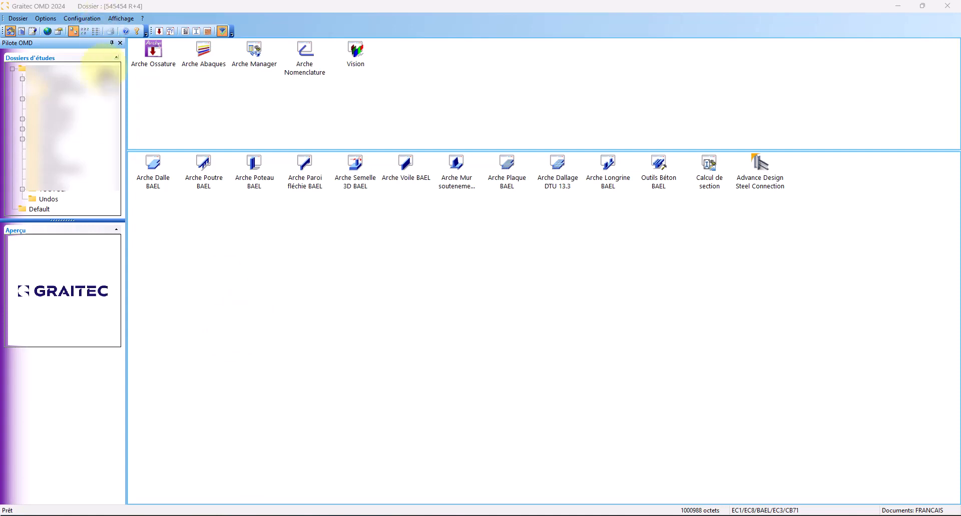
Step: Select the 545454 R+4 project folder and open it in Arche Ossature
click(152, 63)
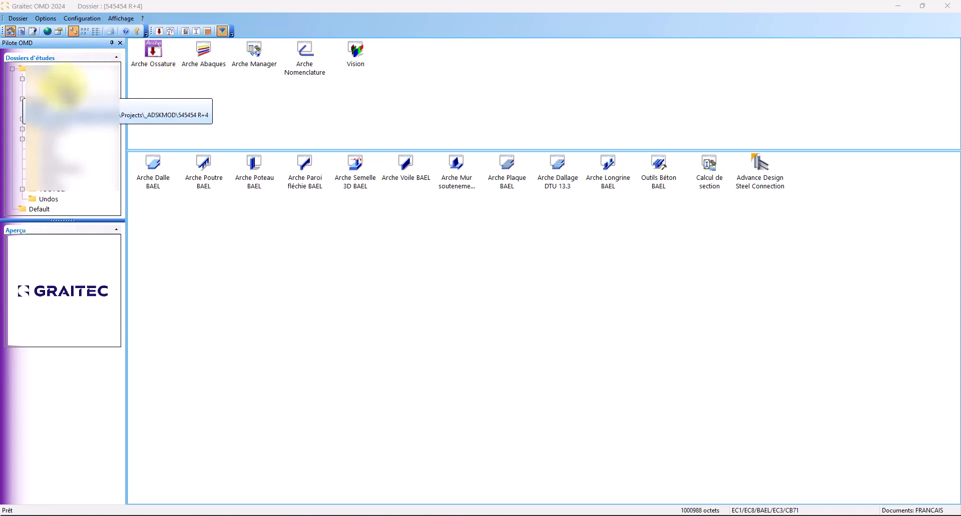
click(65, 89)
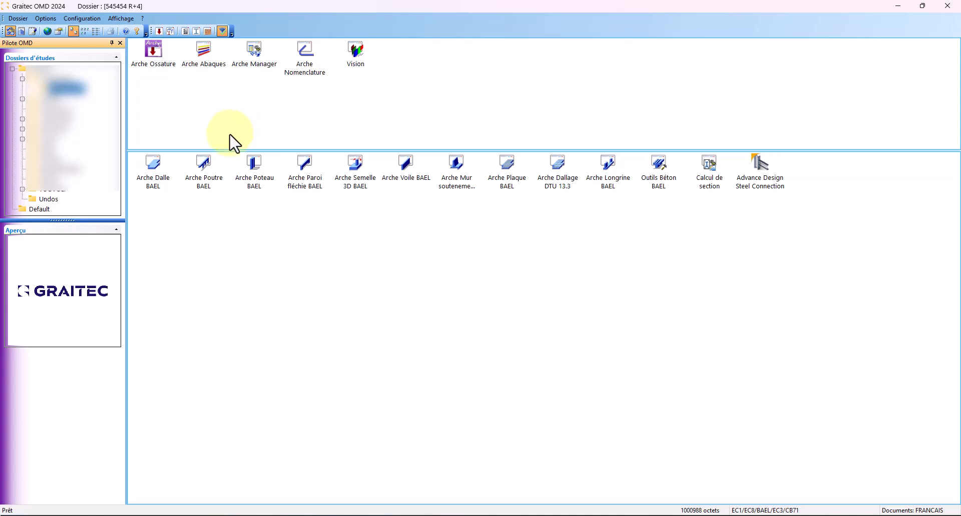
click(55, 80)
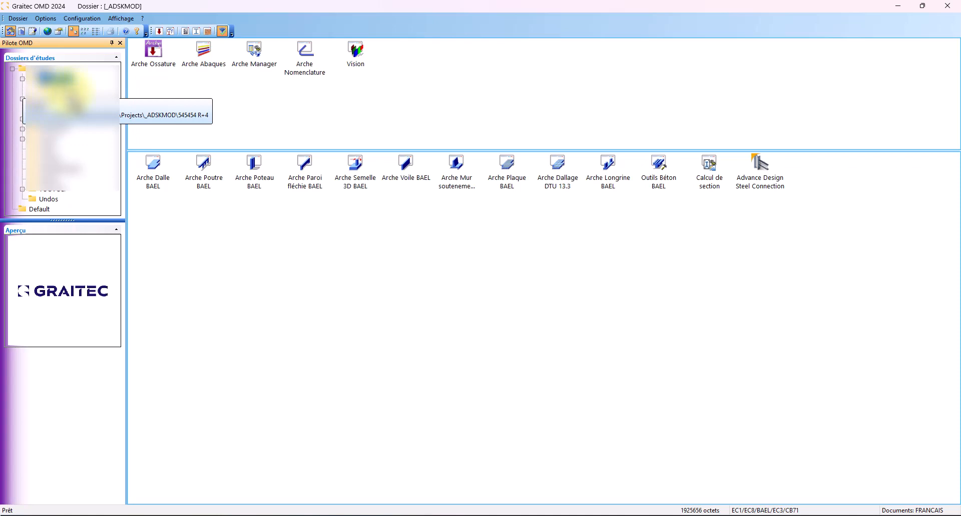
click(67, 89)
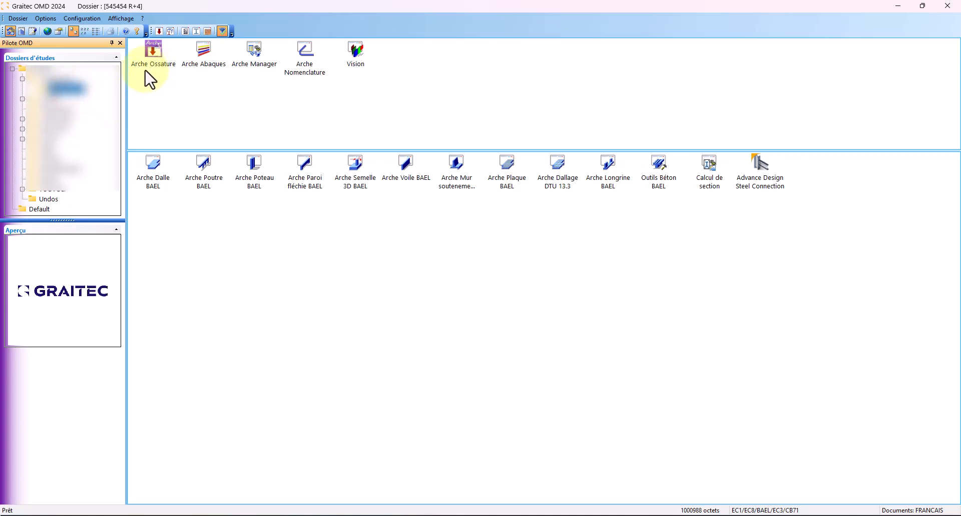
double_click(152, 56)
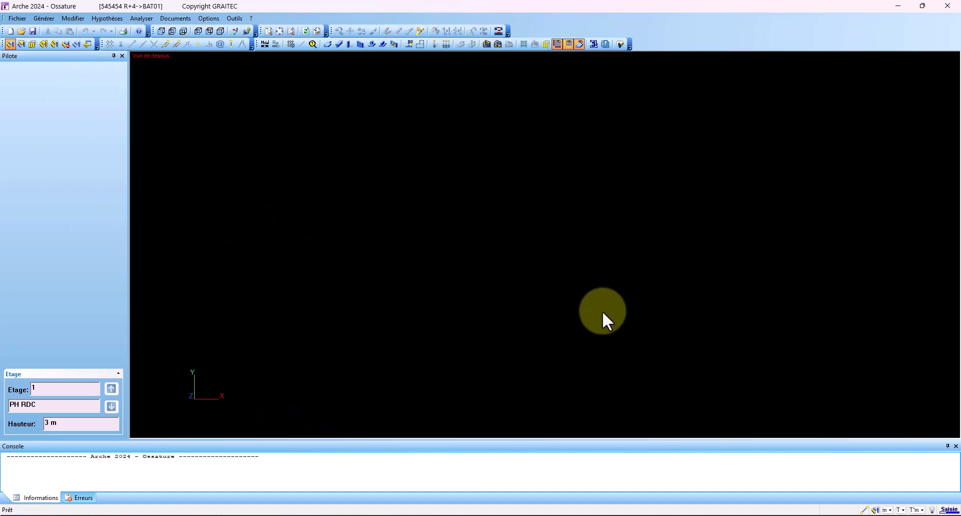
Step: Close Arche Ossature and set the environment's screen background colour to Blanc
click(948, 6)
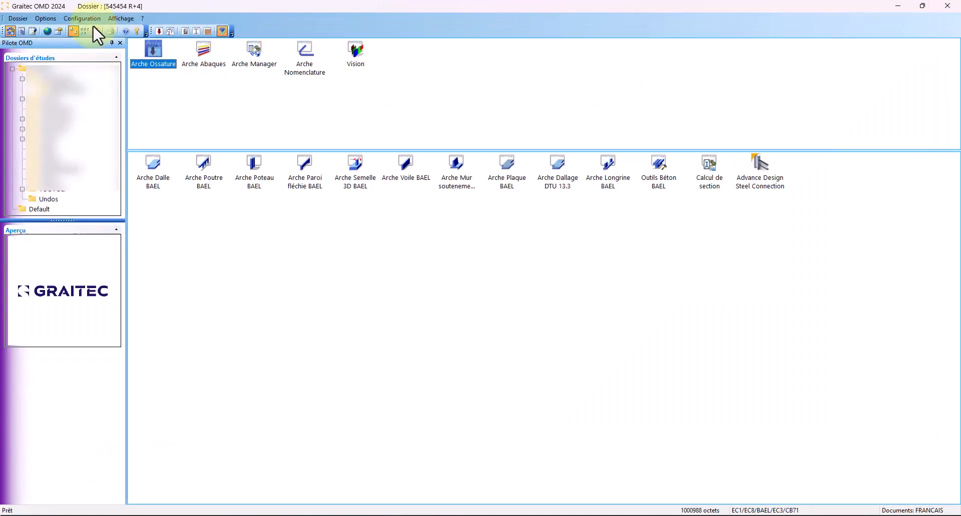
click(59, 31)
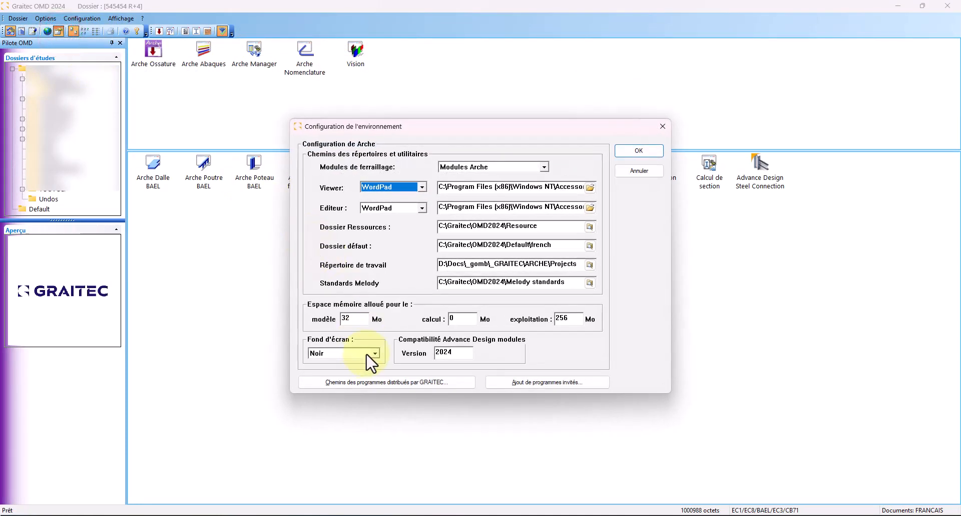
click(370, 353)
click(341, 364)
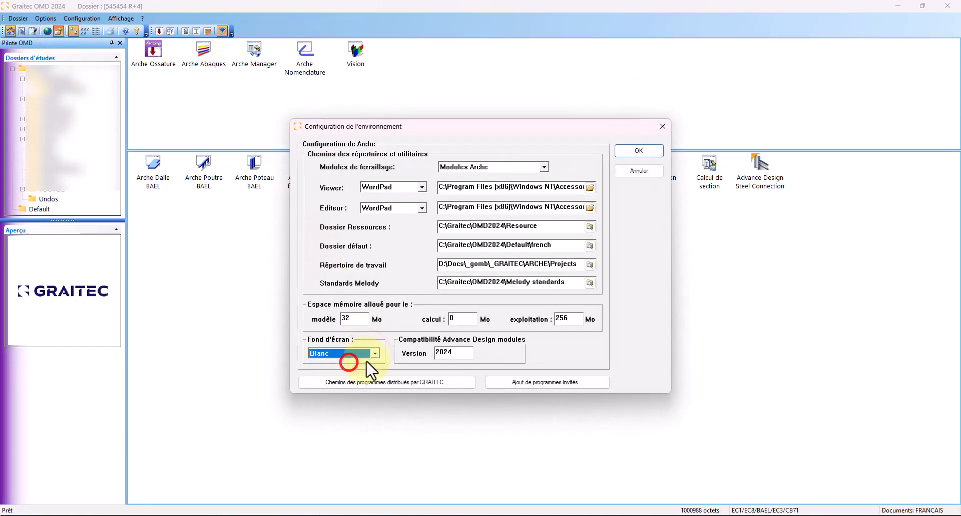
click(632, 153)
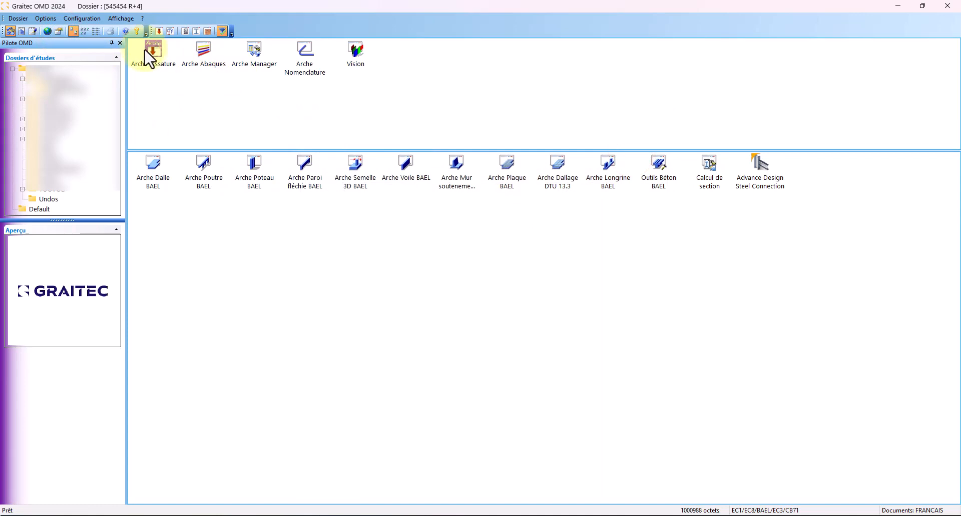
Step: Reopen Arche Ossature to check the background colour of its drawing area, and close it again
click(146, 49)
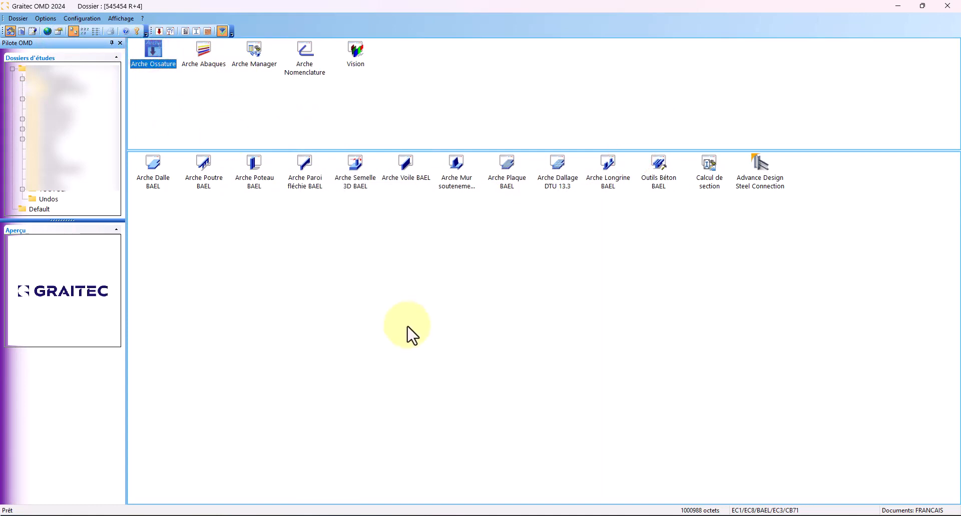
double_click(171, 50)
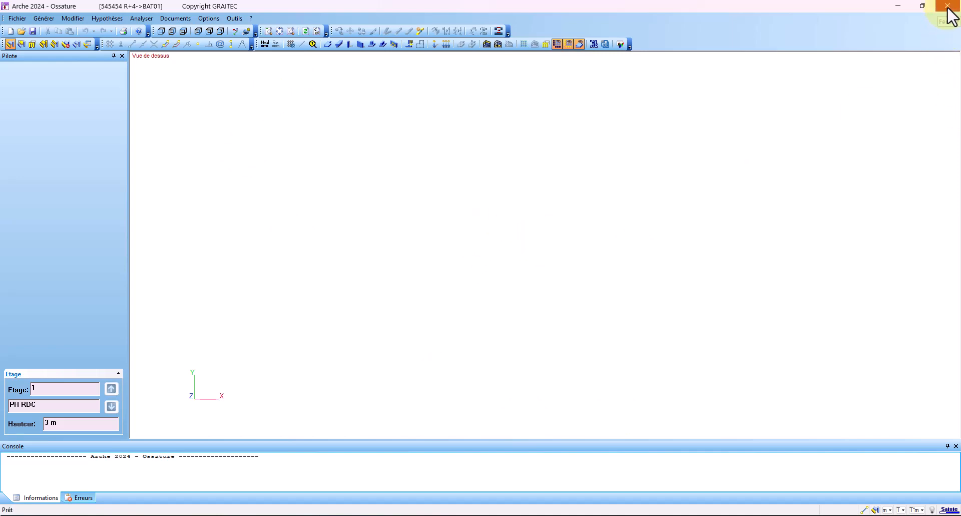
click(948, 7)
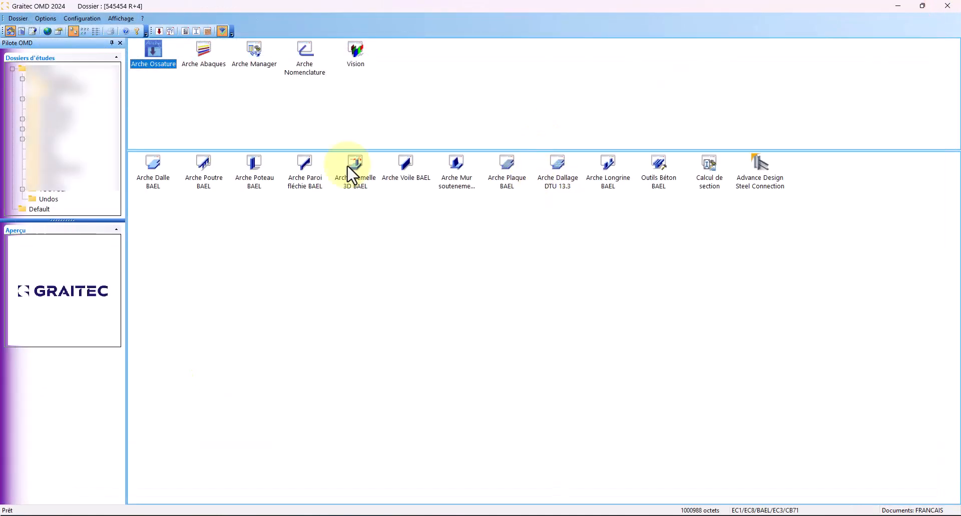
Step: Set the environment's screen background colour to Noir and launch Arche Ossature again
click(59, 31)
click(368, 353)
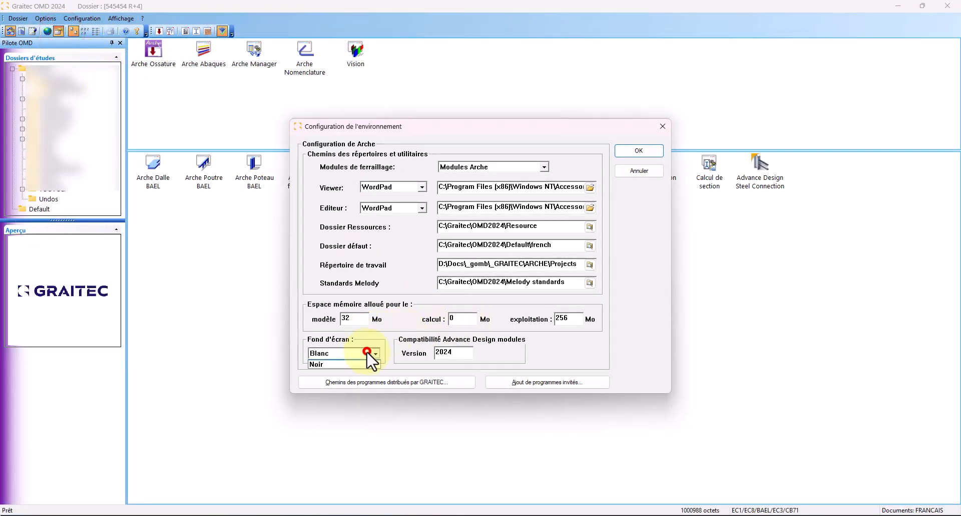
click(350, 370)
click(629, 150)
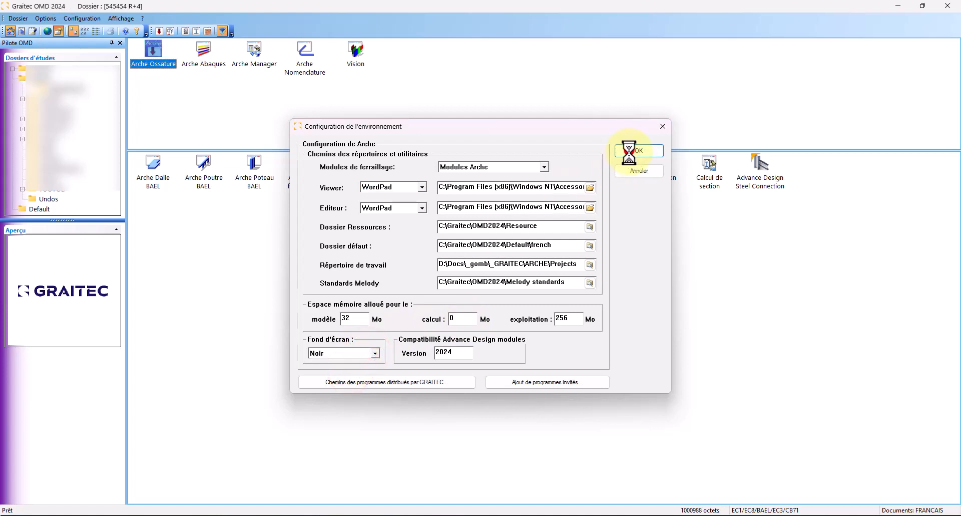
double_click(159, 53)
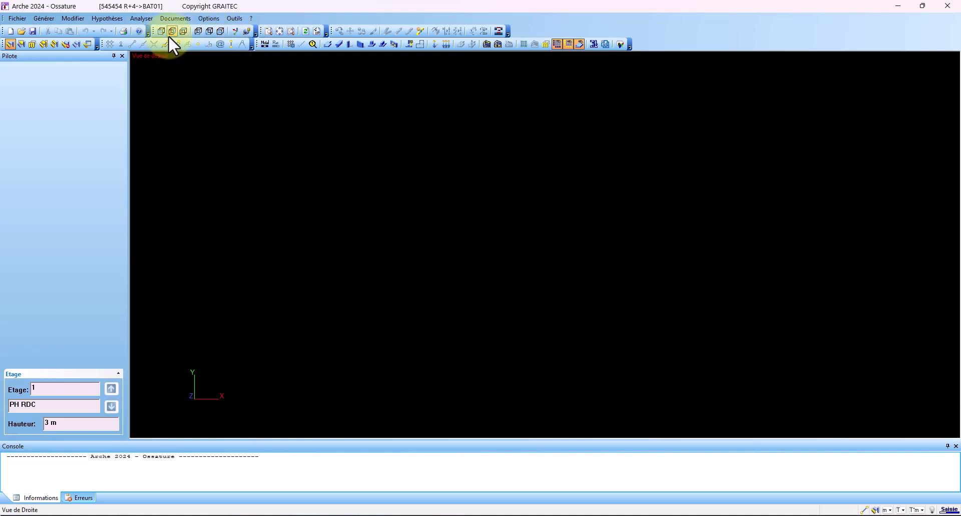
Step: Float the Vues prédéfinies and Outils toolbars in turn, viewing the Vues settings without changes, and dock both toolbars back in place
drag(151, 36, 199, 155)
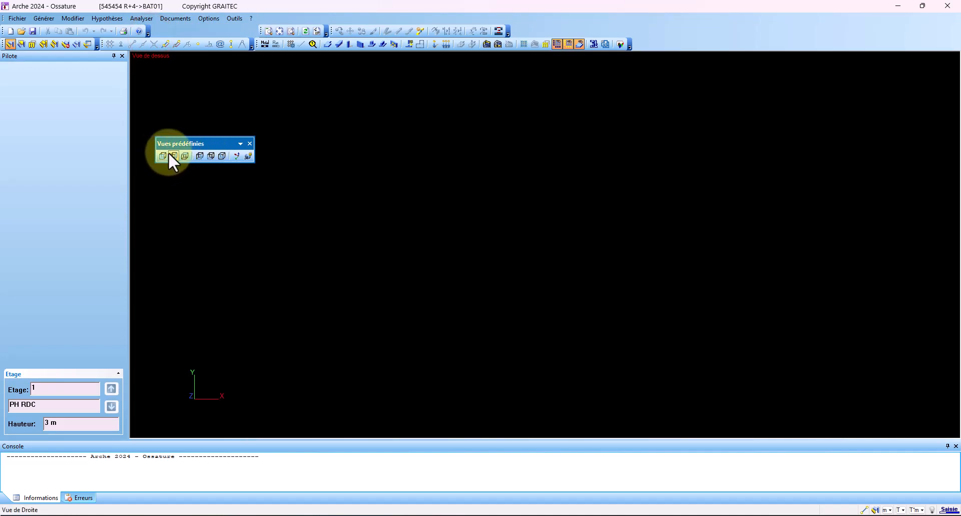
click(245, 158)
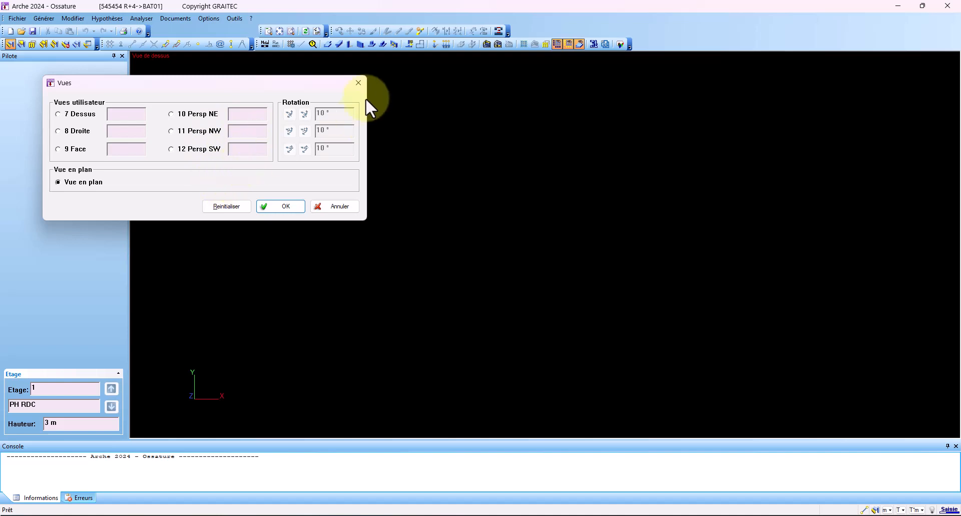
click(358, 83)
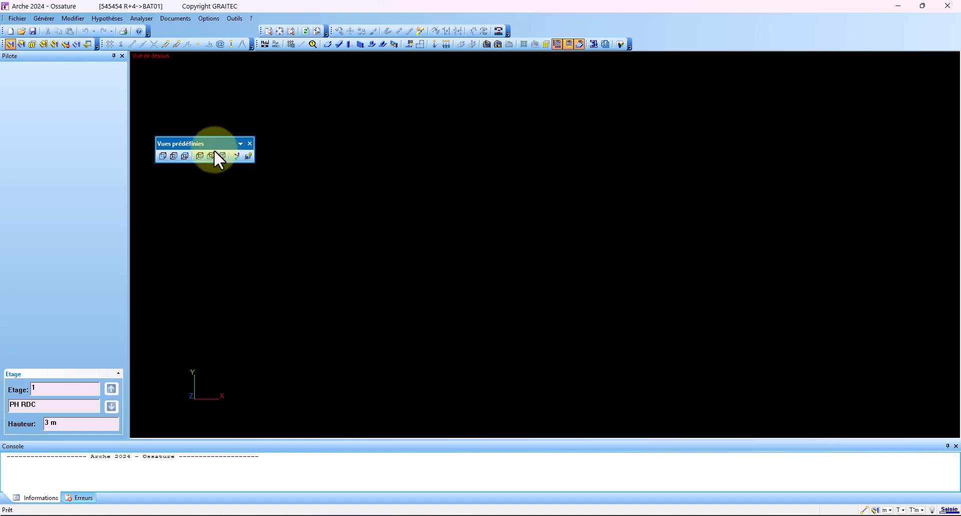
drag(199, 145, 194, 103)
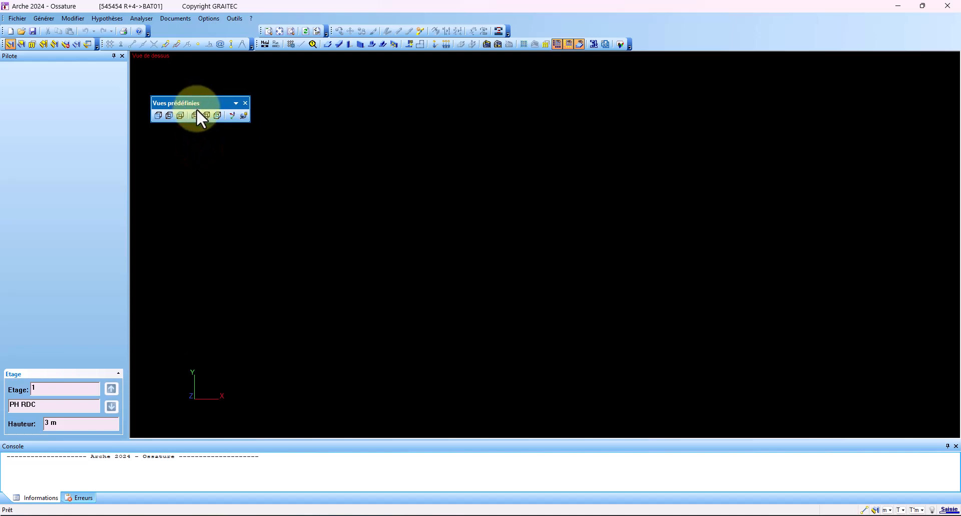
drag(196, 107, 191, 33)
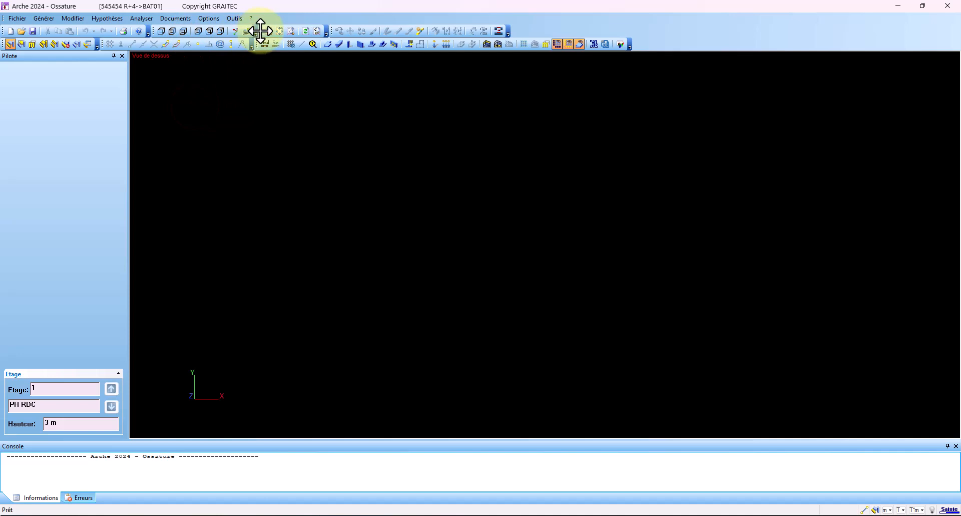
drag(259, 30, 279, 134)
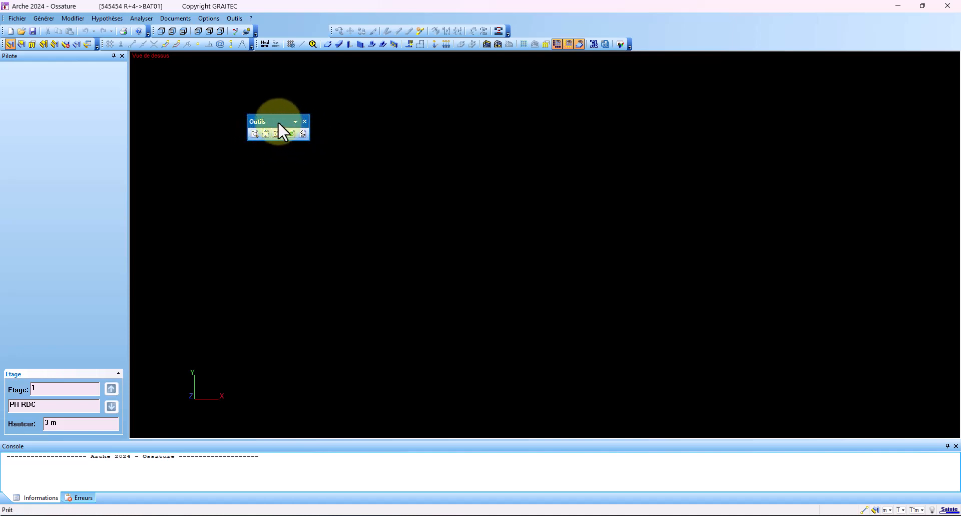
drag(279, 121, 280, 30)
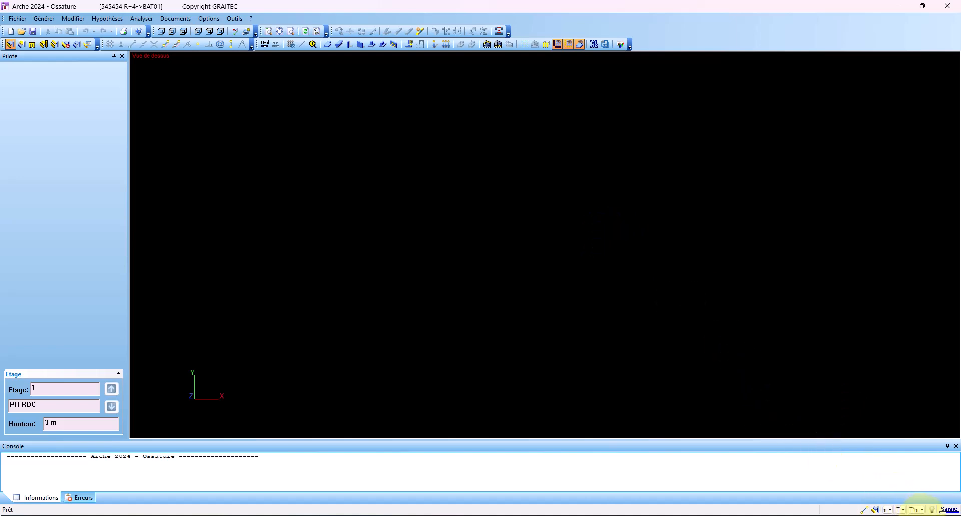
click(921, 510)
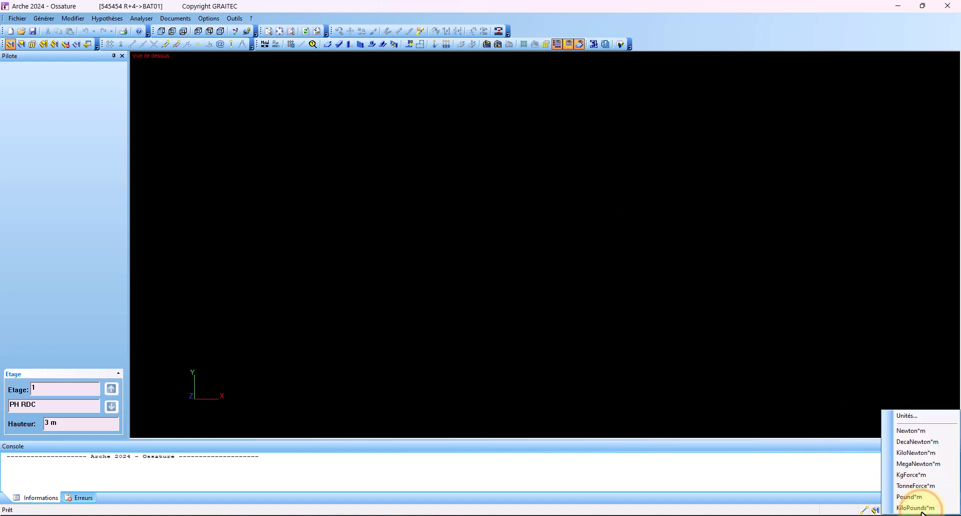
click(794, 306)
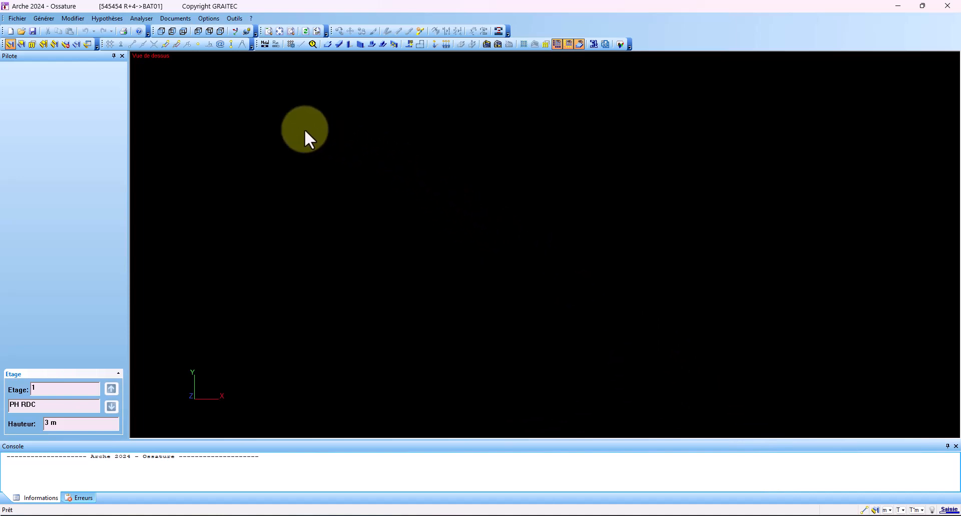
click(49, 19)
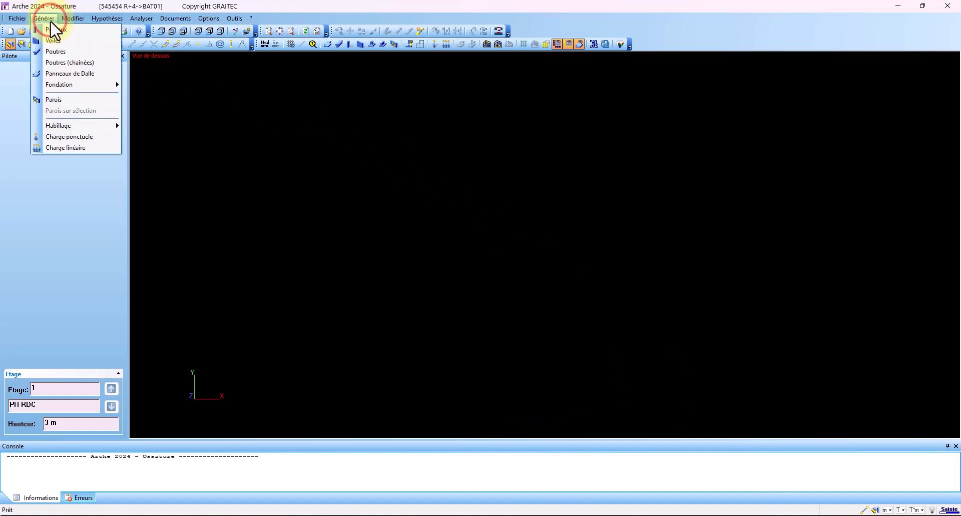
mouse_move(69, 130)
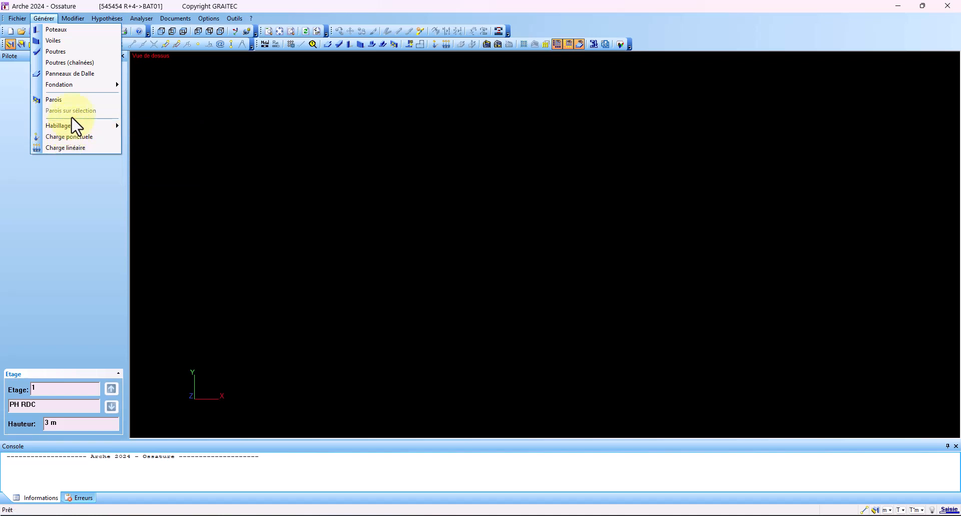
mouse_move(88, 83)
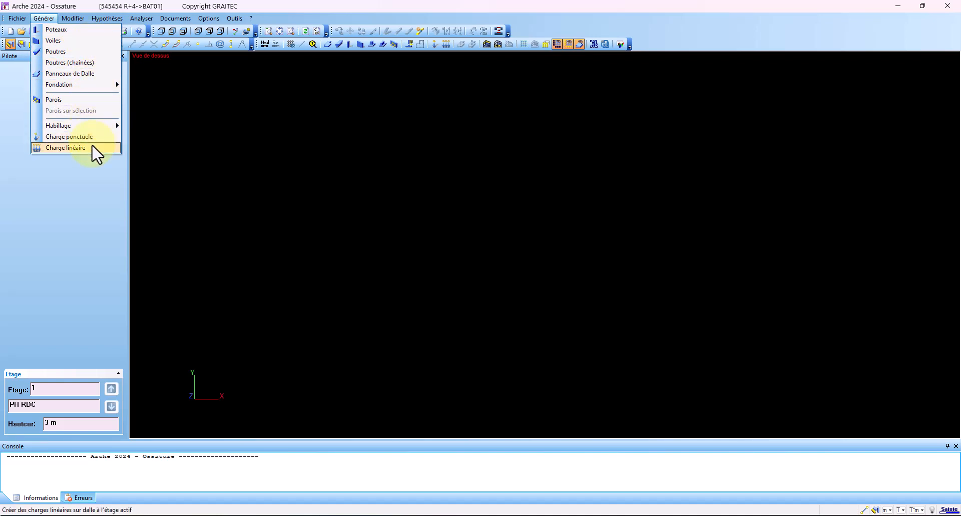
mouse_move(73, 18)
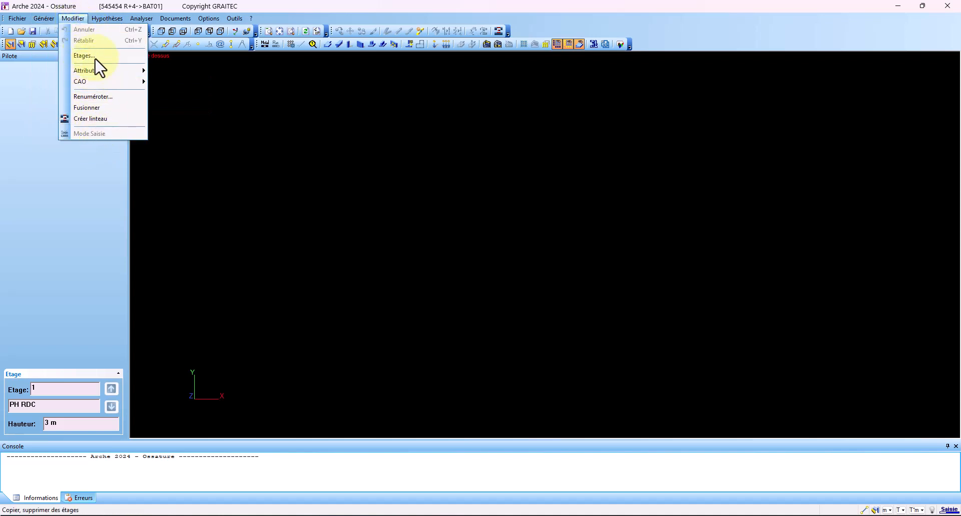
mouse_move(107, 18)
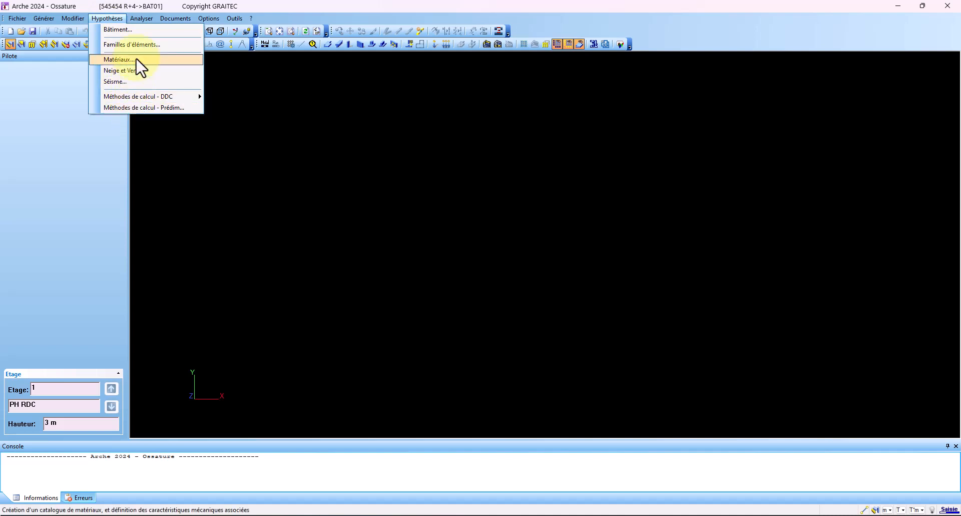
Step: Make the construction grid visible in the drawing area, keeping its origin, spacing and angle settings
mouse_move(181, 21)
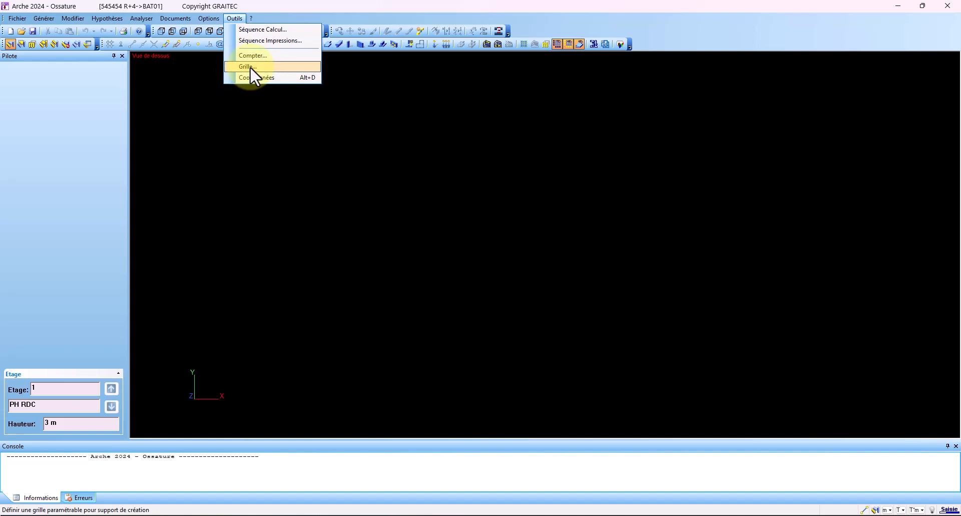
click(251, 66)
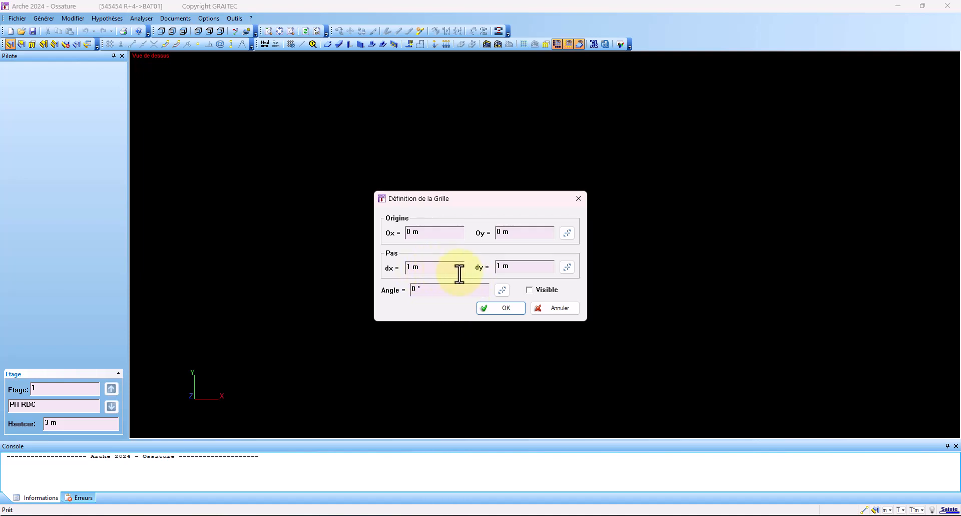
double_click(409, 268)
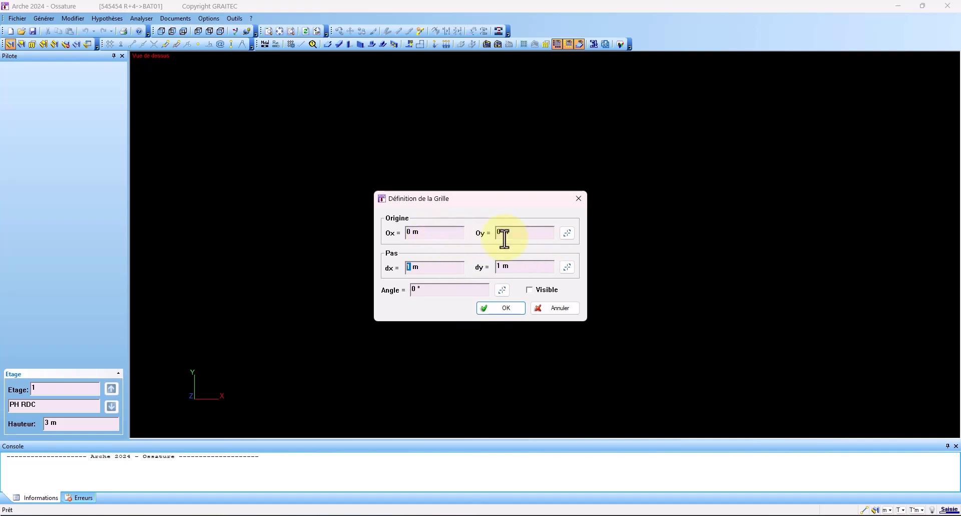
click(530, 289)
click(497, 309)
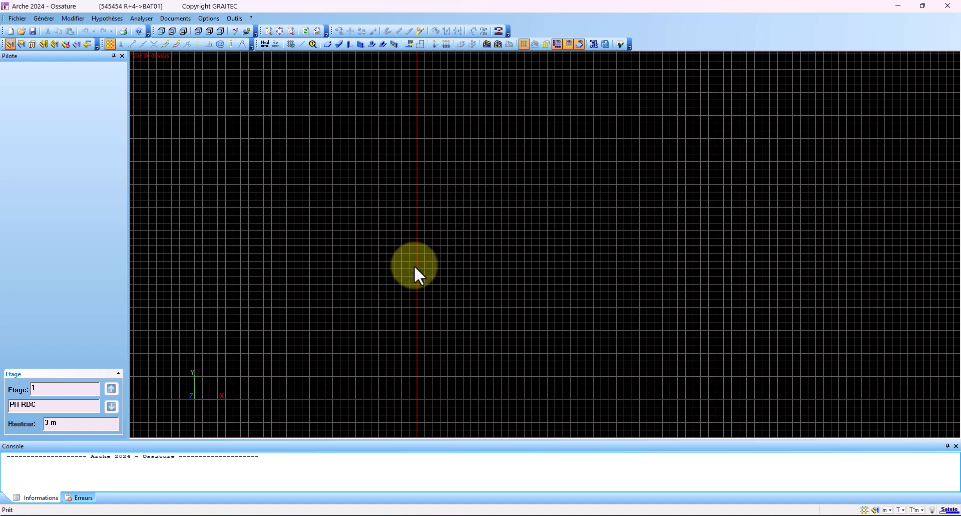
scroll(415, 268, up, 5)
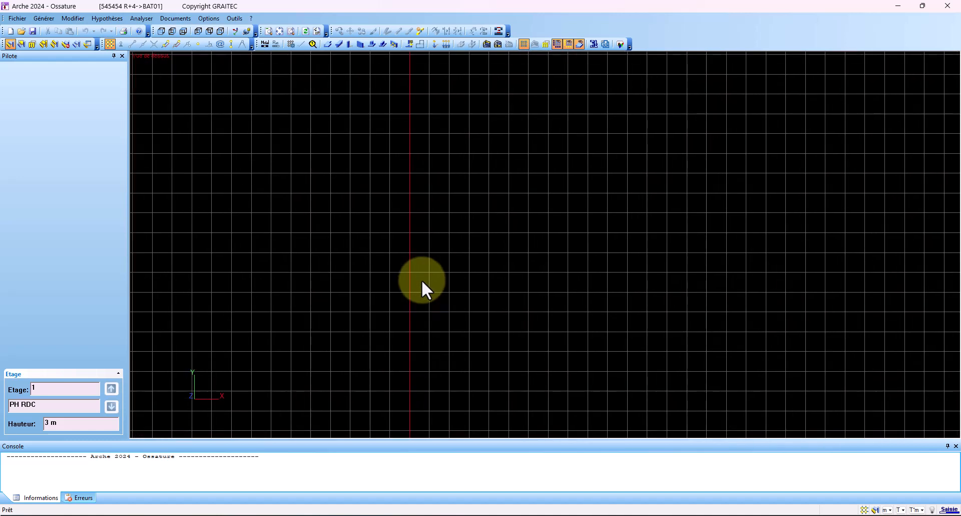
scroll(425, 284, down, 6)
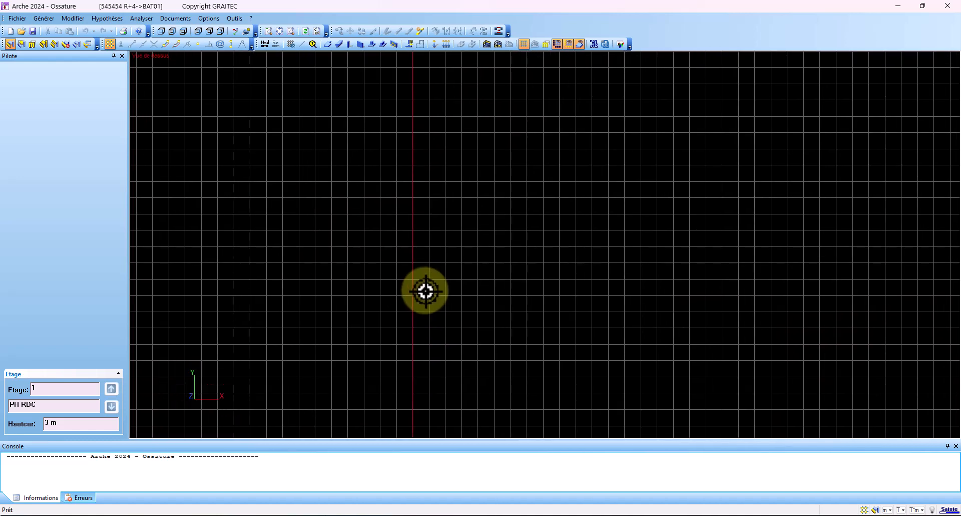
Step: Hide the construction grid in the drawing area, keeping its origin, spacing and angle settings
scroll(422, 299, down, 2)
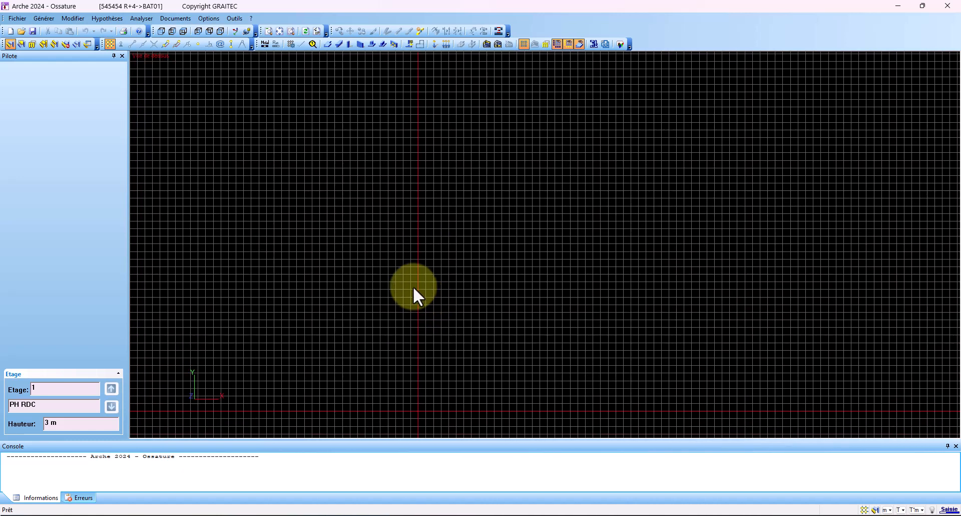
click(233, 20)
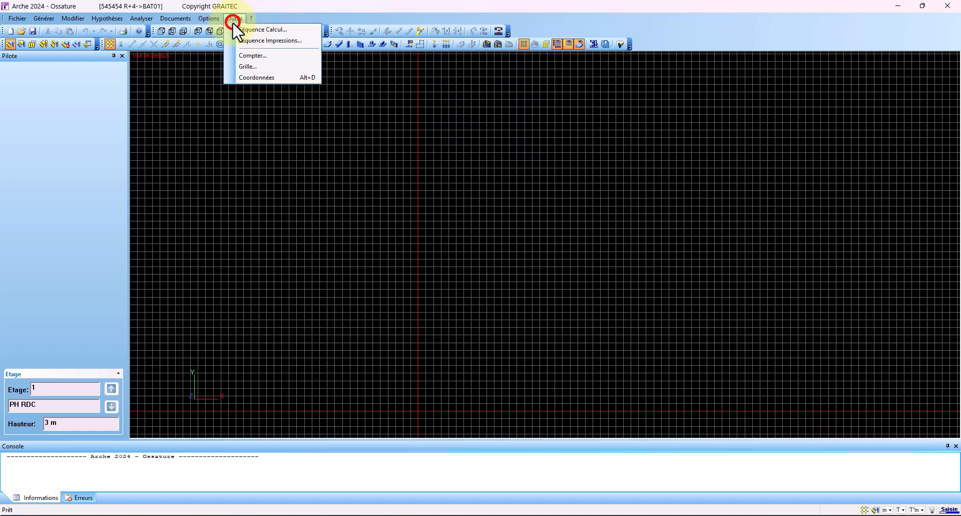
click(247, 67)
click(531, 290)
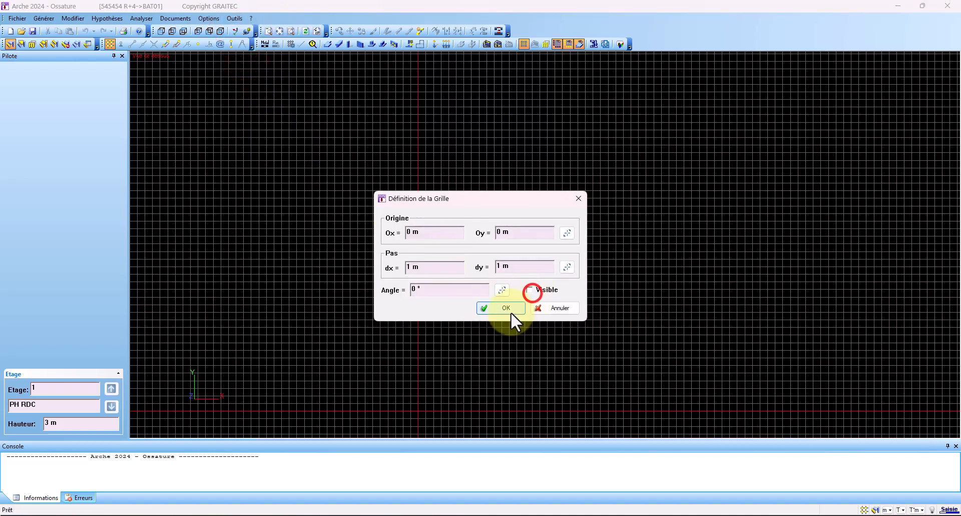
click(508, 310)
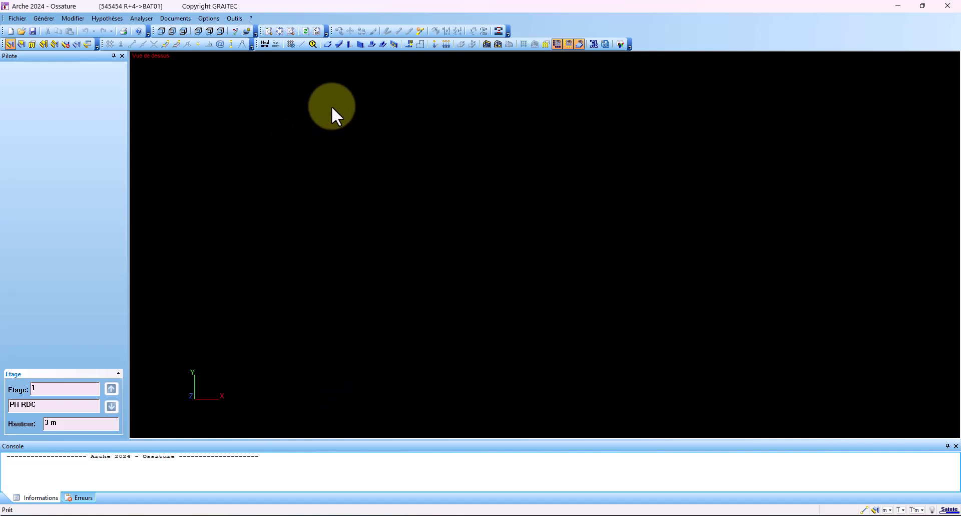
Step: Start the column (Poteau) command and try to place columns at various free points of the plan view with no snap mode active
click(349, 45)
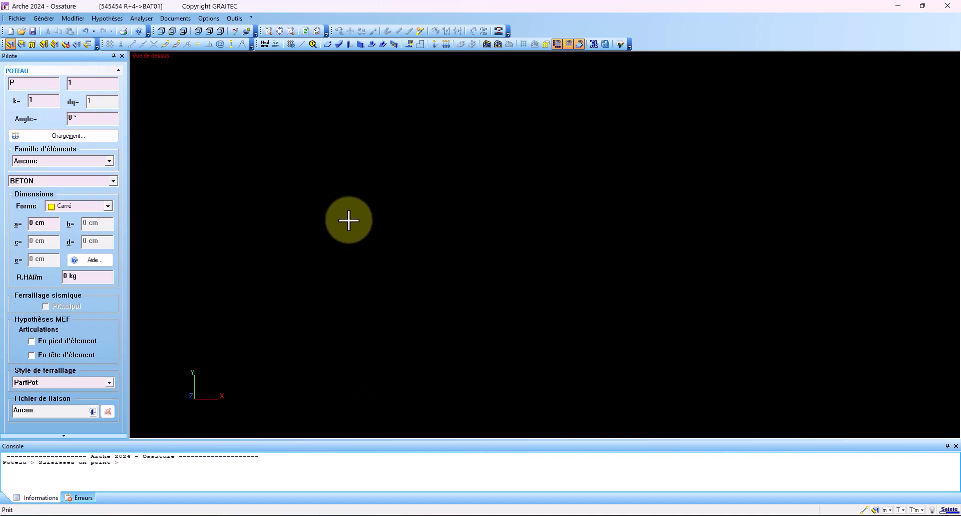
click(349, 219)
click(453, 218)
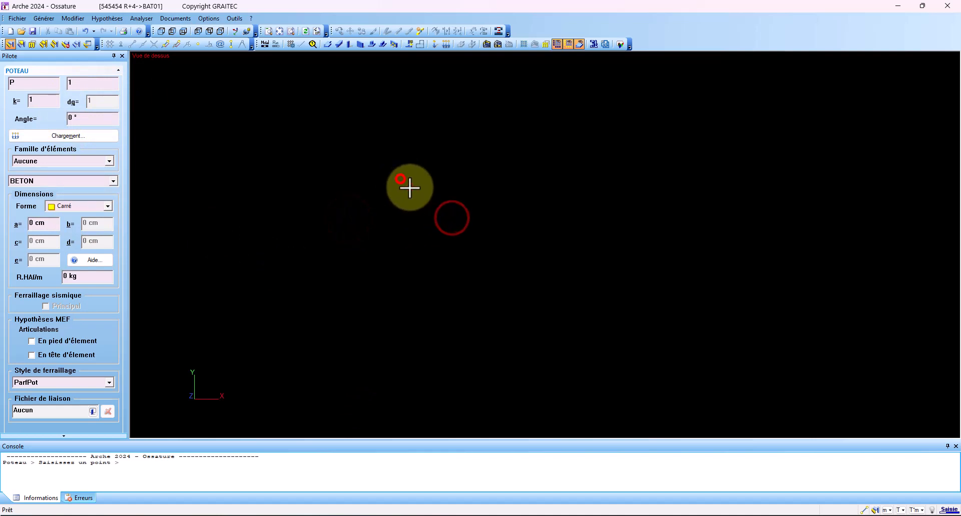
click(399, 176)
click(489, 225)
click(389, 252)
click(495, 229)
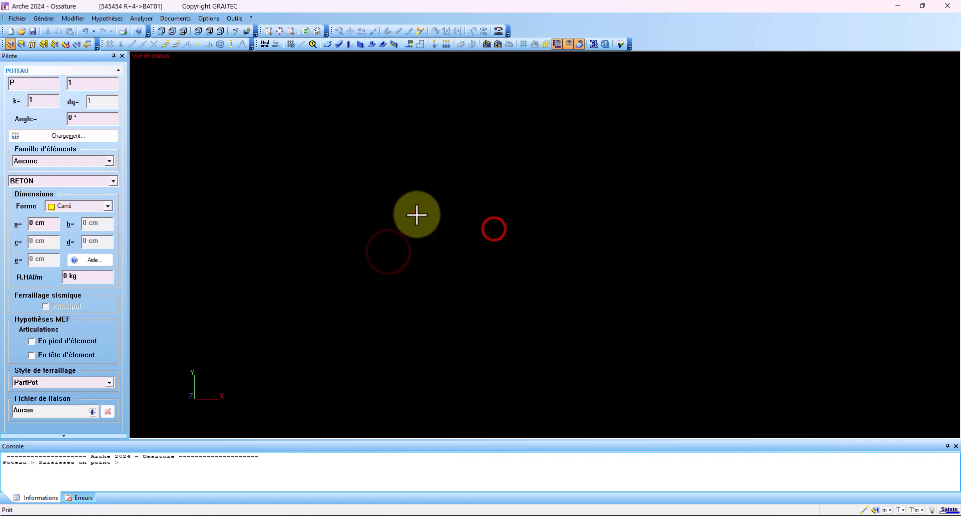
click(414, 214)
click(401, 283)
click(315, 230)
click(423, 190)
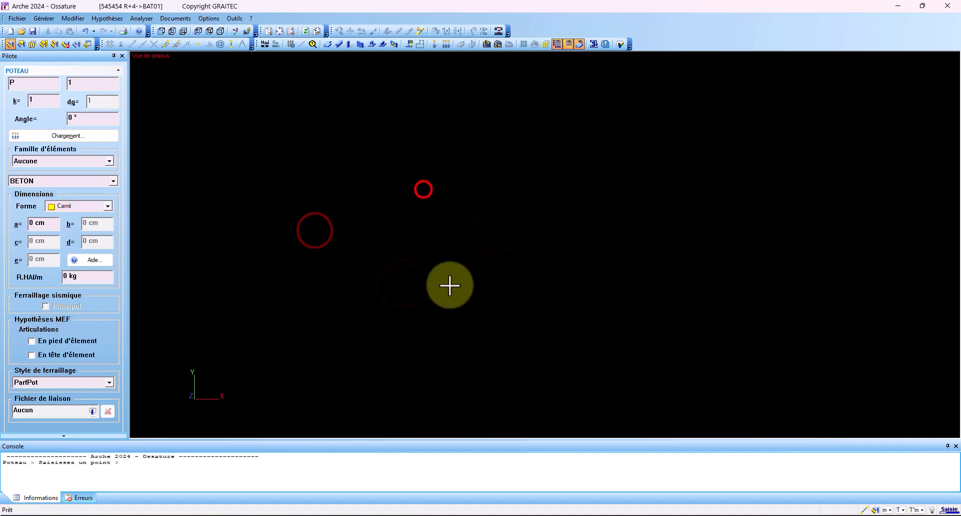
click(450, 284)
click(503, 246)
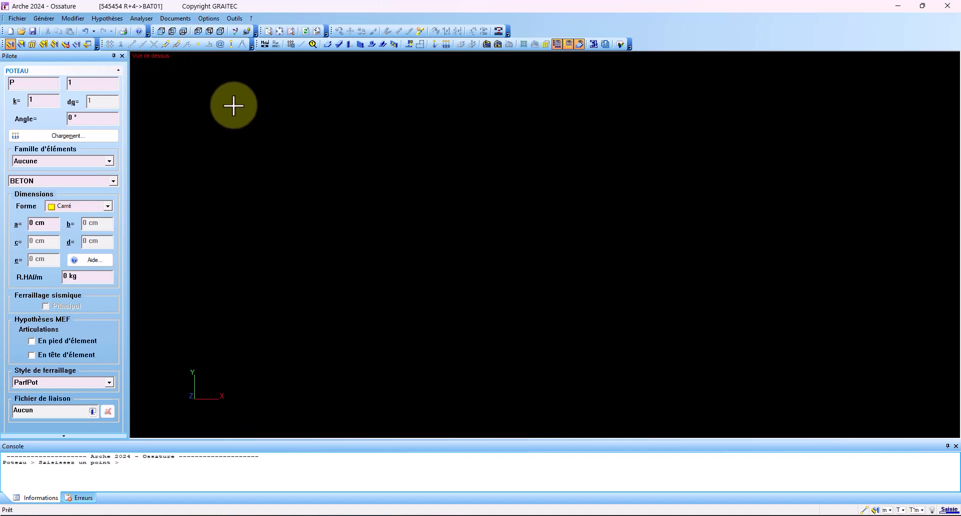
Step: Try again to place columns at other free points of the empty plan view
click(142, 44)
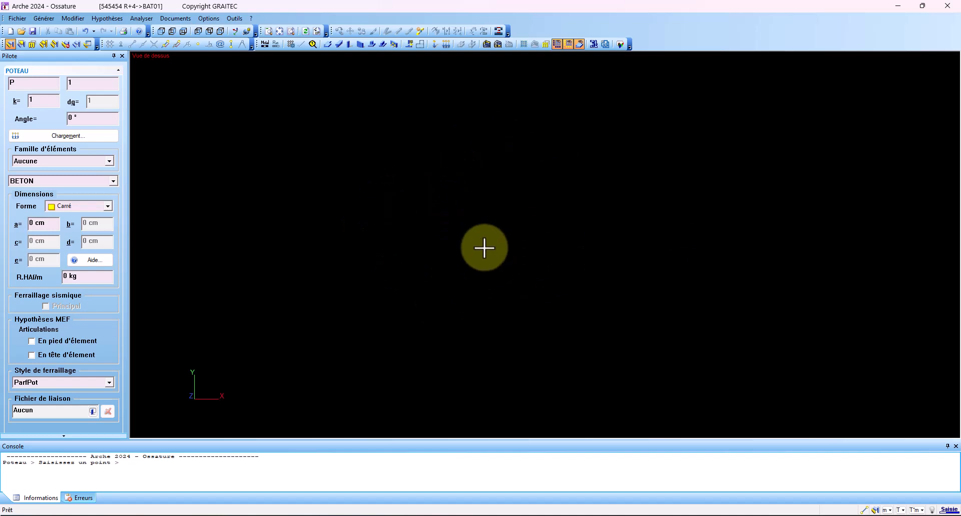
click(395, 193)
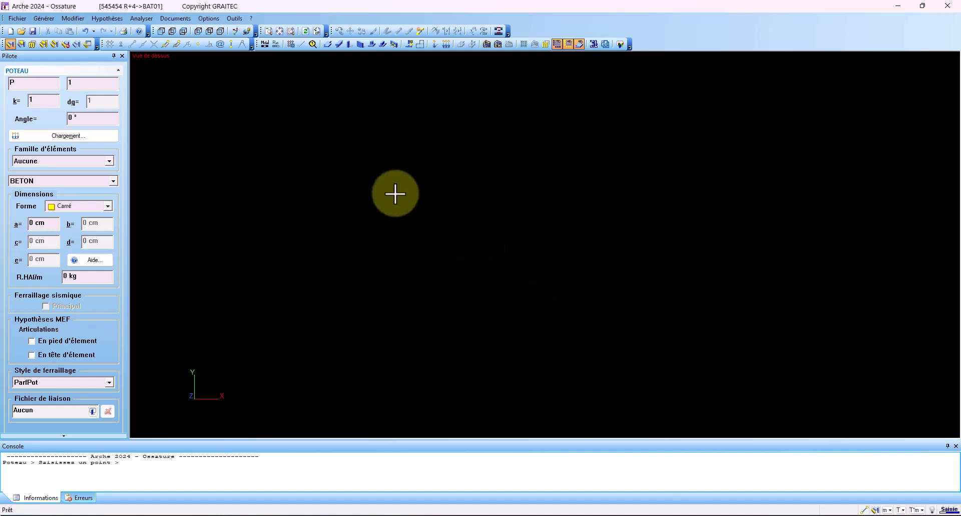
click(511, 206)
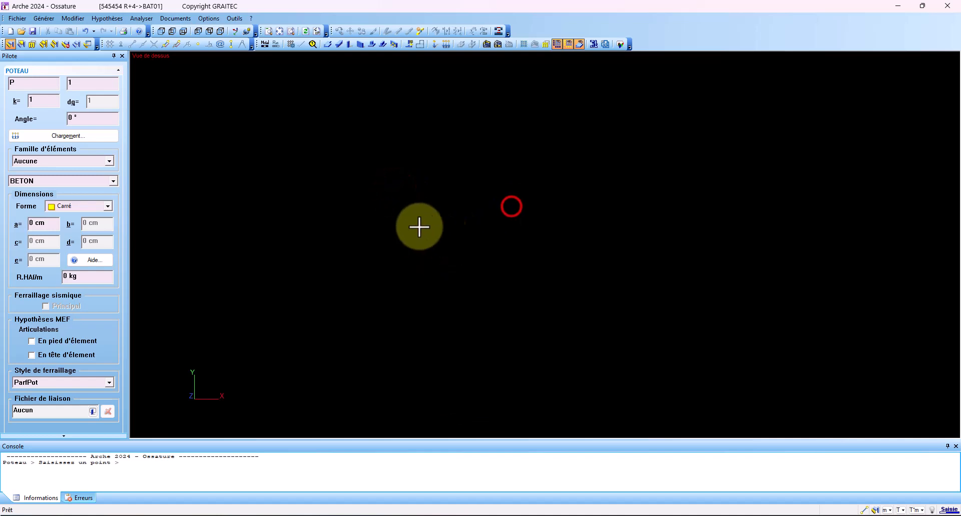
click(354, 199)
click(422, 197)
click(515, 186)
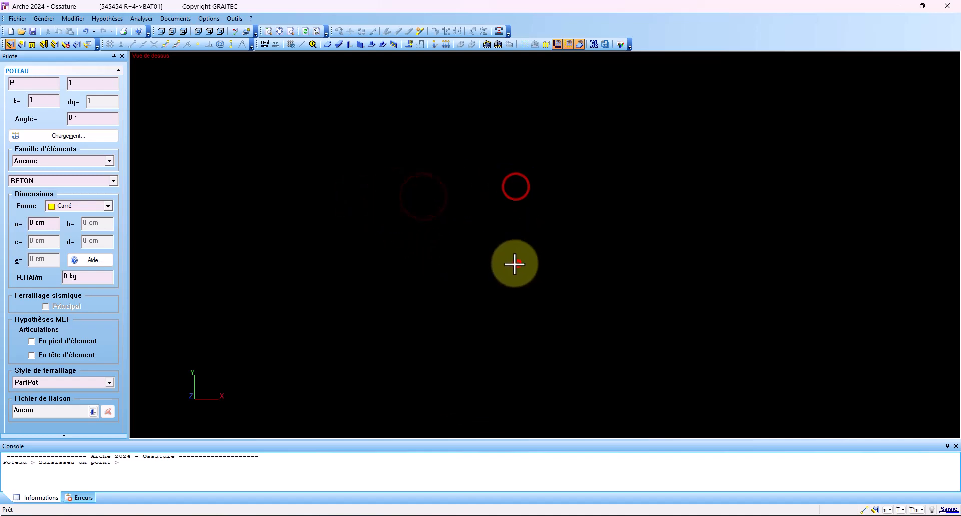
click(516, 262)
click(351, 267)
click(414, 233)
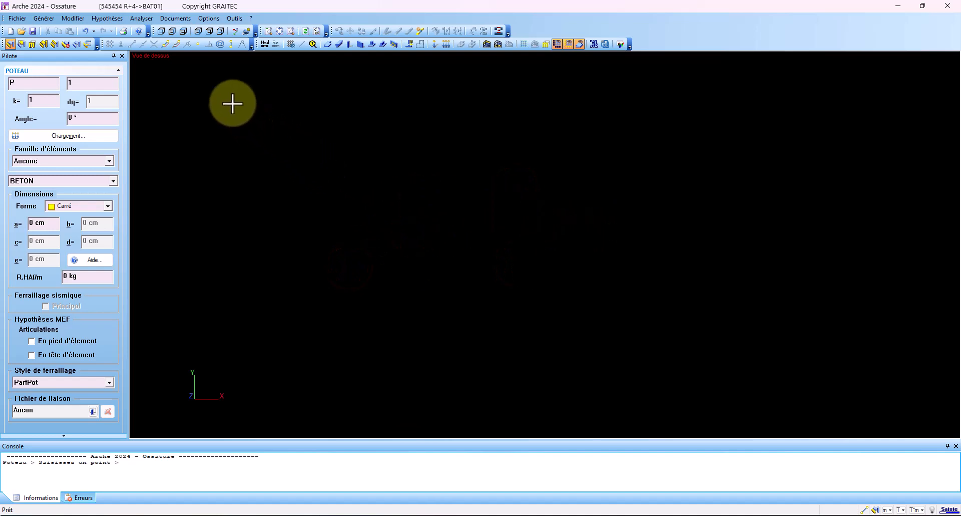
Step: Enable the free point snap mode and place six square BETON columns in two rows of three
click(198, 45)
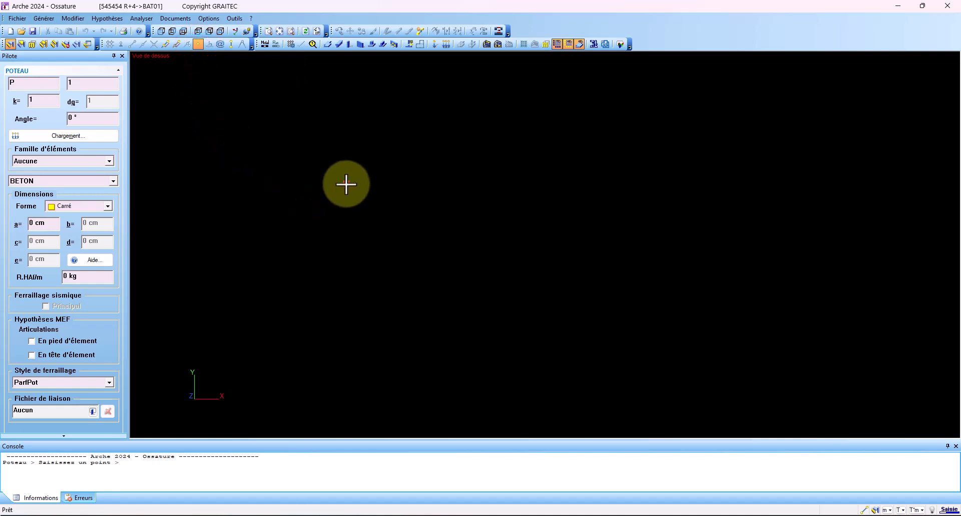
click(347, 184)
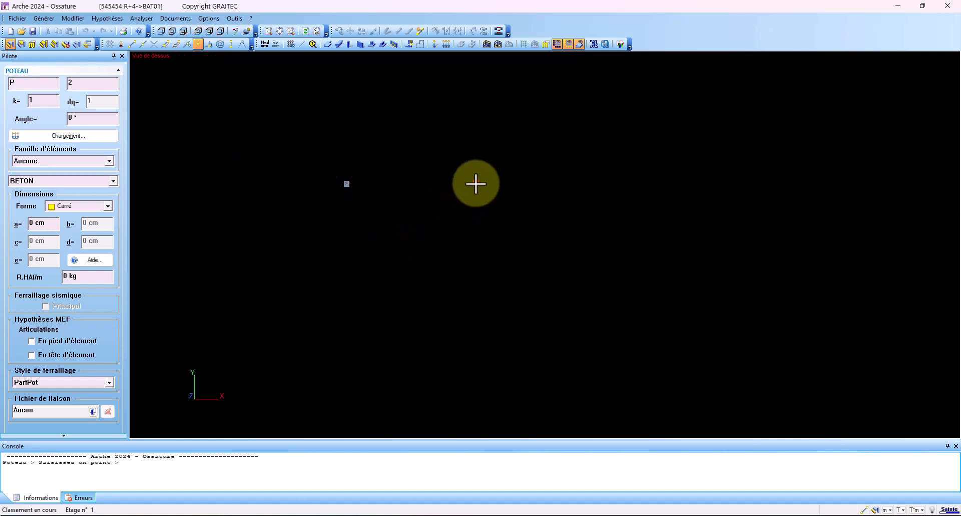
click(475, 183)
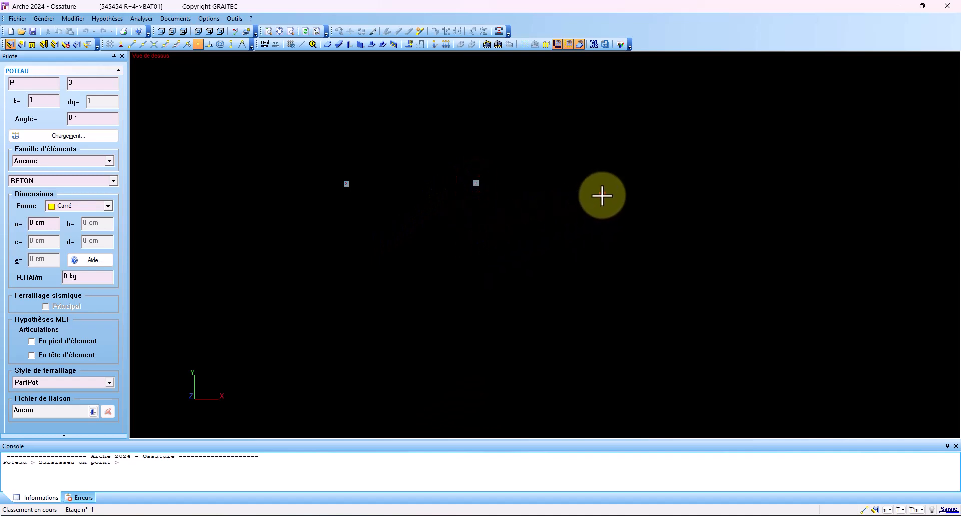
click(615, 184)
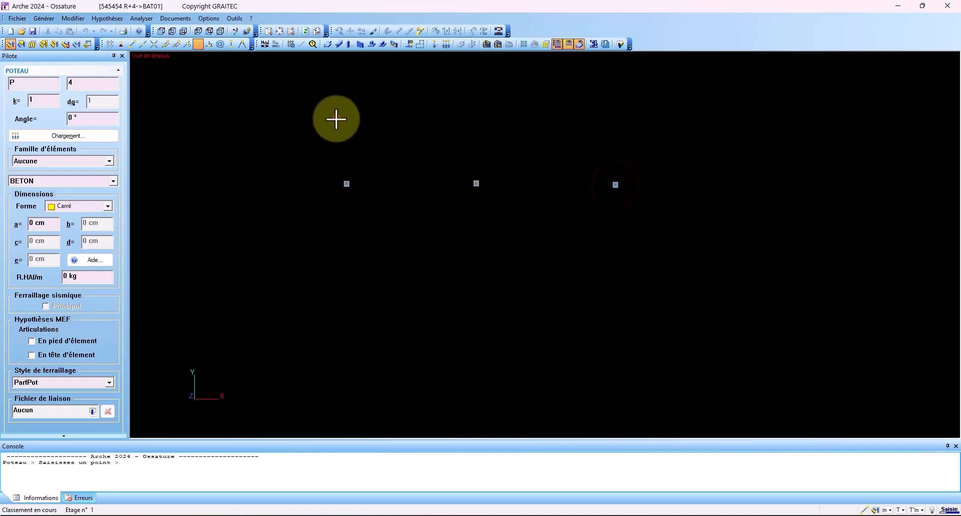
click(342, 110)
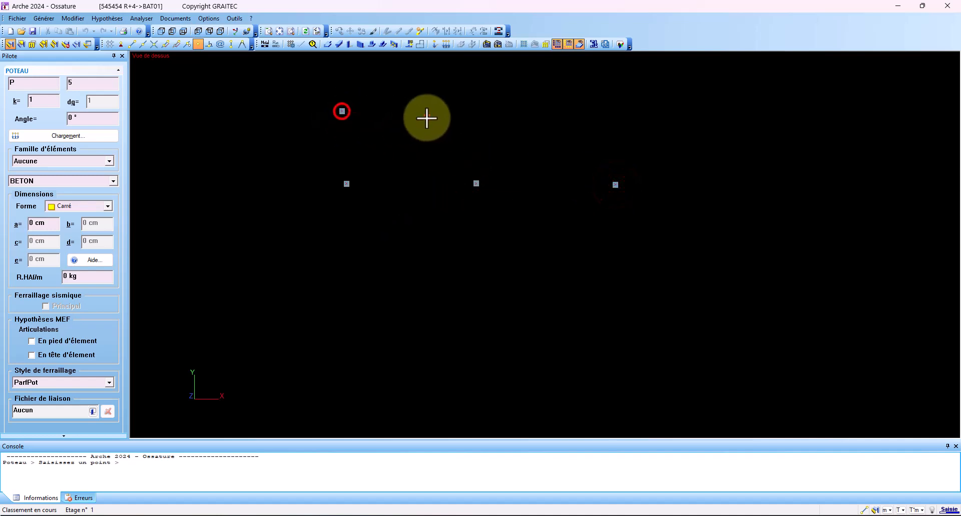
click(470, 112)
click(613, 114)
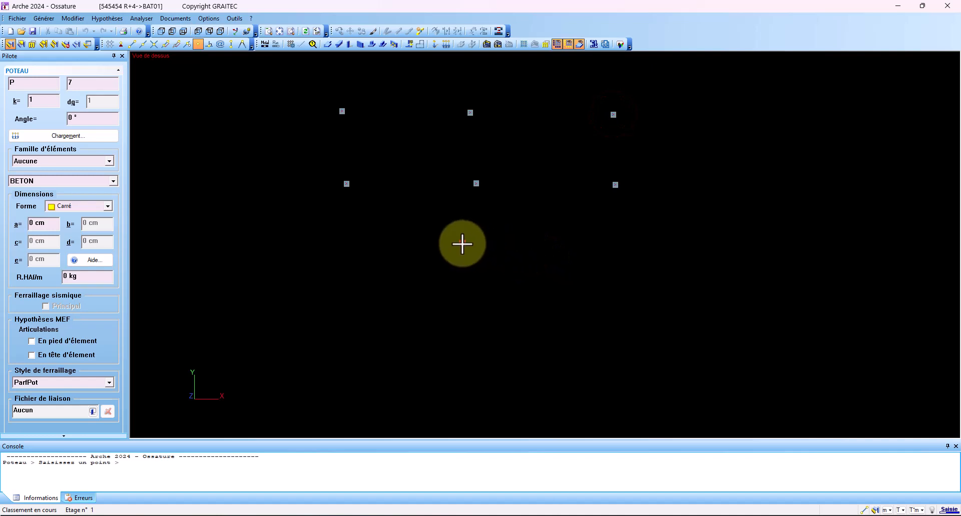
Step: Draw two BETON beams (Poutre) with free points, one below the lower column row and one between that row's first two columns
click(338, 43)
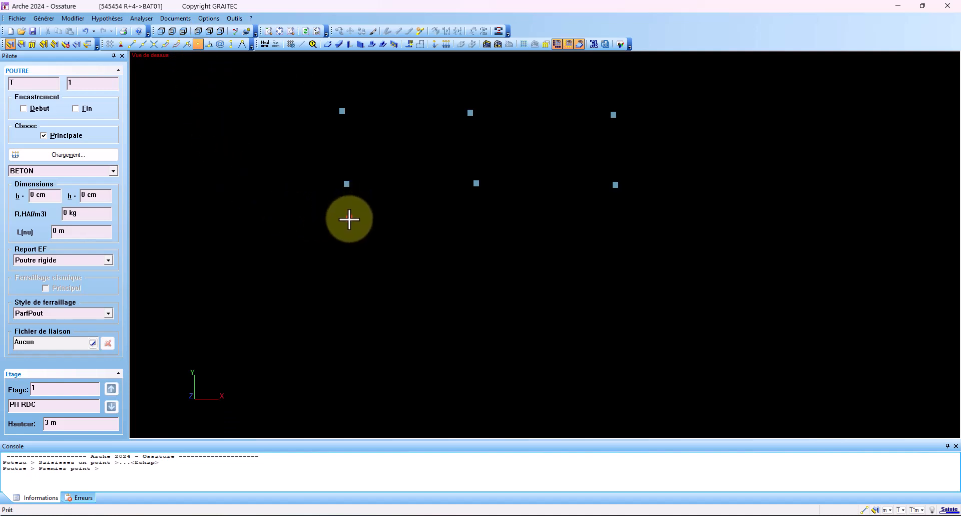
click(349, 219)
click(471, 221)
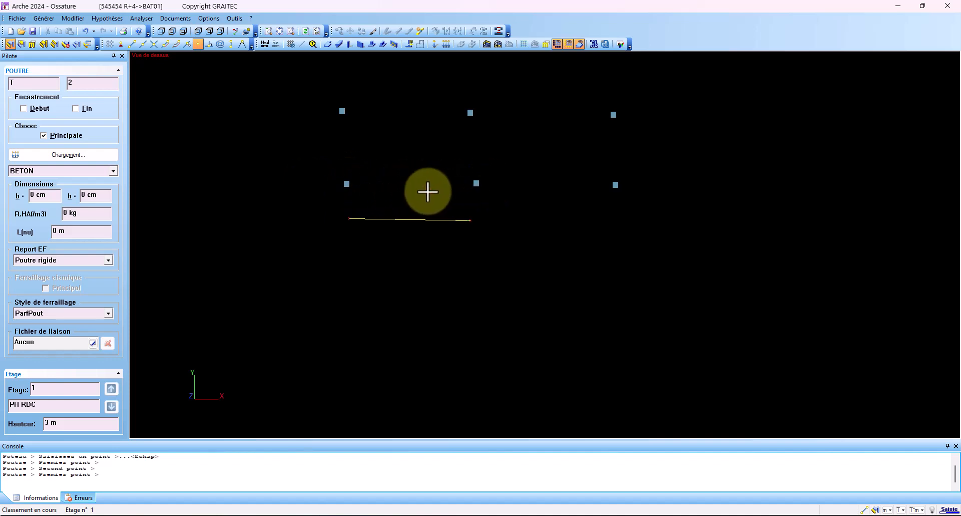
click(347, 184)
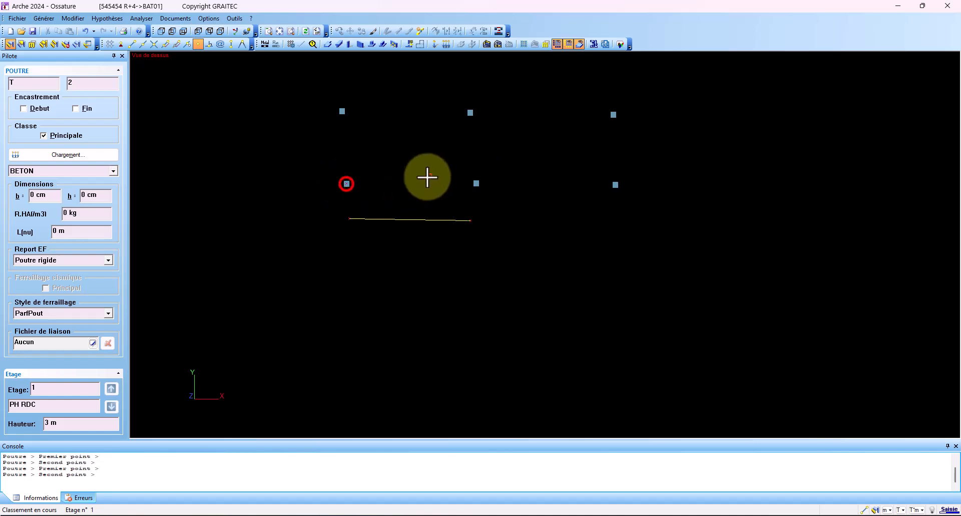
click(476, 183)
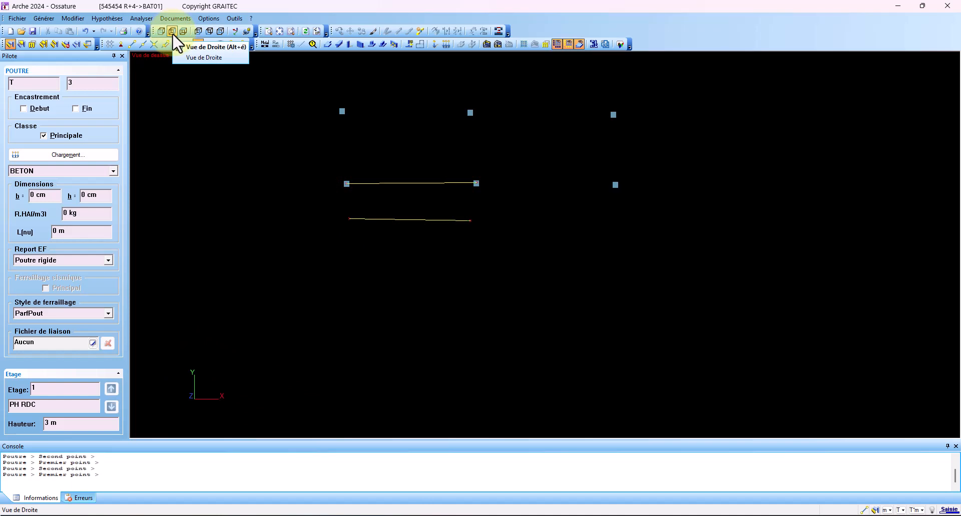
Step: Examine in a perspective view how the beam's two ends meet the column heads, and return to the top view
click(197, 32)
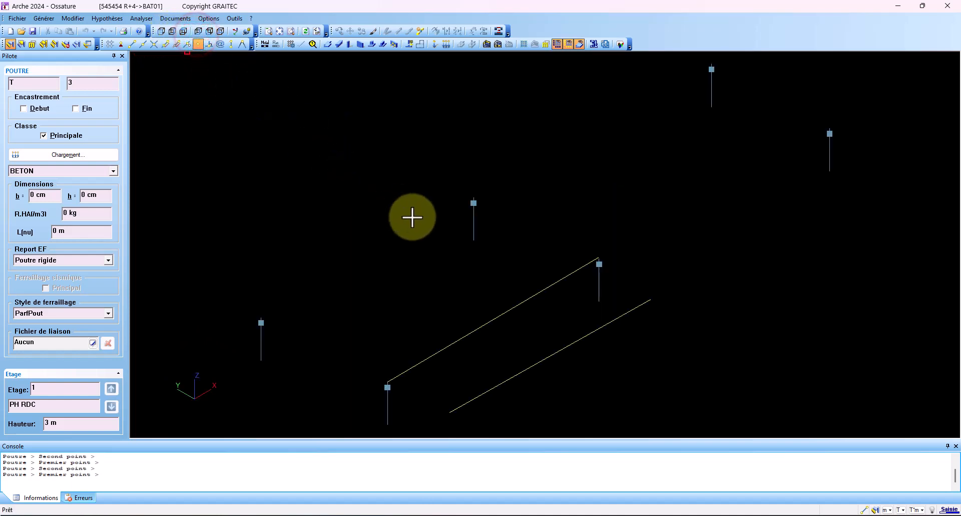
scroll(386, 388, up, 5)
scroll(385, 367, up, 2)
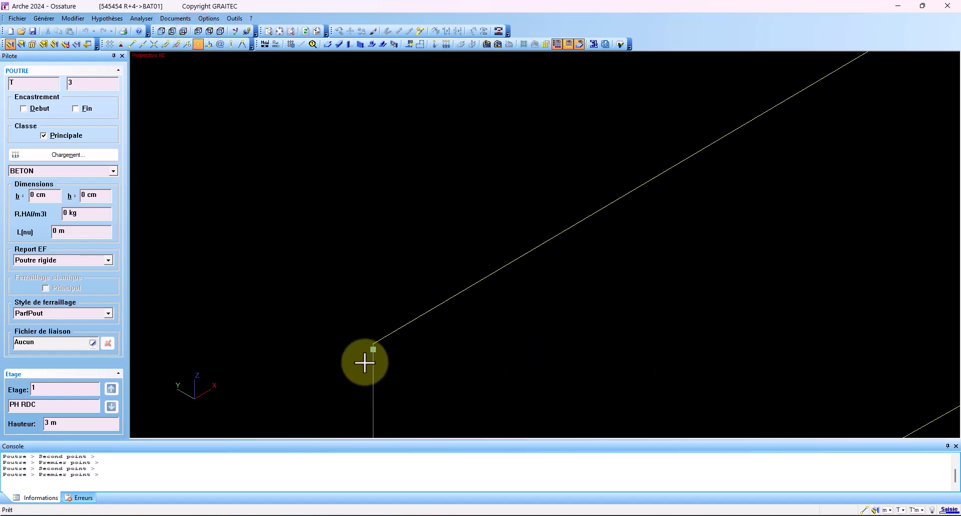
scroll(382, 347, up, 1)
scroll(382, 347, down, 3)
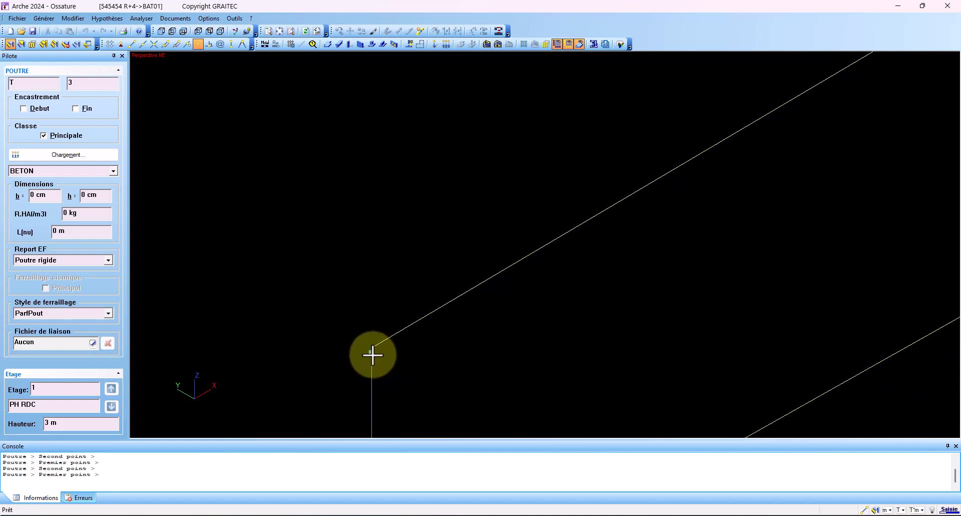
scroll(772, 108, up, 4)
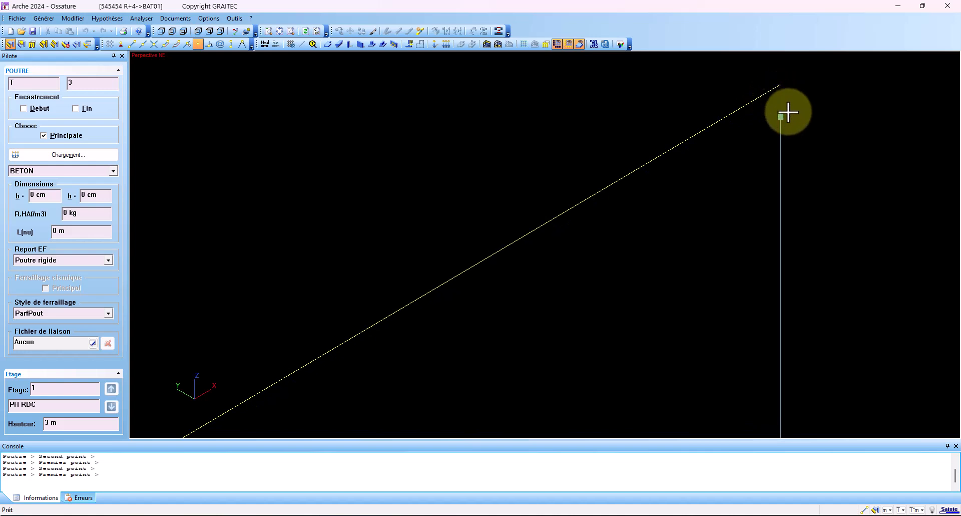
scroll(788, 140, down, 1)
scroll(788, 141, down, 4)
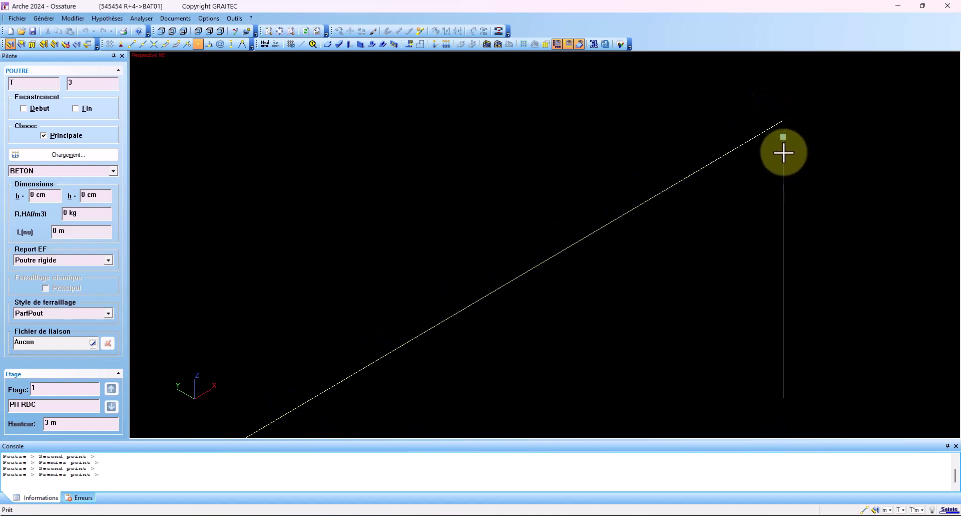
click(183, 32)
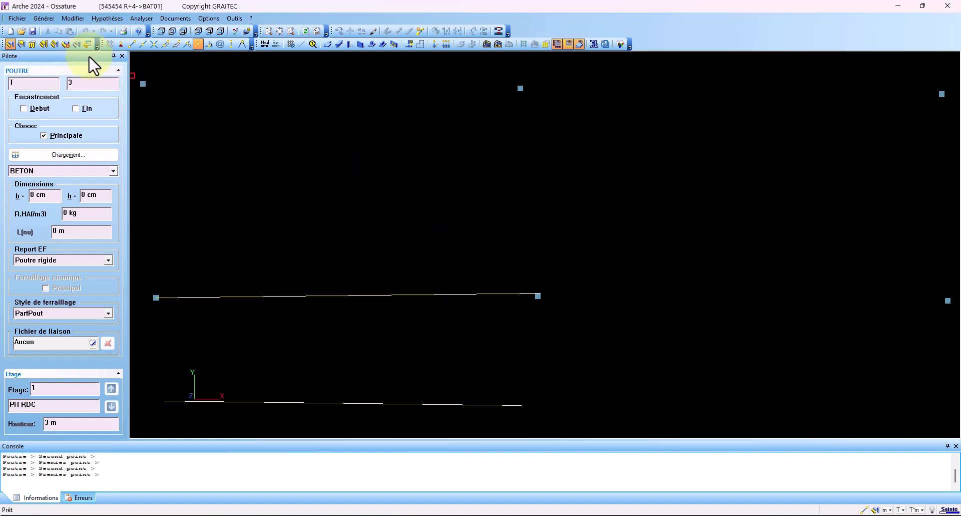
Step: Delete the beam joining the first two columns of the lower row
key(Escape)
click(358, 295)
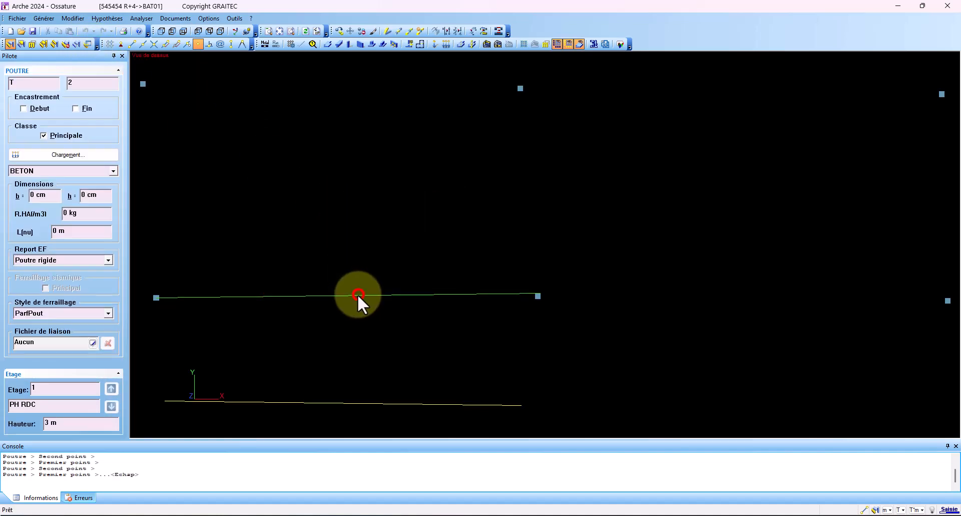
key(Delete)
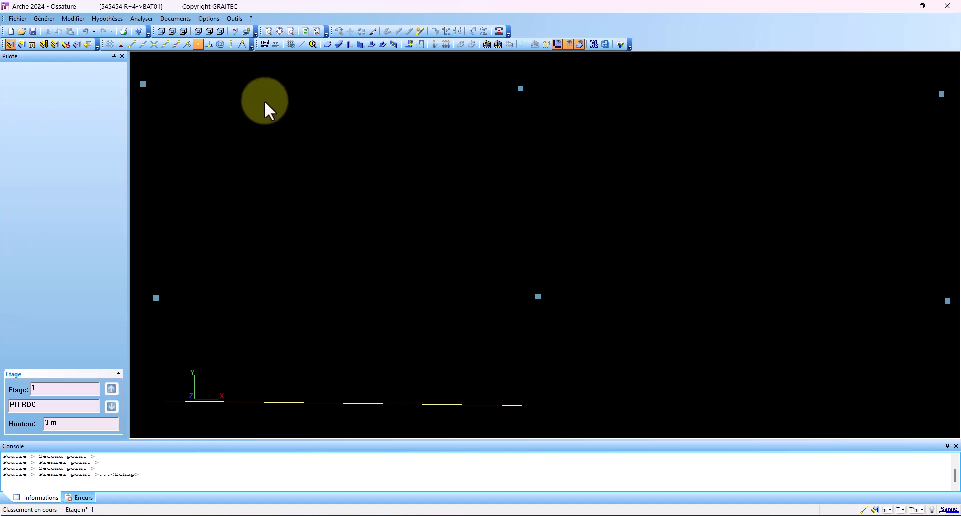
Step: Switch from free points to snapping on column heads and draw a BETON beam (Poutre) joining the lower row's first two columns
click(340, 44)
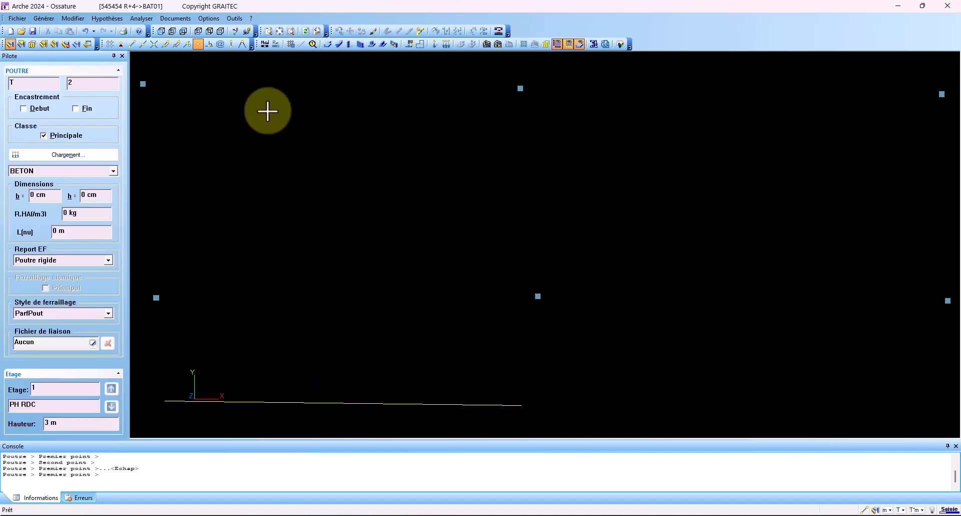
click(232, 44)
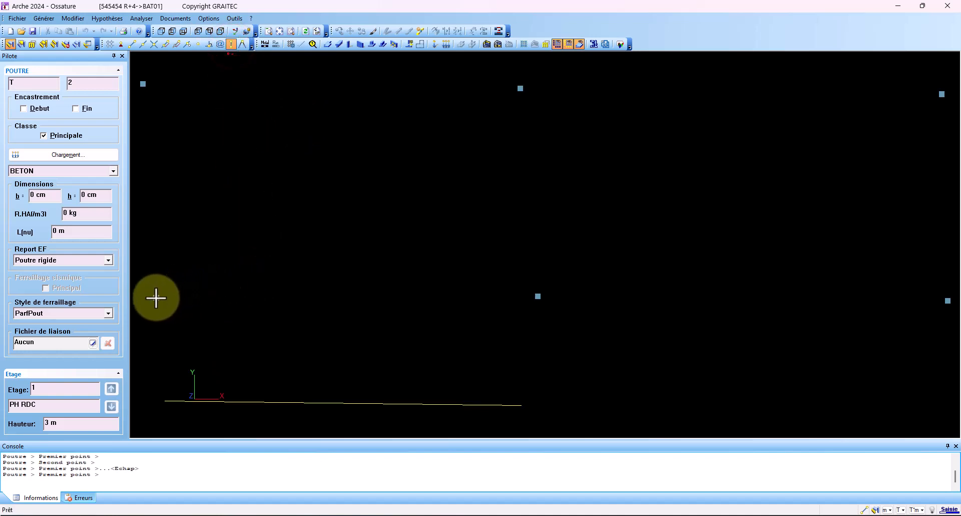
click(156, 298)
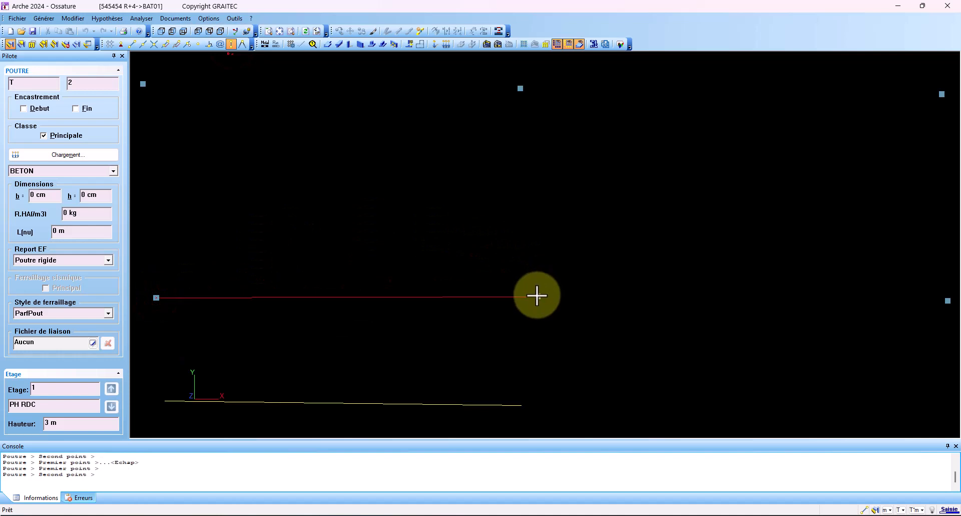
click(537, 296)
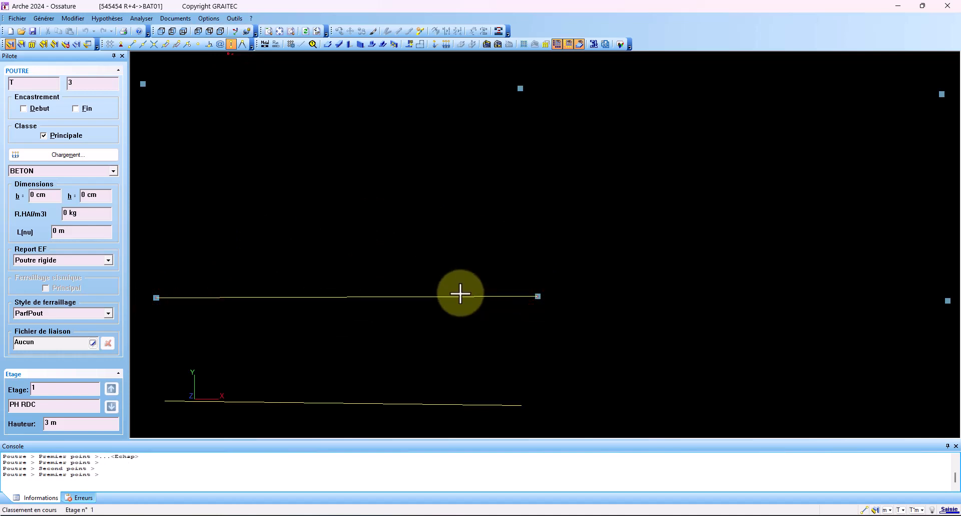
Step: Examine in a perspective view how both ends of the snapped beam meet the column heads
click(200, 30)
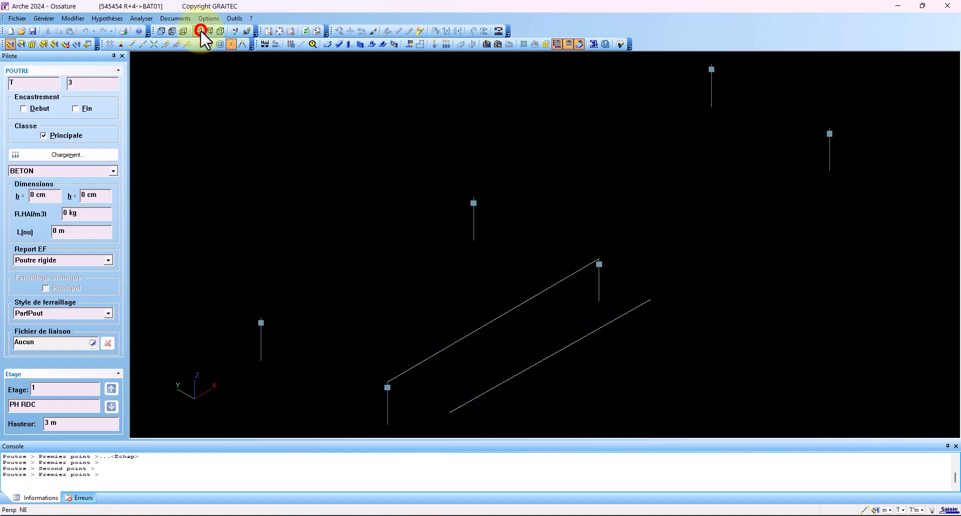
scroll(393, 395, up, 5)
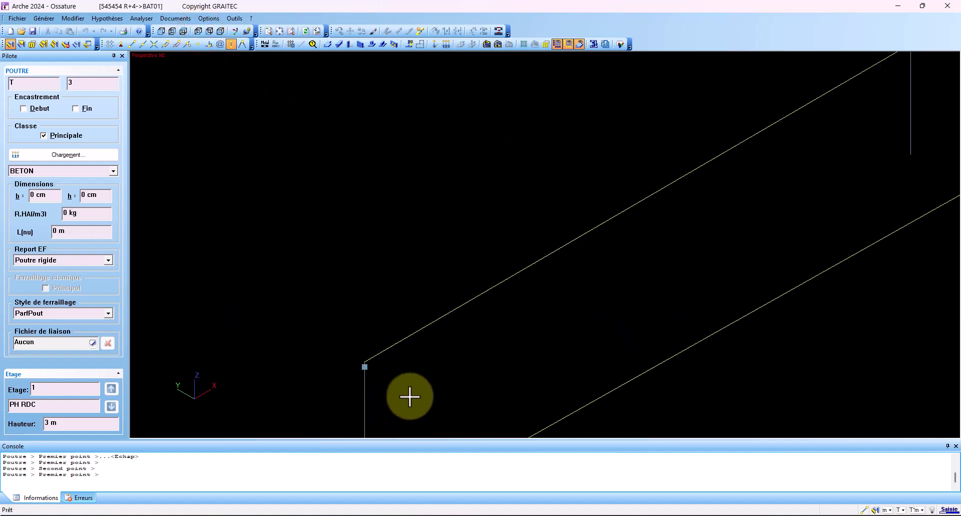
scroll(409, 396, up, 5)
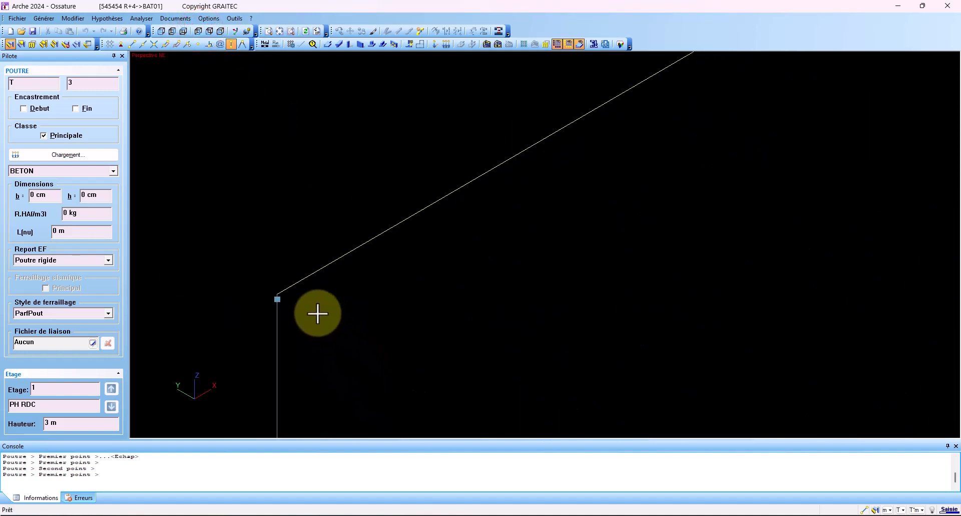
scroll(317, 314, up, 5)
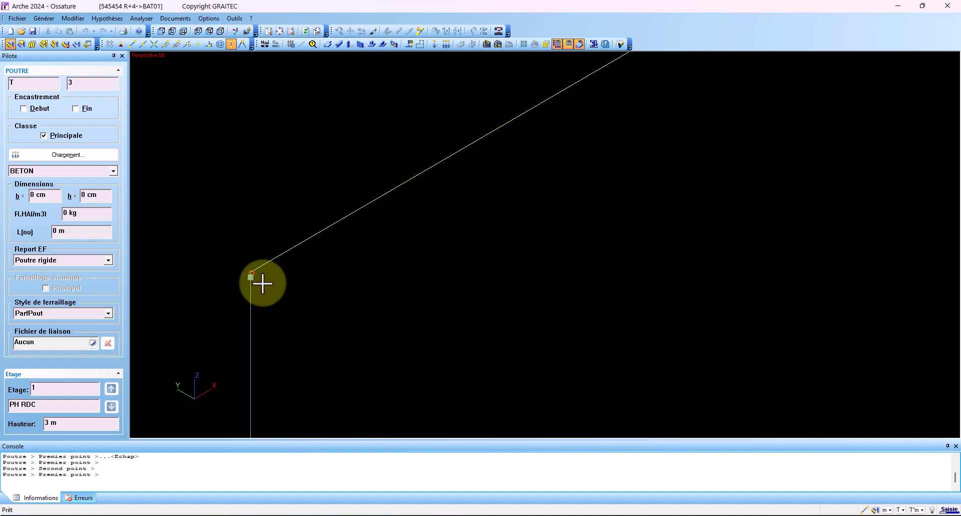
scroll(268, 365, down, 5)
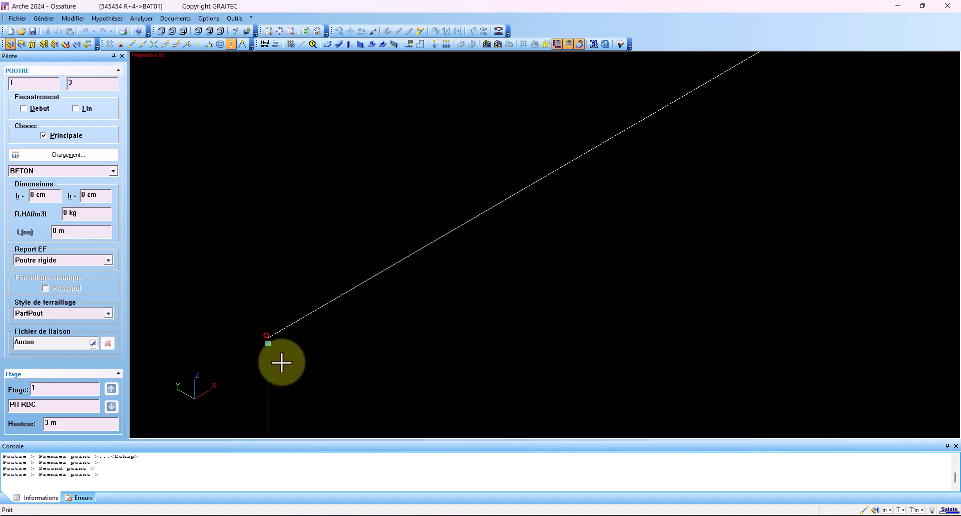
scroll(291, 359, down, 5)
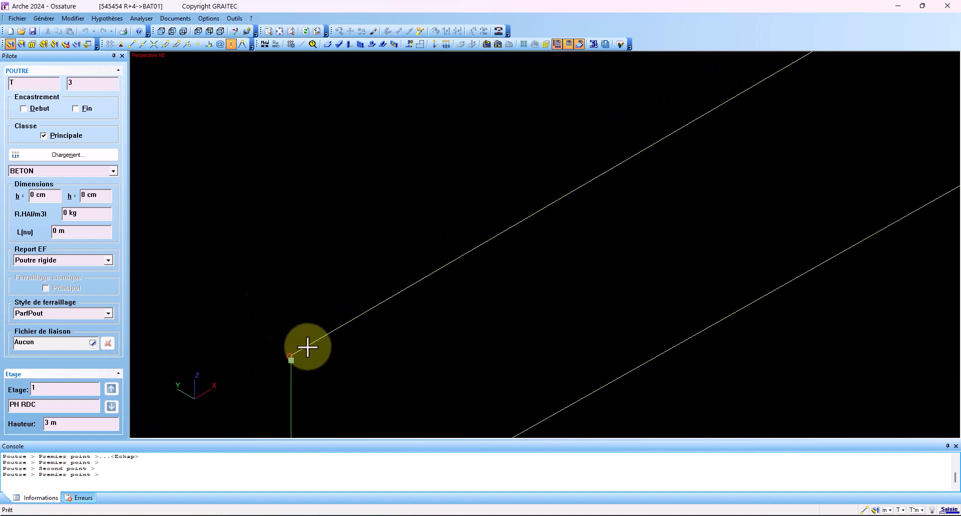
scroll(518, 307, down, 3)
scroll(765, 88, up, 6)
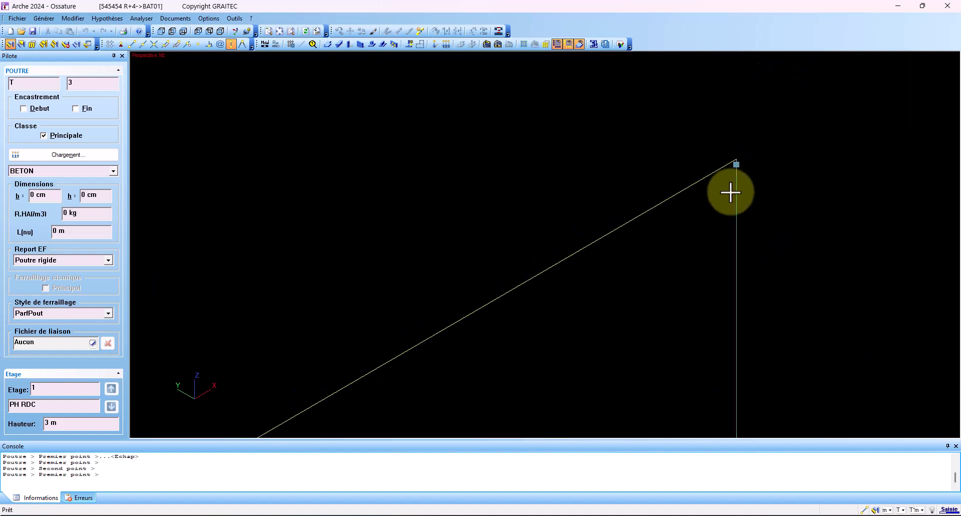
scroll(732, 193, down, 4)
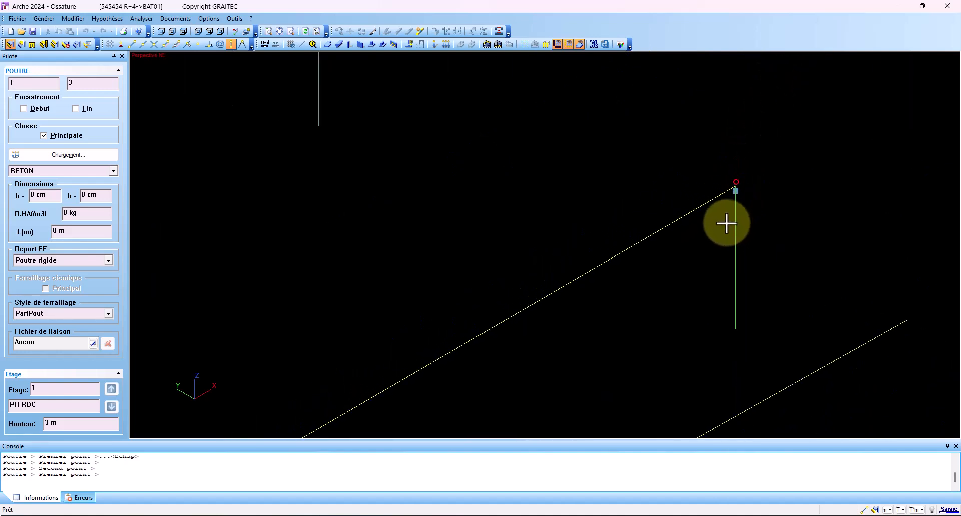
scroll(728, 223, down, 4)
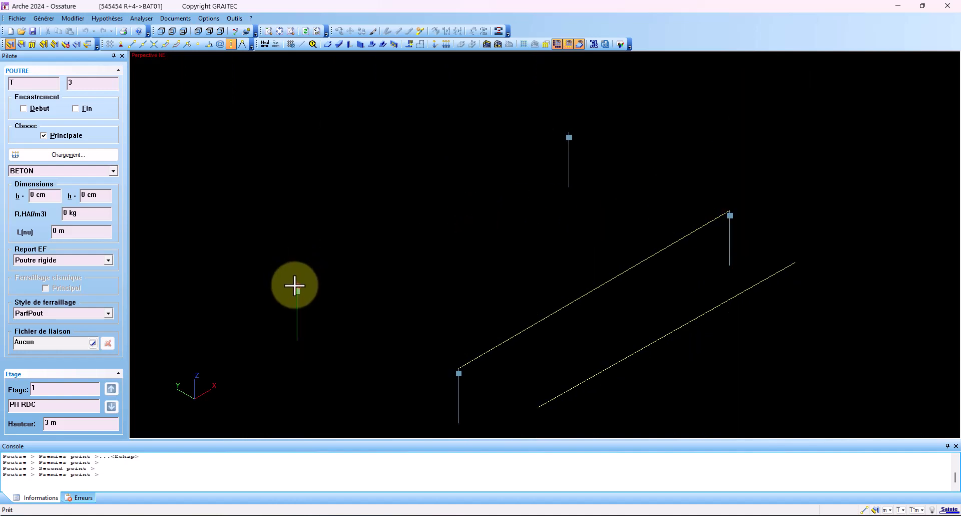
Step: Draw two snapped BETON beams, one joining the upper row's first two columns and one joining both rows' last columns, and return to the top view
click(295, 285)
click(570, 133)
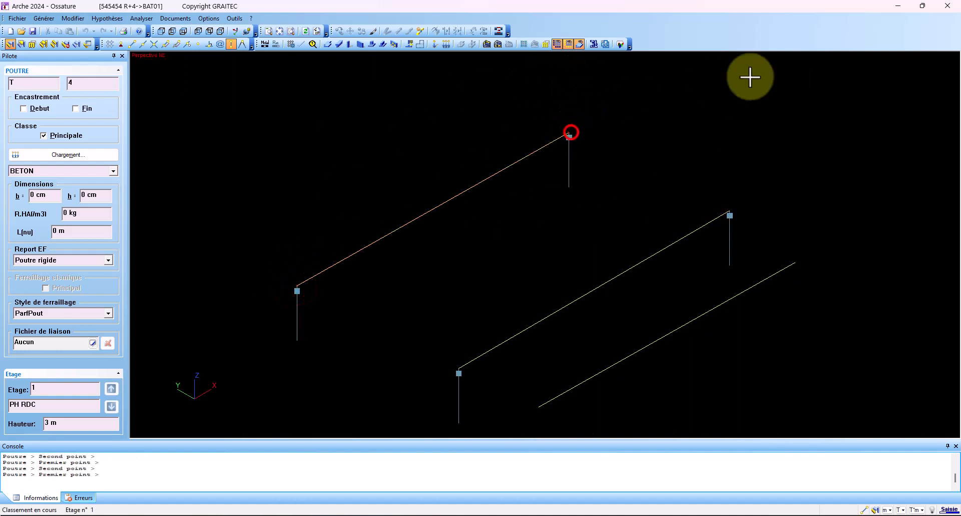
scroll(440, 223, down, 3)
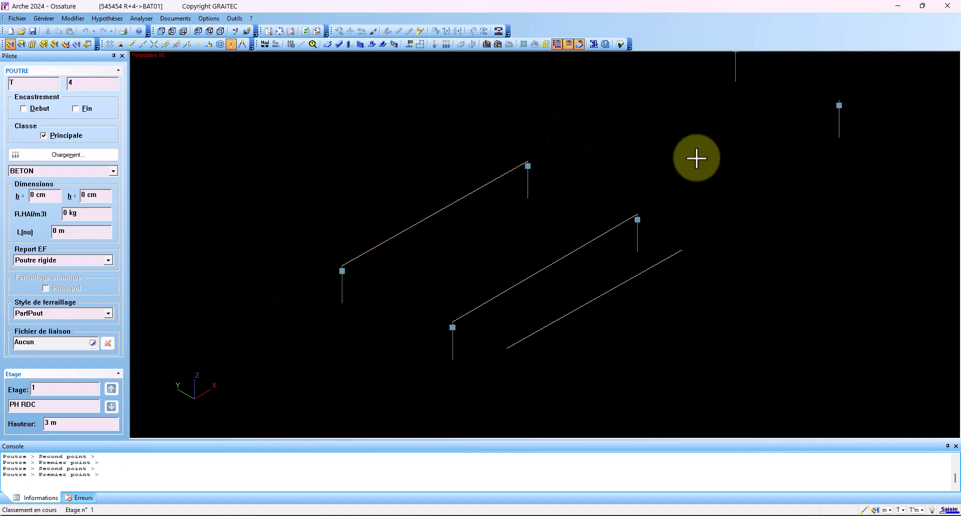
middle_drag(697, 158, 608, 268)
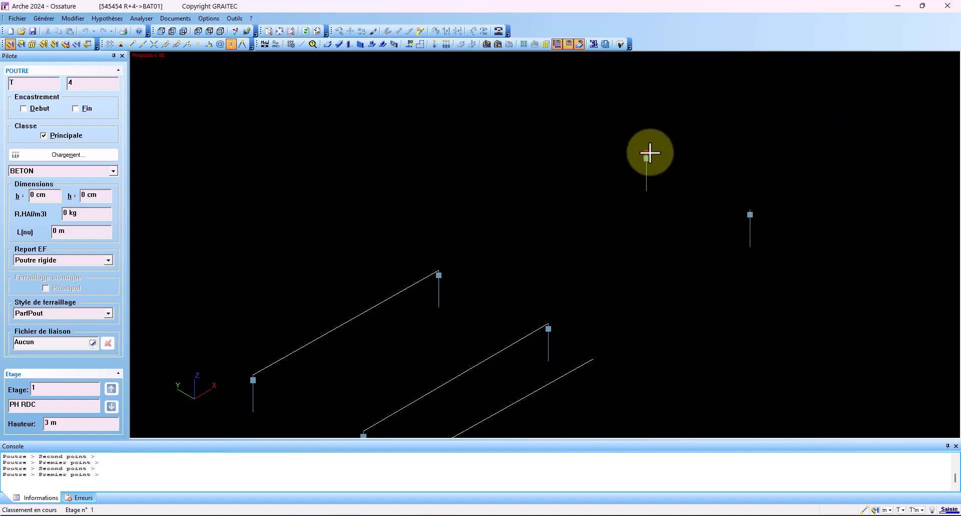
click(650, 153)
click(754, 210)
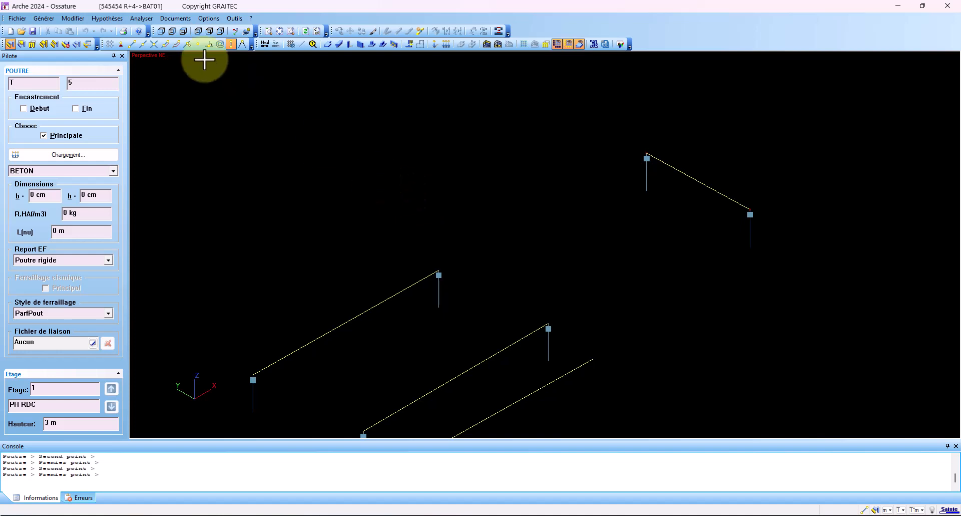
click(183, 31)
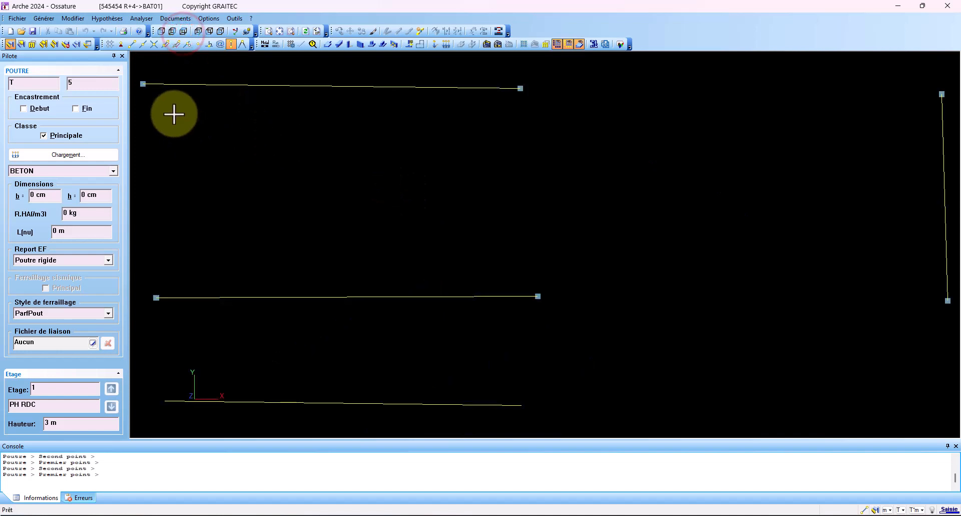
key(Escape)
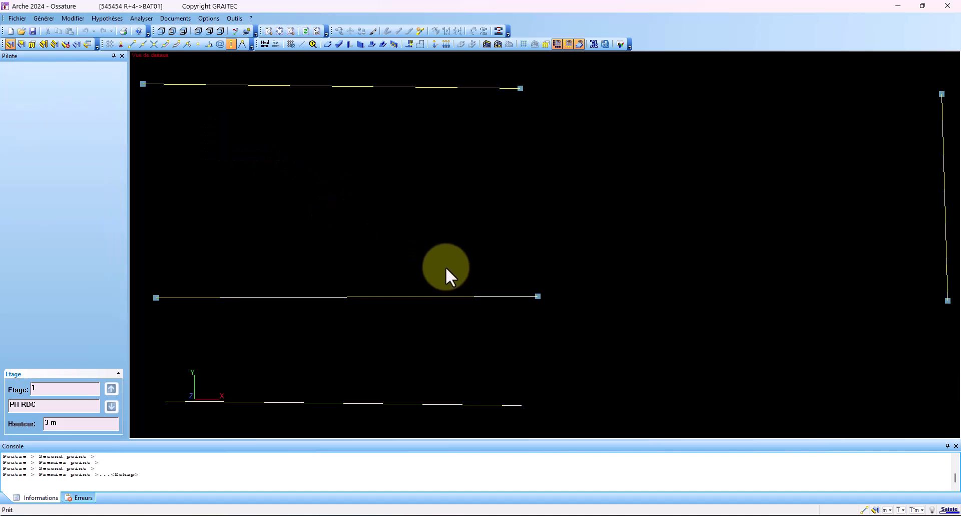
scroll(512, 330, down, 3)
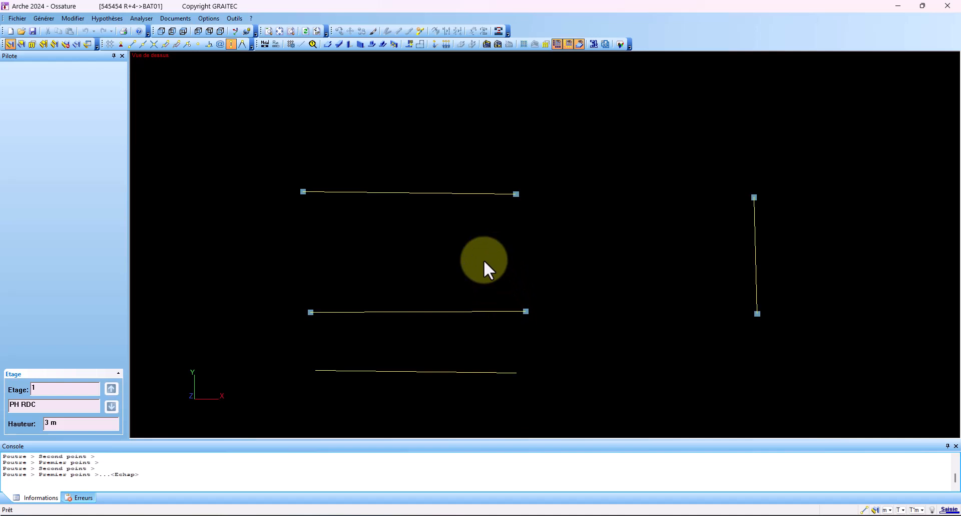
scroll(483, 318, down, 2)
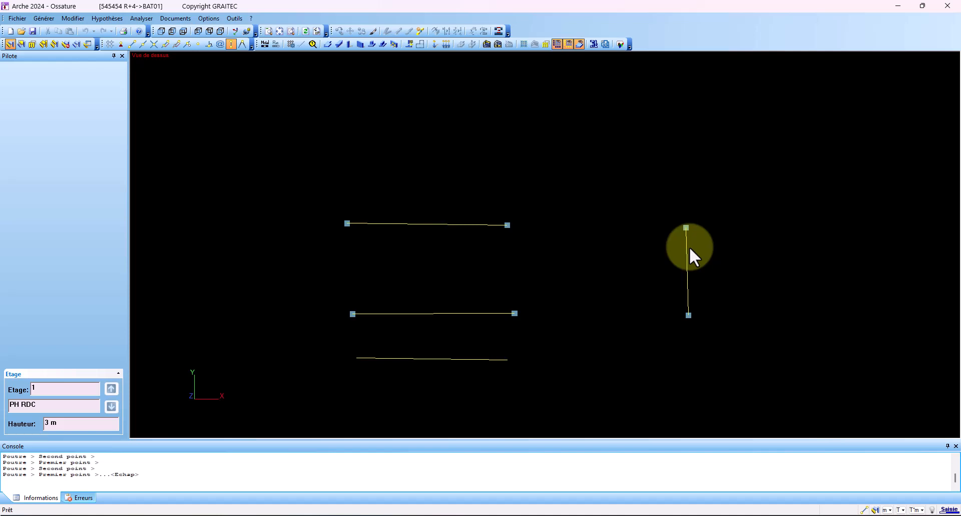
click(23, 20)
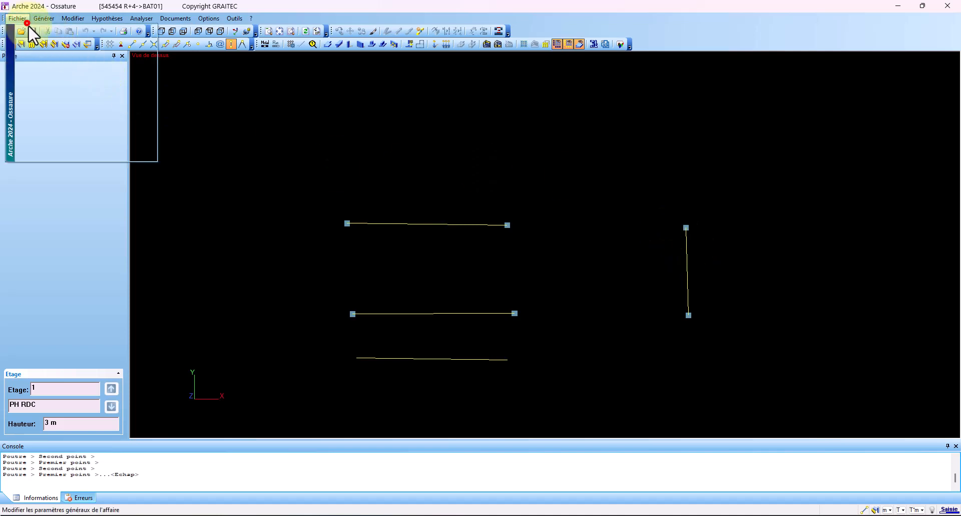
mouse_move(47, 96)
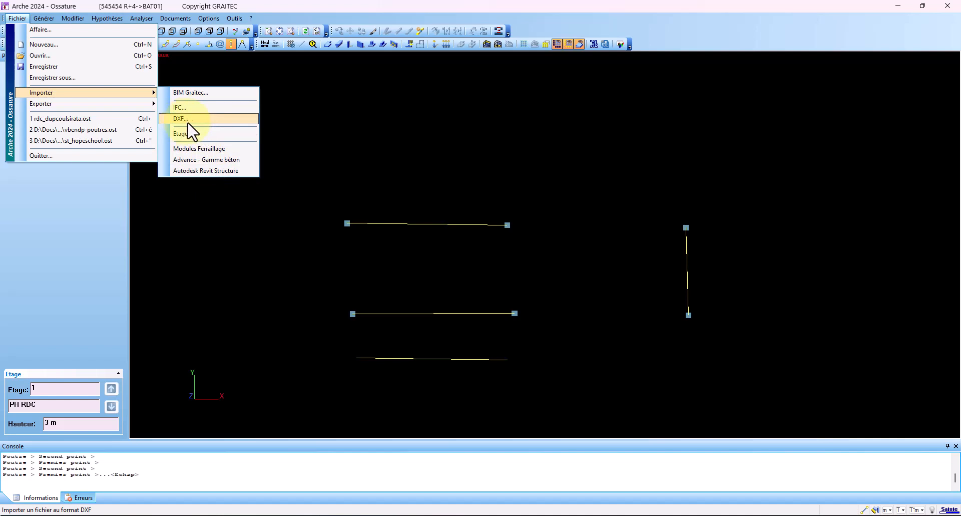
click(321, 127)
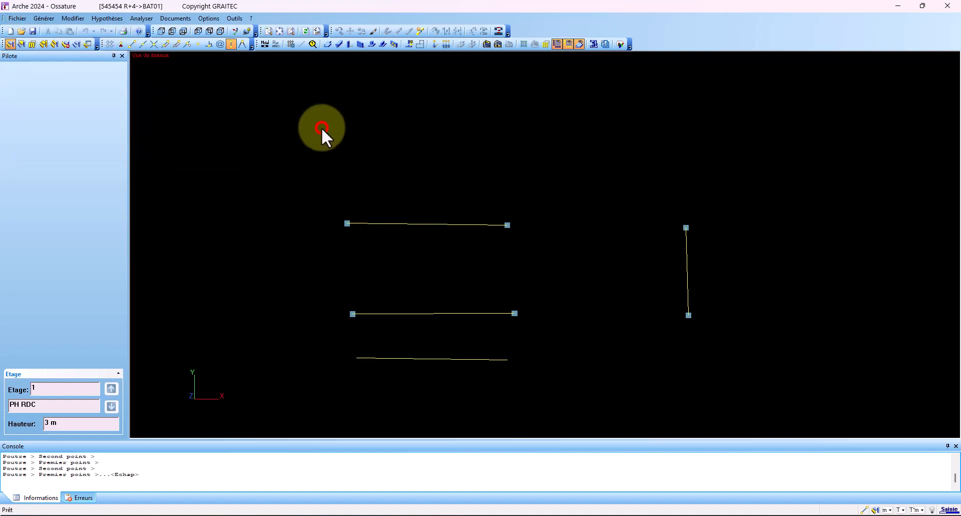
Step: Select all the columns and beams in the model and delete them
click(21, 44)
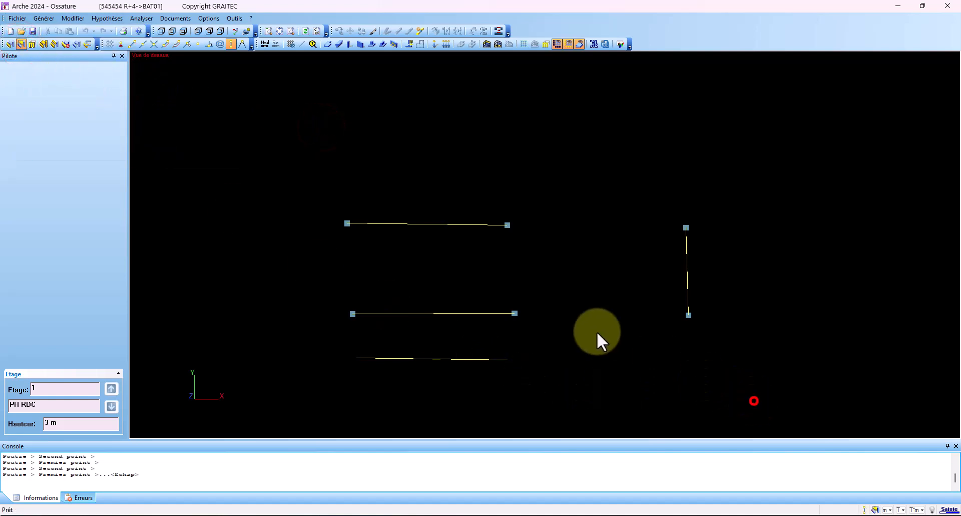
click(297, 165)
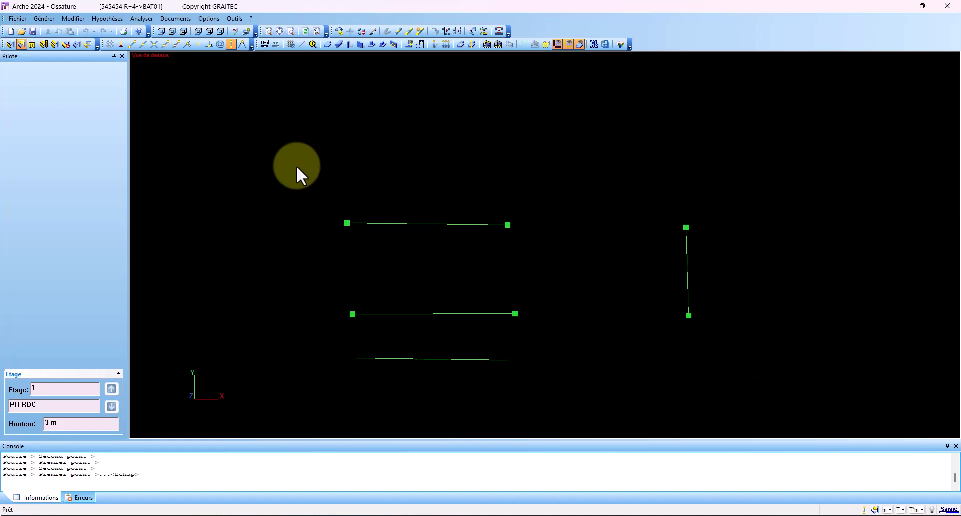
click(362, 31)
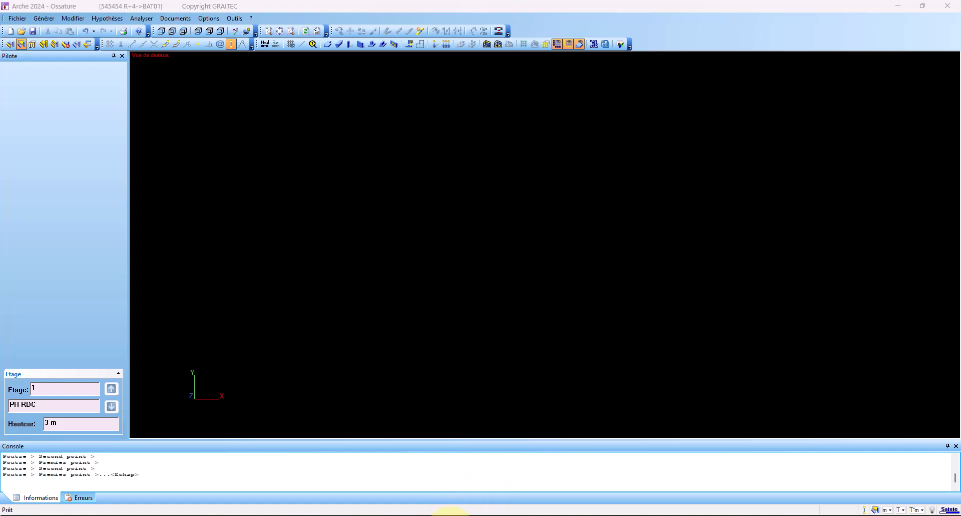
Step: Switch to Civil 3D and examine the section, facade, floor plans and foundation column layout in the drawing 545454 R 4.dwg
click(451, 515)
middle_drag(386, 355, 386, 171)
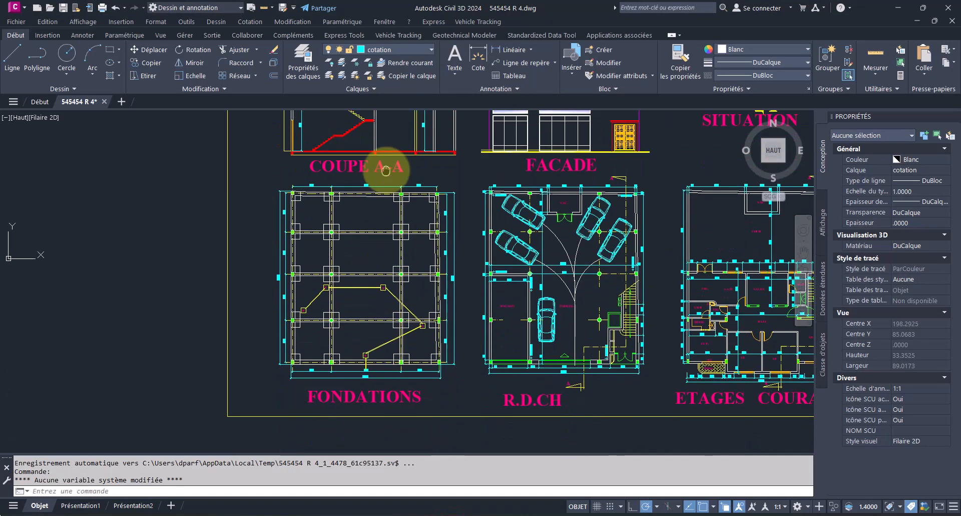
scroll(386, 170, down, 2)
scroll(322, 211, up, 6)
middle_drag(451, 322, 240, 336)
scroll(296, 242, down, 4)
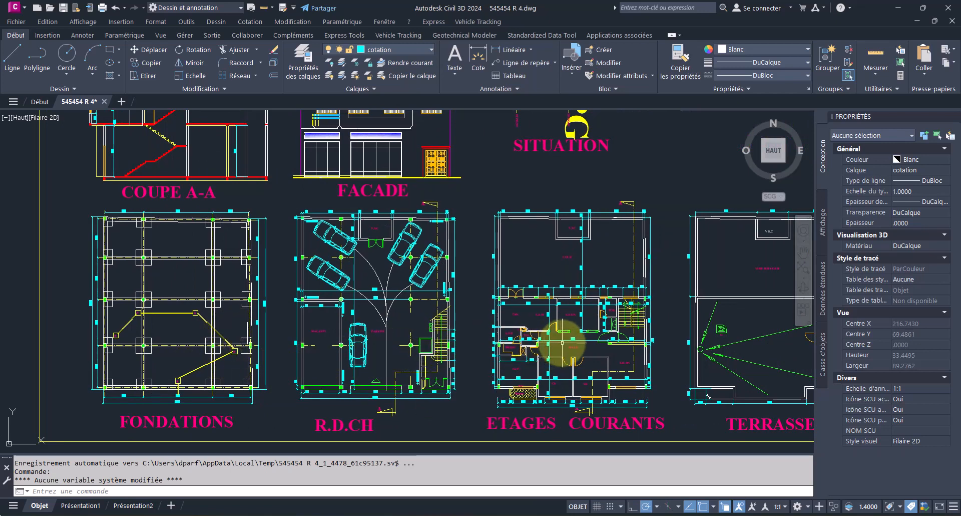
middle_drag(562, 342, 398, 335)
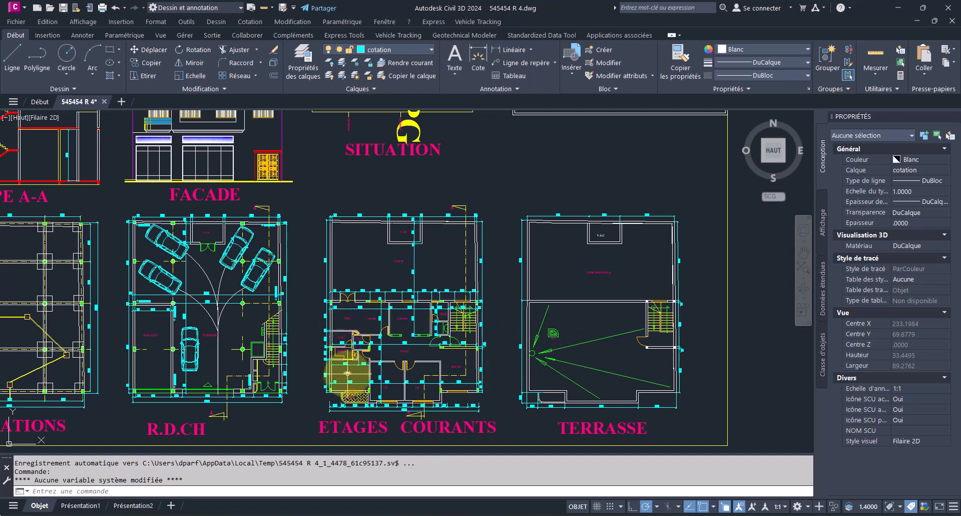
mouse_move(345, 371)
middle_down()
mouse_move(629, 343)
mouse_move(644, 472)
mouse_move(635, 506)
middle_up()
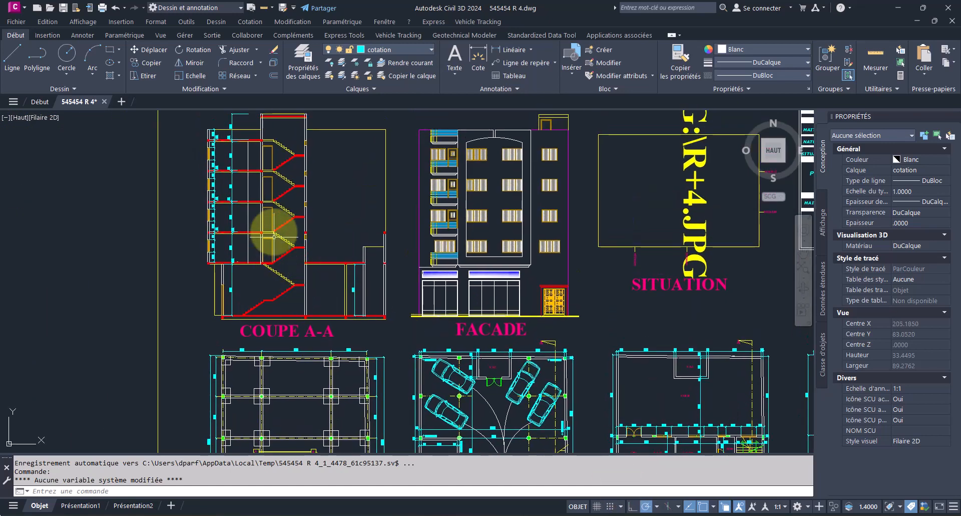
middle_drag(403, 319, 396, 215)
middle_drag(349, 306, 381, 449)
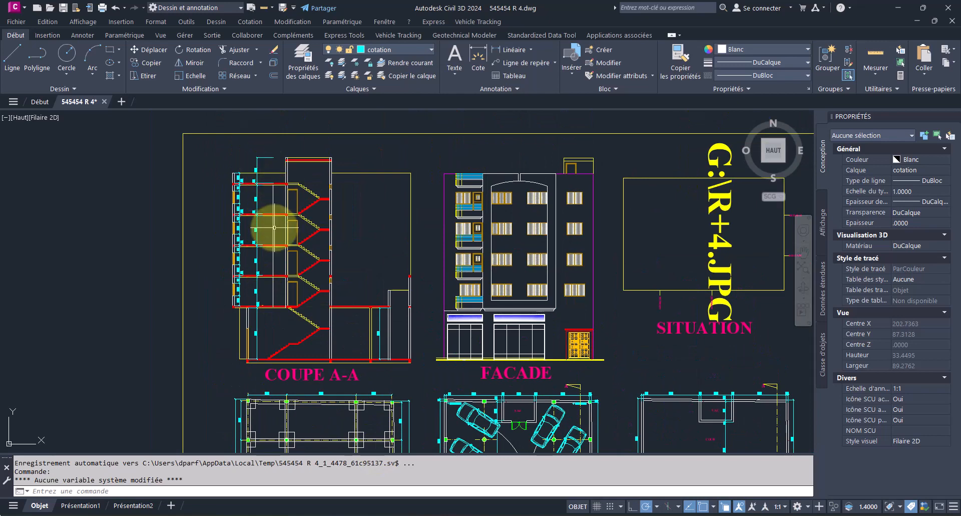
middle_drag(310, 309, 250, 123)
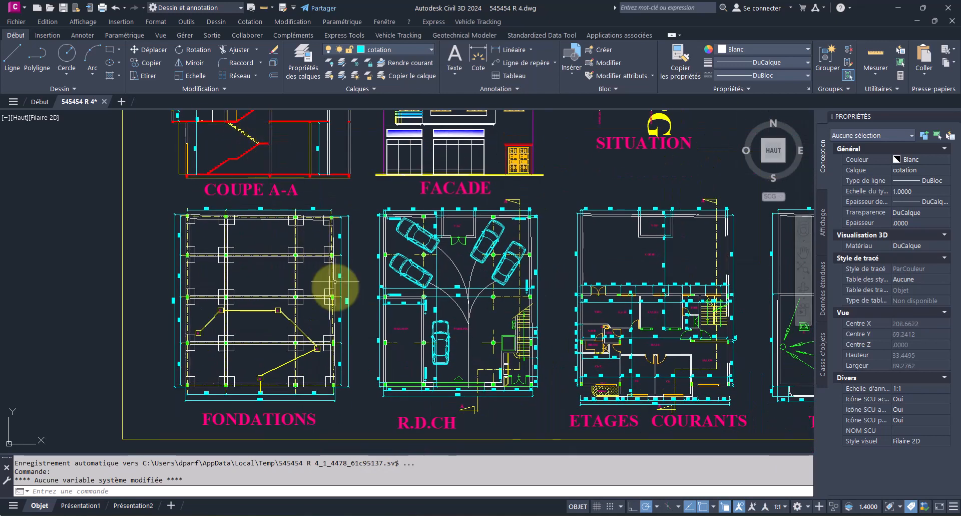
scroll(210, 361, up, 6)
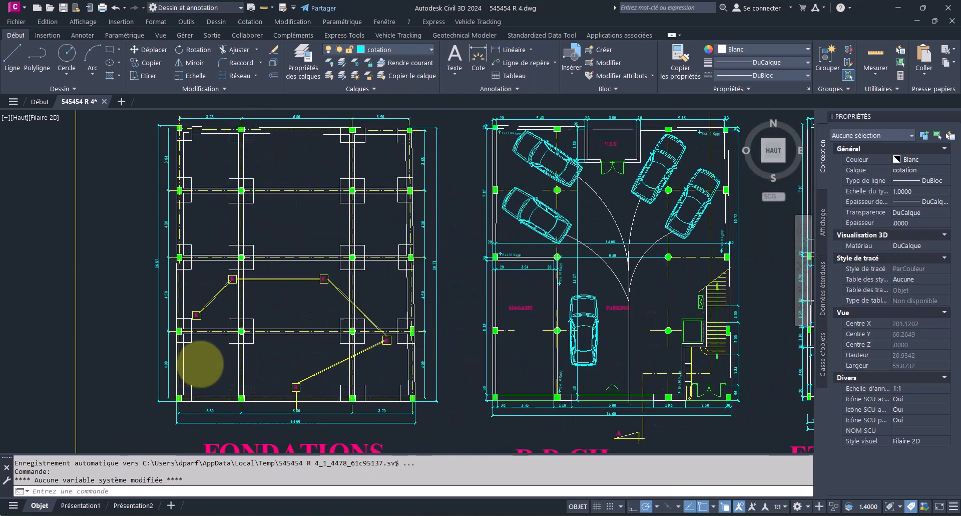
middle_drag(367, 216, 397, 419)
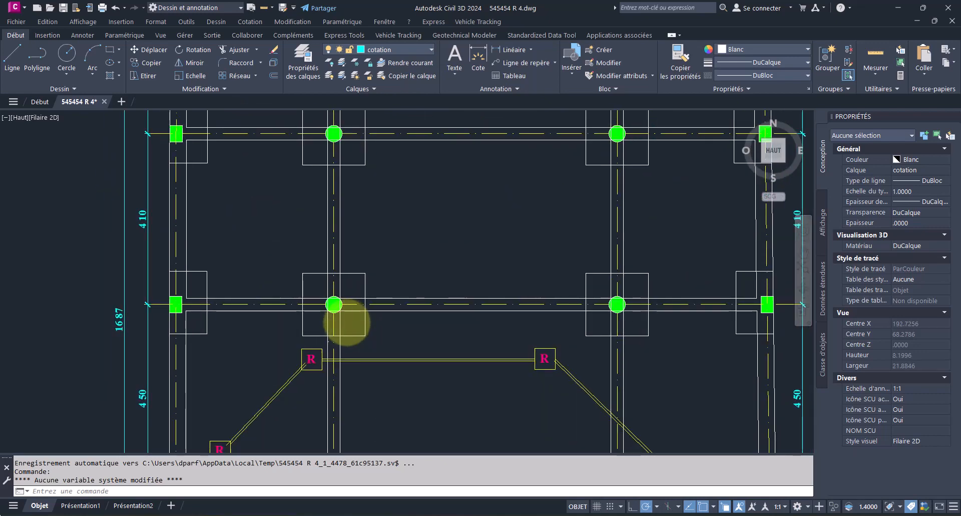
Step: Try to freeze the cotation layer while it is current, using the selected outer dimension of the foundation plan
scroll(345, 325, down, 8)
scroll(381, 372, up, 2)
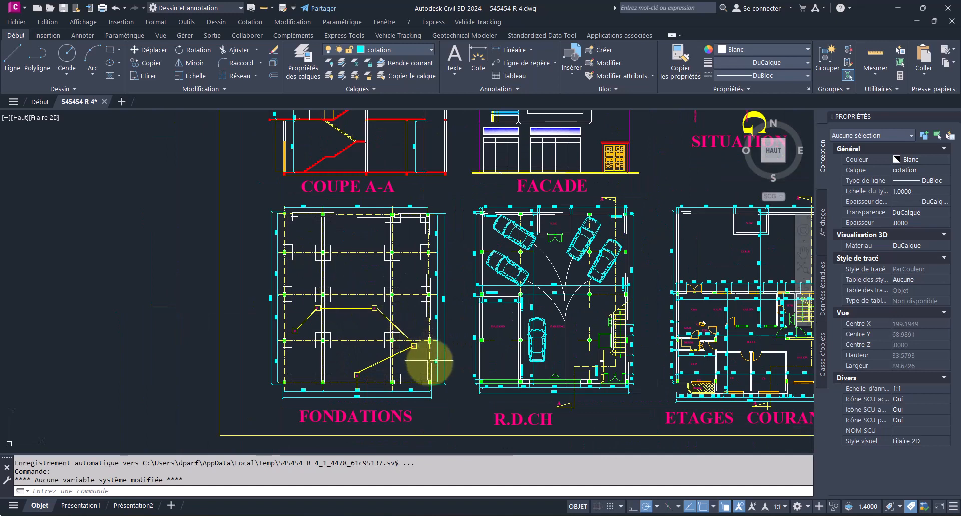
scroll(398, 313, down, 6)
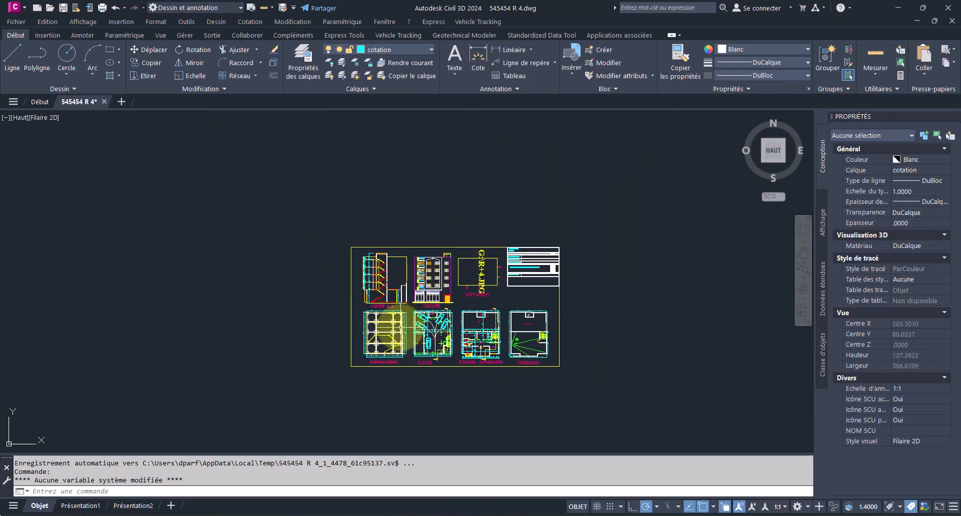
scroll(397, 353, up, 8)
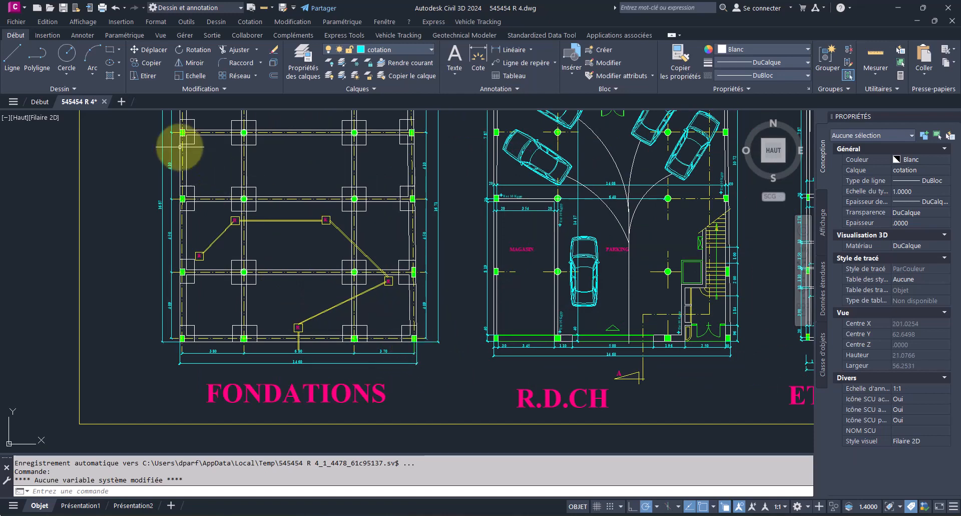
scroll(436, 369, down, 2)
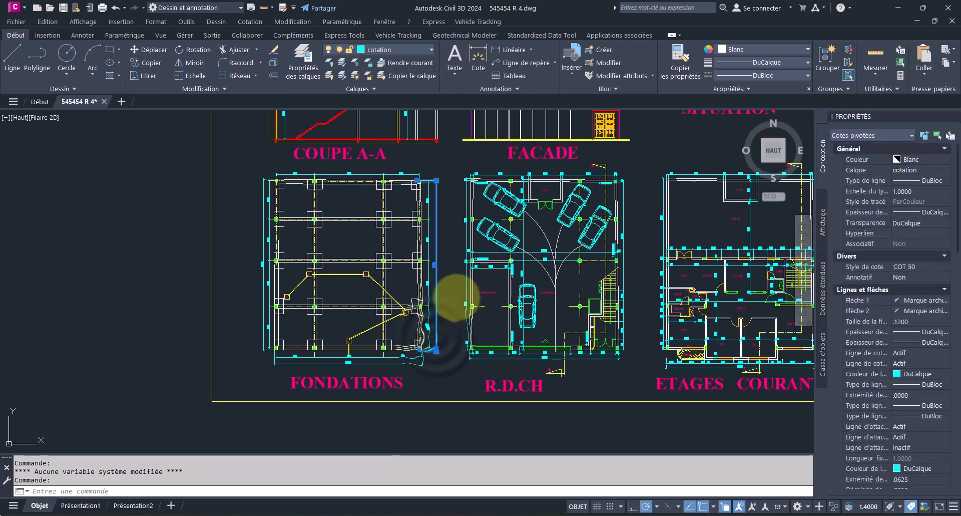
right_click(457, 299)
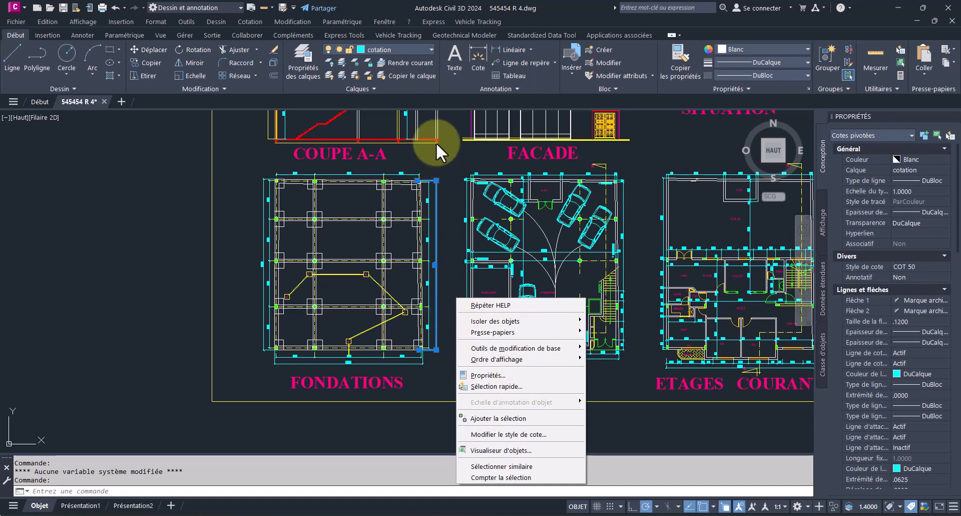
click(432, 45)
click(433, 46)
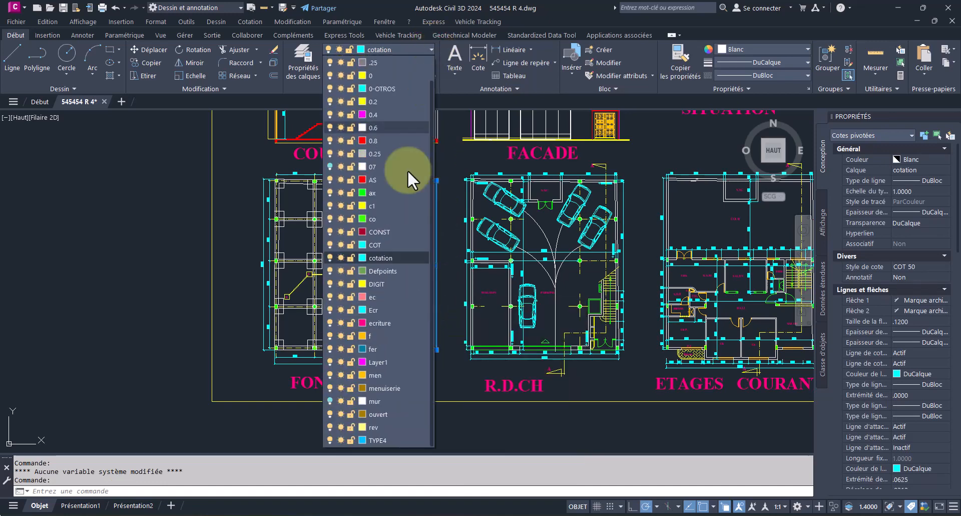
click(339, 257)
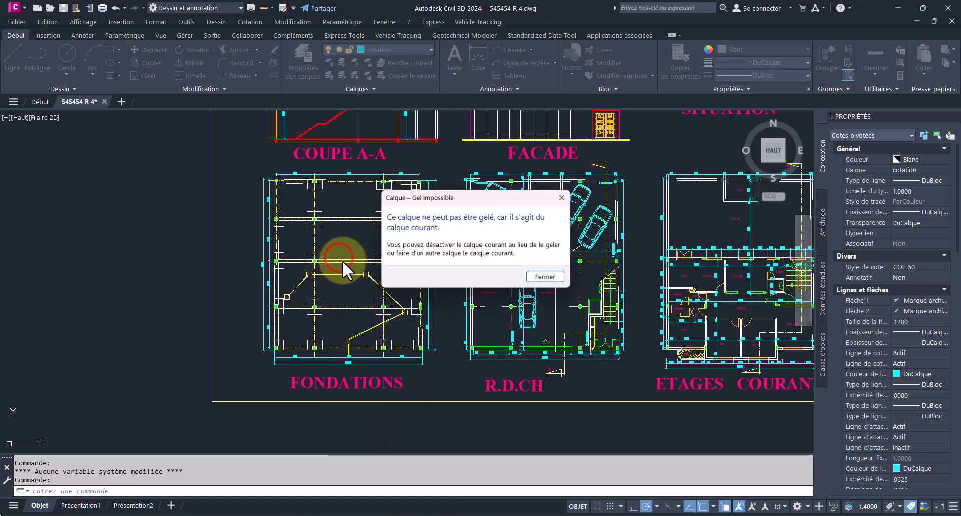
click(536, 276)
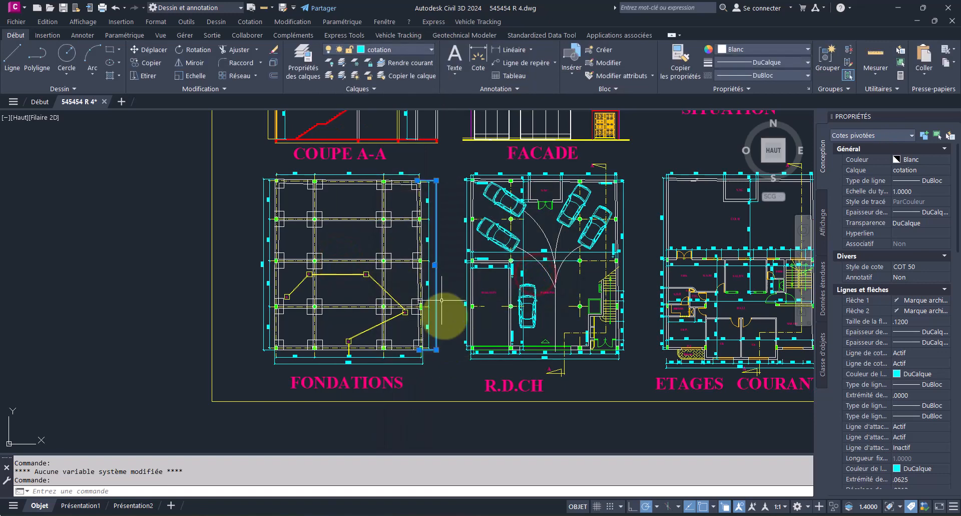
key(Escape)
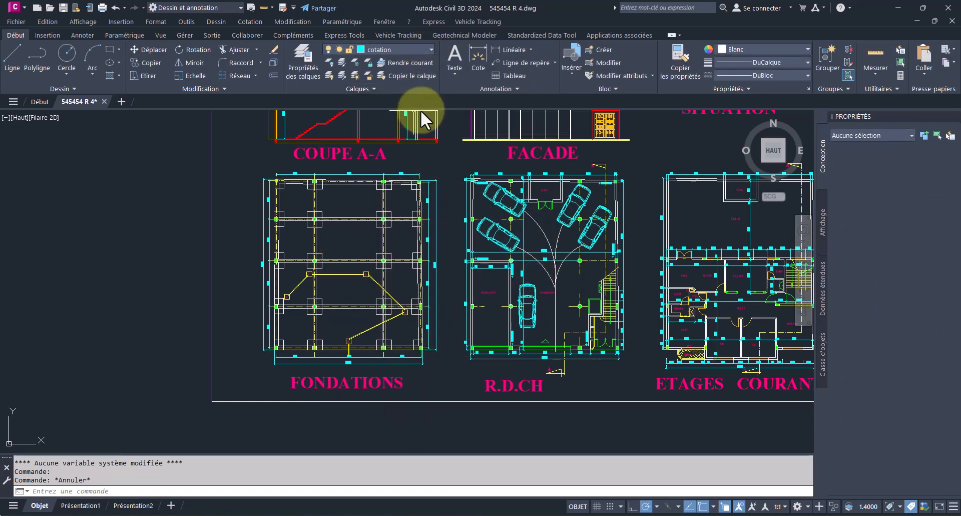
Step: Make layer 0 current and freeze the cotation layer of the foundation plan's outer dimension
click(424, 49)
scroll(407, 172, up, 1)
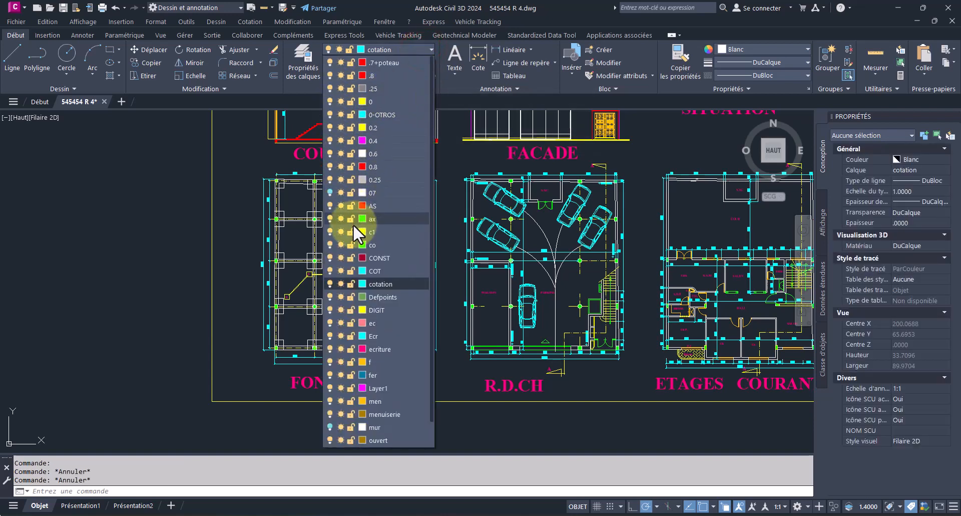
click(377, 100)
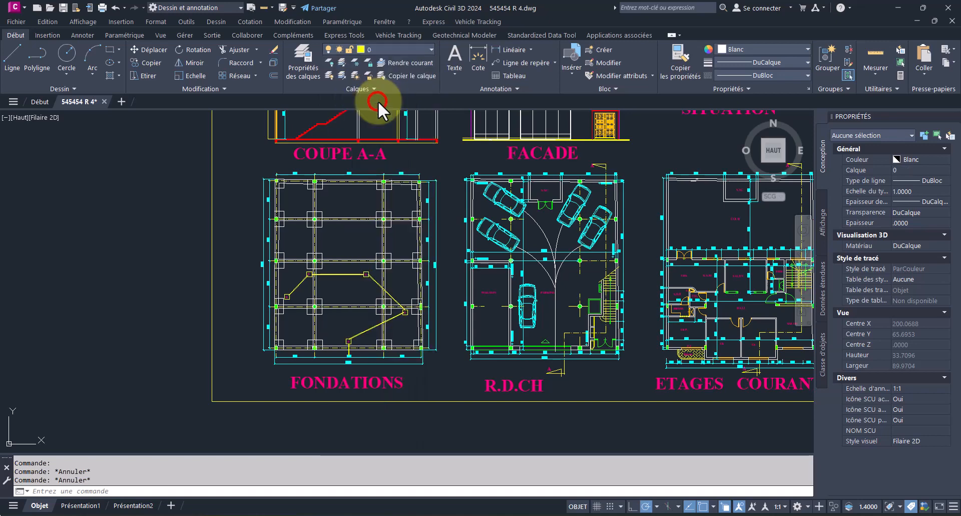
click(434, 340)
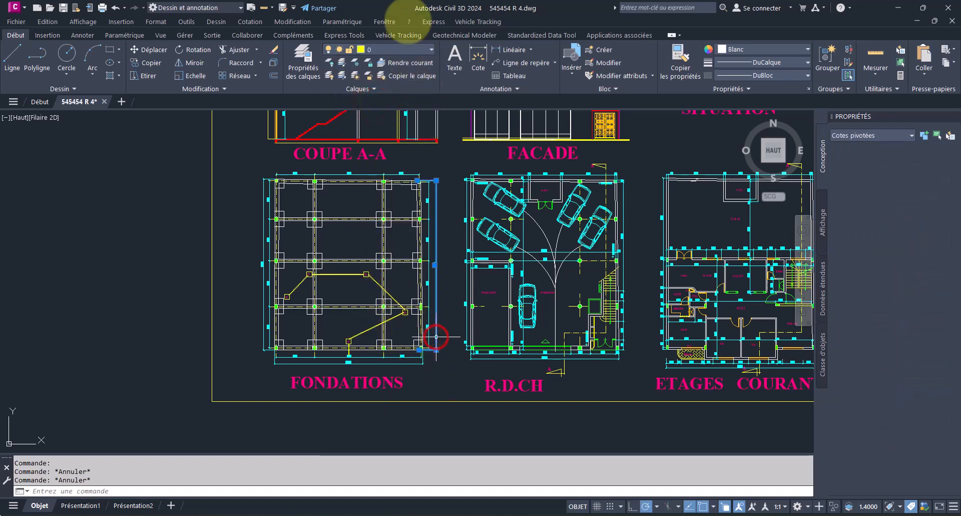
click(392, 49)
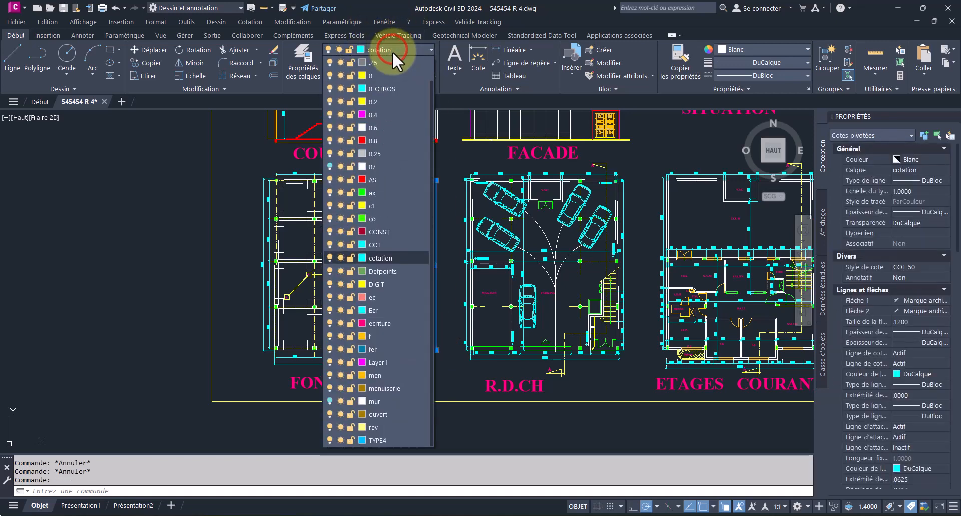
click(339, 257)
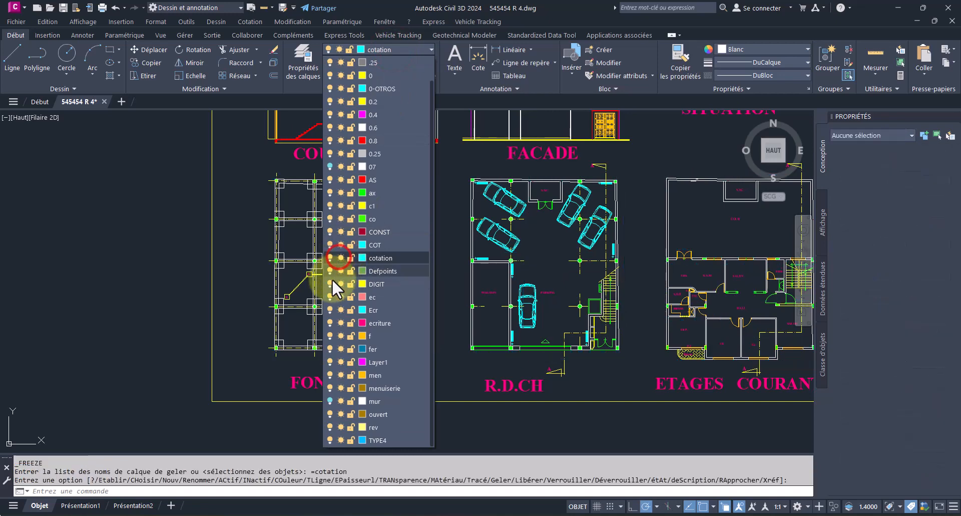
click(238, 303)
Step: Try freezing the layers of a drainage line and an R label in the foundation plan, and undo the freeze
scroll(315, 363, up, 6)
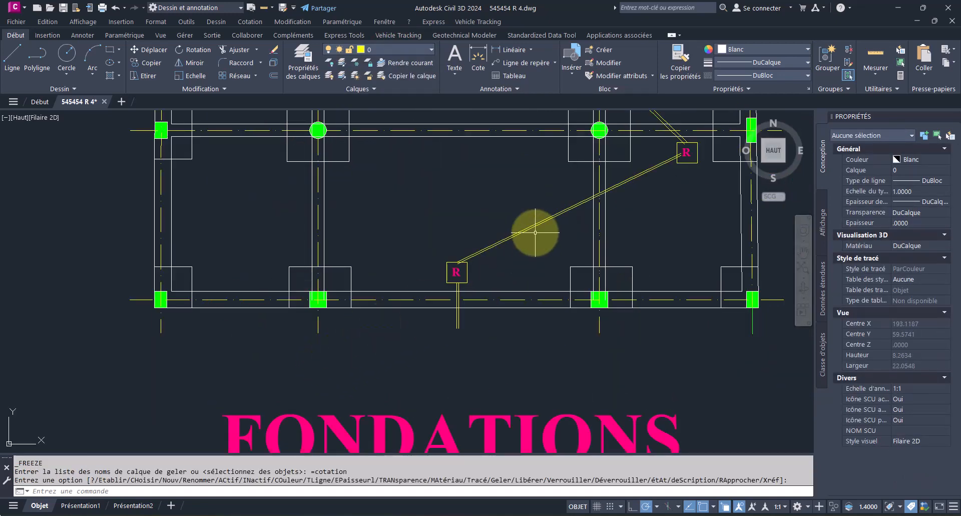
click(525, 228)
click(404, 70)
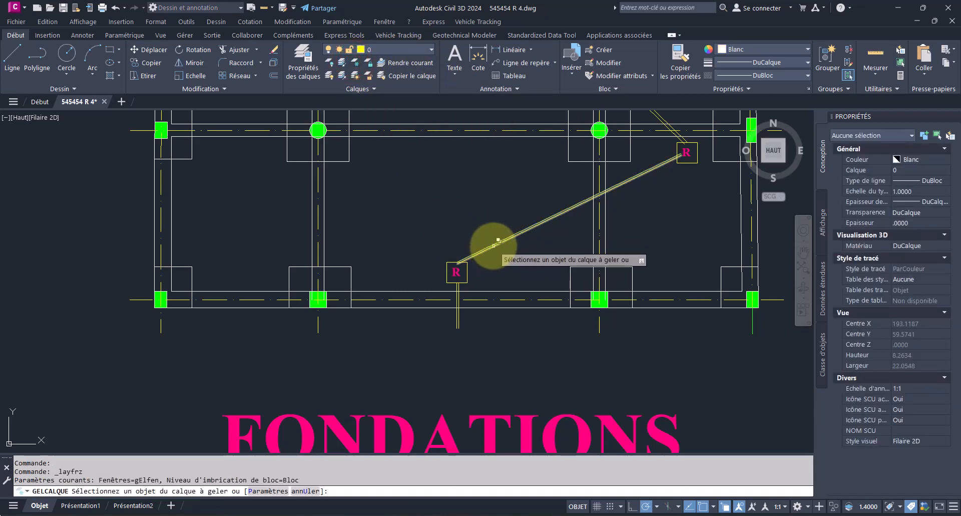
click(494, 250)
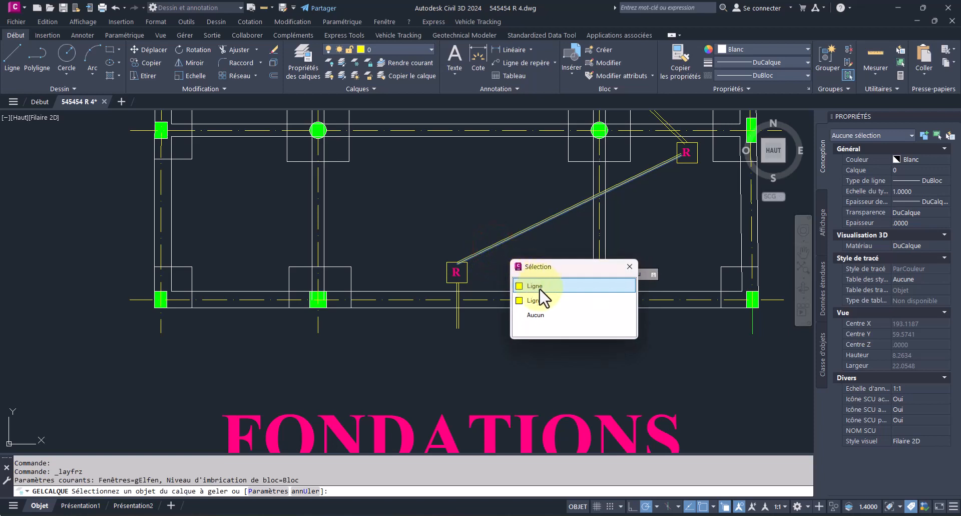
click(540, 288)
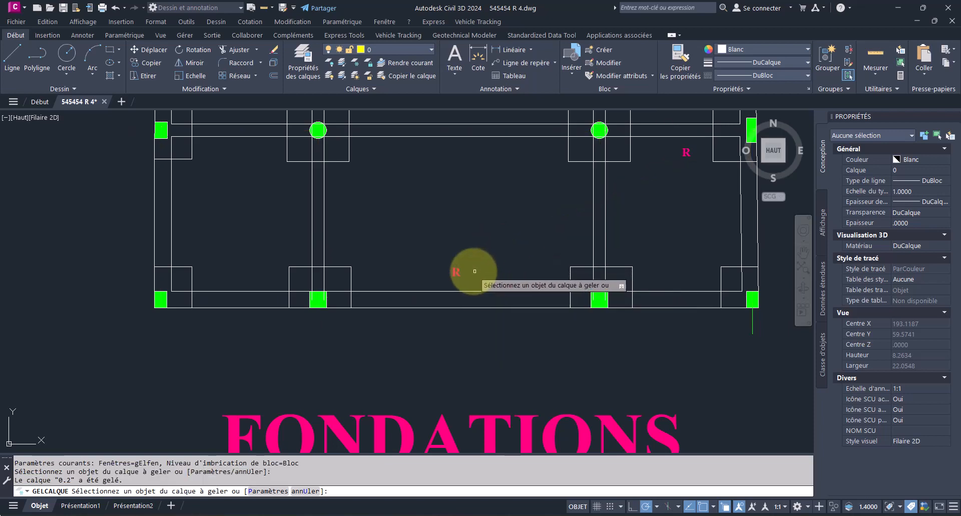
click(457, 272)
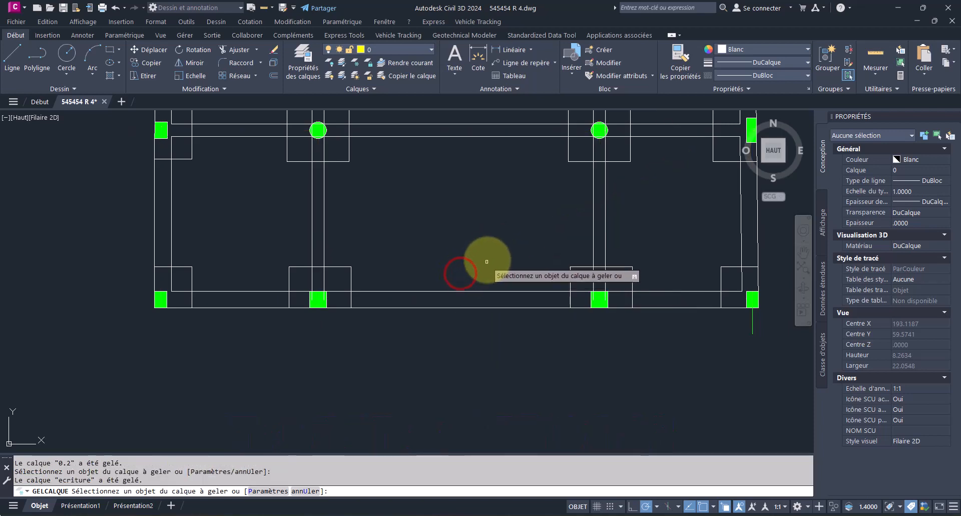
middle_drag(477, 251, 460, 389)
scroll(468, 385, down, 2)
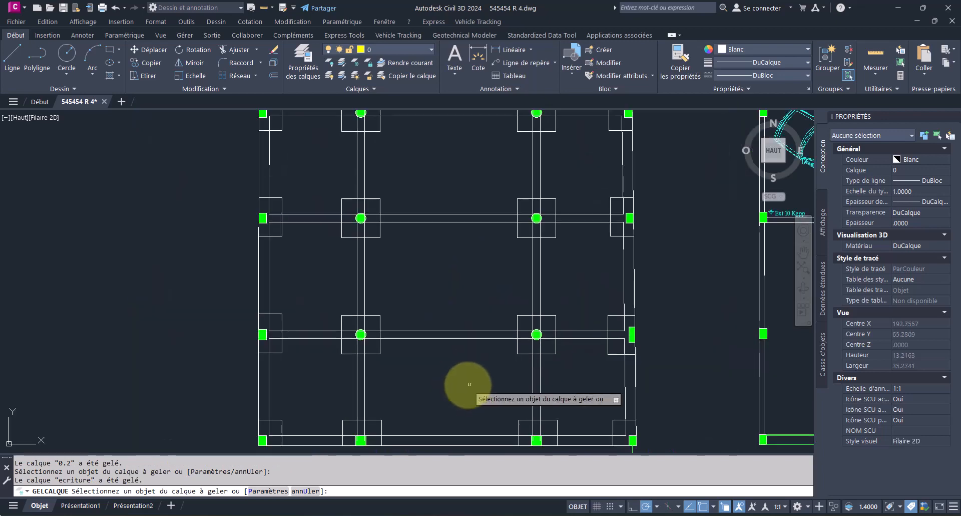
scroll(462, 370, down, 6)
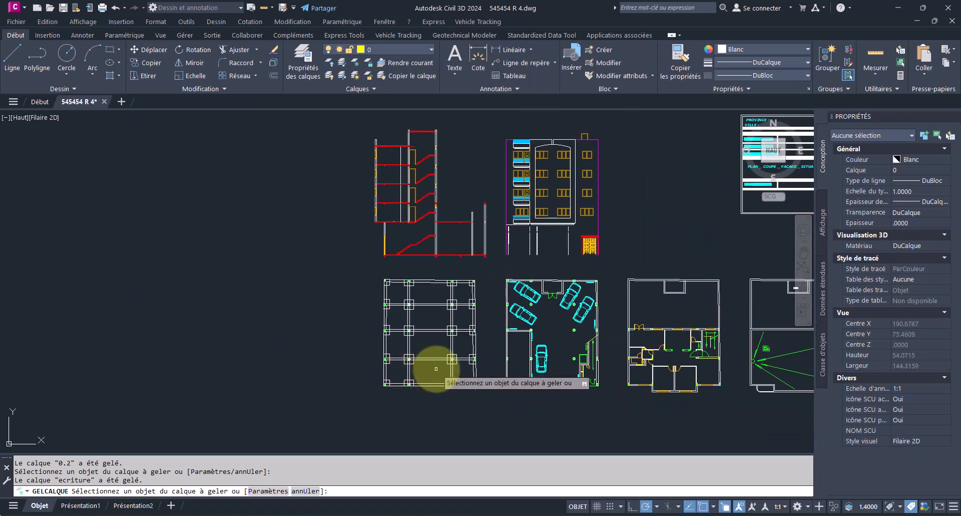
scroll(436, 368, up, 4)
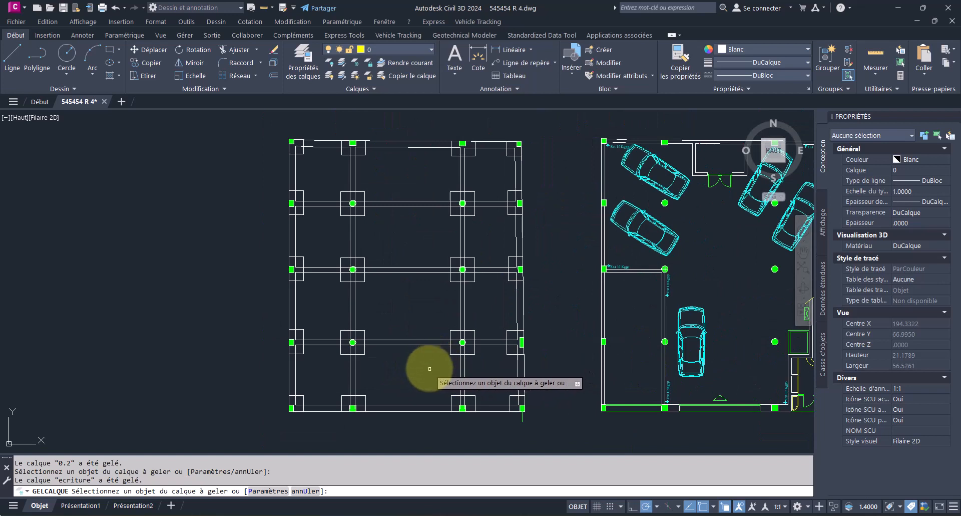
key(Escape)
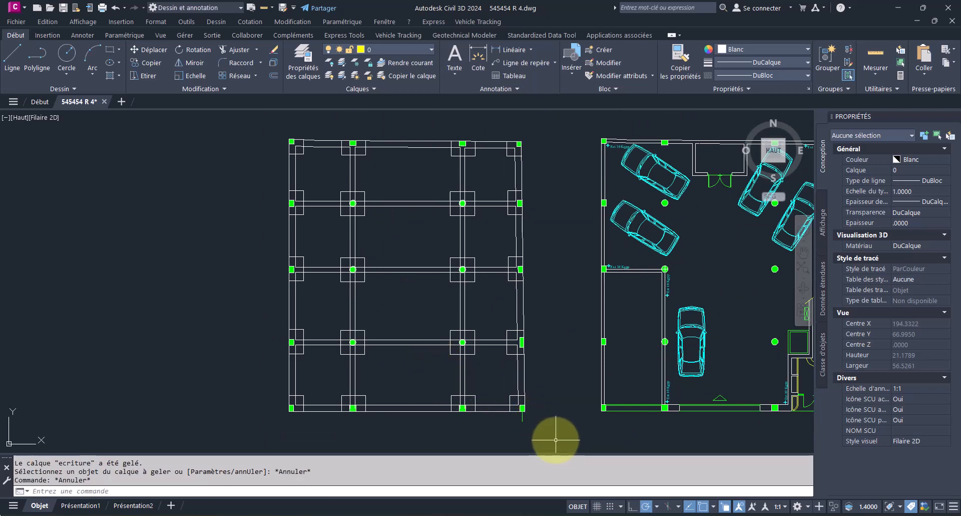
click(115, 8)
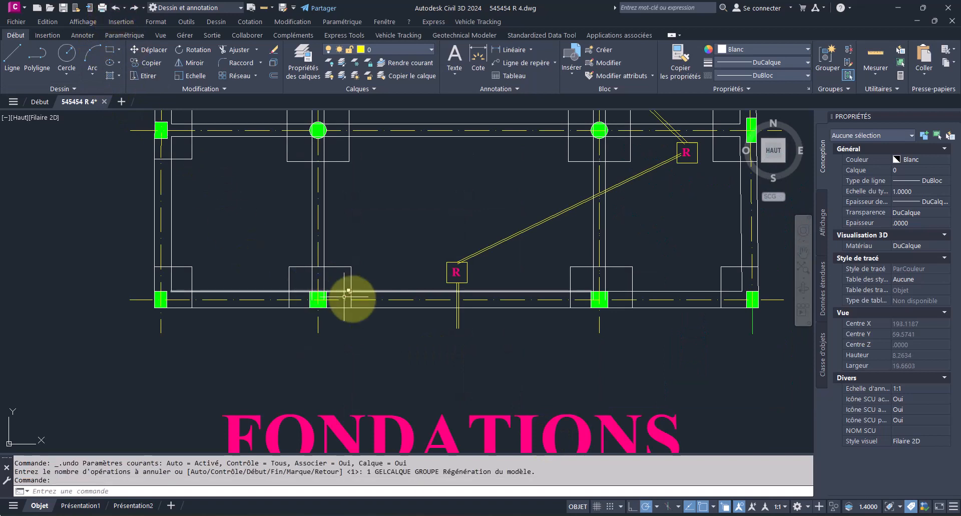
Step: Compare the layers of the foundation plan's lowest axis line and the sloping drainage line, and clear the selection
scroll(349, 290, up, 6)
click(405, 290)
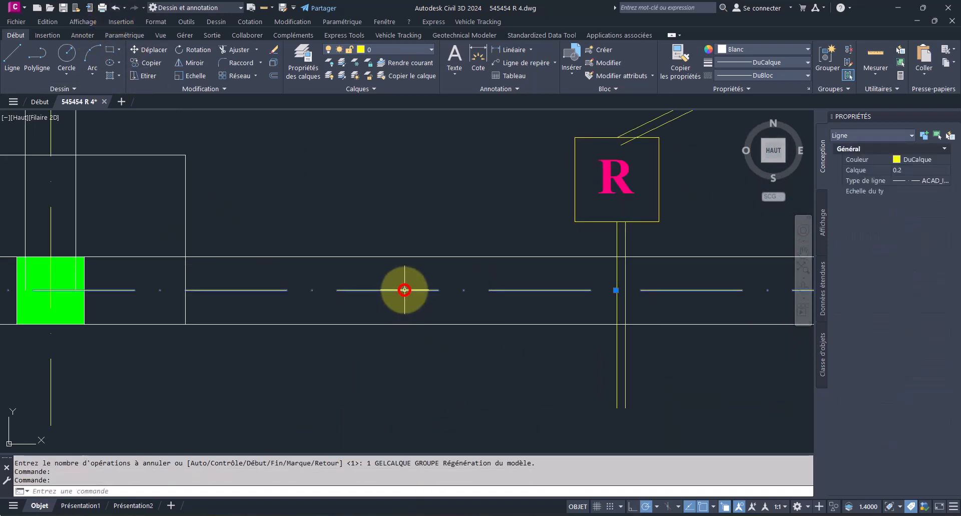
click(659, 125)
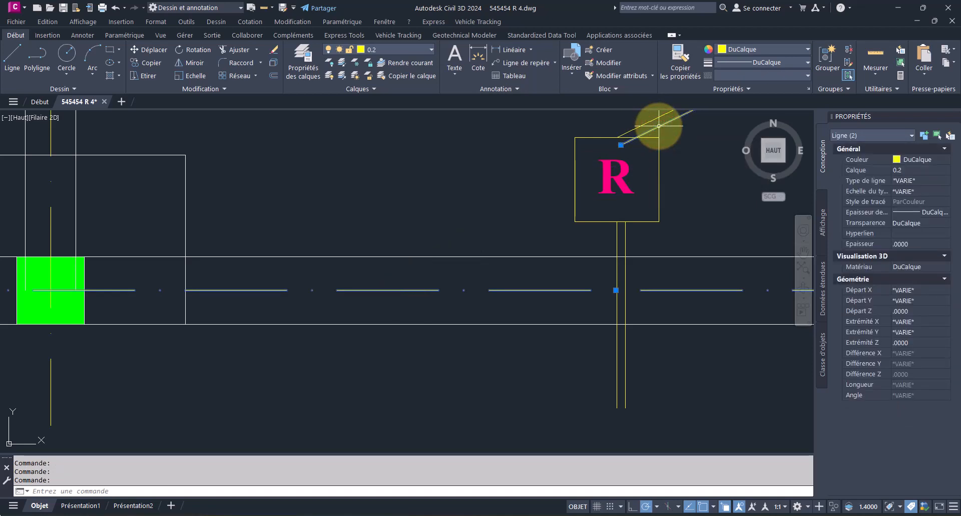
scroll(518, 371, down, 8)
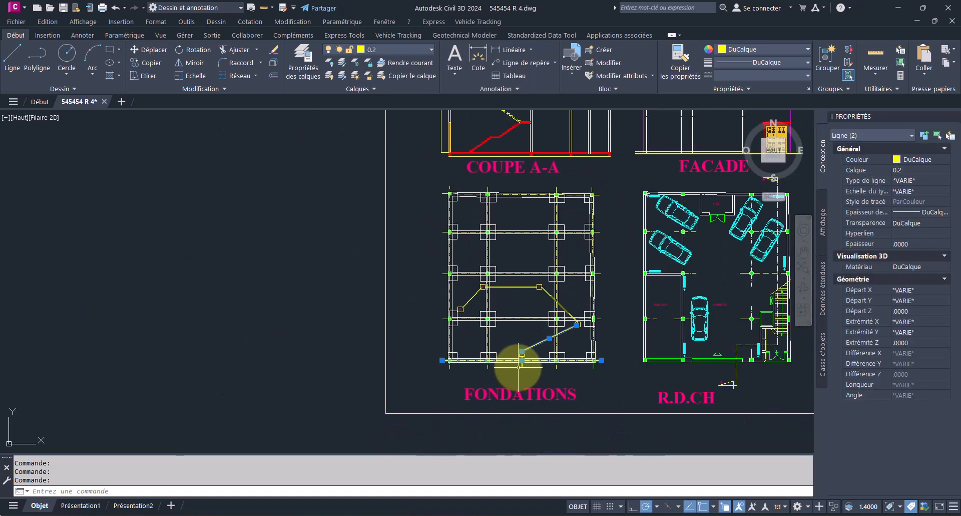
key(Escape)
key(Escape)
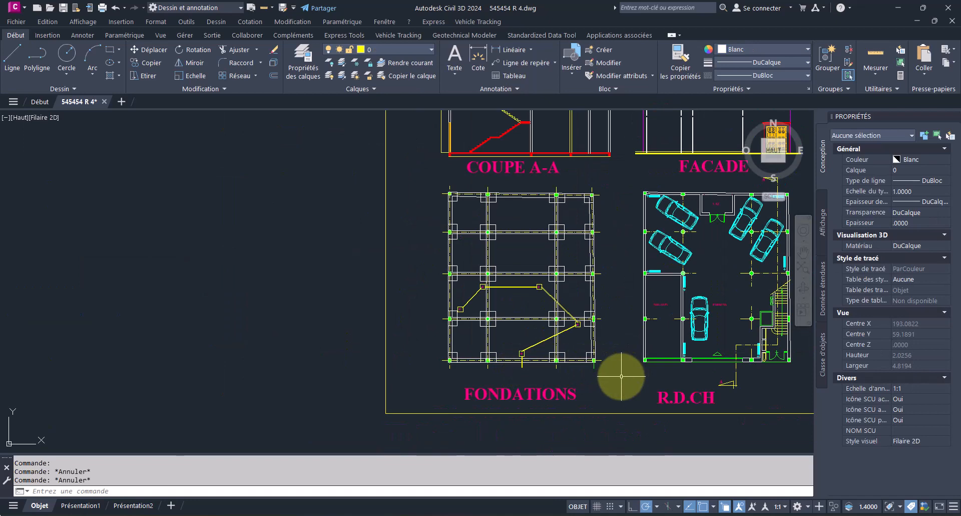
Step: Select the whole foundation plan without its title and copy it to the clipboard
click(621, 376)
click(425, 183)
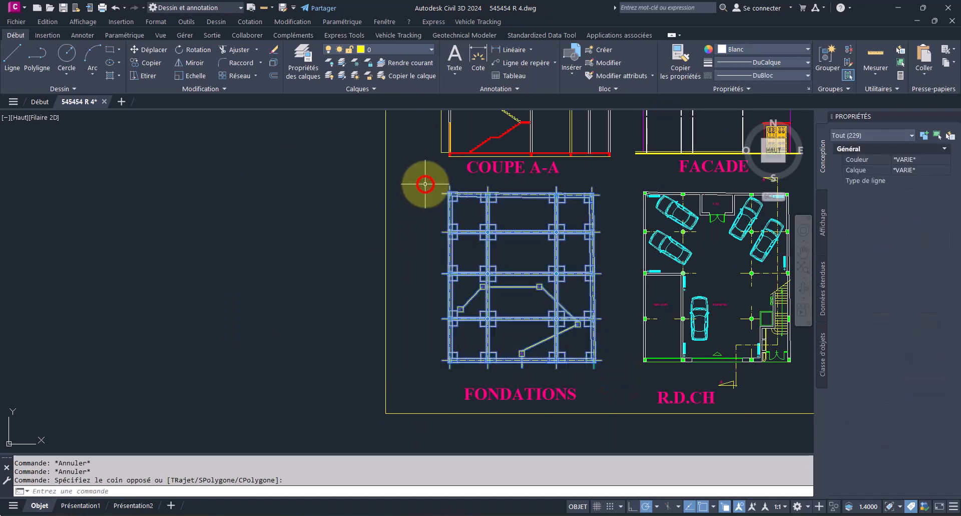
click(16, 35)
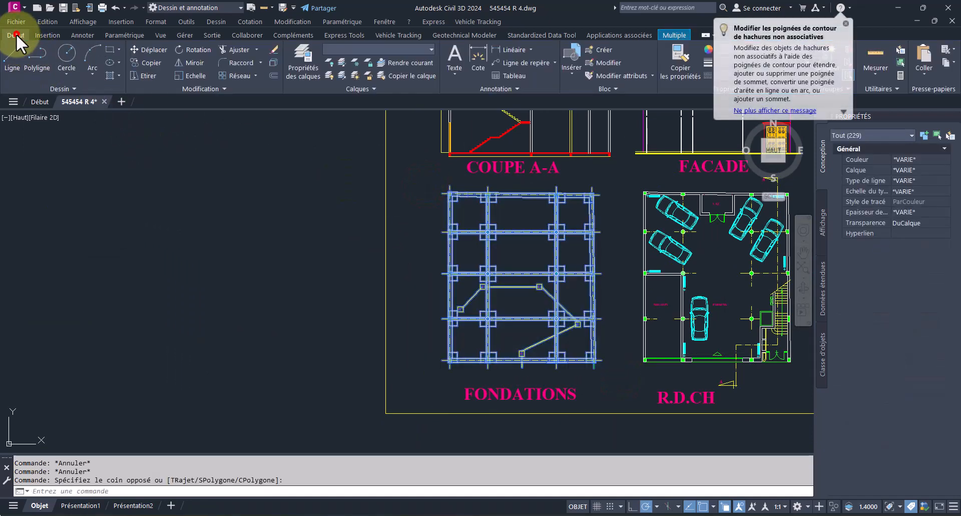
click(847, 23)
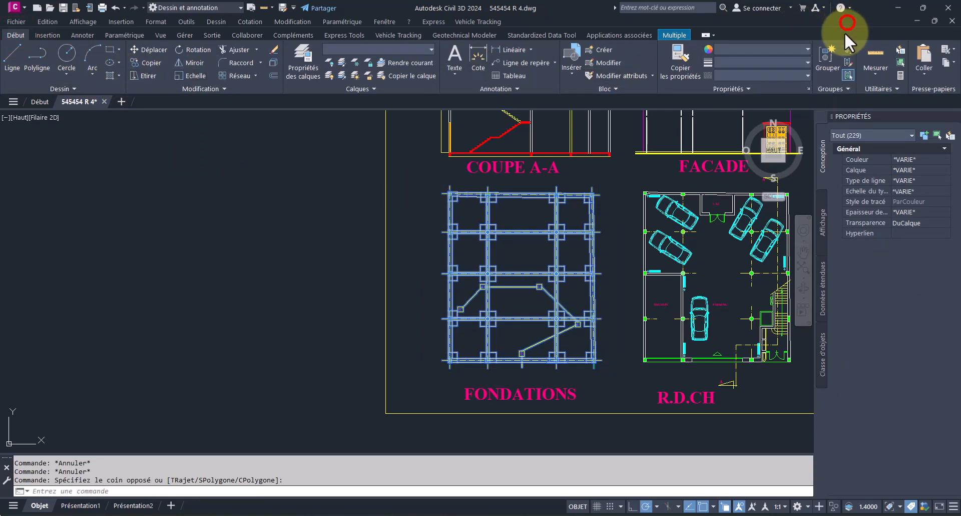
click(946, 61)
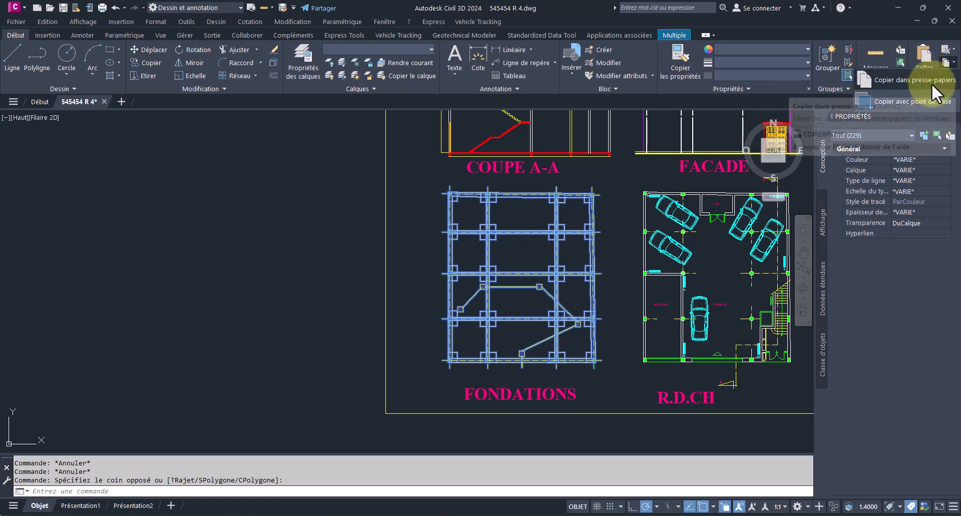
click(932, 83)
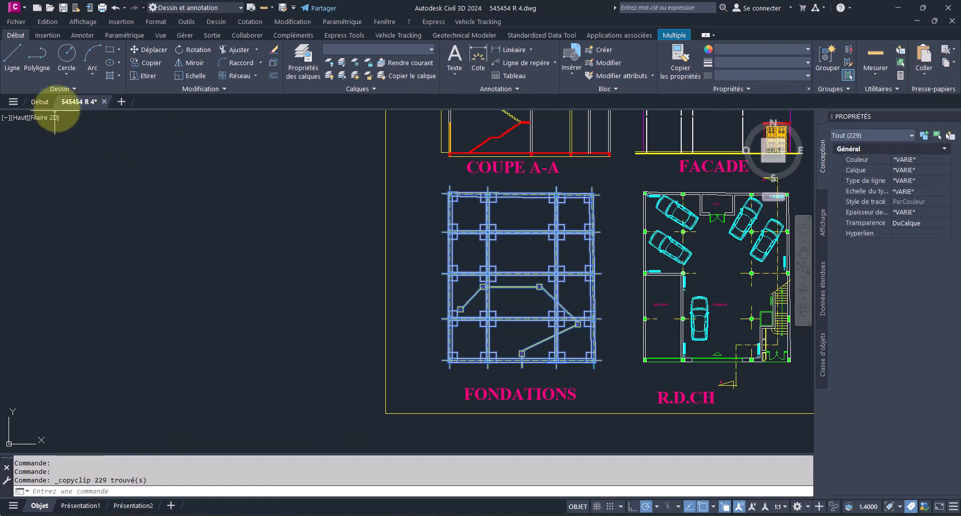
Step: Create a new drawing and paste the copied foundation plan at its original coordinates
click(120, 102)
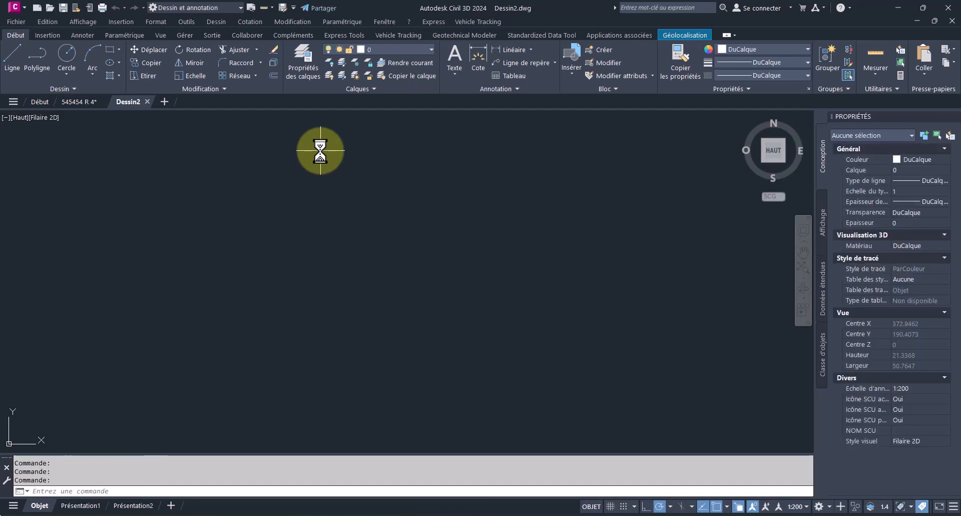
click(918, 72)
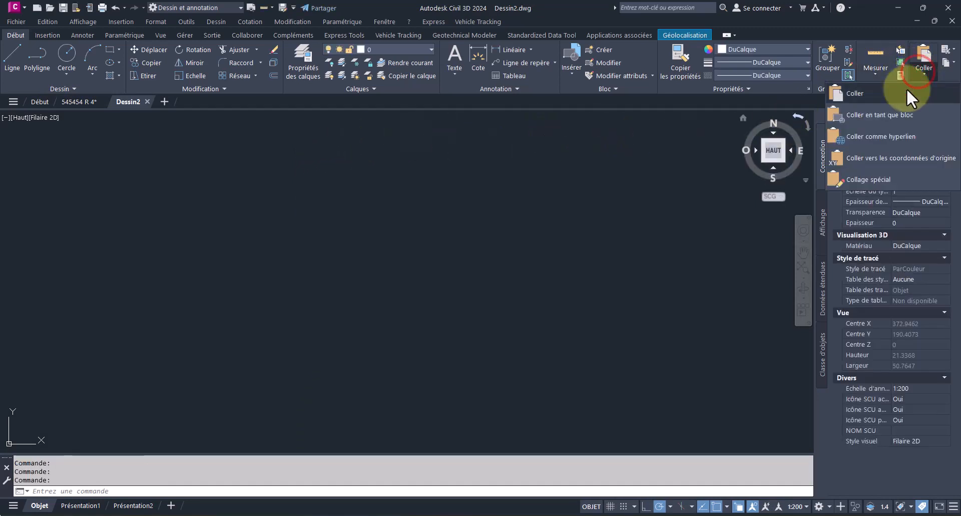
click(899, 157)
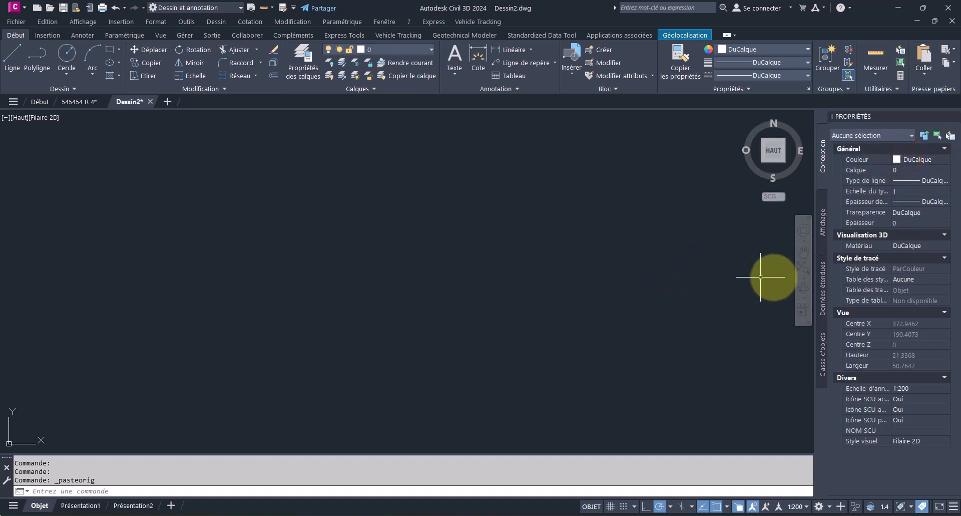
click(803, 269)
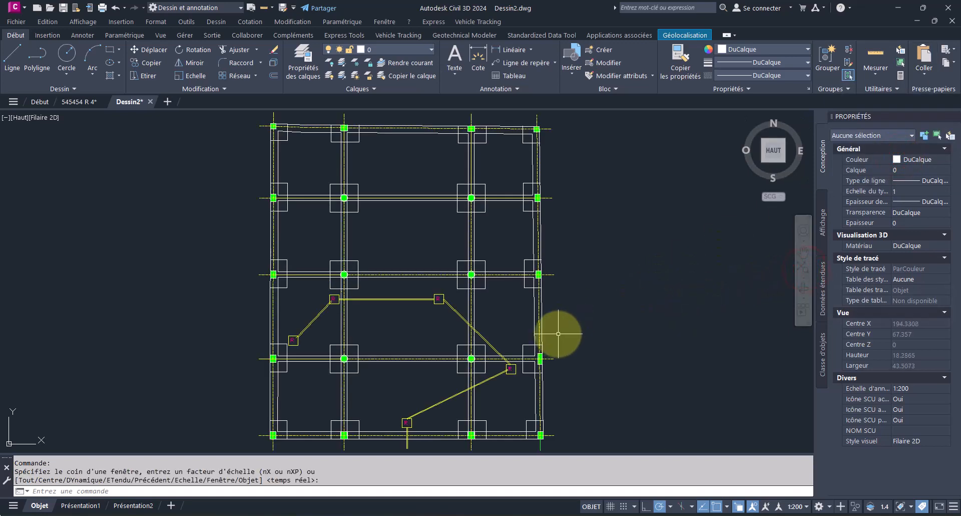
middle_drag(558, 333, 596, 328)
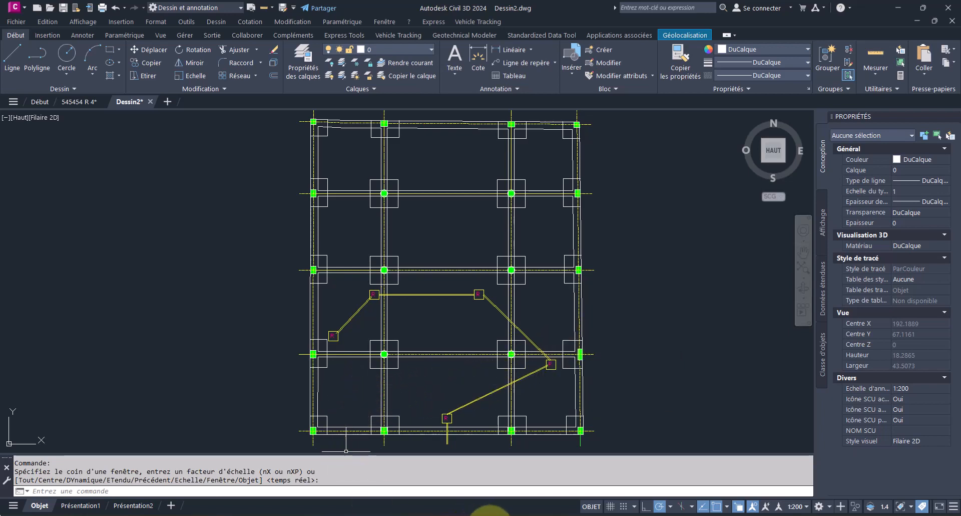
Step: Switch to Arche Ossature and examine the structural layer numbers of the DXF import with the Par couches mode
click(489, 513)
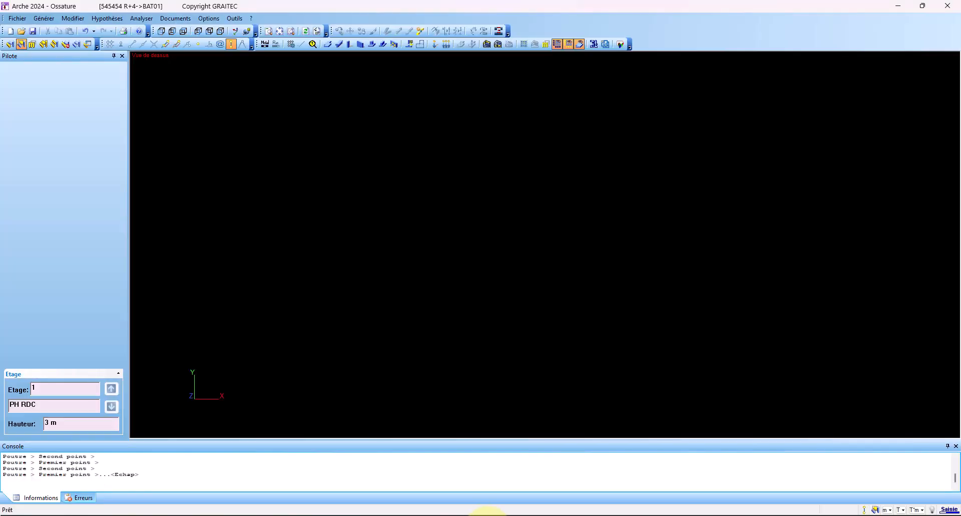
click(15, 19)
mouse_move(52, 95)
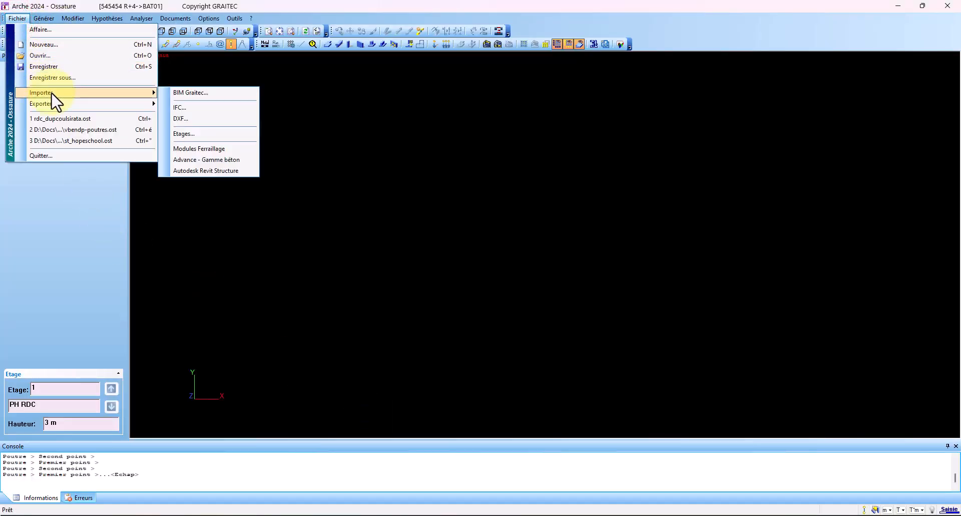
click(195, 117)
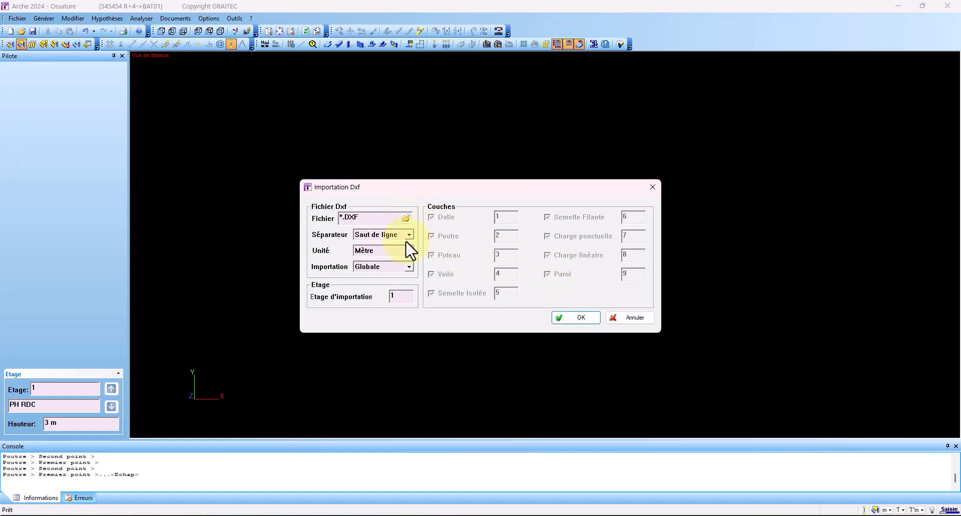
click(408, 270)
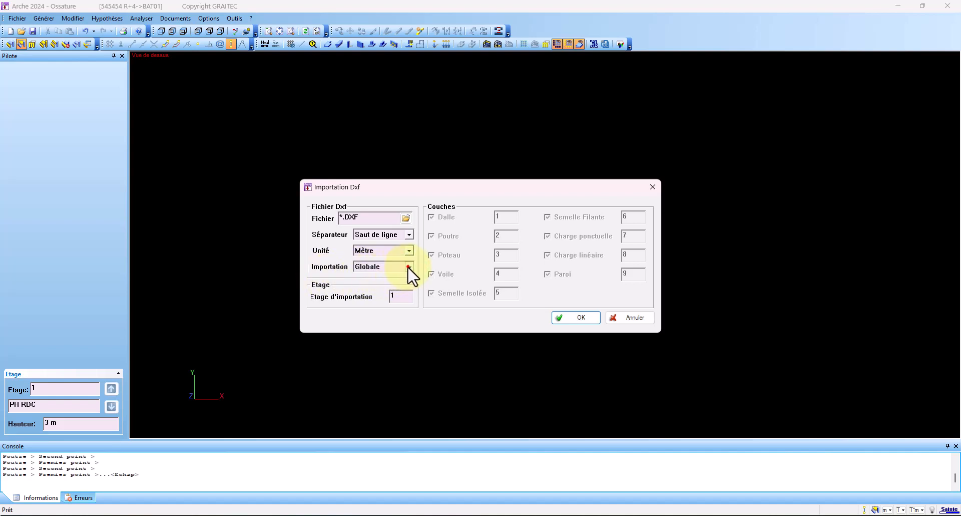
click(389, 276)
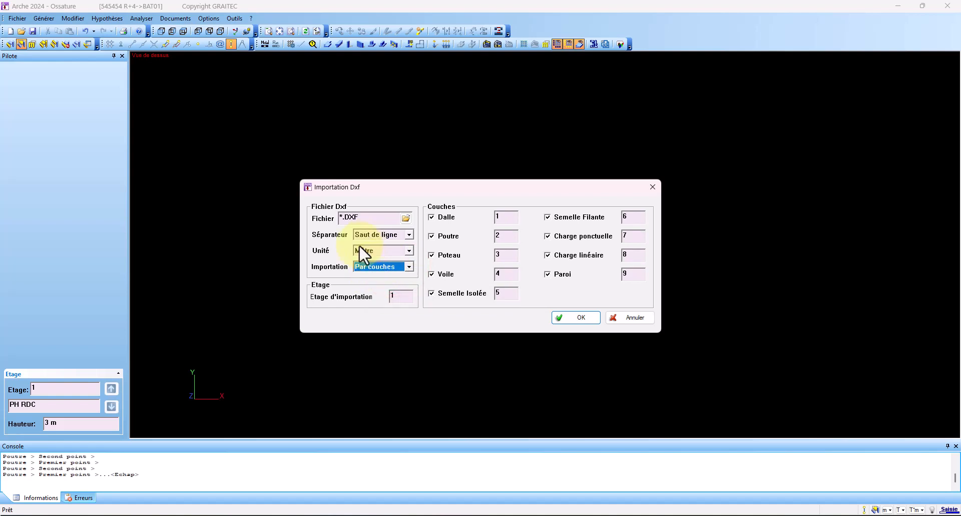
Step: Compare the Globale and Par couches modes, save the model when asked, and cancel the DXF import
click(407, 268)
click(395, 283)
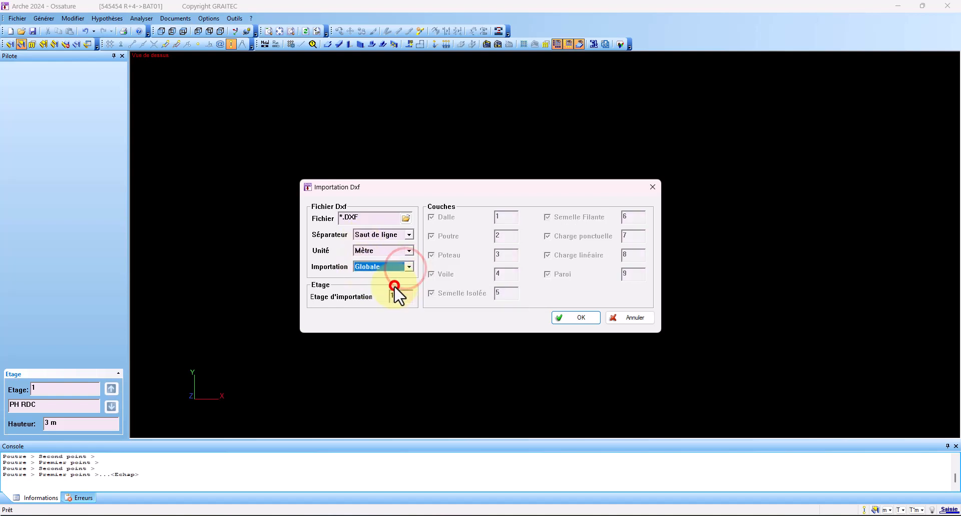
click(407, 268)
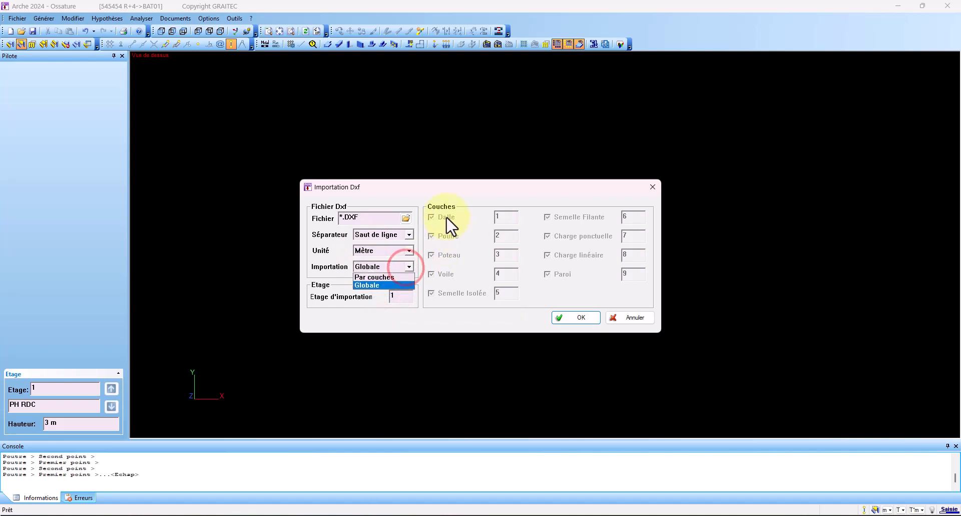
click(400, 276)
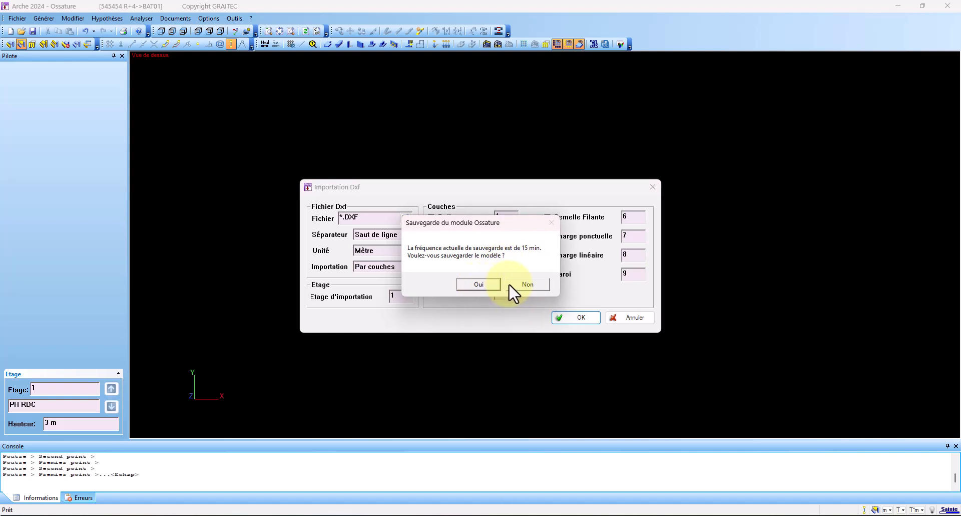
click(484, 283)
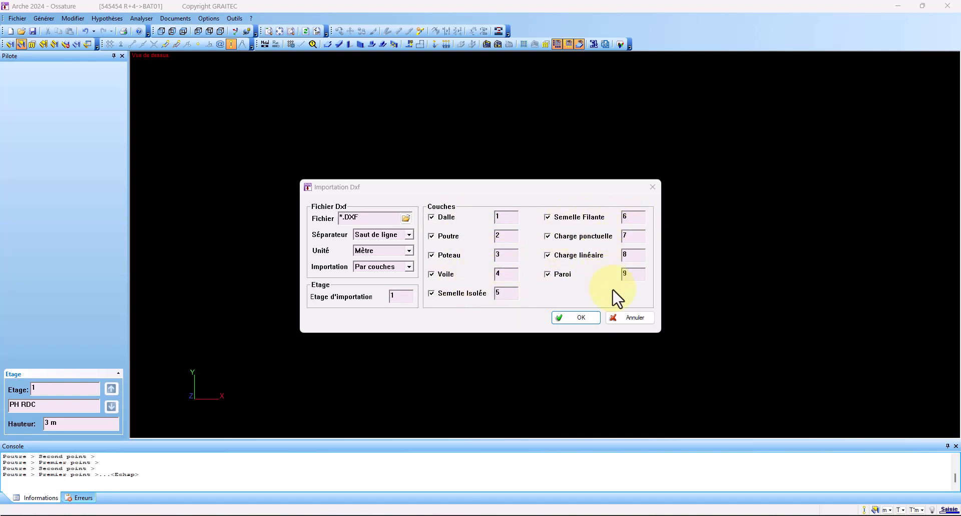
click(629, 319)
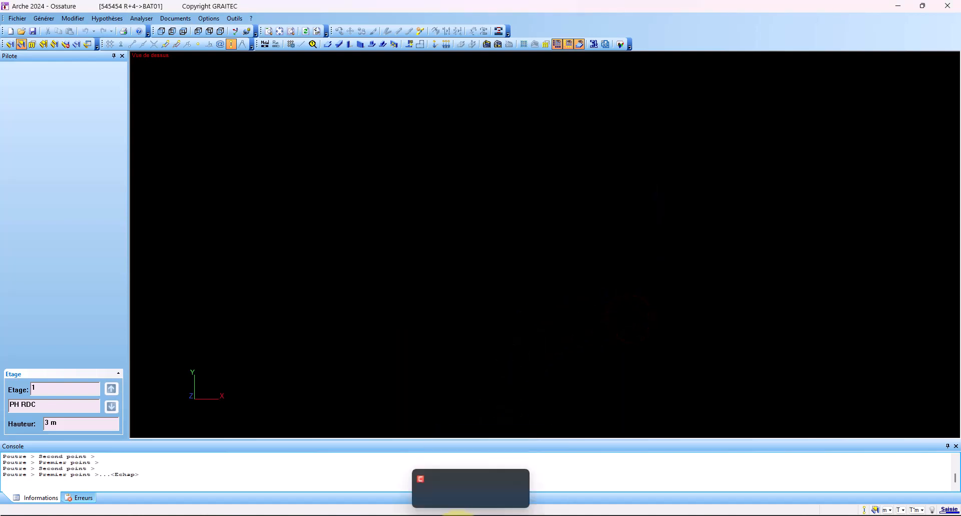
Step: Switch back to Civil 3D and create a layer named 2 with the colour blue in the pasted drawing
mouse_move(451, 514)
click(501, 488)
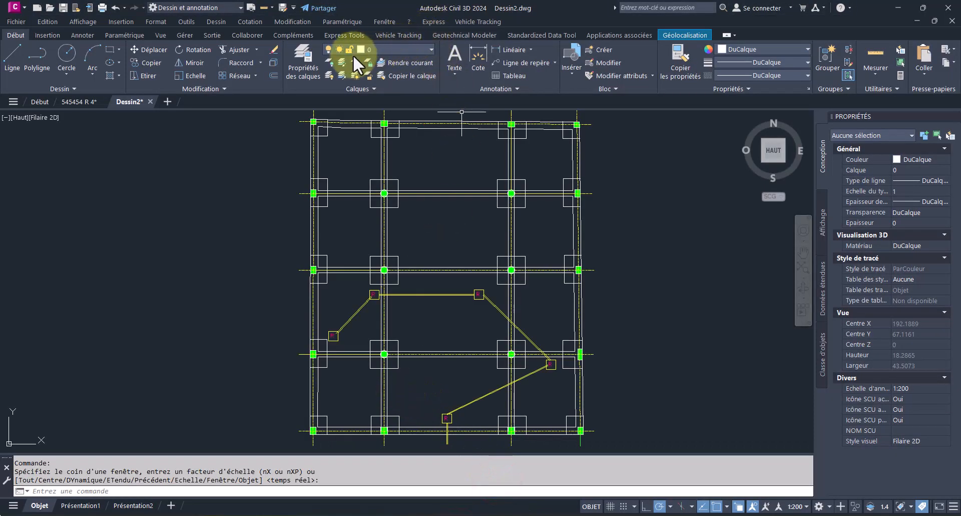
click(308, 55)
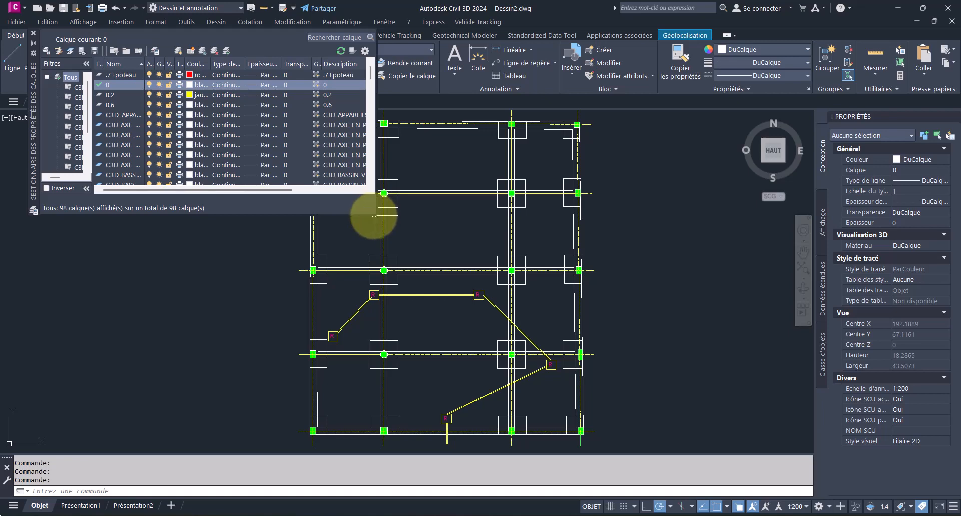
mouse_move(380, 217)
mouse_down()
mouse_move(458, 307)
mouse_move(620, 442)
mouse_move(618, 435)
mouse_up()
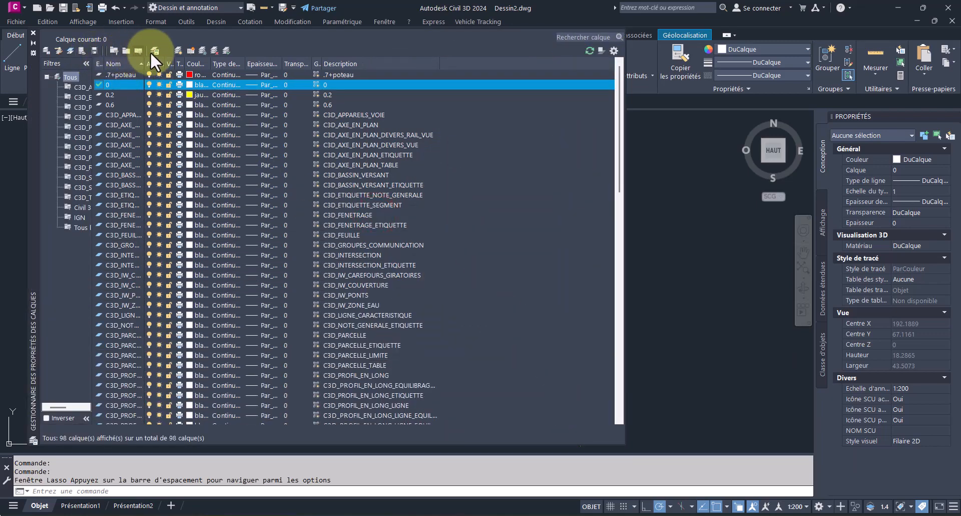
click(176, 49)
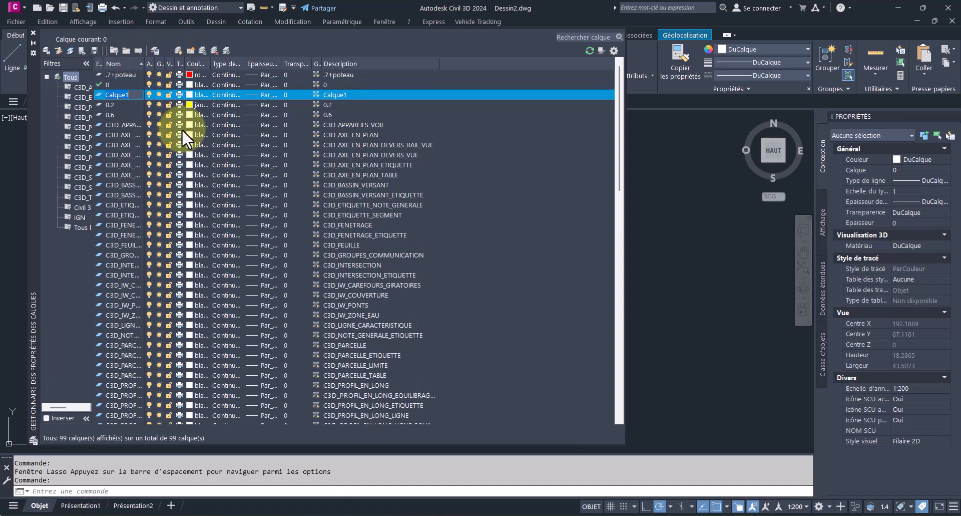
text(2)
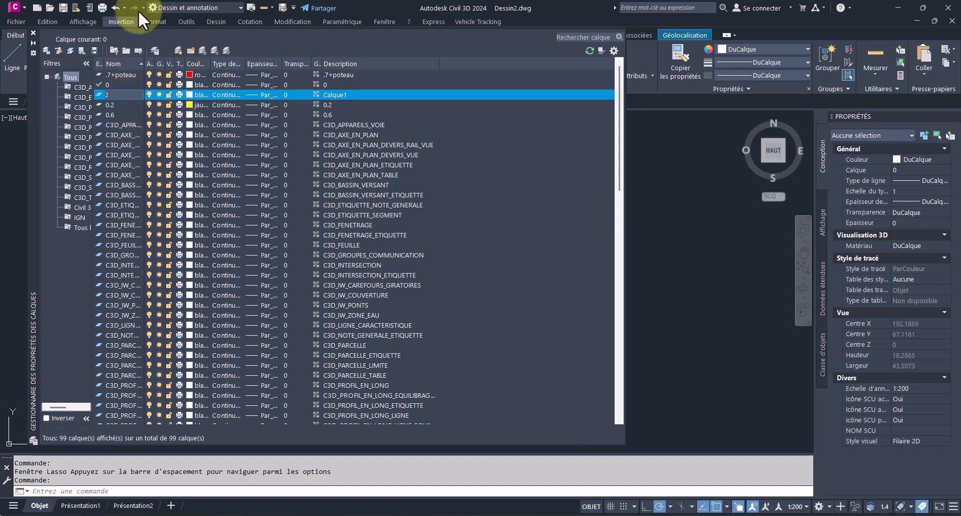
click(190, 94)
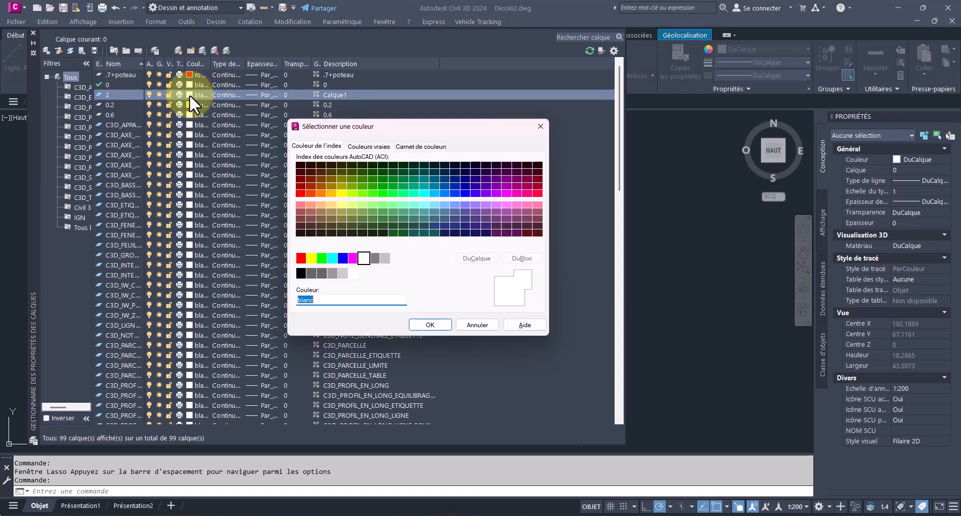
click(343, 259)
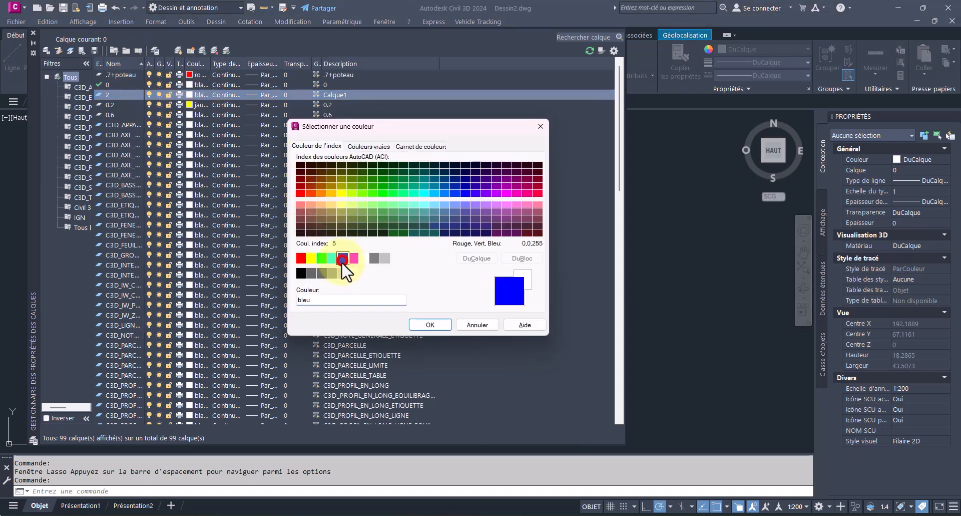
click(430, 324)
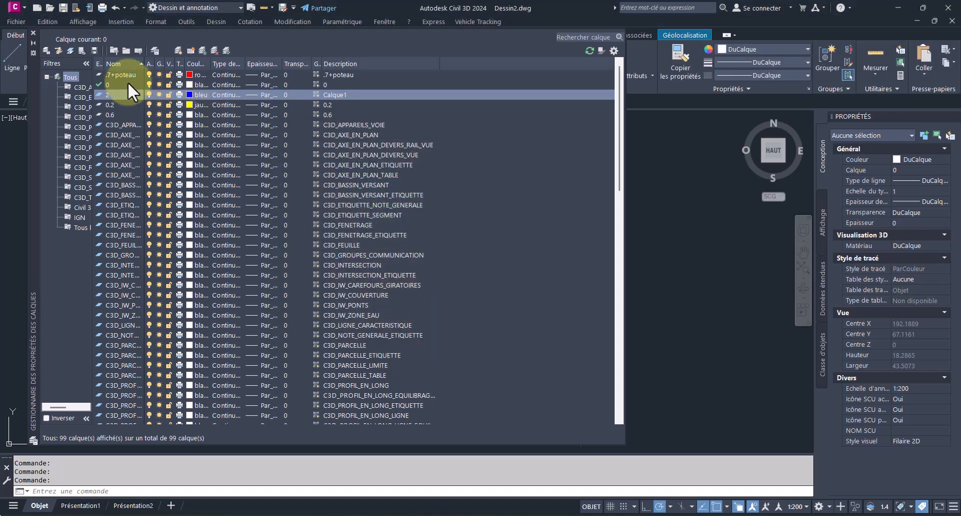
Step: Create another layer named 3
click(178, 48)
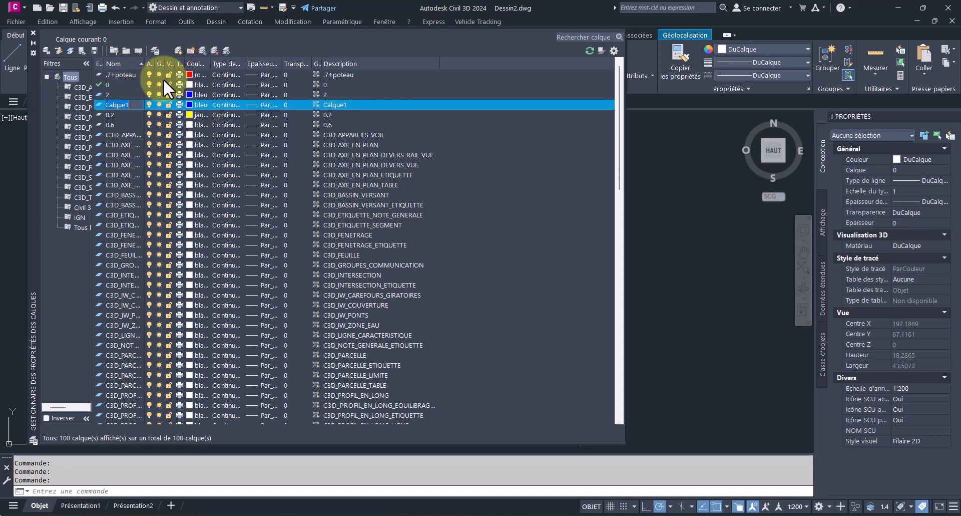
text(3)
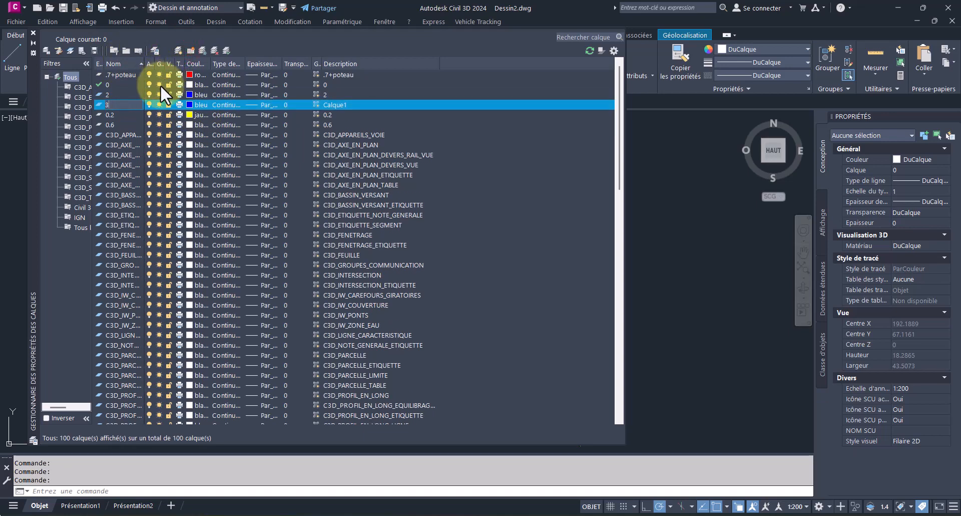
key(Return)
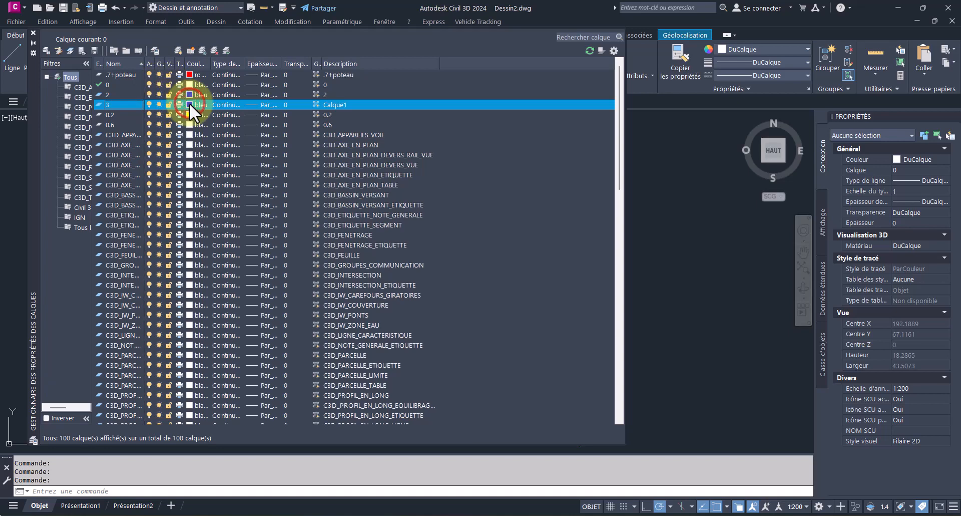
Step: Try to change layer 3's colour, close the layer manager, and check the colour in the layer list
click(189, 105)
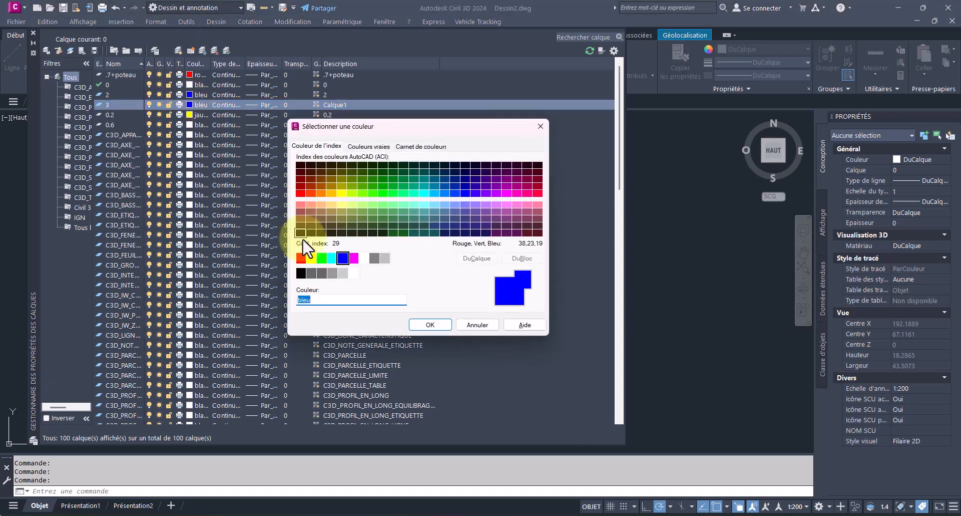
click(294, 259)
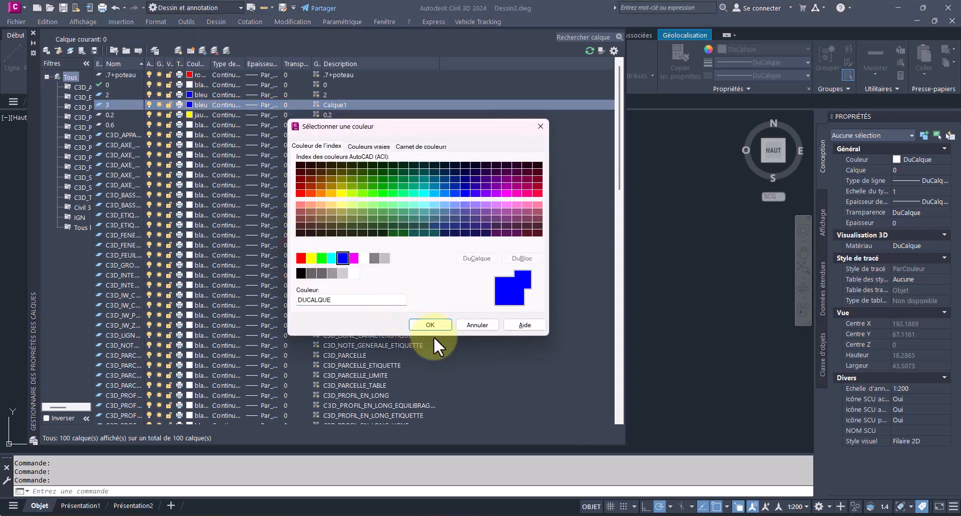
click(419, 325)
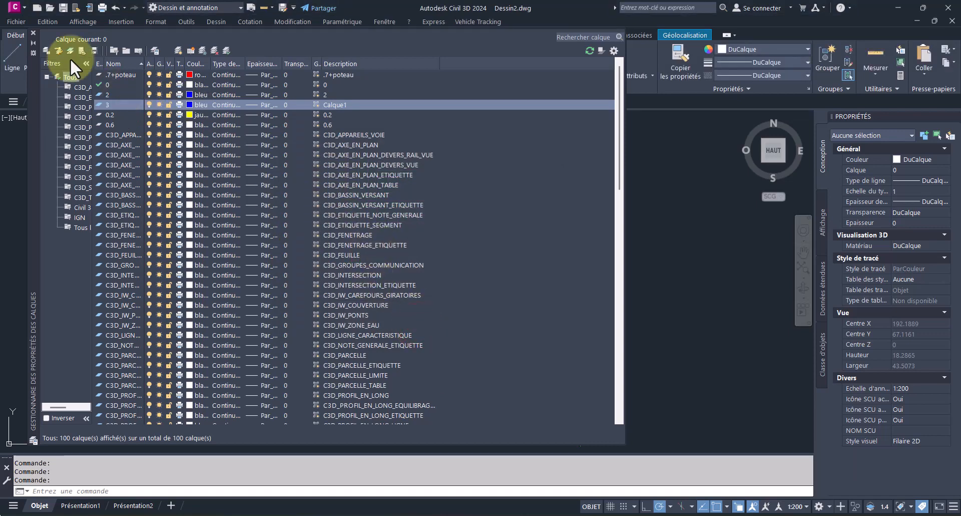
click(33, 32)
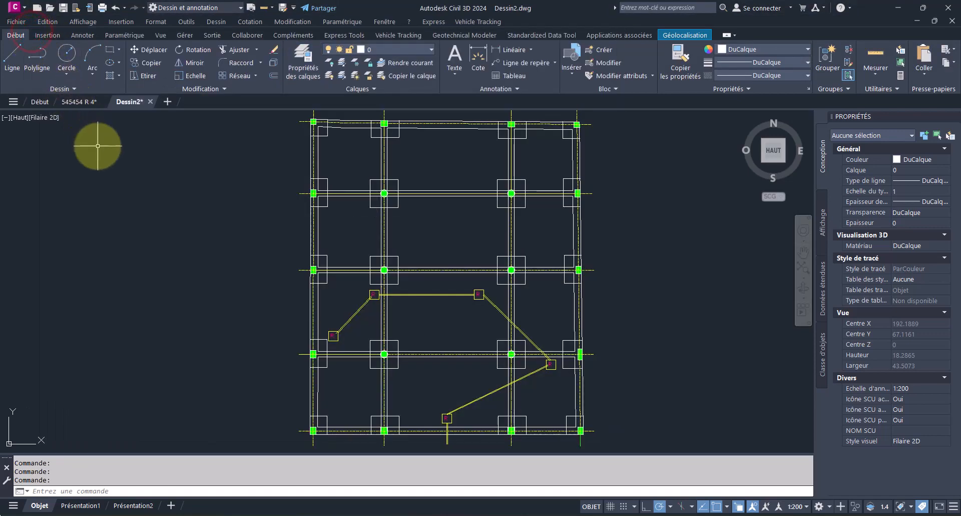
click(431, 48)
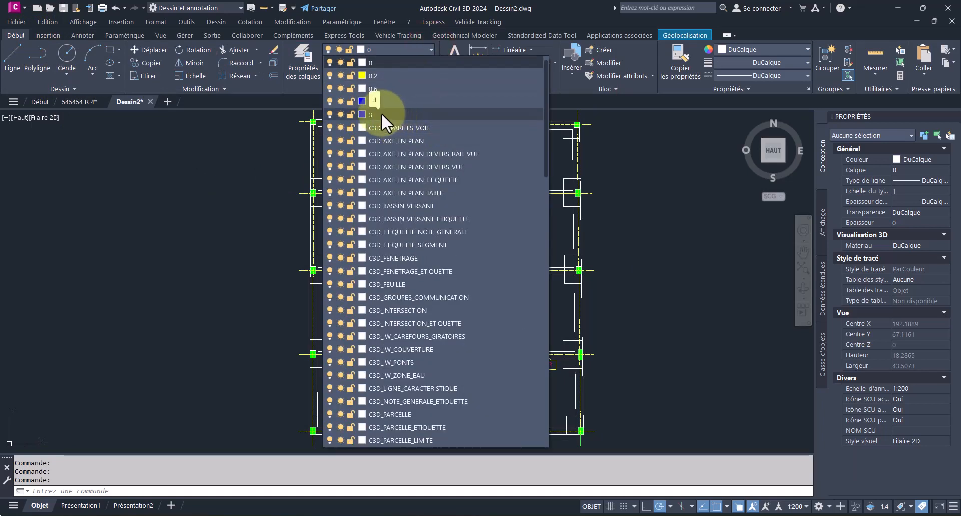
Step: Set the colour of layer 3 to red in the layer manager
click(299, 66)
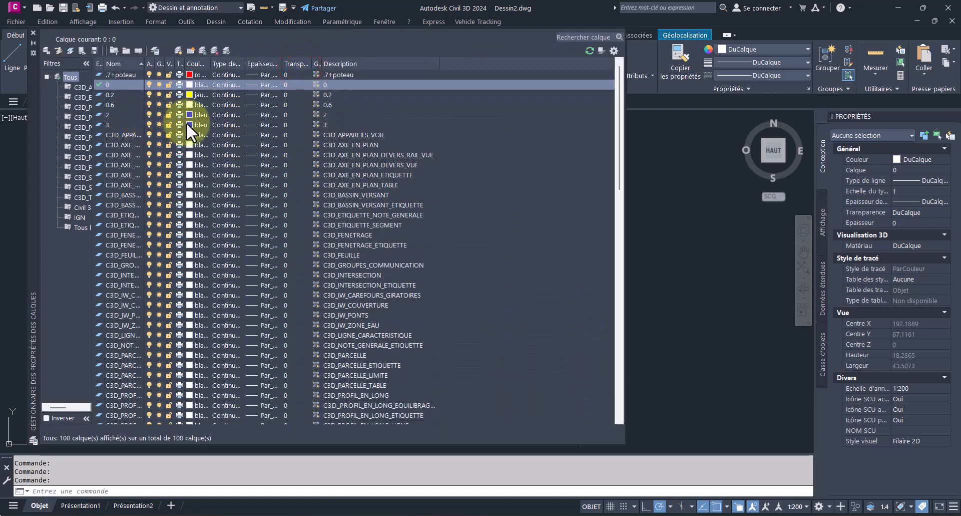
click(189, 123)
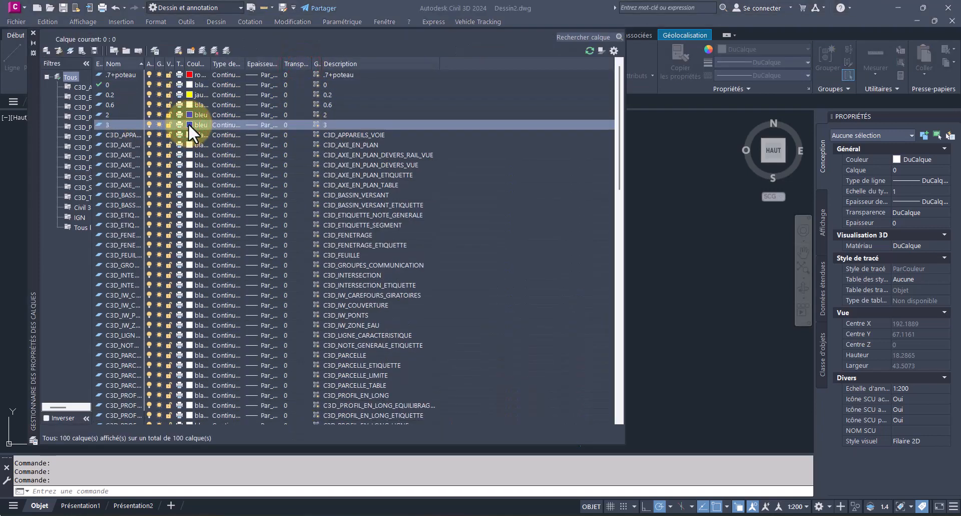
click(301, 258)
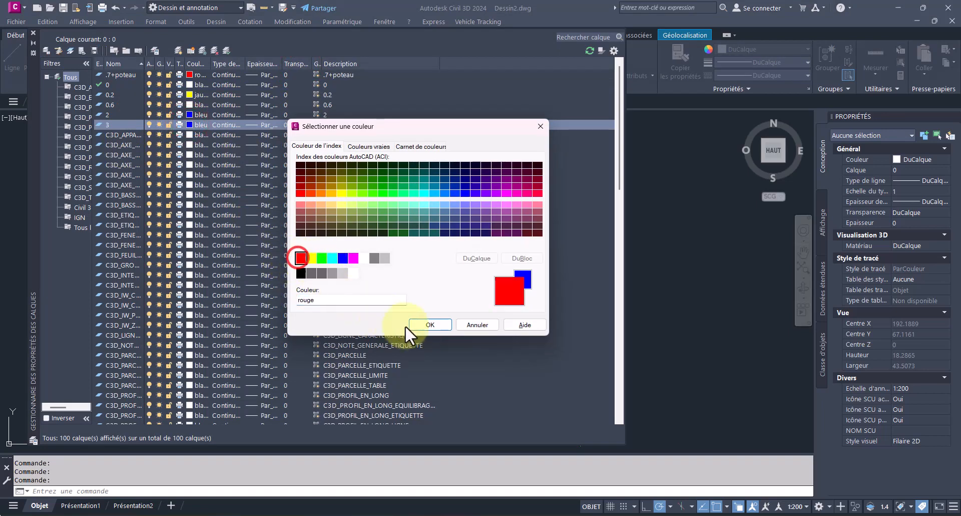
click(429, 322)
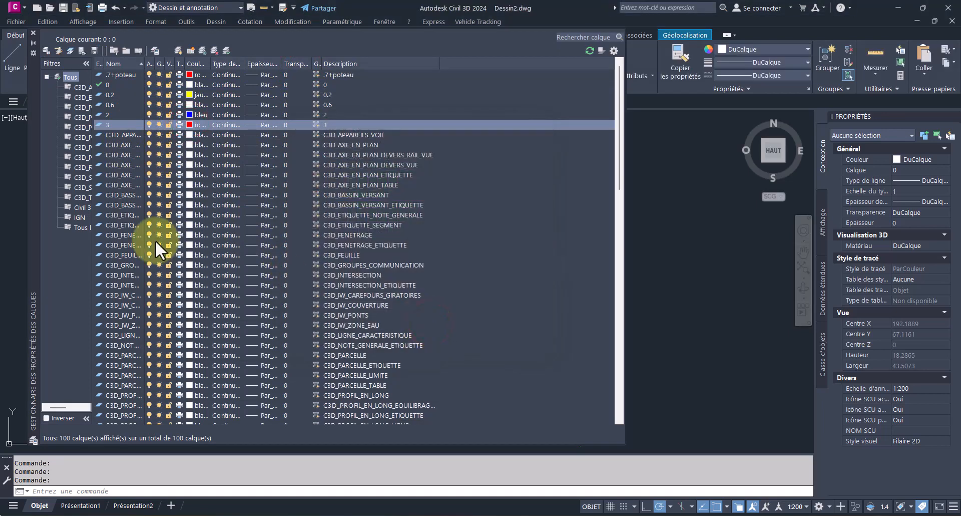
Step: Close the layer manager and make layer 3 the current layer
click(116, 241)
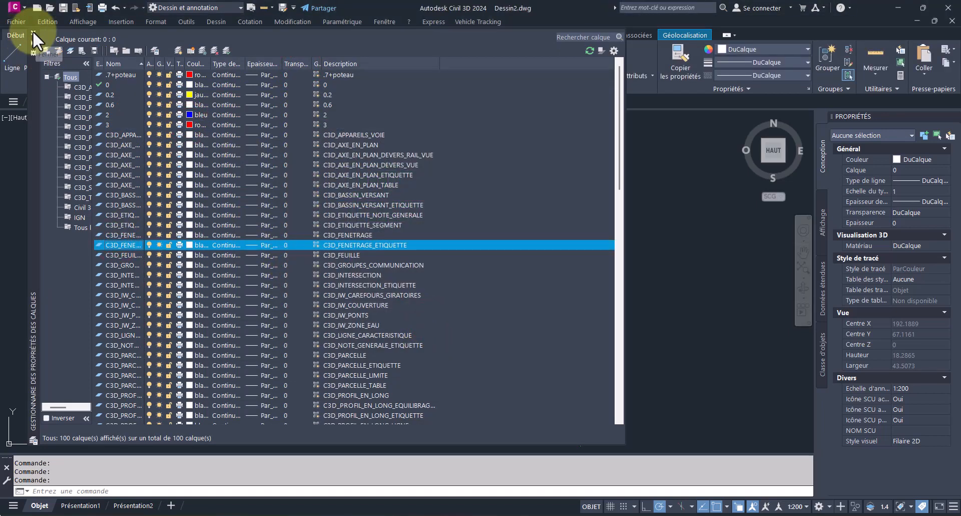
click(33, 33)
click(398, 49)
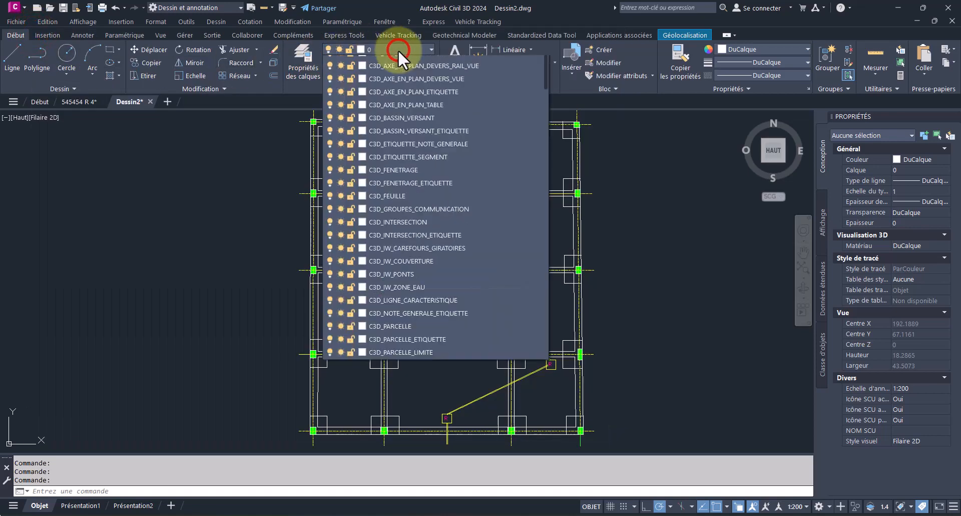
scroll(386, 75, up, 5)
click(370, 115)
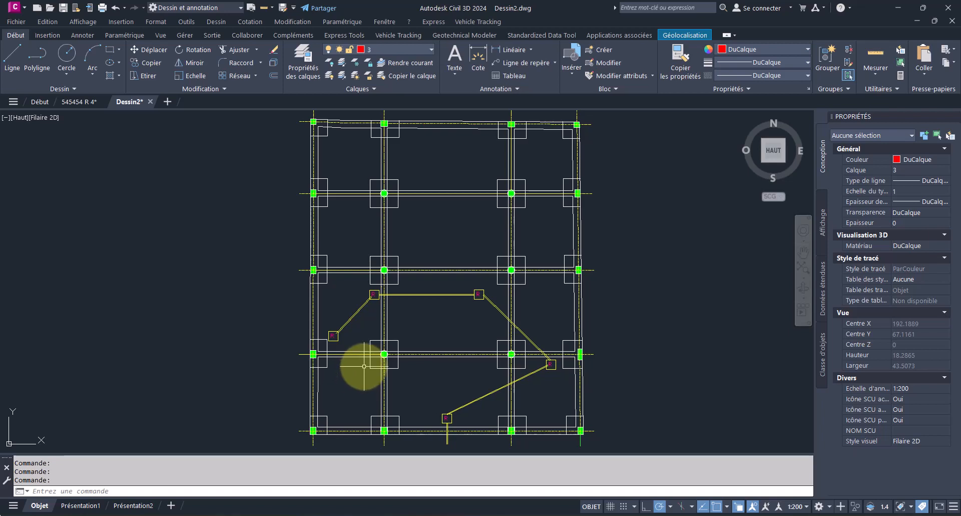
Step: Place a single point at the centre of the lower-left corner column of the plan on layer 3
click(73, 88)
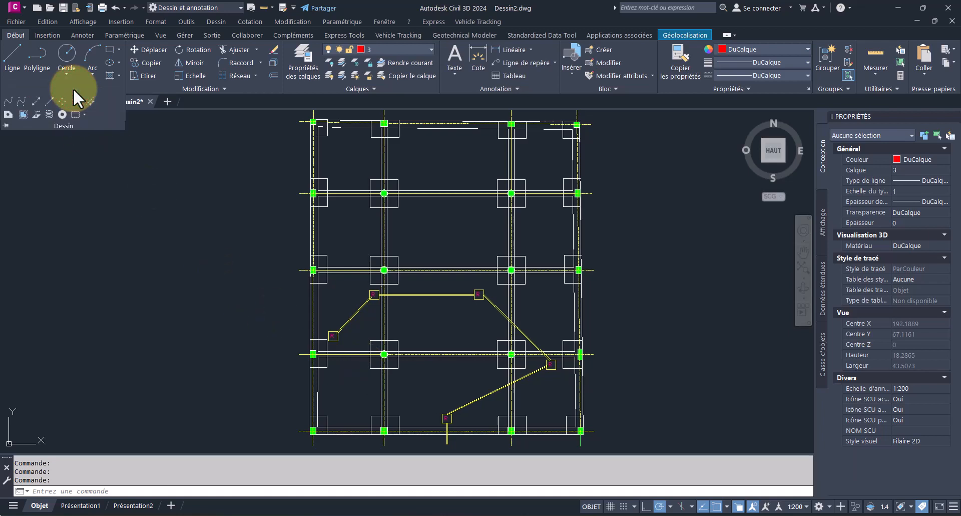
click(62, 100)
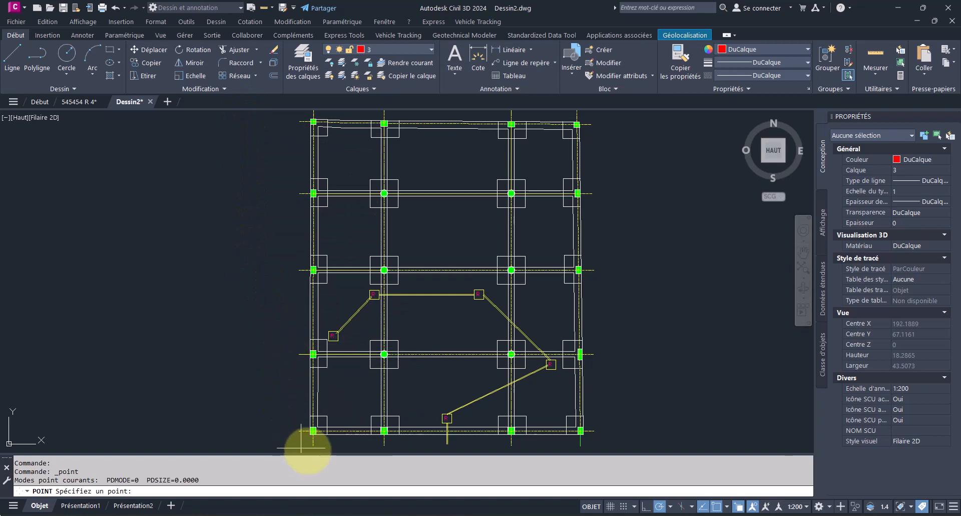
scroll(311, 443, up, 6)
scroll(317, 430, up, 2)
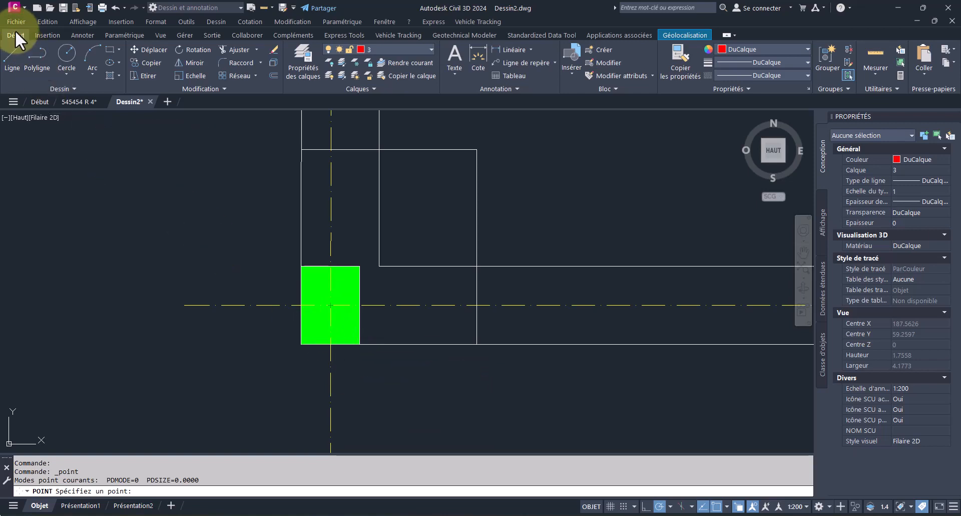
key(Escape)
key(Escape)
key(Escape)
key(Escape)
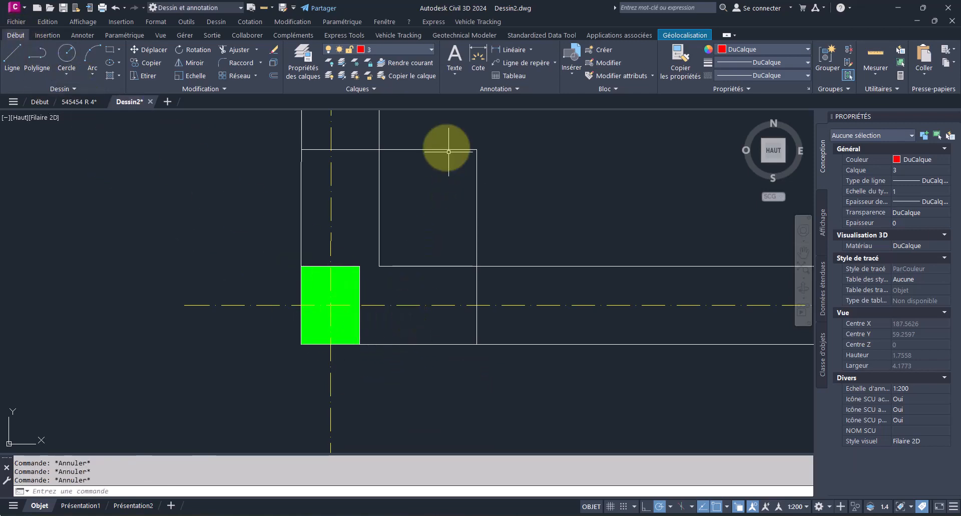
Step: Measure the vertical side of the lower-left corner column between its corners
click(271, 7)
click(283, 47)
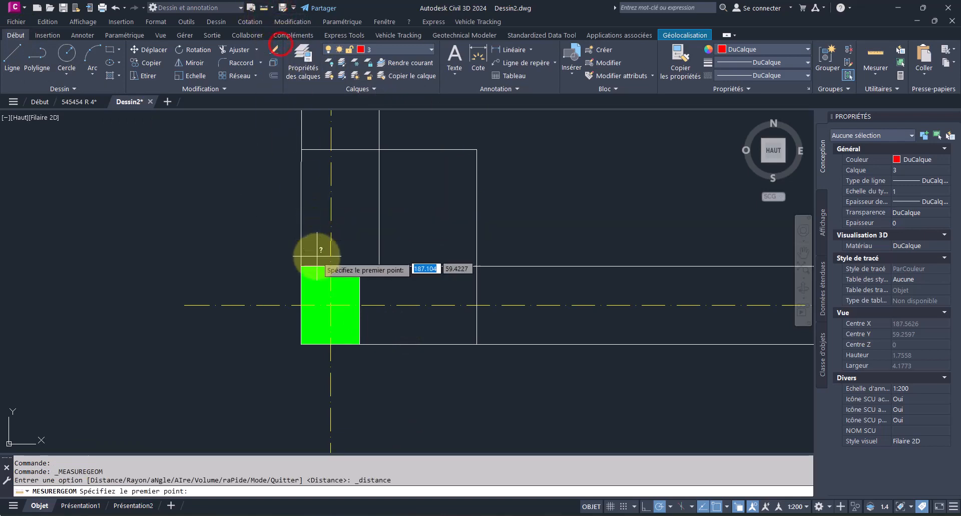
click(302, 266)
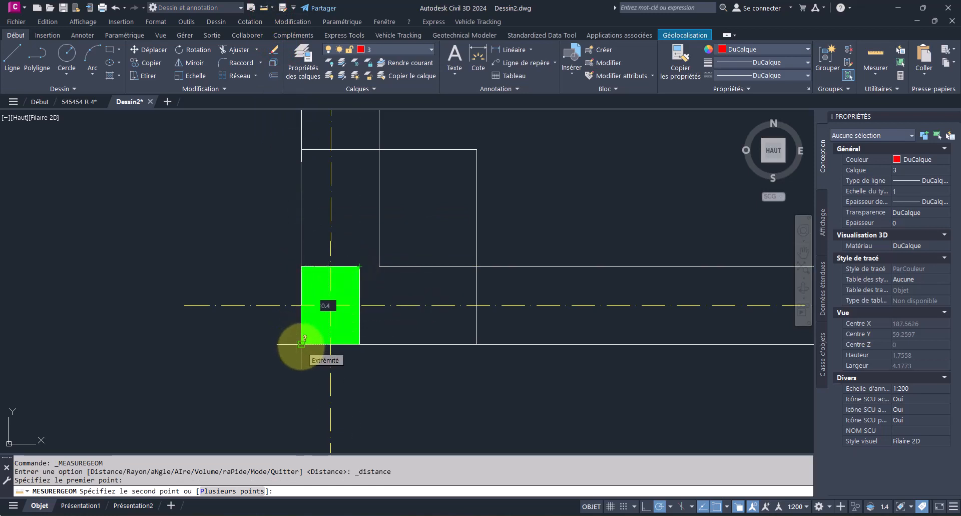
key(Escape)
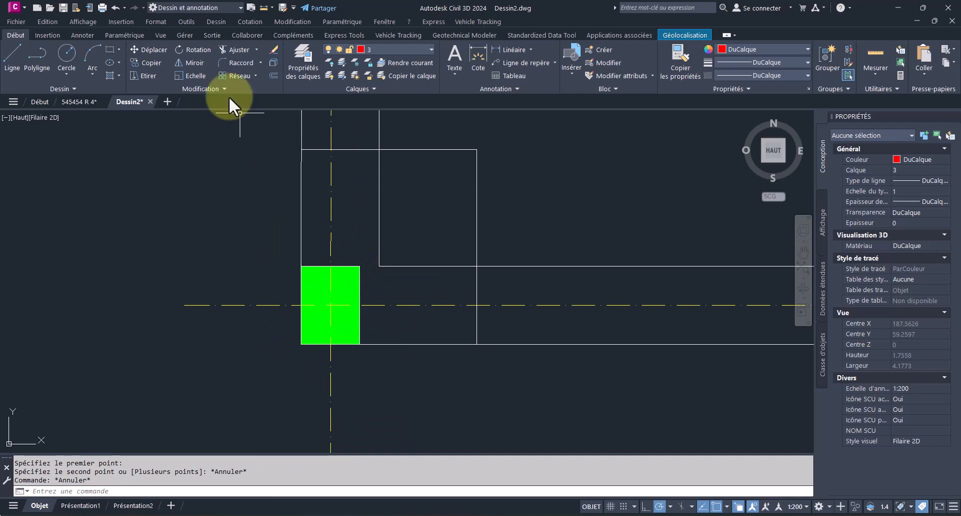
Step: Set the point style to the circle-in-square with an X, sized 0.3 in absolute units
click(158, 22)
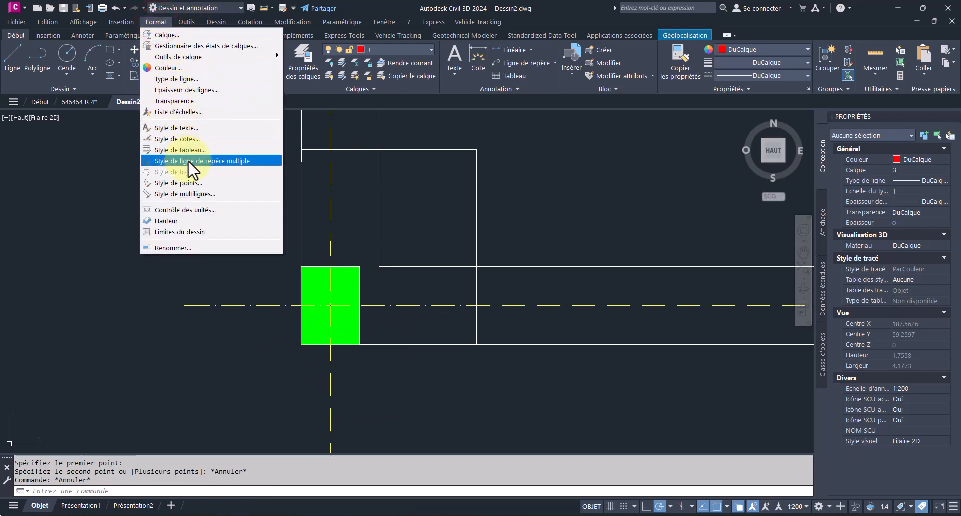
click(202, 183)
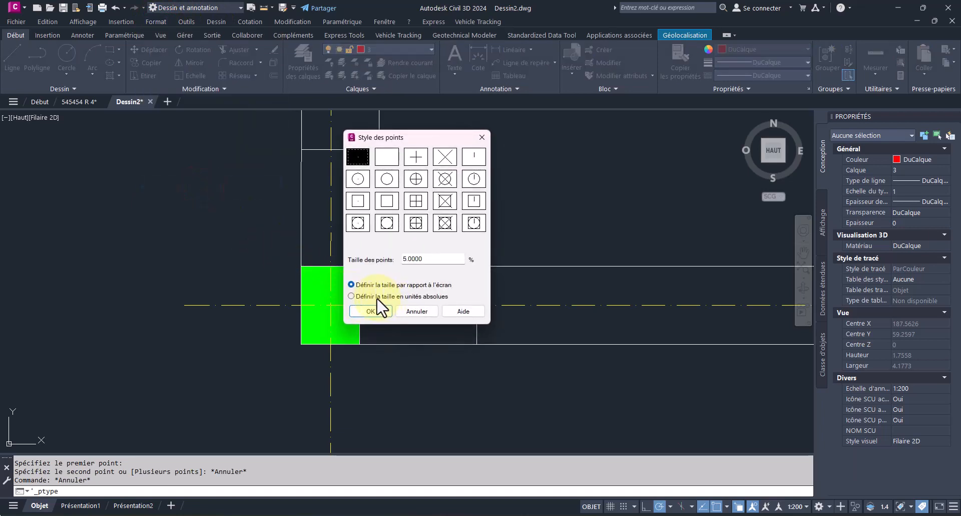
click(377, 297)
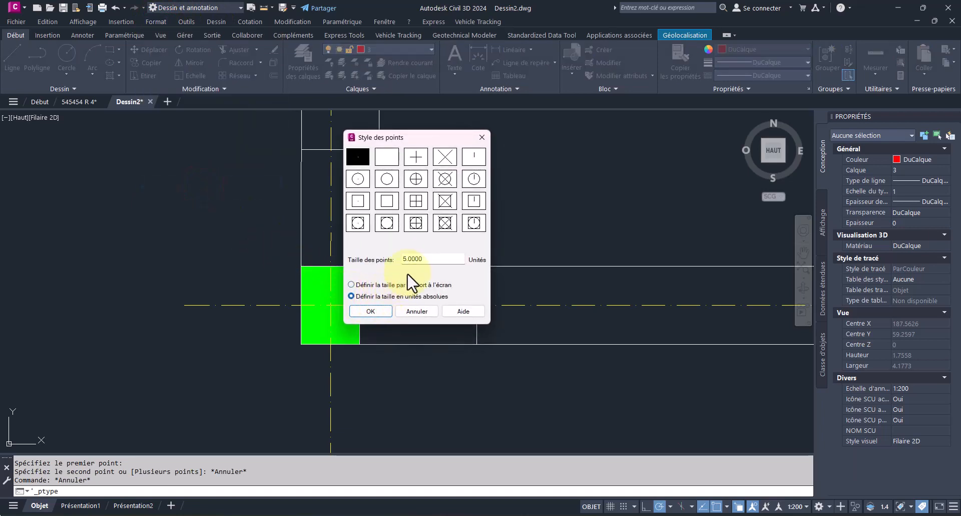
drag(431, 259, 410, 258)
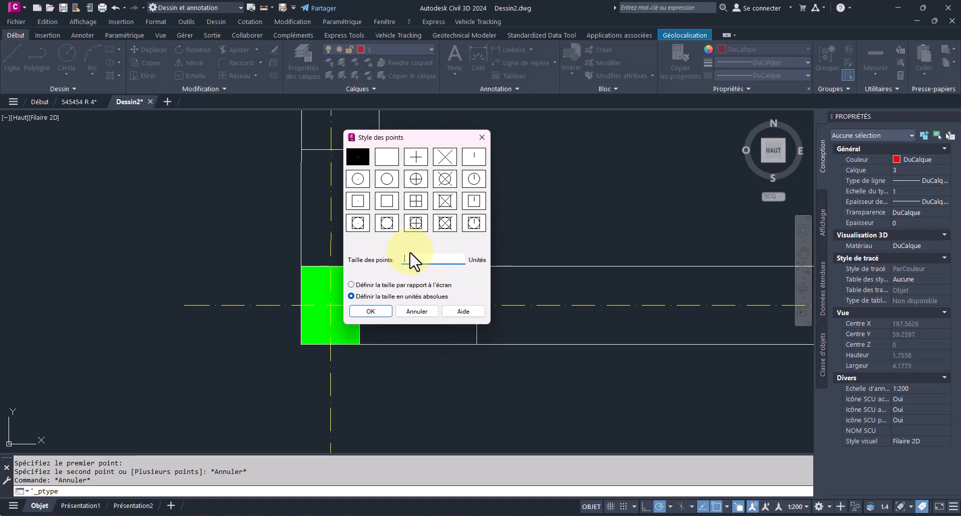
text(.3)
click(442, 225)
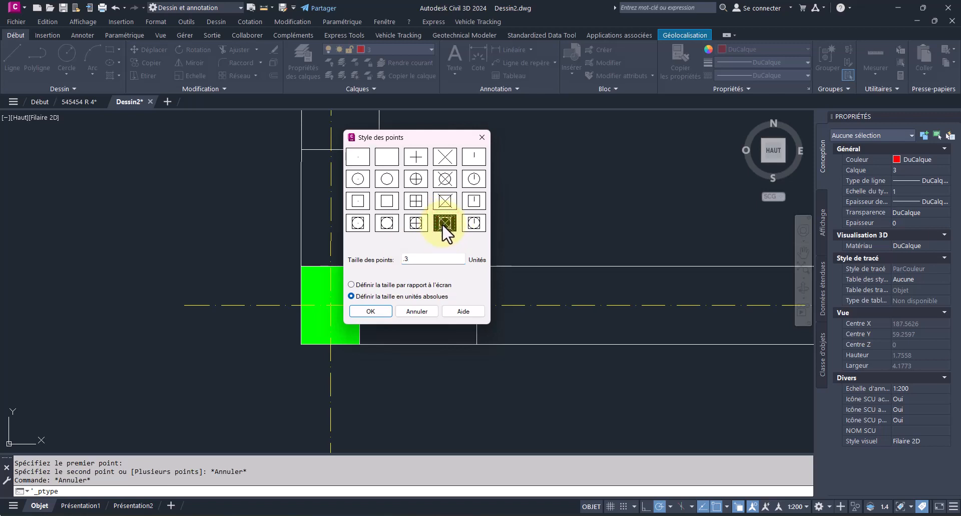
click(371, 311)
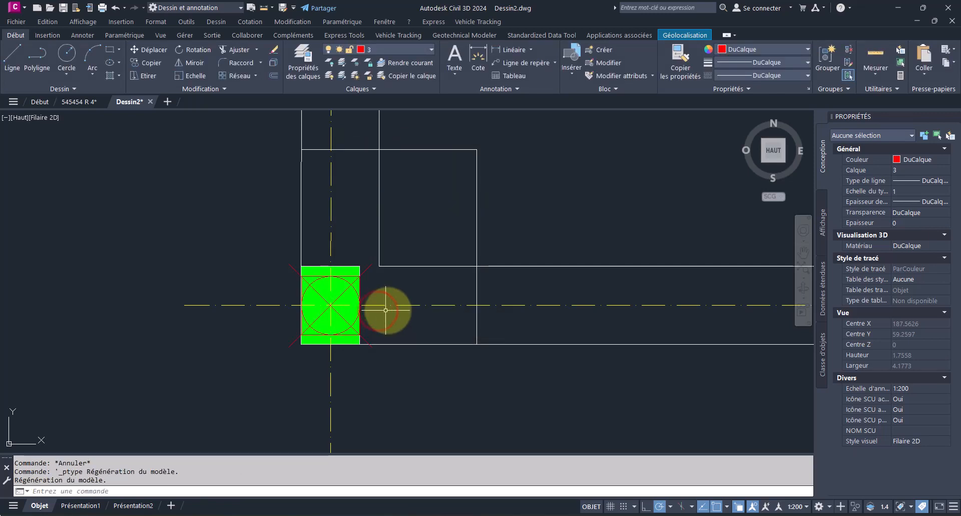
Step: Place a point at the centre of the second column from the left in the plan's bottom row
scroll(302, 339, up, 4)
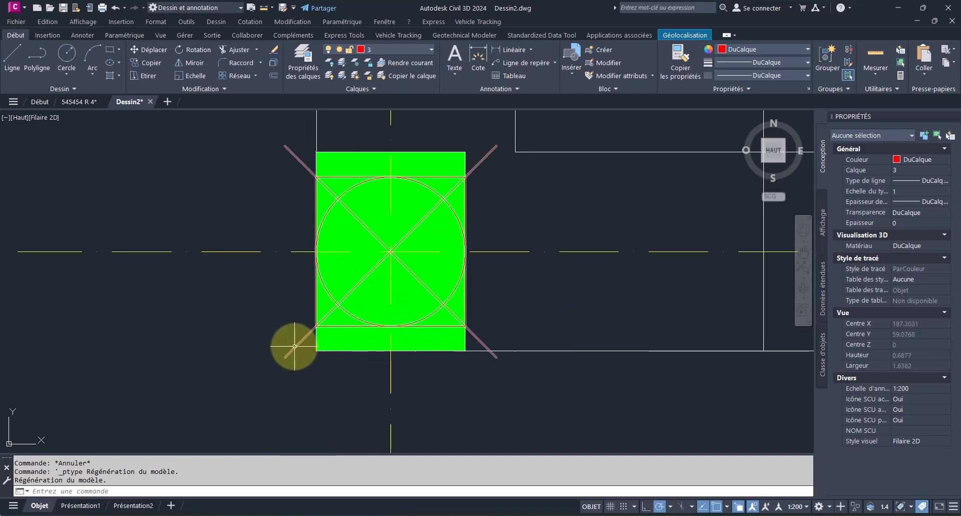
scroll(294, 346, down, 2)
scroll(293, 347, down, 4)
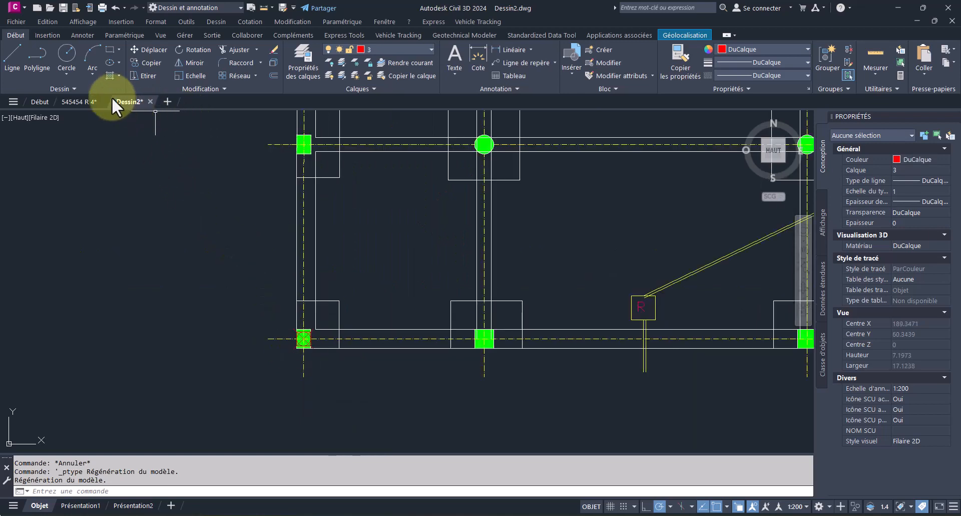
click(76, 87)
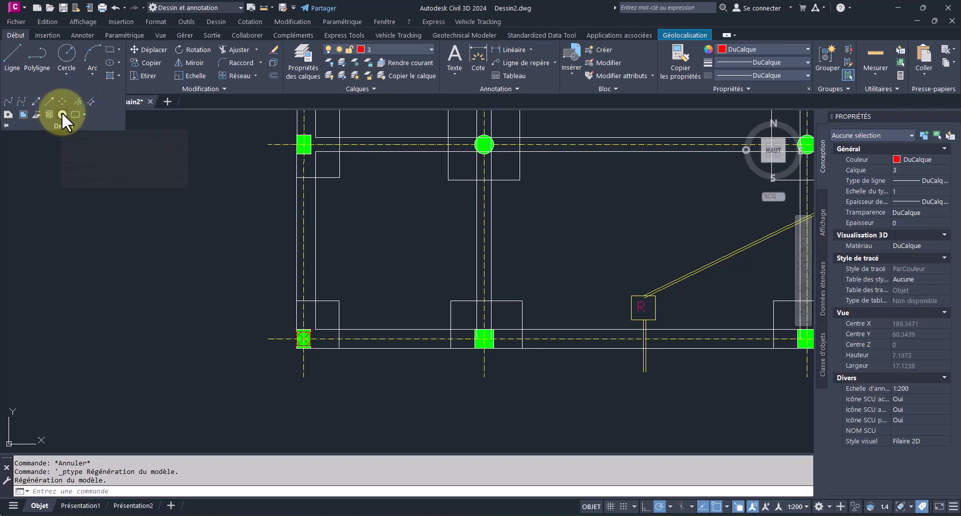
click(65, 101)
scroll(488, 369, up, 6)
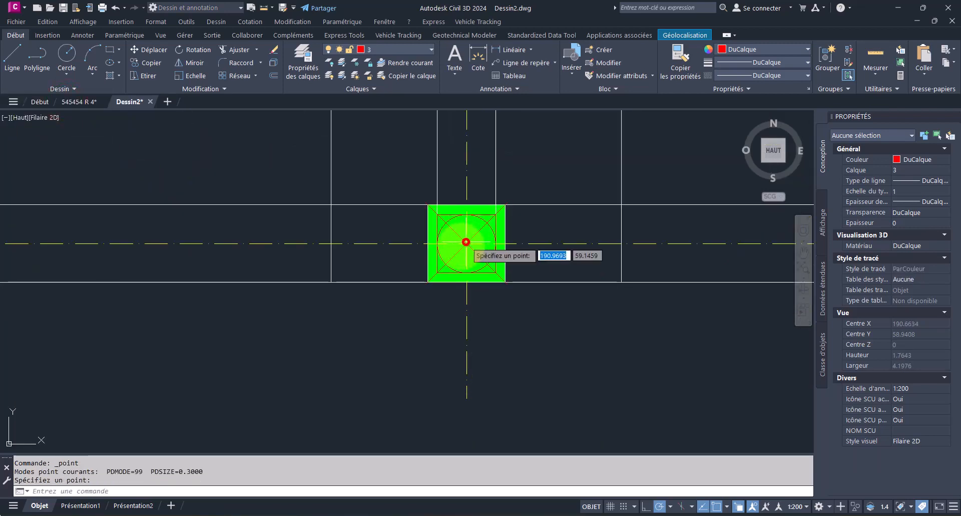
Step: Place points at the centres of the third and fourth columns of the bottom row and end the Point command
scroll(354, 323, down, 8)
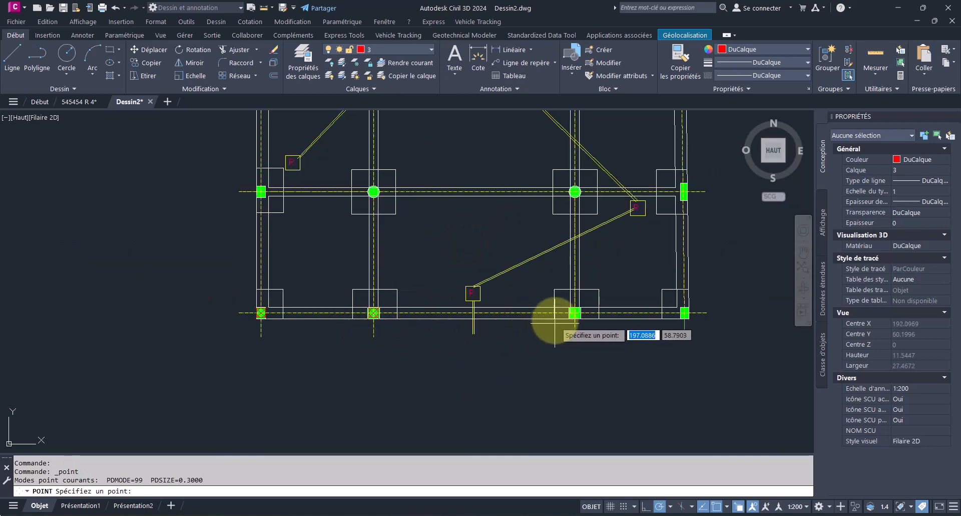
scroll(559, 317, up, 6)
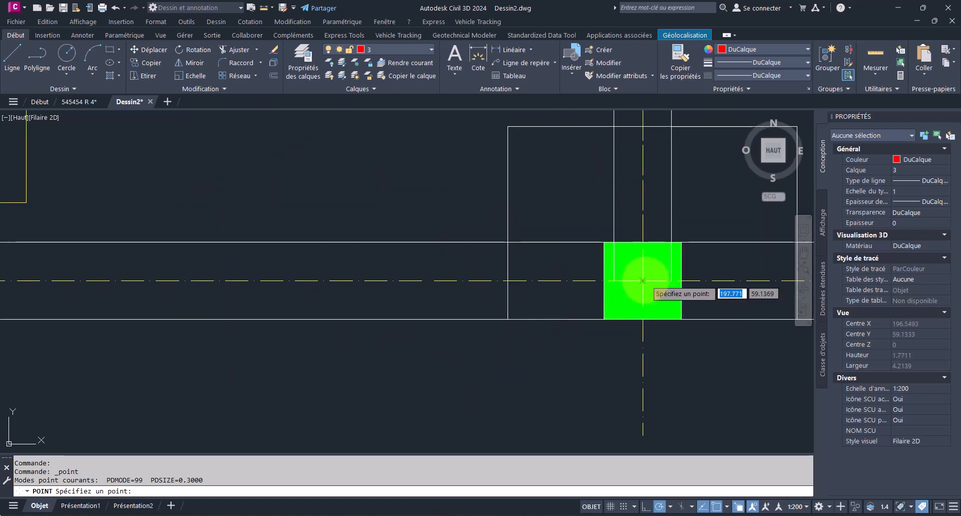
click(643, 280)
scroll(391, 341, down, 5)
scroll(531, 338, up, 5)
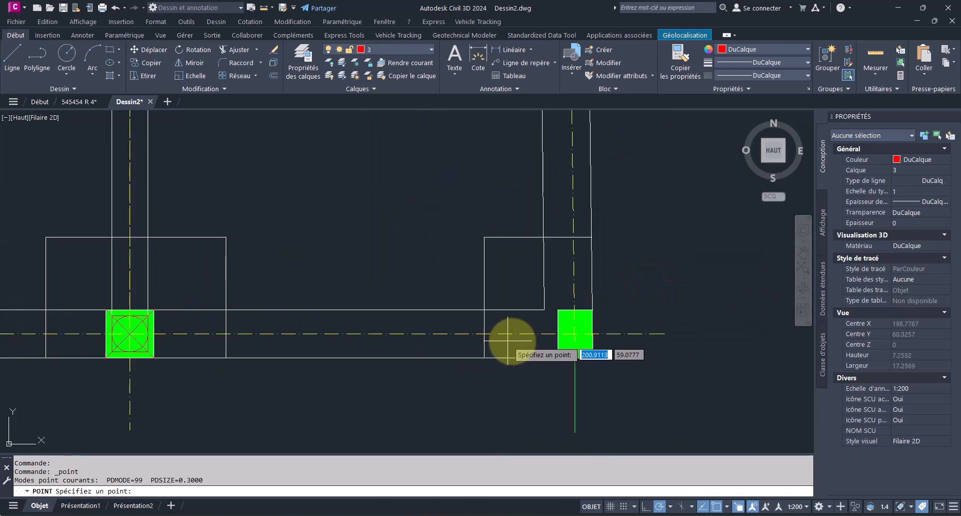
scroll(543, 345, up, 4)
click(621, 316)
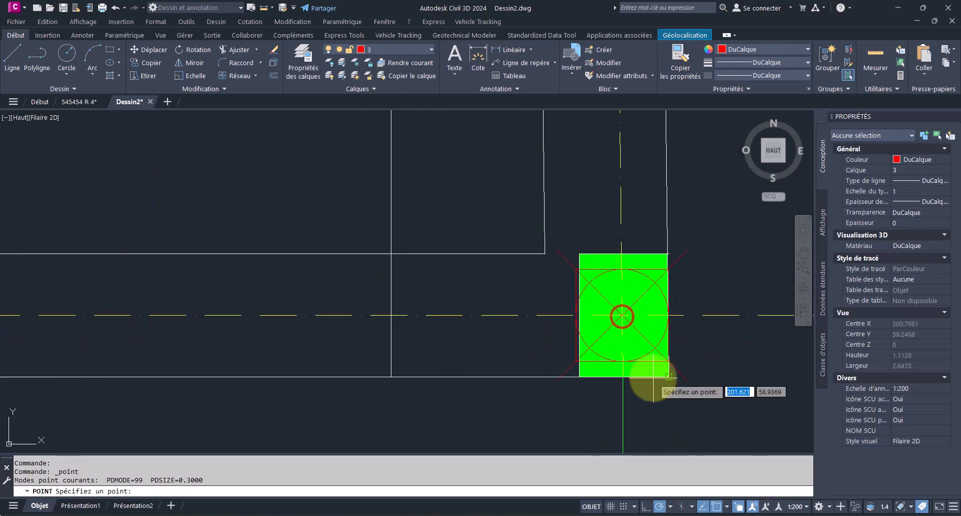
scroll(648, 378, down, 6)
scroll(489, 393, up, 6)
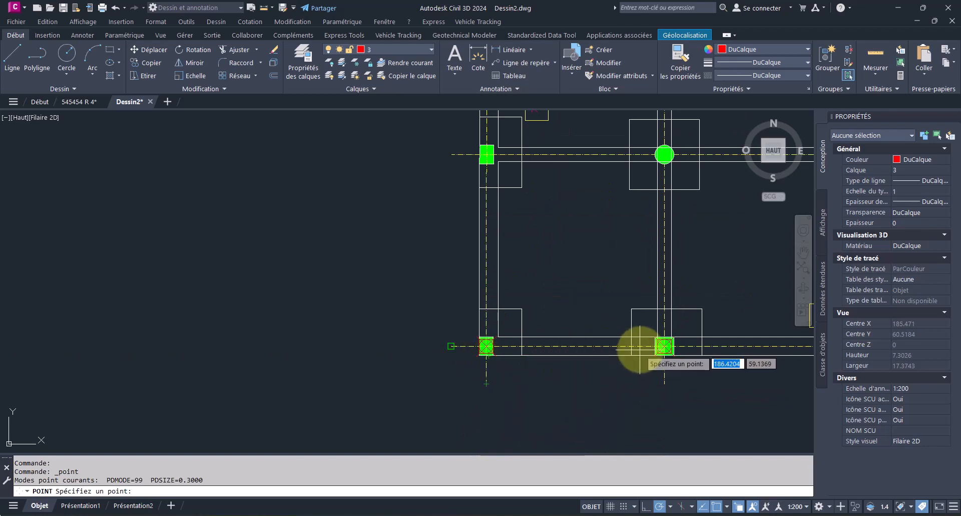
scroll(699, 365, up, 2)
middle_drag(699, 365, 526, 390)
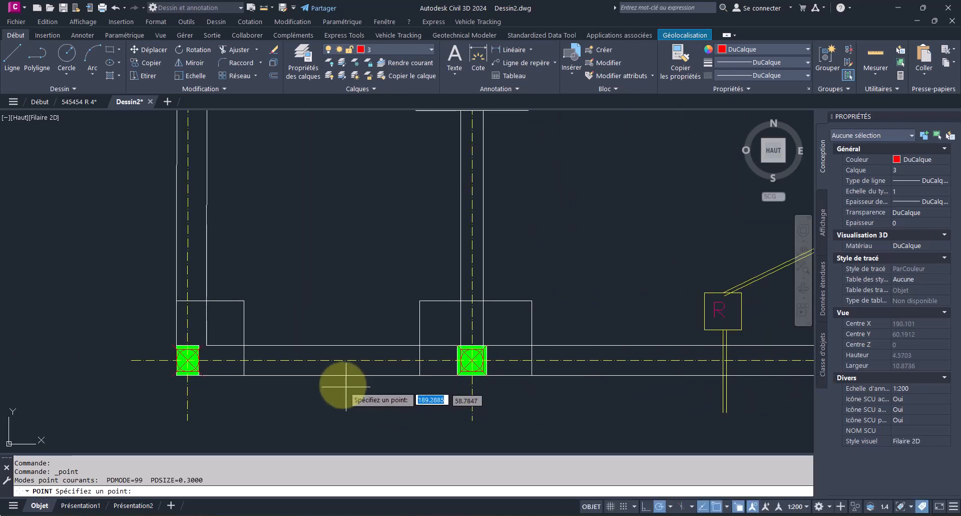
scroll(429, 369, down, 6)
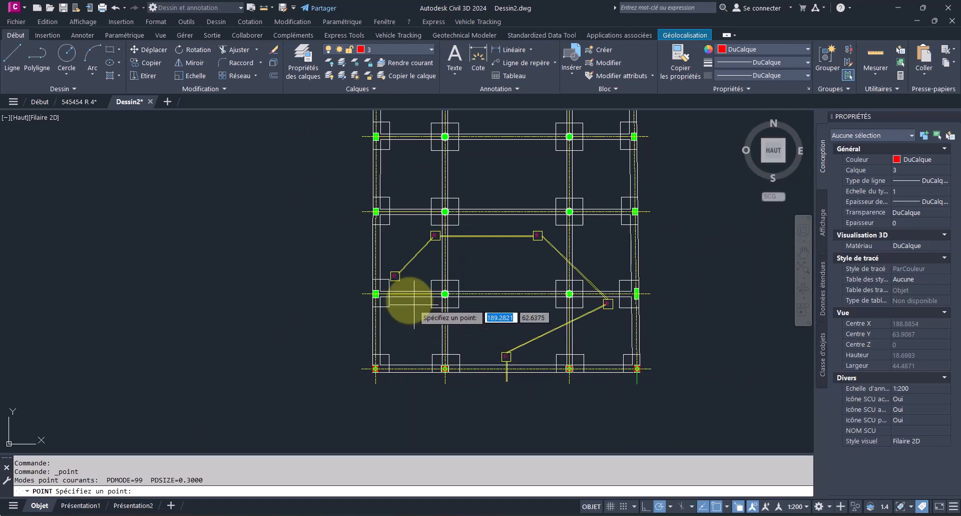
key(Escape)
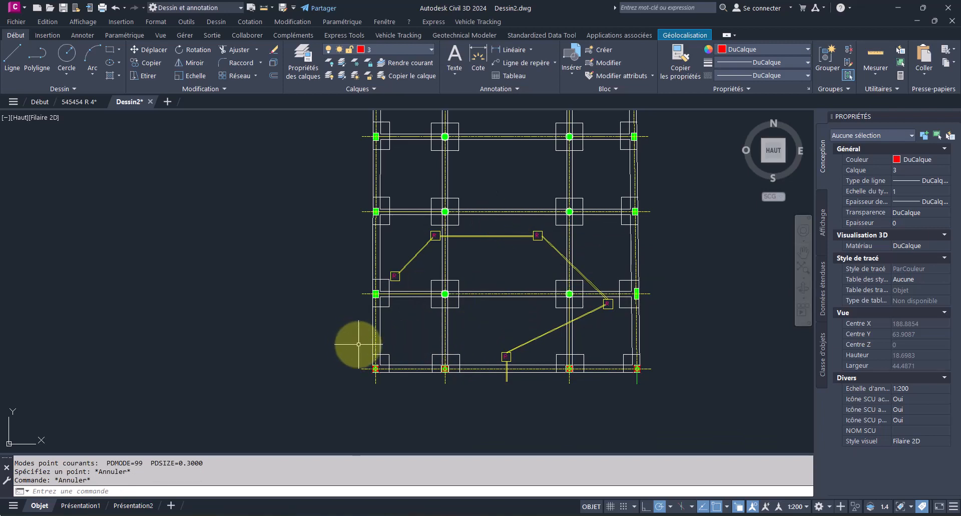
Step: Select all similar points and copy them from the lower-left column's centre to the left column's centre one row above
scroll(358, 344, up, 15)
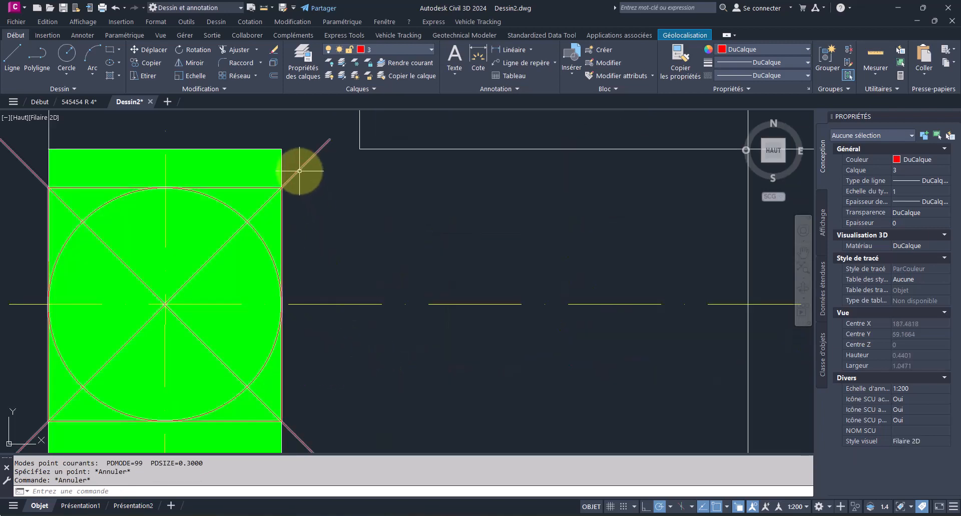
click(300, 171)
right_click(300, 171)
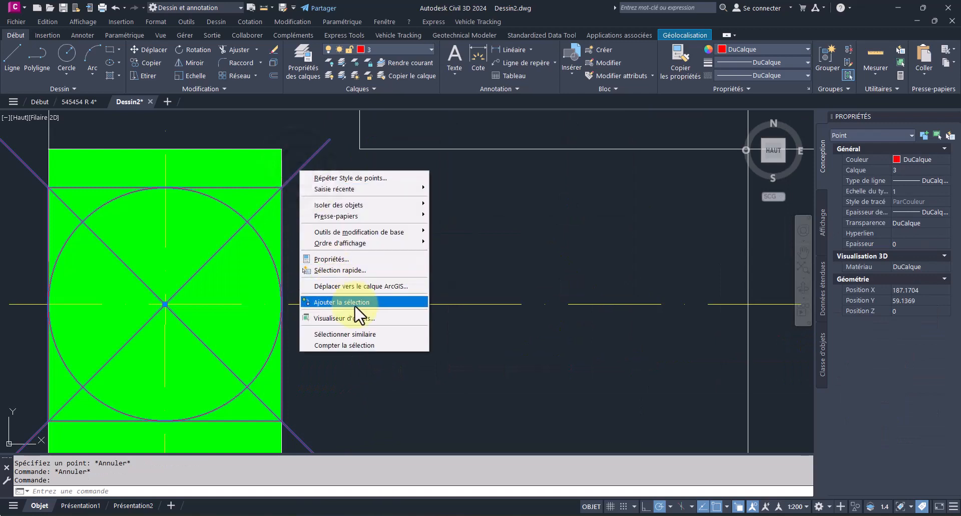
click(372, 333)
scroll(370, 348, down, 6)
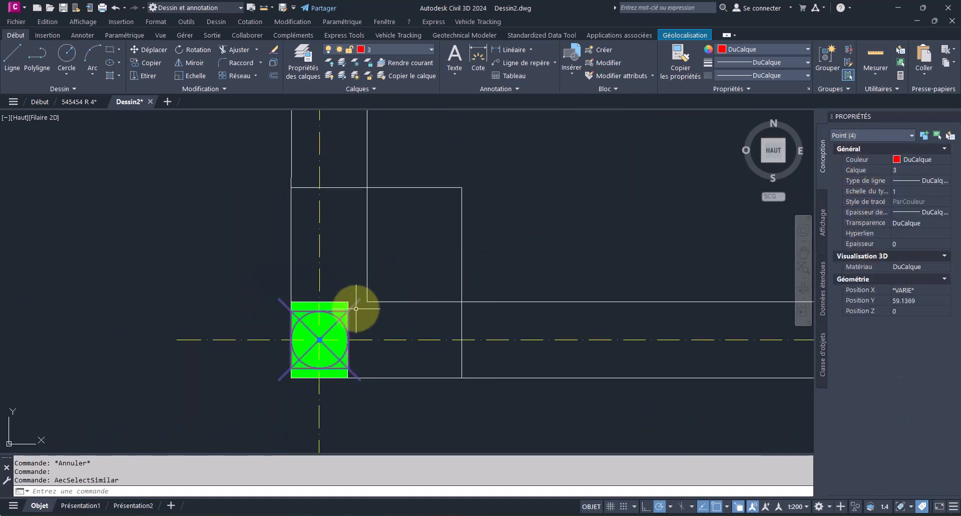
click(142, 63)
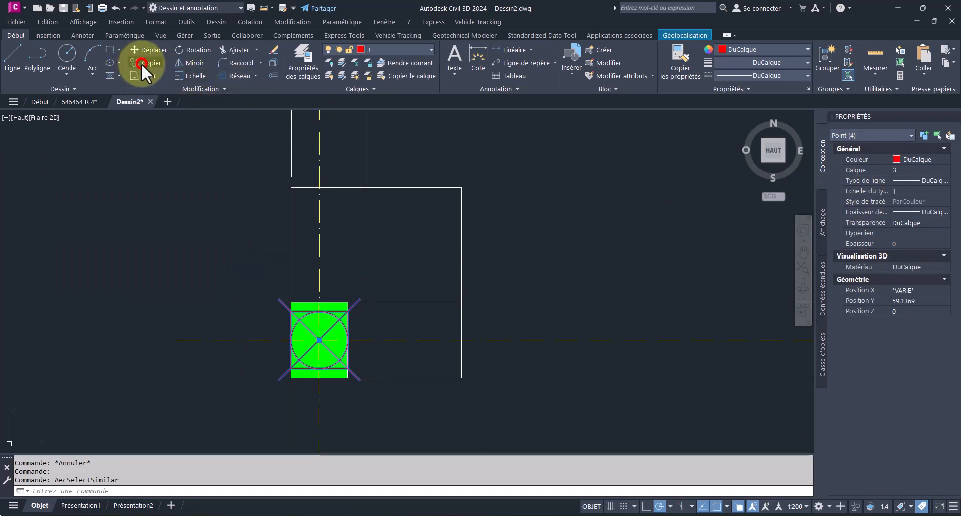
click(319, 340)
scroll(324, 395, down, 6)
scroll(326, 325, up, 3)
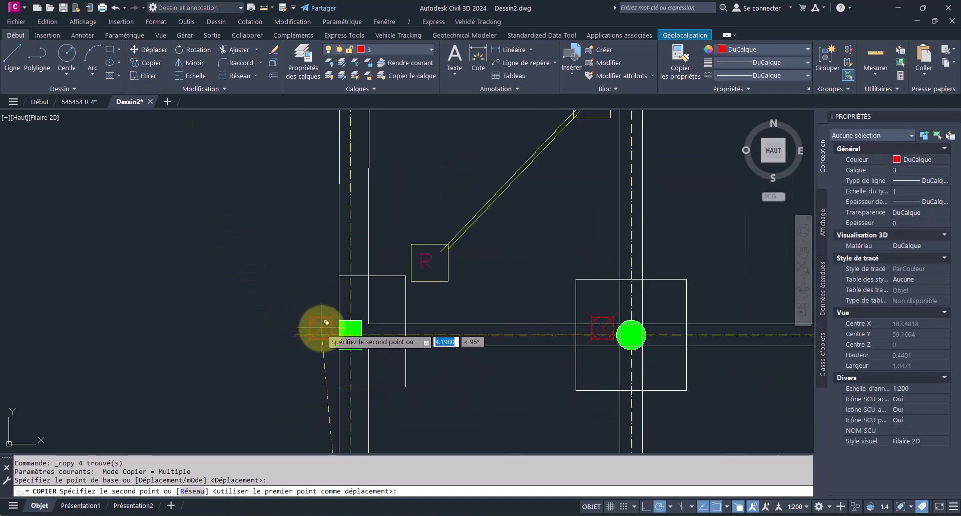
scroll(346, 341, up, 7)
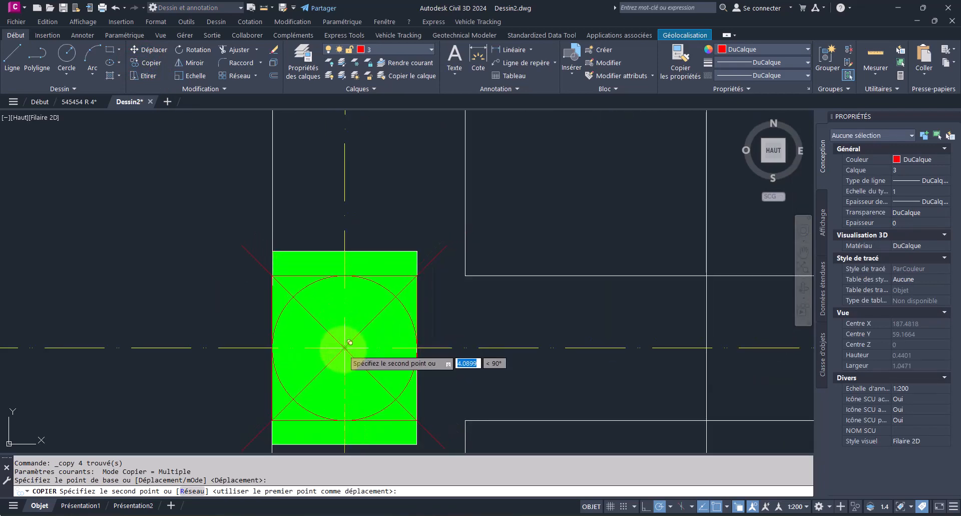
click(345, 346)
scroll(345, 346, down, 6)
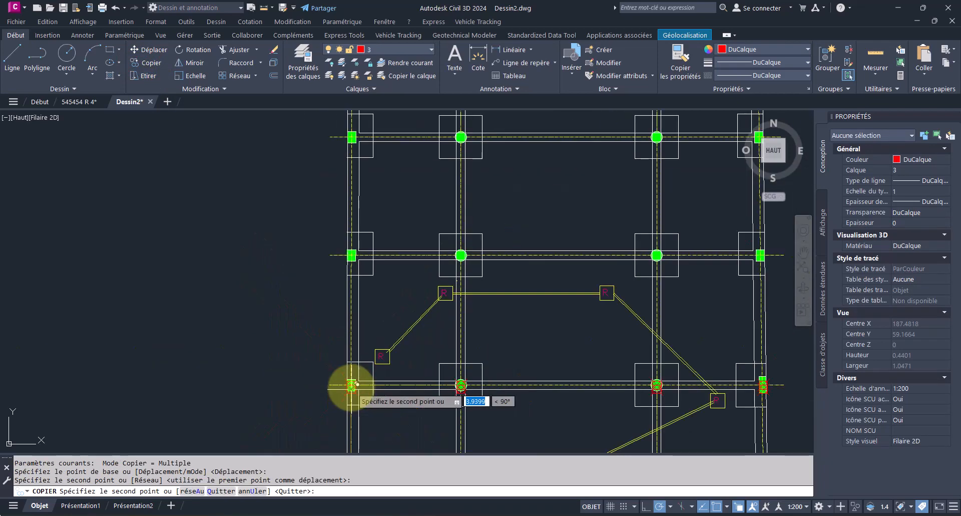
Step: Place copies of the point row at the left column's centre in the third and fourth rows from the bottom
scroll(352, 385, down, 2)
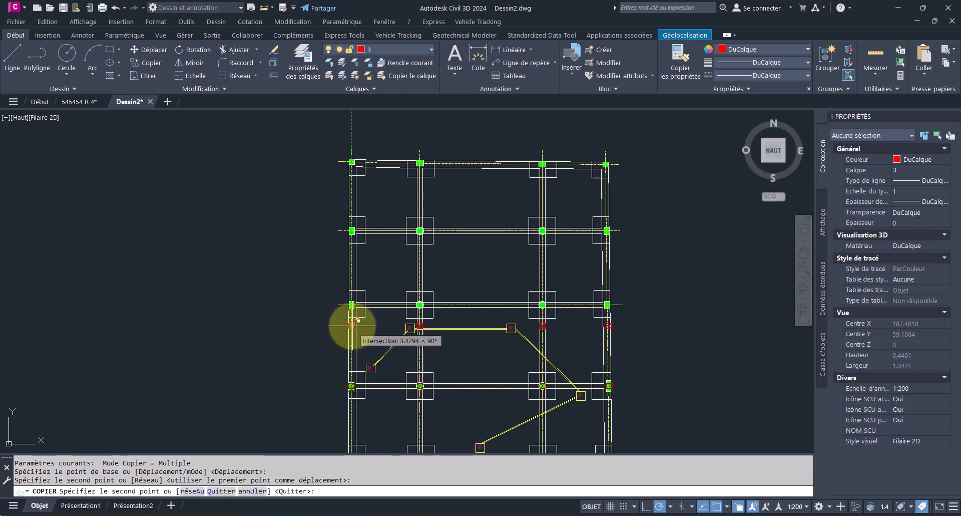
scroll(358, 315, up, 8)
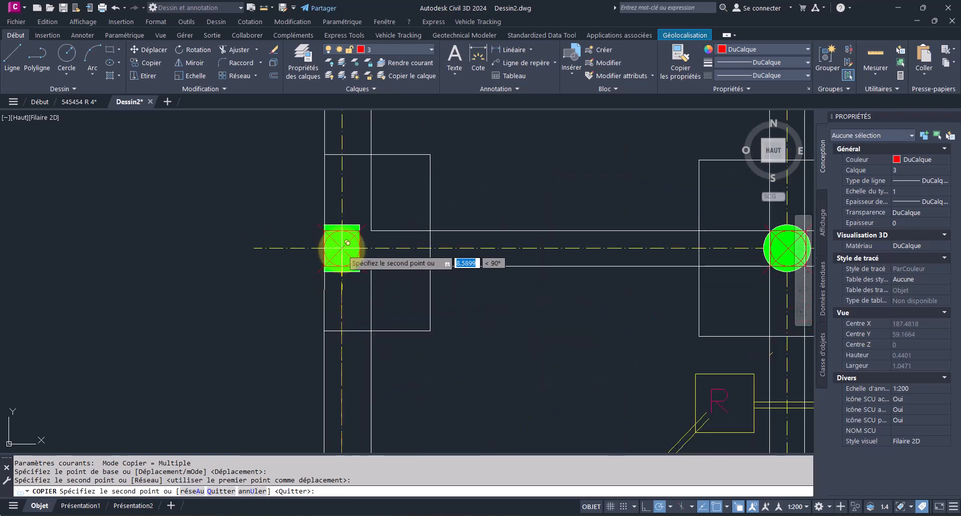
click(342, 249)
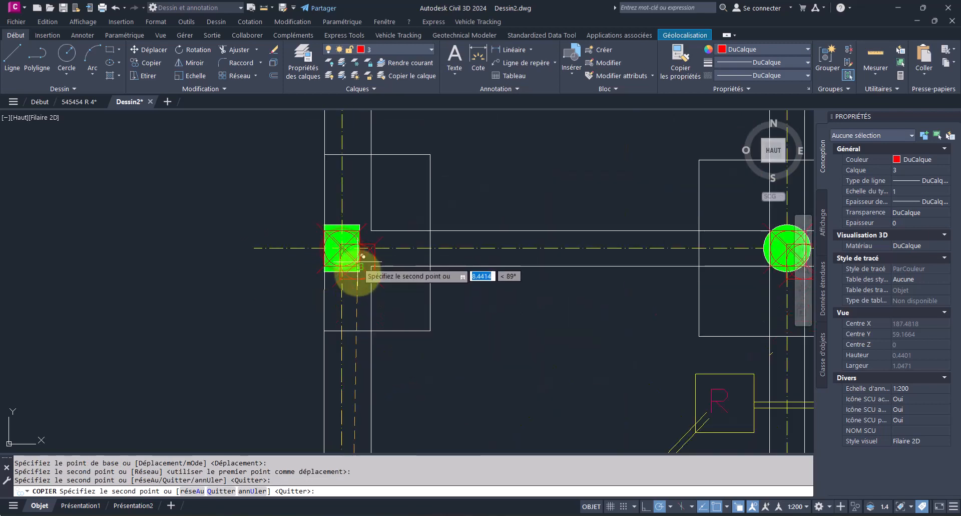
middle_drag(359, 274, 351, 515)
scroll(366, 390, down, 4)
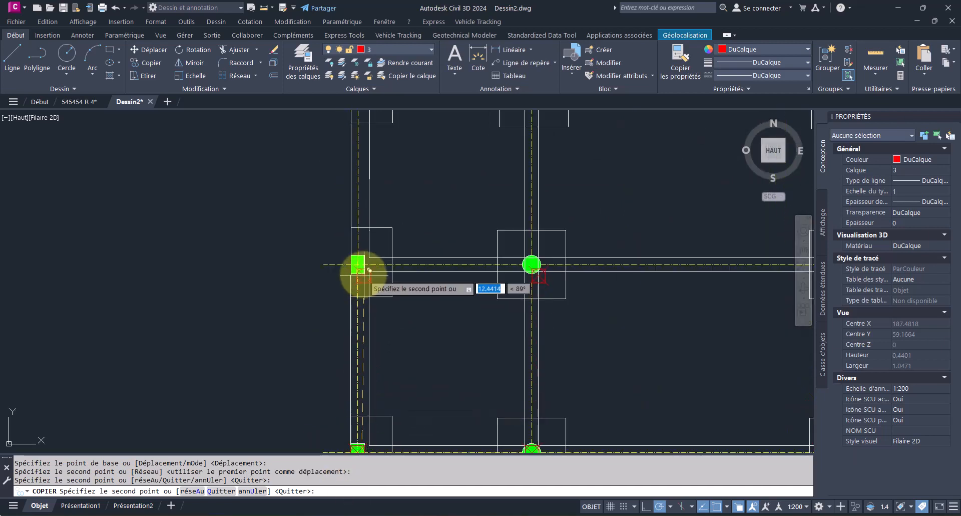
scroll(362, 268, up, 4)
click(348, 251)
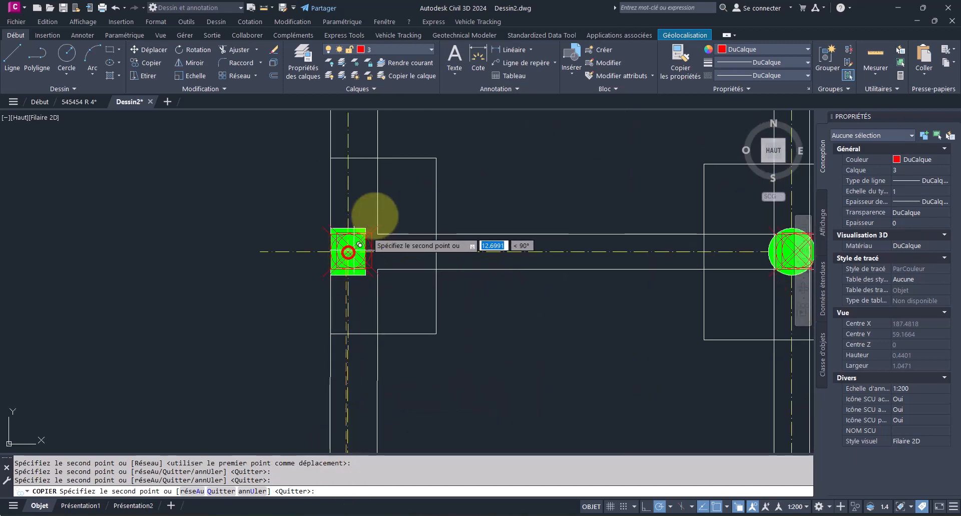
Step: Place another copy of the point row at the left column's centre in the plan's top row
middle_drag(388, 215, 402, 485)
scroll(404, 429, down, 4)
scroll(386, 269, down, 2)
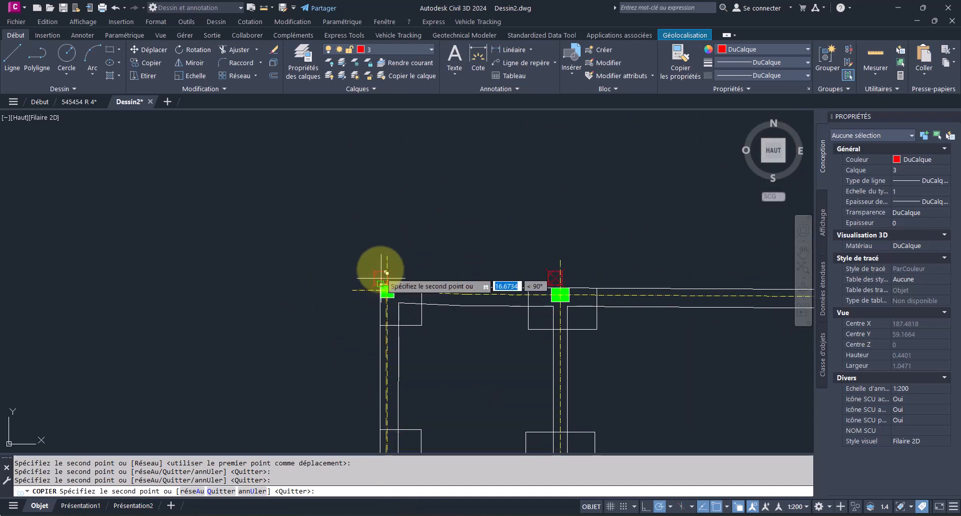
Step: Copy the red point marker onto the axis intersection of the plan's upper-left corner column and finish the Copy command
scroll(380, 258, up, 5)
scroll(399, 330, up, 4)
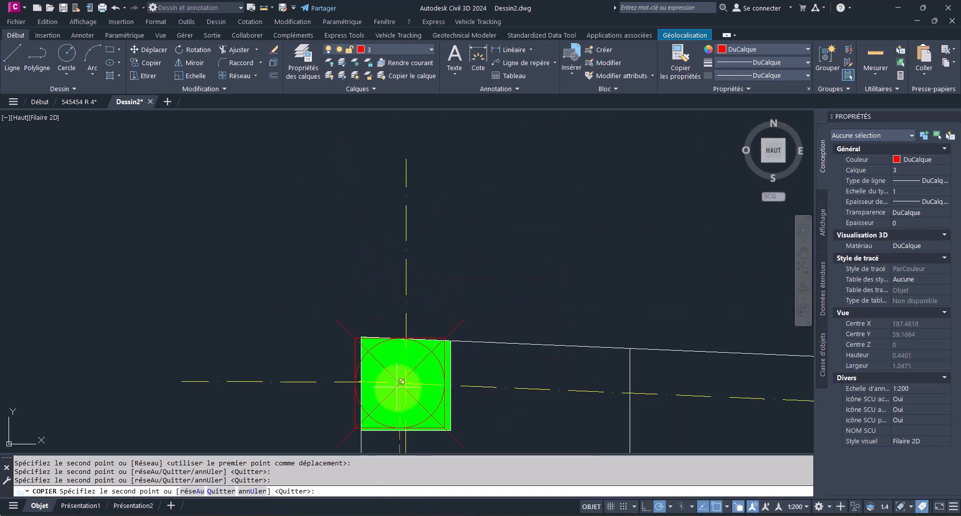
click(411, 377)
scroll(379, 290, down, 5)
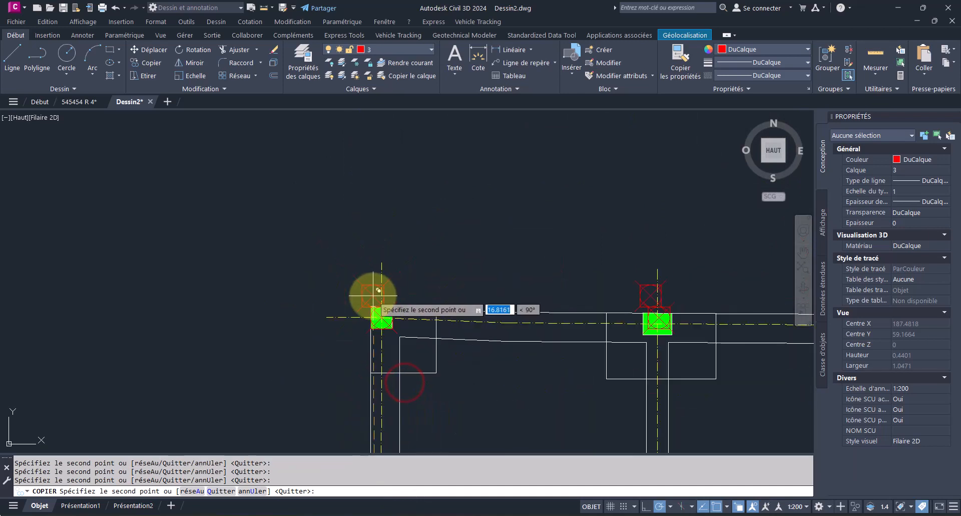
key(Escape)
Step: Move the point marker at the second column of the upper row onto that column's axis intersection
scroll(648, 332, up, 6)
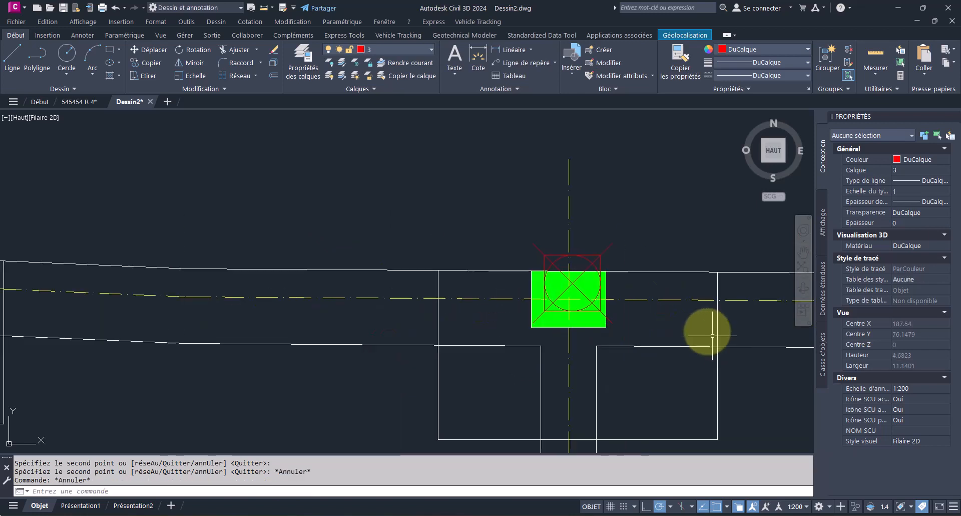
click(549, 200)
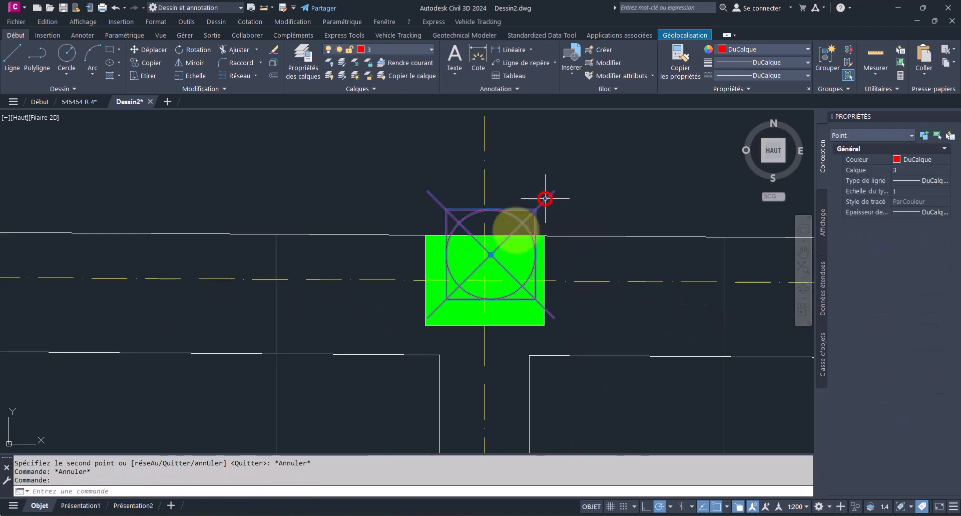
click(491, 254)
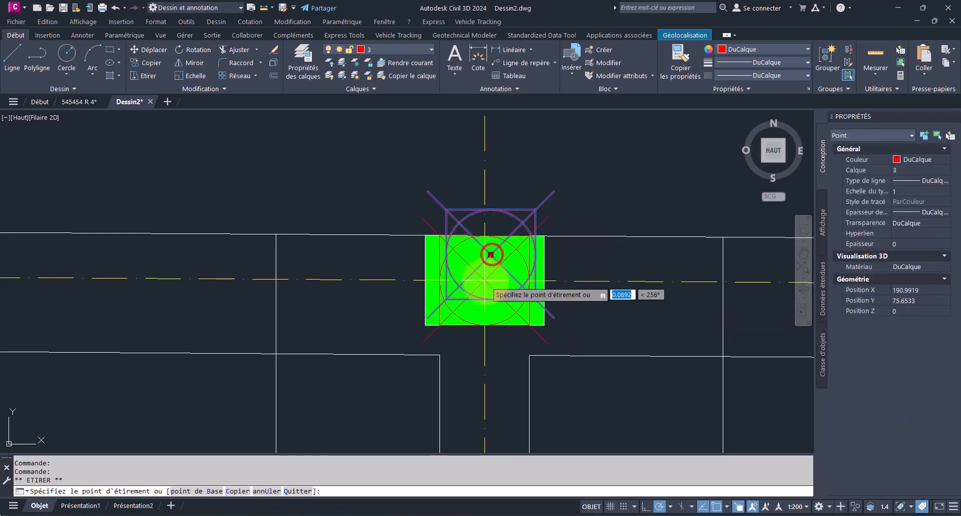
click(485, 280)
scroll(206, 304, down, 6)
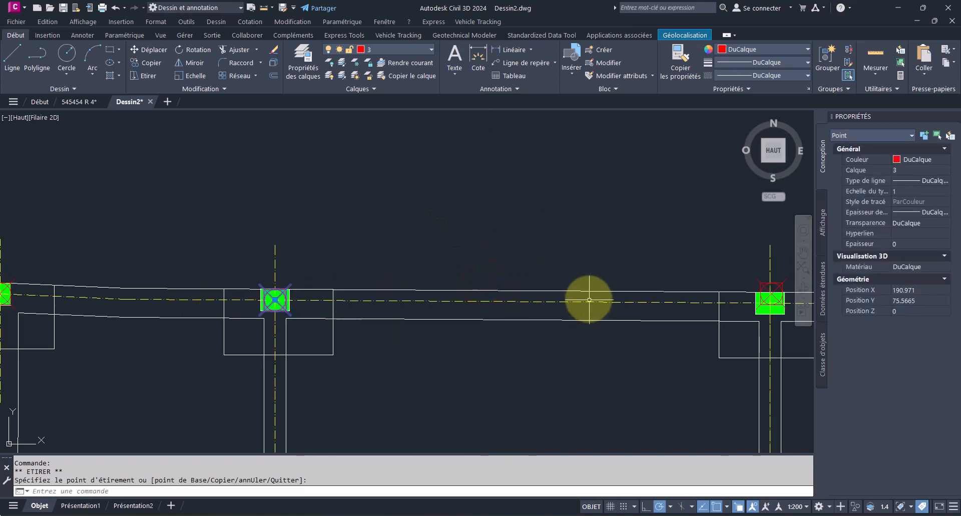
Step: Move the point marker at the third column of the upper row onto that column's axis intersection
middle_drag(569, 298, 194, 340)
scroll(408, 324, up, 5)
click(368, 357)
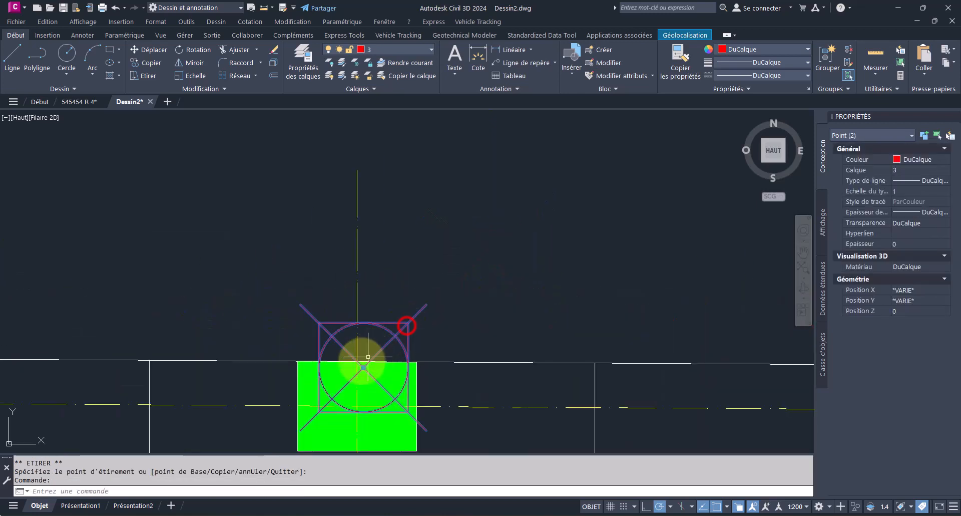
click(363, 367)
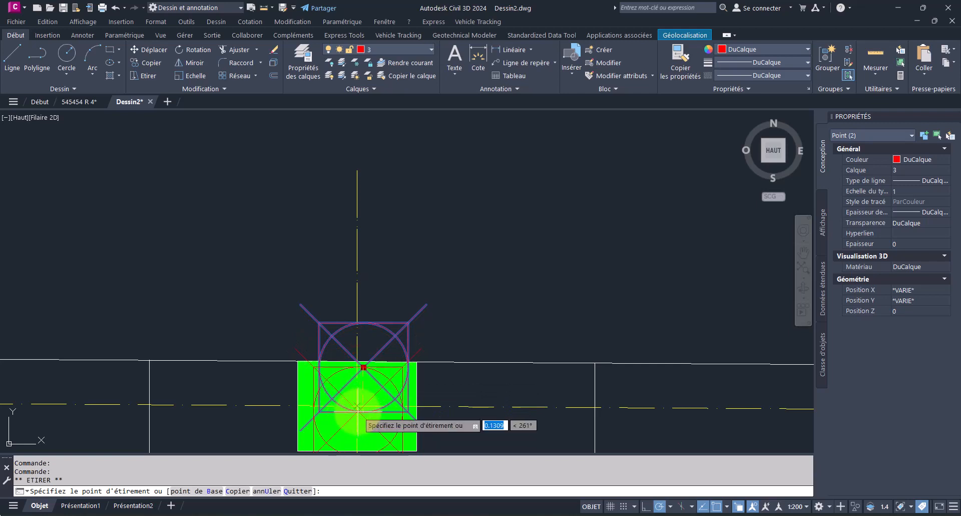
scroll(357, 408, up, 8)
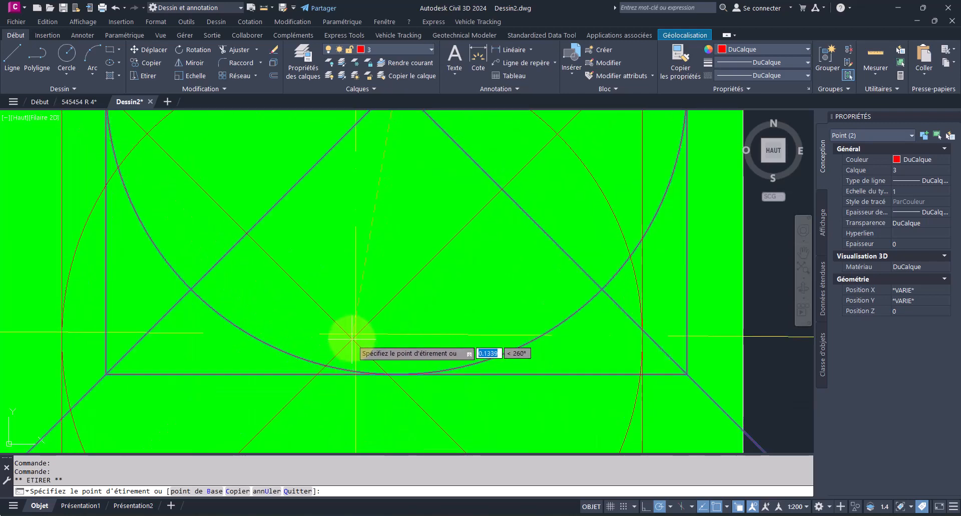
click(356, 333)
scroll(262, 323, down, 10)
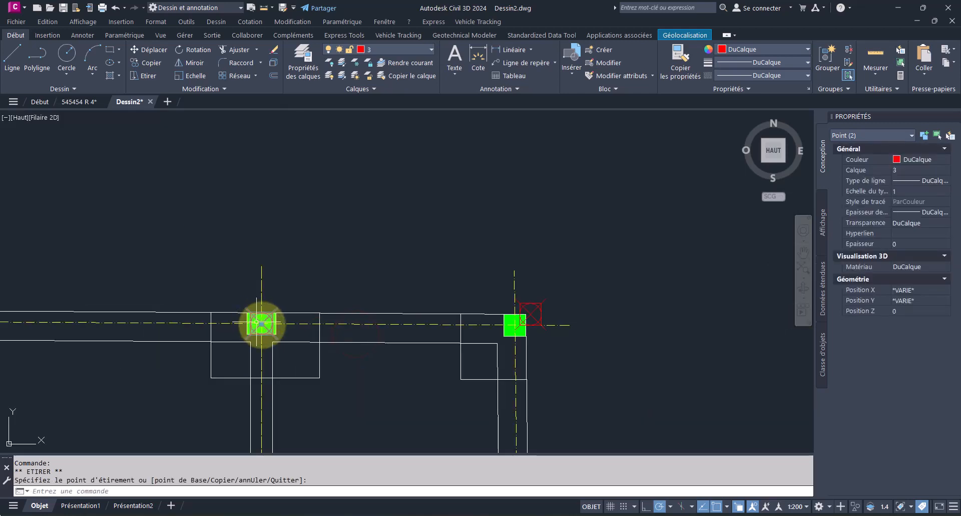
Step: Select all hatches similar to the upper-right corner column's green solid fill and delete them
scroll(506, 342, up, 4)
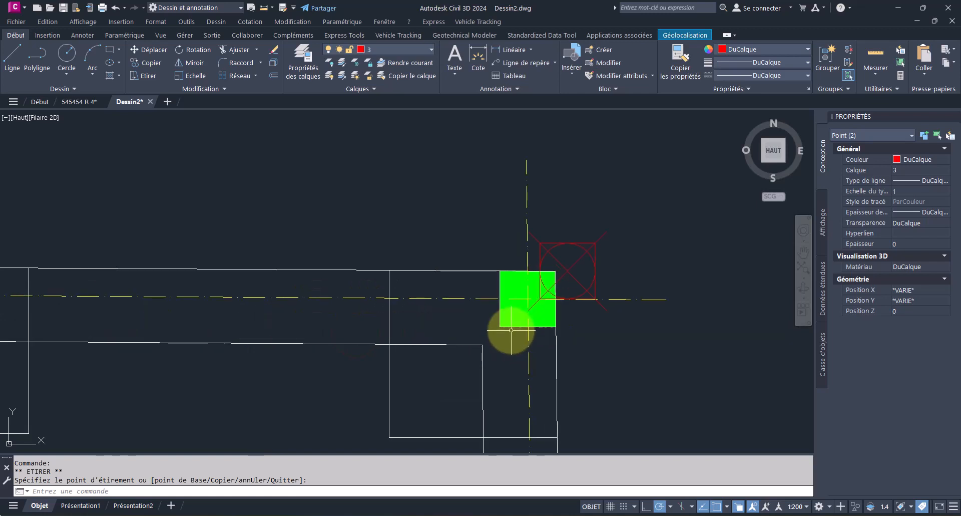
scroll(511, 330, up, 3)
key(Escape)
click(510, 318)
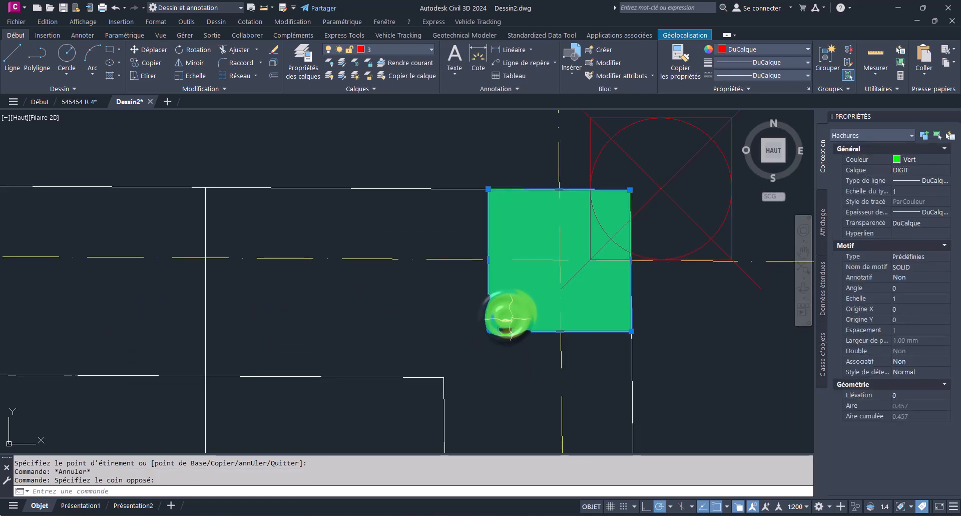
right_click(507, 315)
click(549, 293)
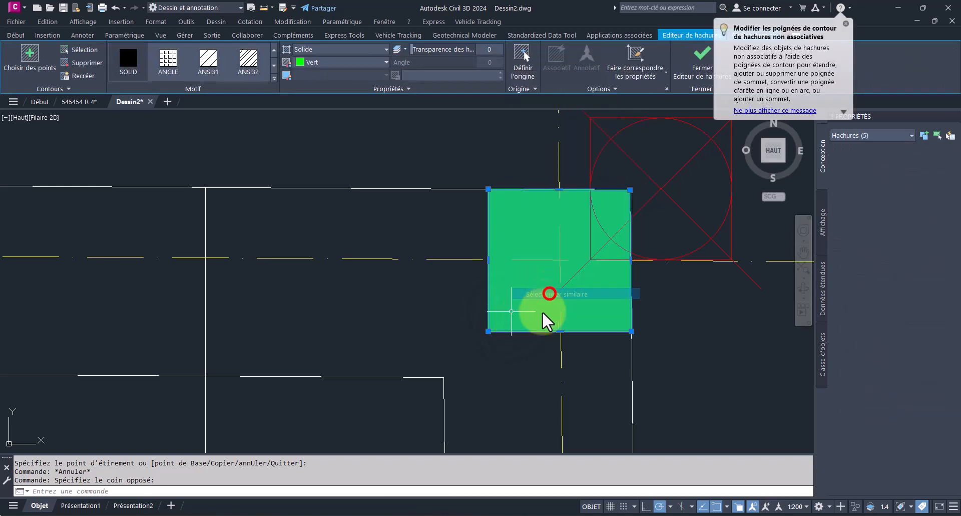
key(Delete)
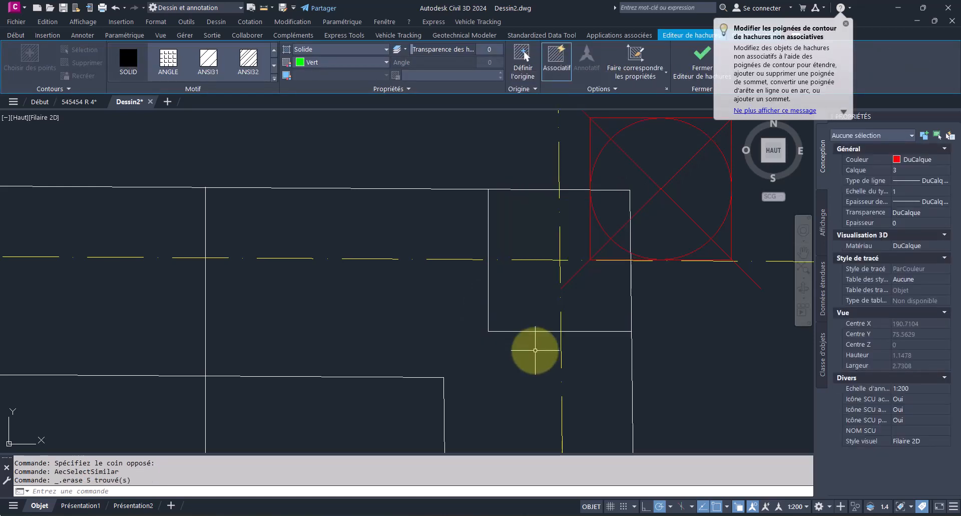
Step: Move the point marker beside the upper-right corner column onto that column's axis intersection
click(682, 205)
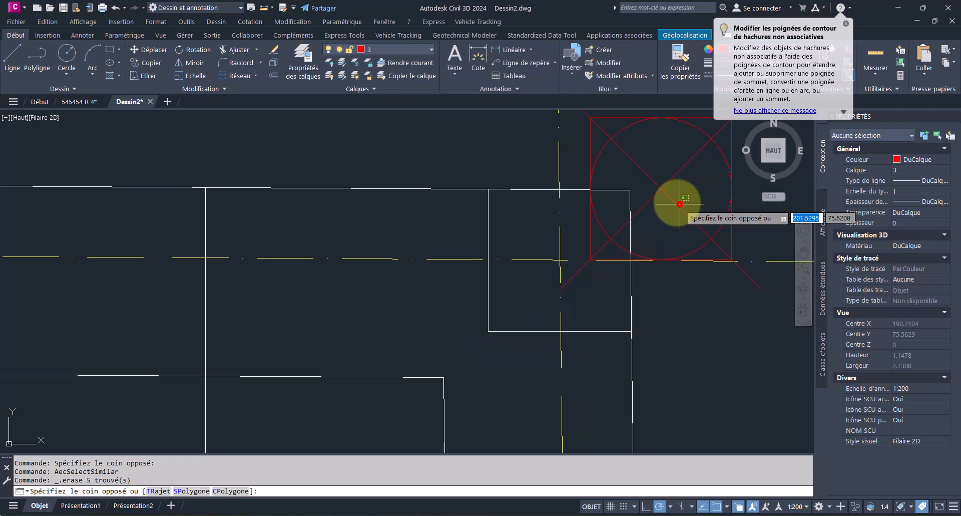
click(659, 190)
click(663, 191)
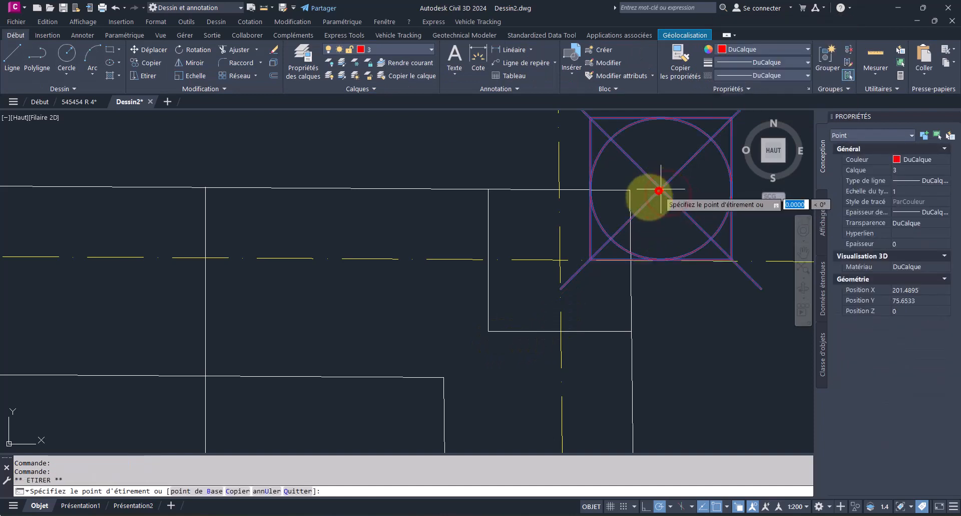
click(561, 261)
scroll(532, 236, down, 10)
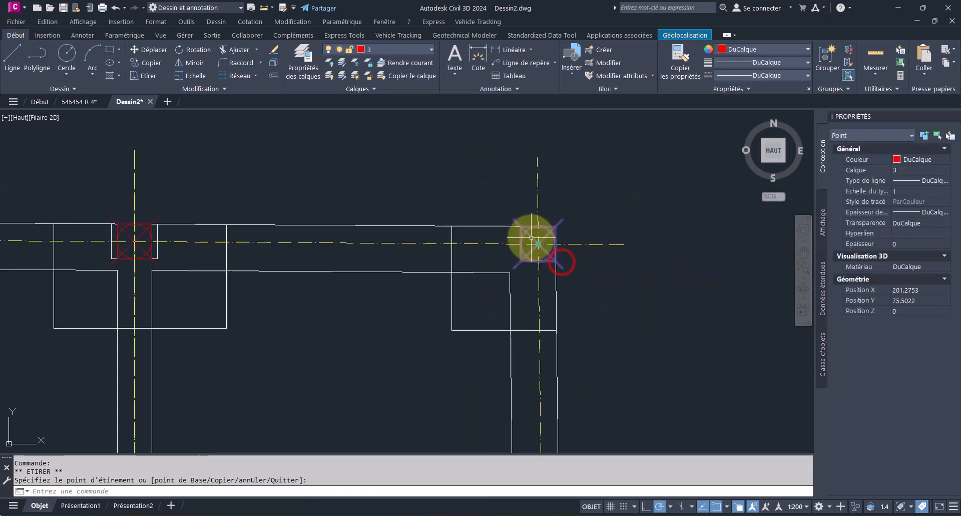
Step: Join the horizontal and vertical axis lines with Fillet at the round column in the second row, second from the left
mouse_move(481, 337)
middle_down()
mouse_move(584, 273)
mouse_move(685, 231)
middle_up()
scroll(260, 306, up, 12)
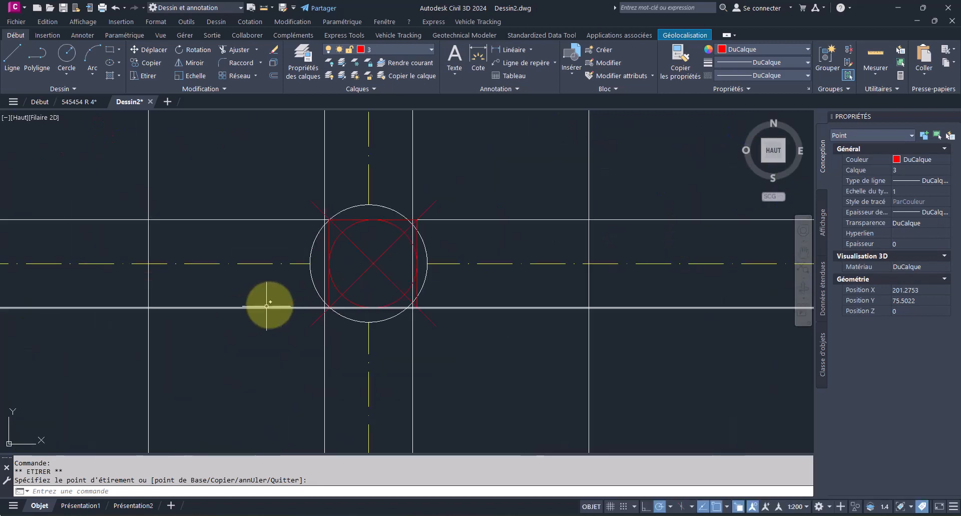
scroll(322, 290, down, 6)
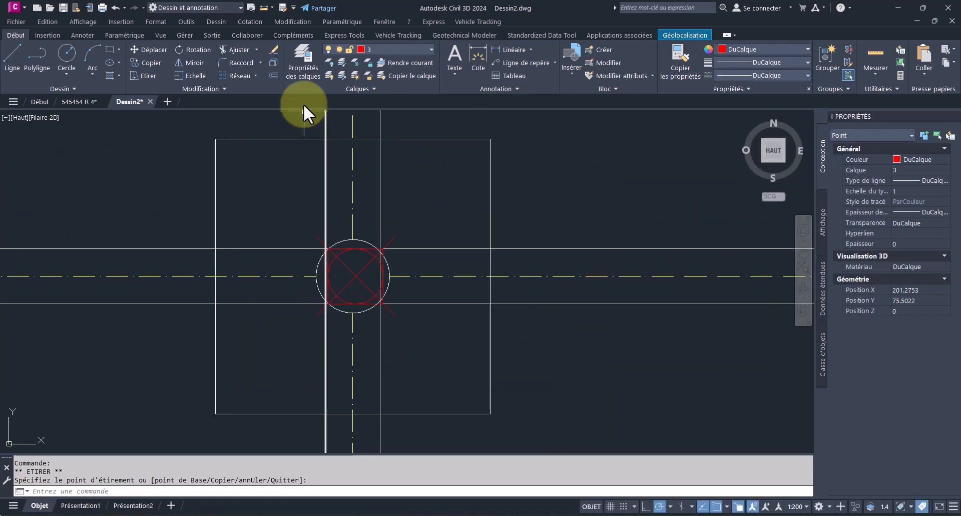
click(230, 62)
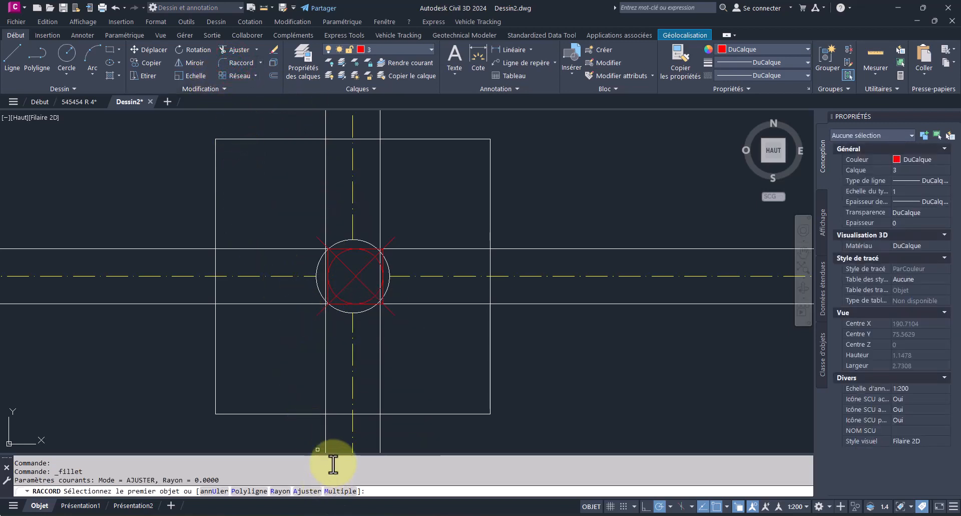
click(405, 275)
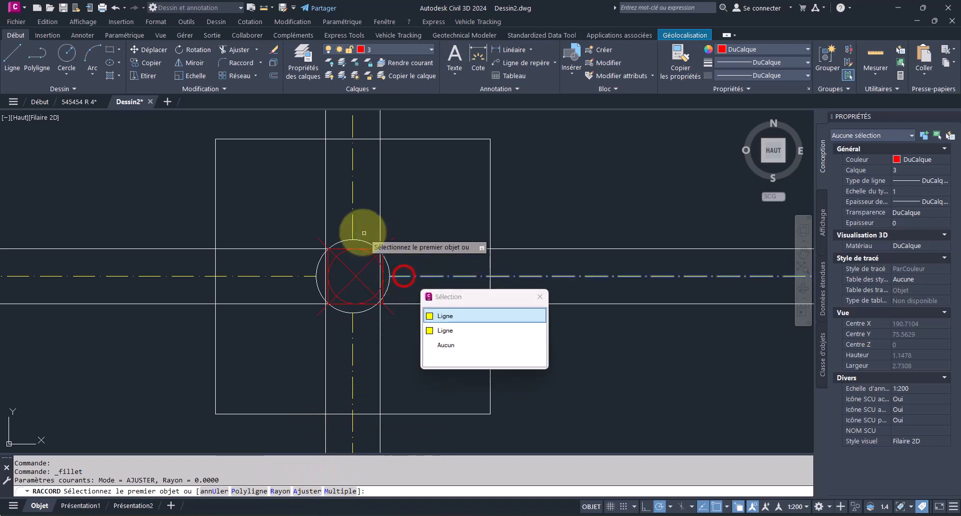
click(449, 317)
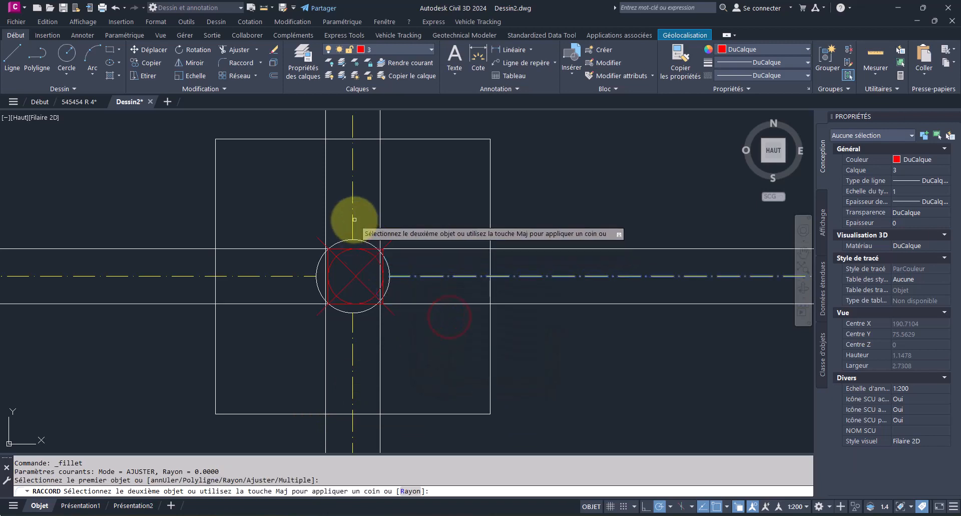
click(351, 217)
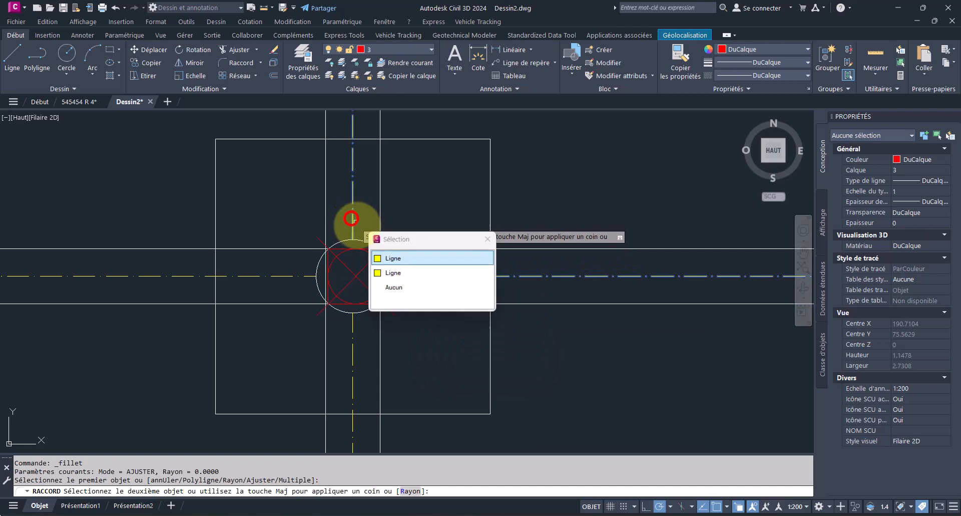
click(389, 260)
scroll(353, 283, up, 5)
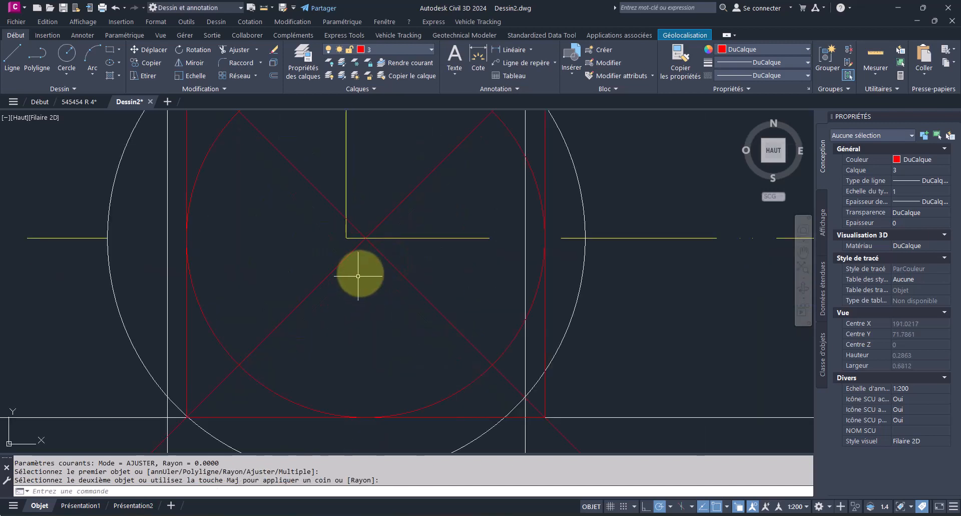
key(Escape)
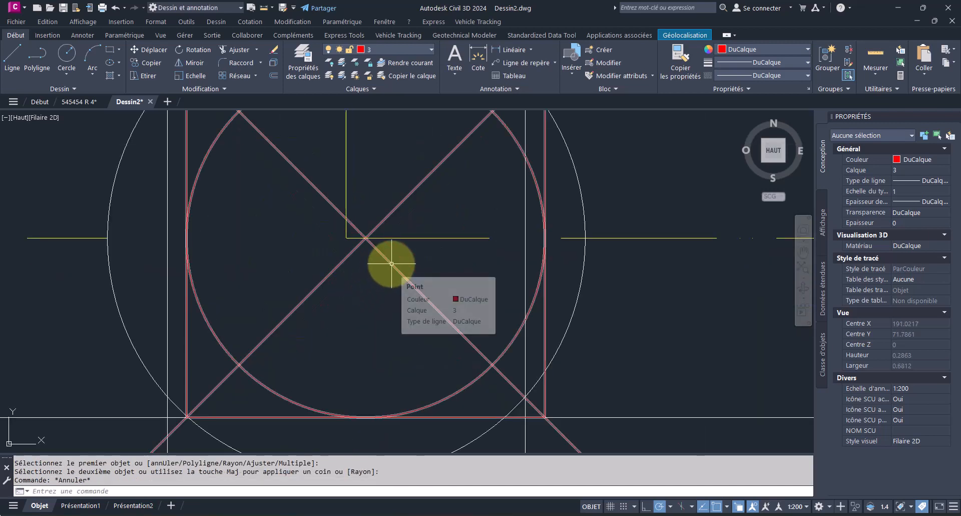
Step: Examine the point markers against the column axes across the foundation plan, including the round interior and right-edge columns
scroll(391, 264, down, 10)
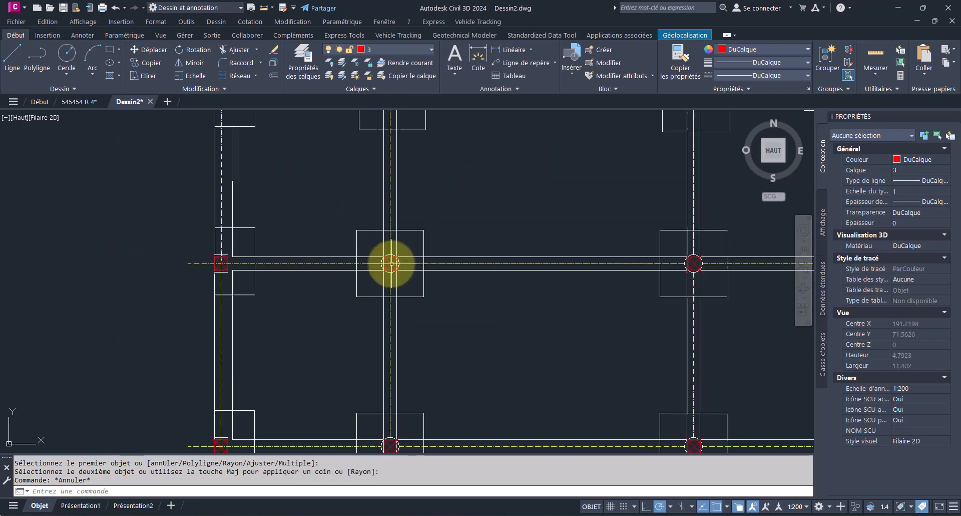
scroll(394, 353, up, 4)
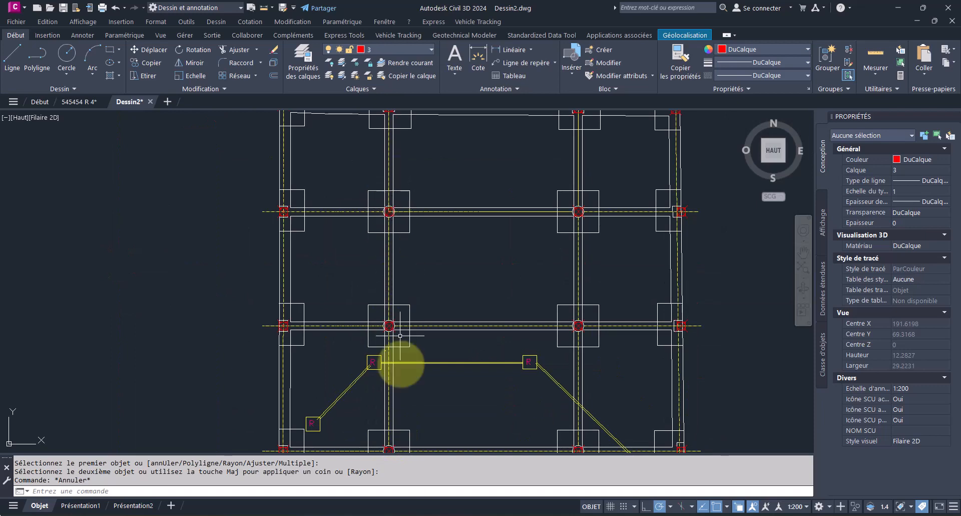
scroll(410, 289, down, 4)
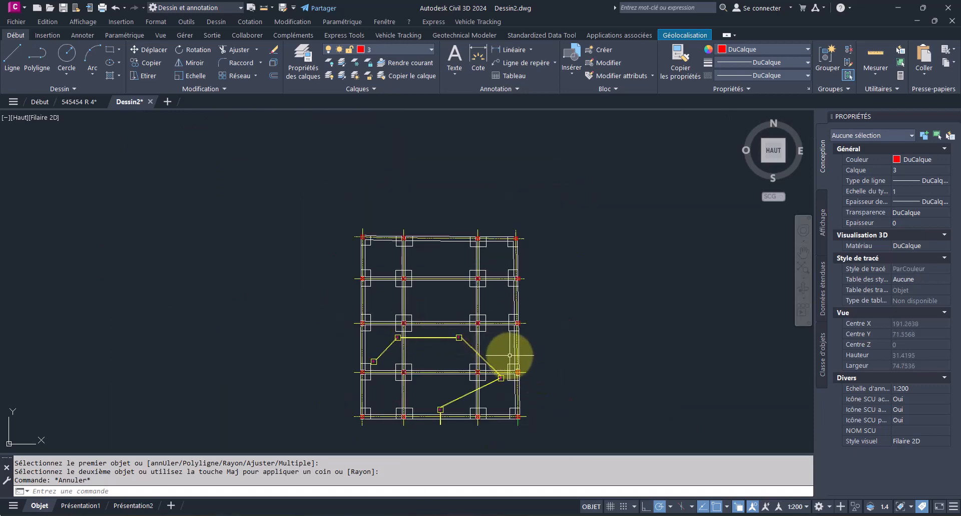
scroll(510, 355, up, 12)
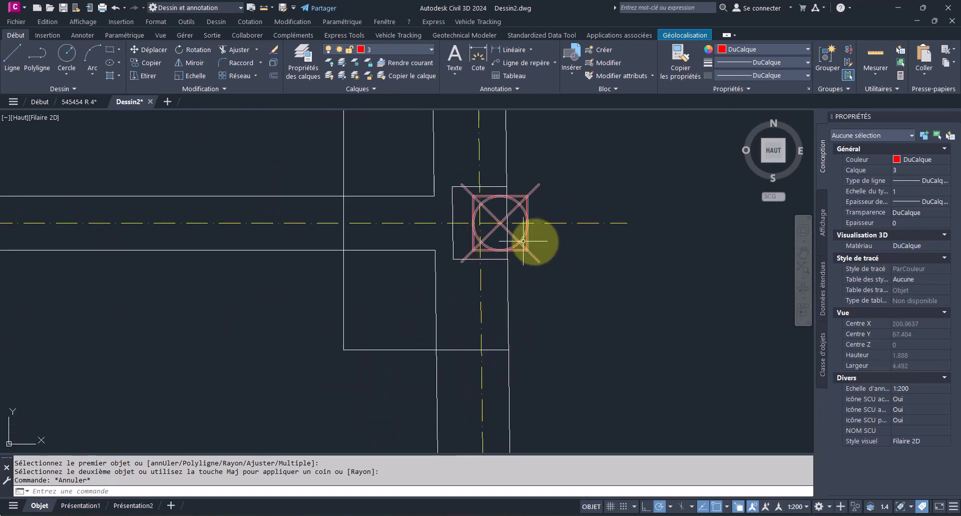
scroll(523, 241, down, 8)
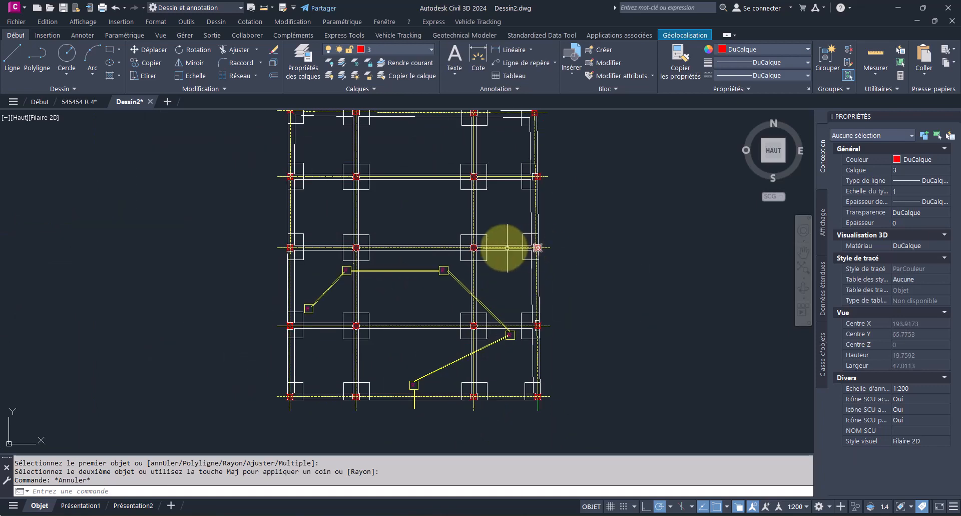
scroll(337, 245, up, 5)
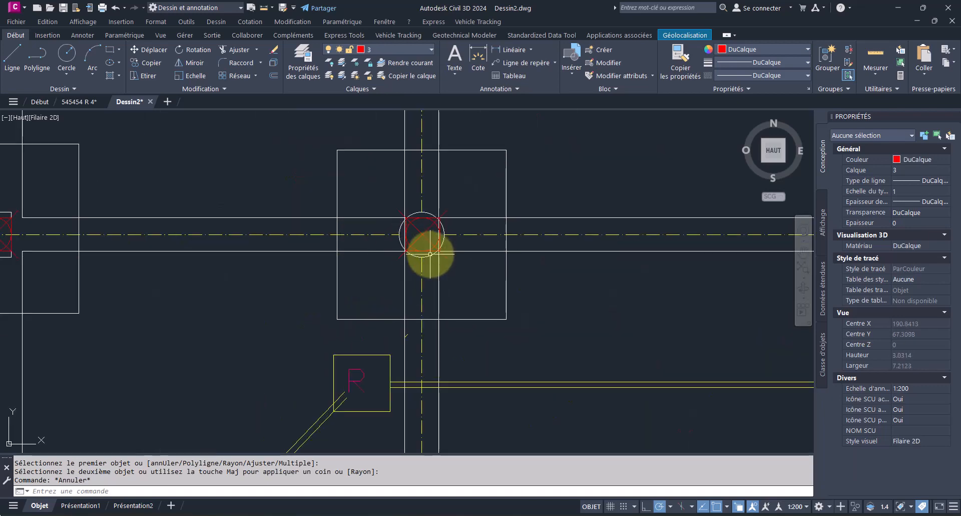
scroll(433, 251, down, 6)
scroll(439, 323, up, 2)
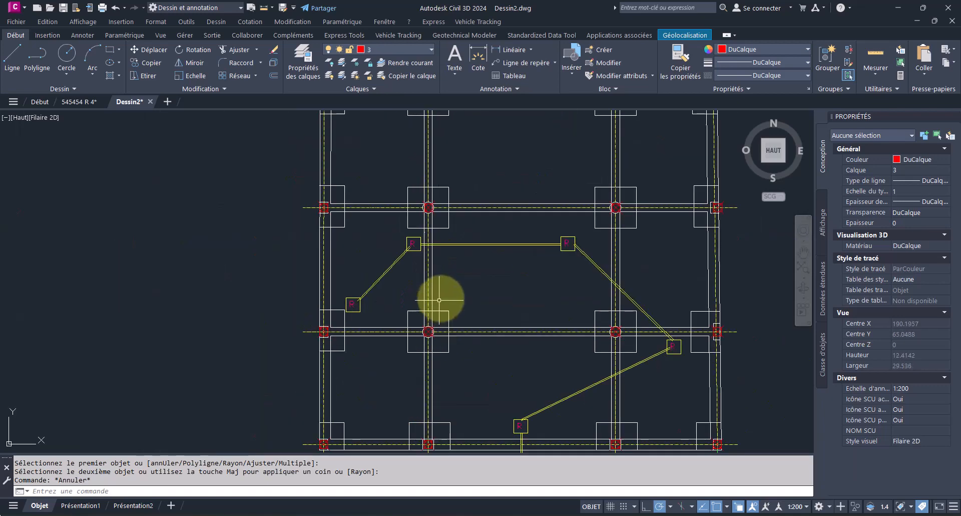
middle_drag(530, 266, 440, 322)
middle_drag(638, 269, 455, 332)
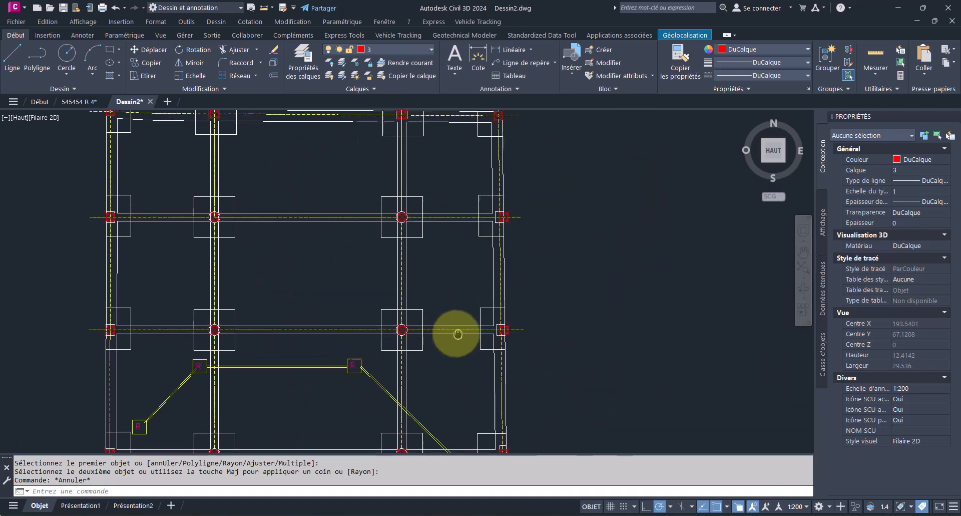
scroll(534, 277, down, 4)
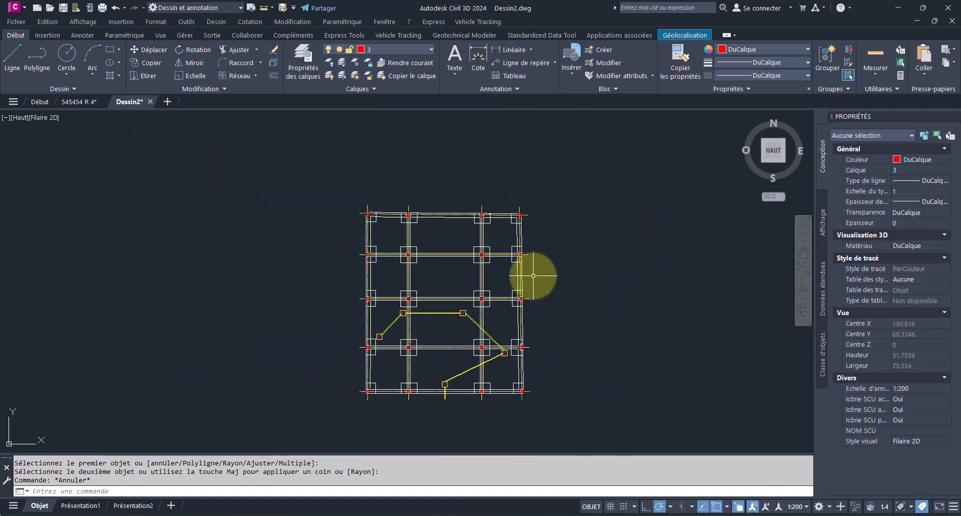
scroll(515, 230, up, 4)
scroll(541, 294, up, 2)
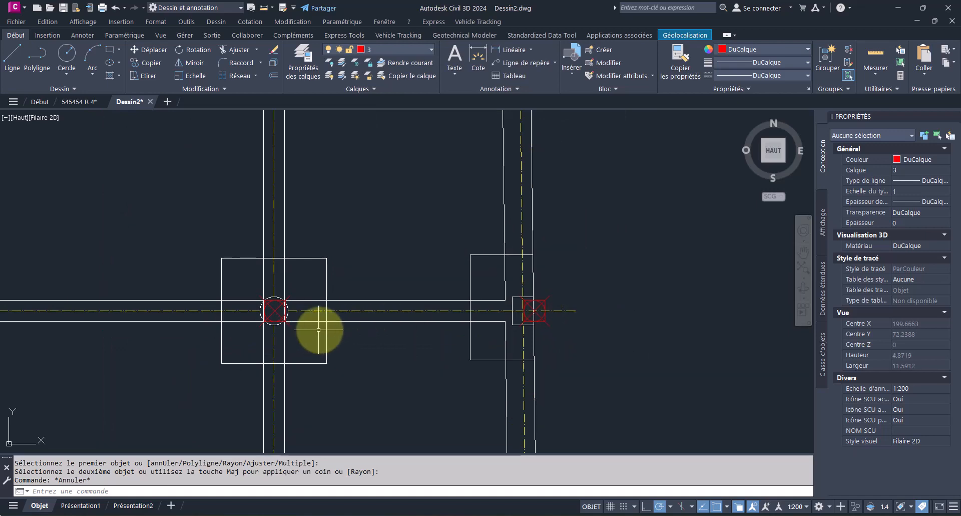
scroll(475, 314, down, 8)
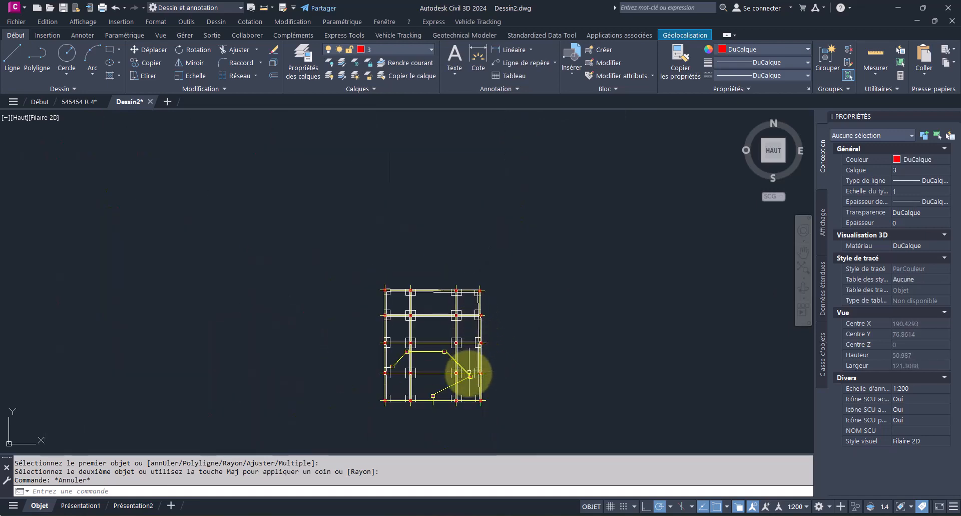
scroll(469, 375, up, 7)
scroll(468, 380, down, 5)
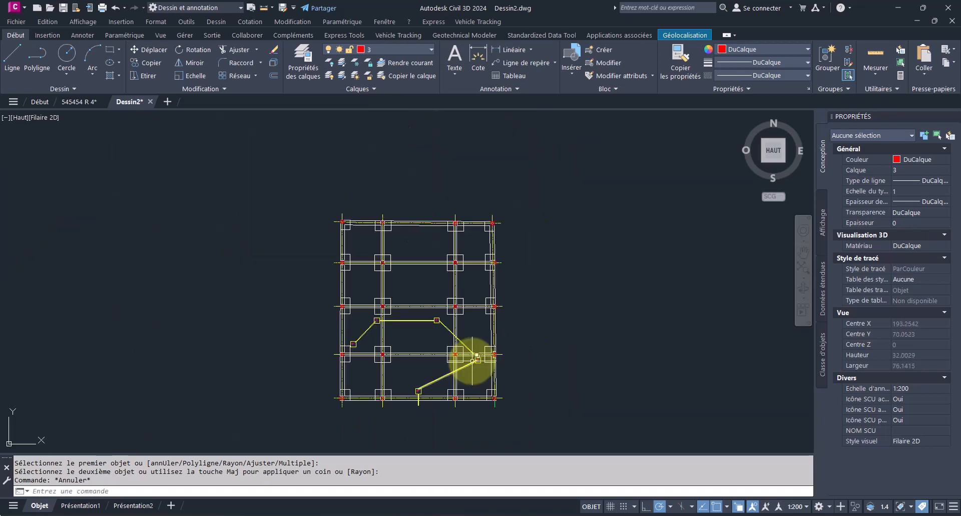
scroll(344, 393, up, 6)
scroll(345, 394, down, 2)
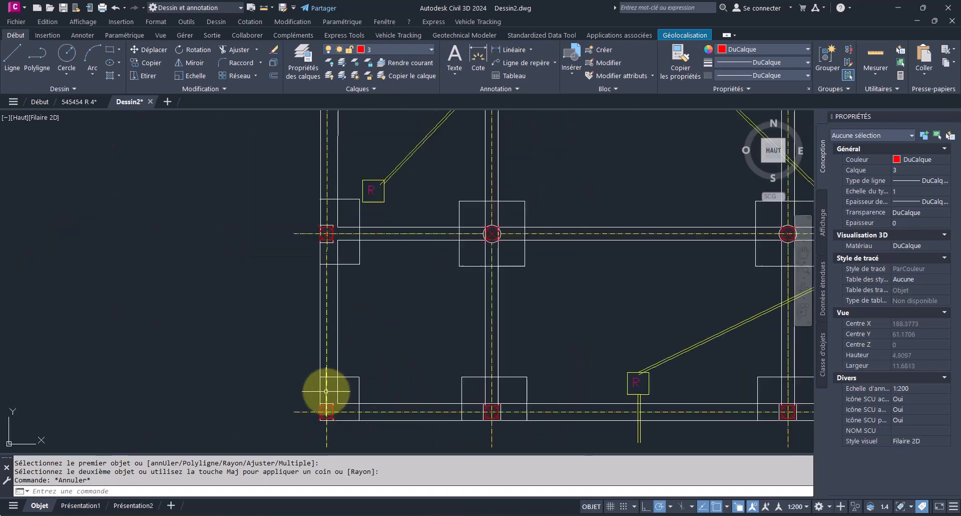
Step: Switch to the 545454 R 4 drawing and examine the column layout of the R.D.CH plan beside the foundation plan
click(80, 100)
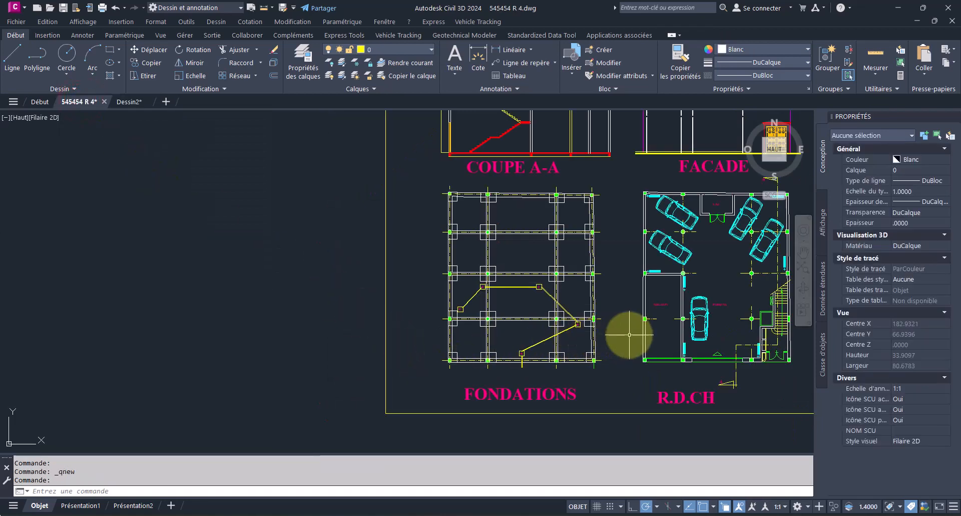
middle_drag(628, 333, 251, 373)
scroll(271, 389, up, 4)
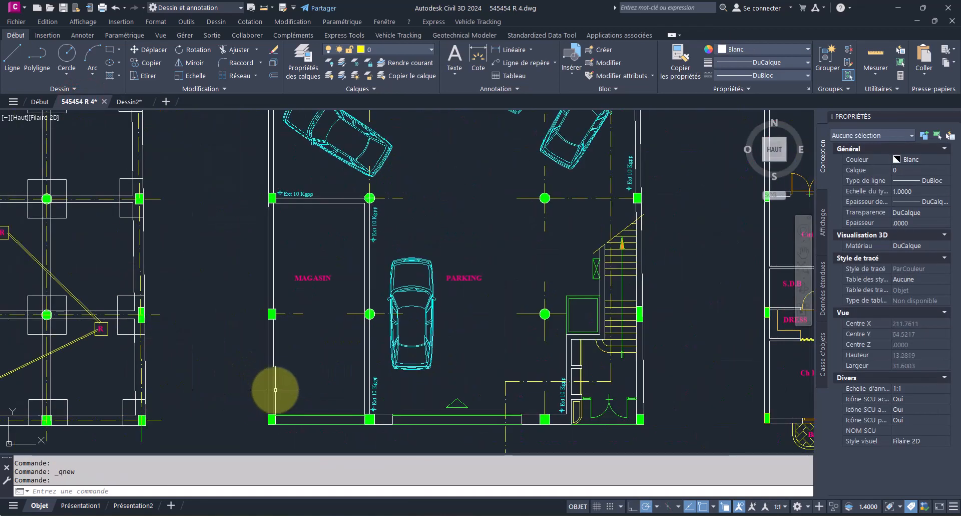
scroll(337, 391, down, 2)
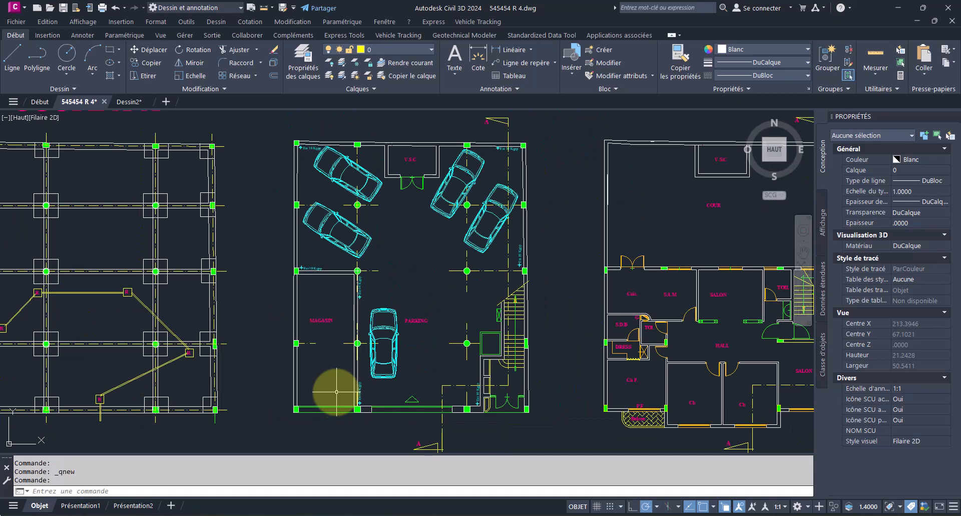
scroll(336, 392, down, 2)
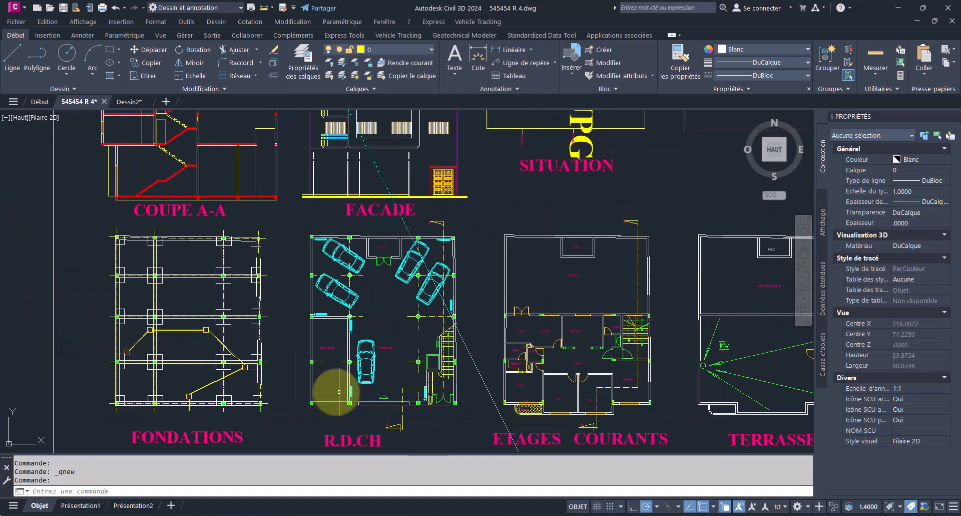
Step: Examine the columns, rooms and courtyard of the ETAGES COURANTS plan and compare them with the R.D.CH and FONDATIONS plans
mouse_move(576, 392)
middle_down()
mouse_move(451, 361)
mouse_move(390, 370)
middle_up()
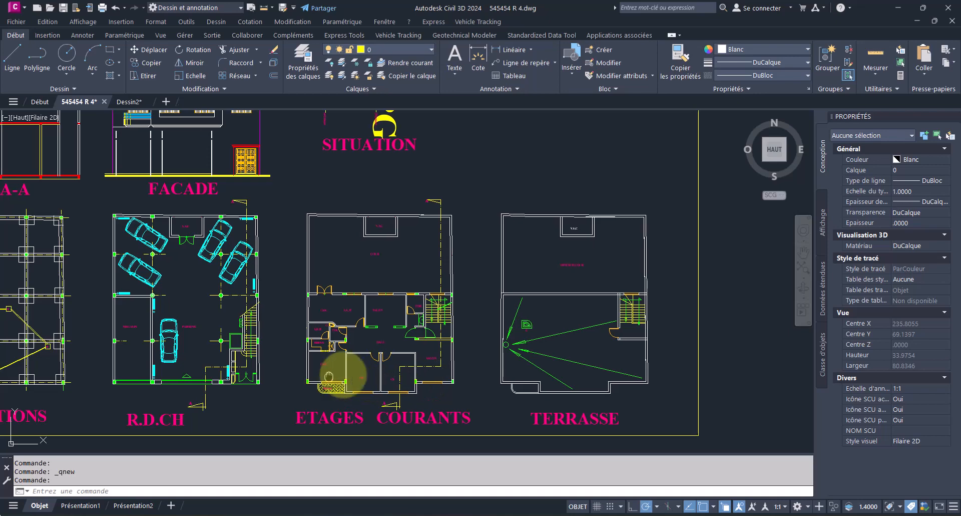
middle_drag(325, 376, 458, 359)
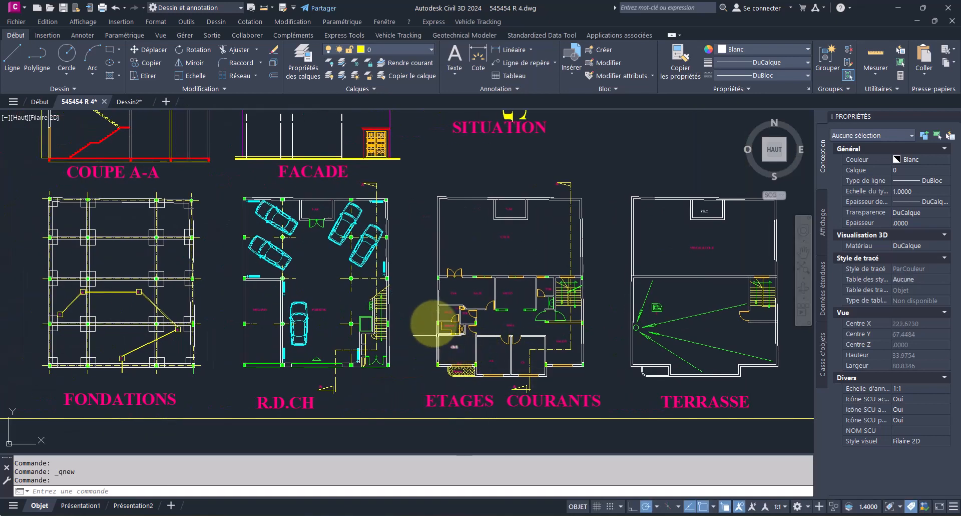
scroll(550, 338, up, 6)
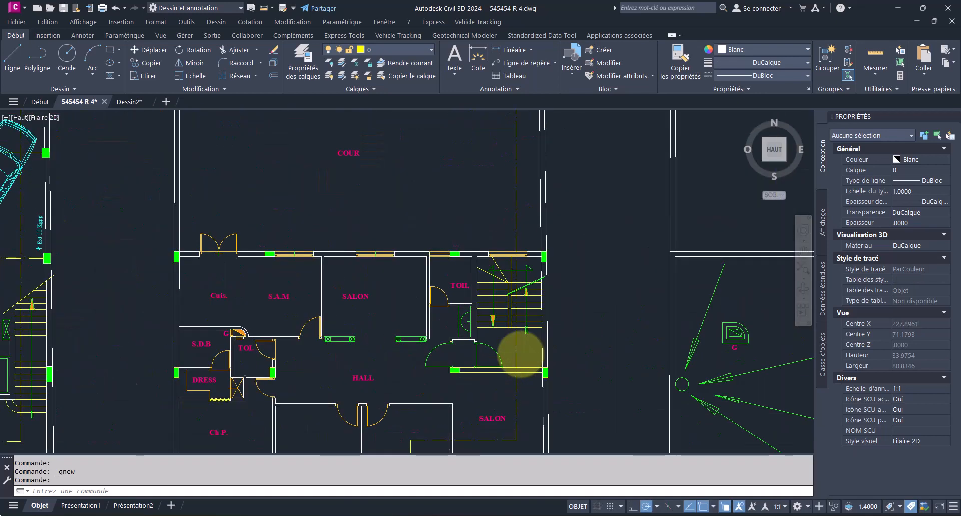
scroll(521, 353, down, 5)
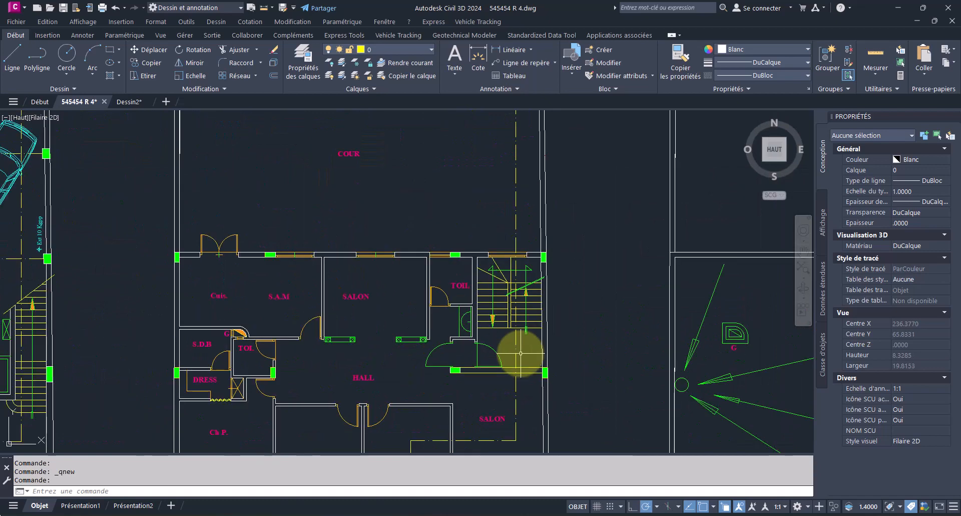
middle_drag(515, 360, 500, 297)
scroll(479, 345, up, 3)
scroll(479, 345, up, 2)
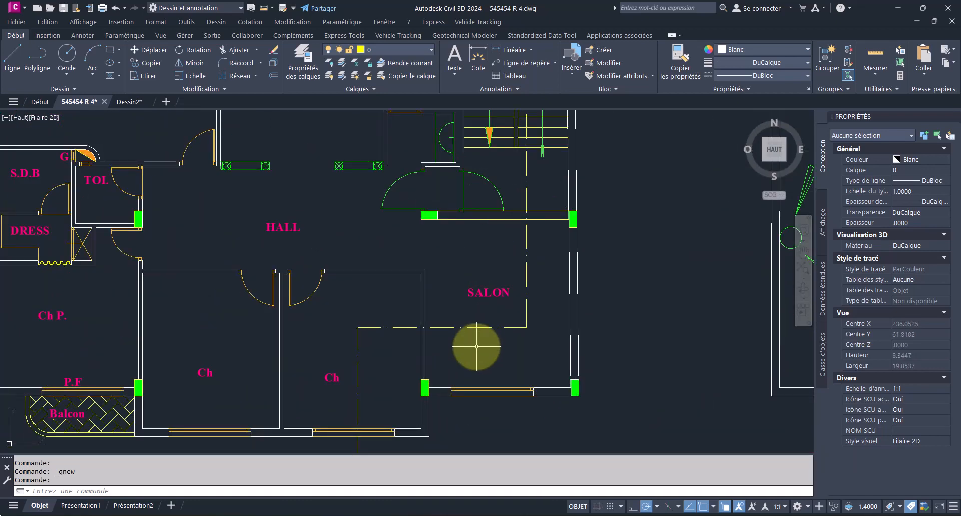
scroll(479, 345, down, 2)
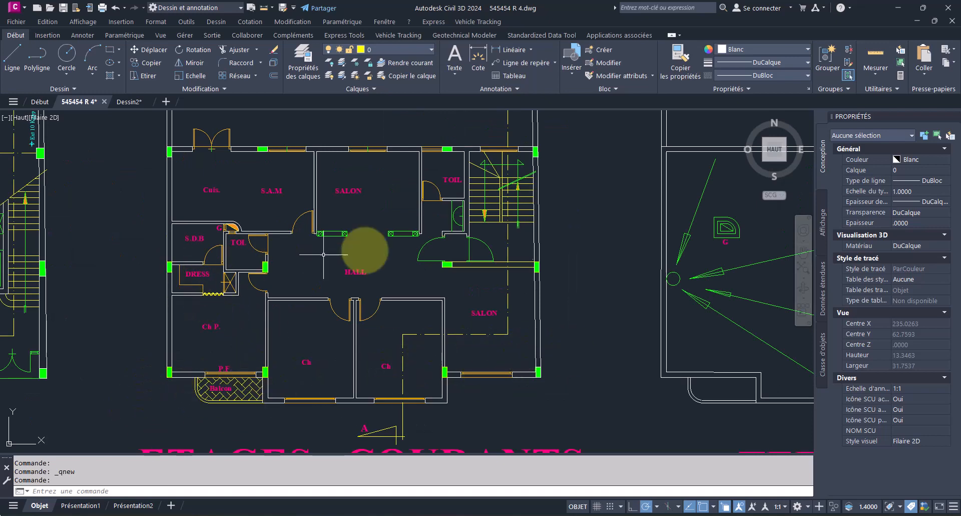
middle_drag(549, 250, 556, 351)
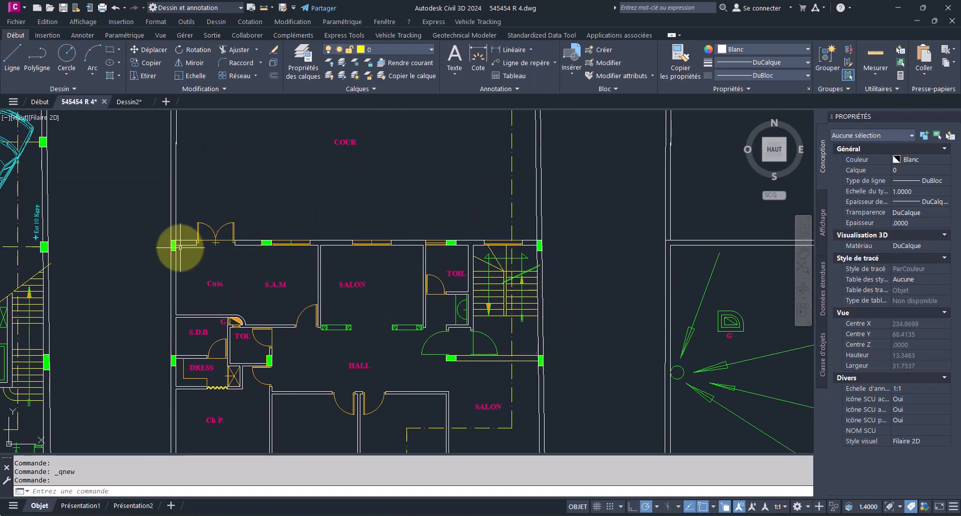
scroll(550, 264, down, 2)
middle_drag(550, 266, 556, 387)
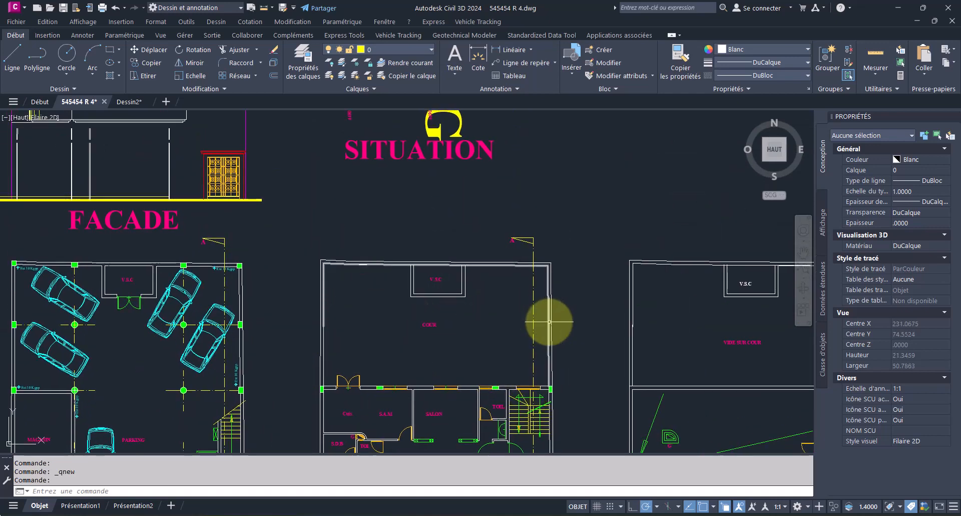
scroll(429, 334, up, 6)
scroll(431, 343, down, 6)
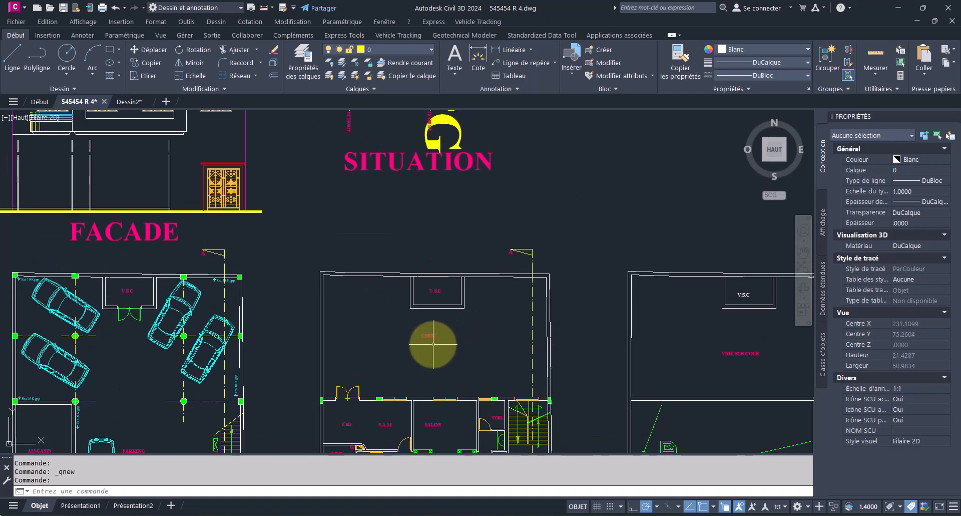
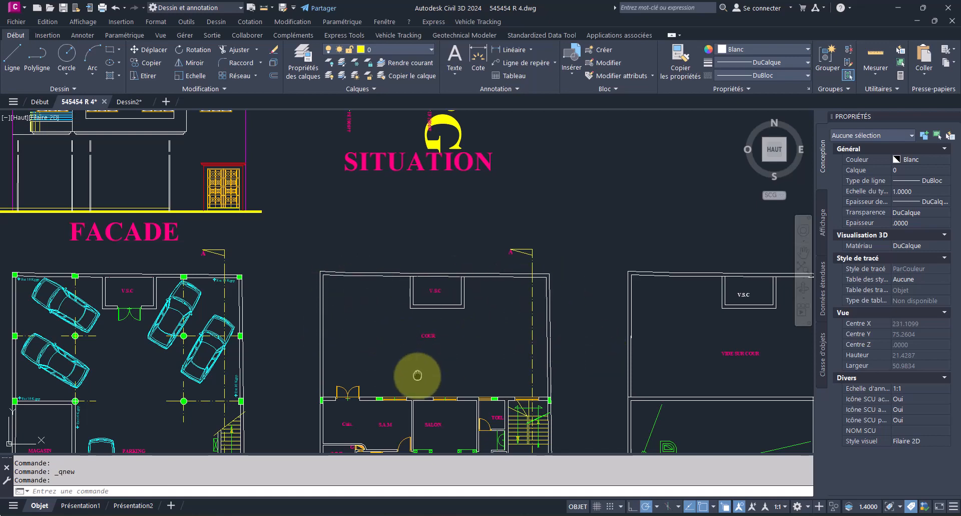
middle_drag(418, 375, 477, 257)
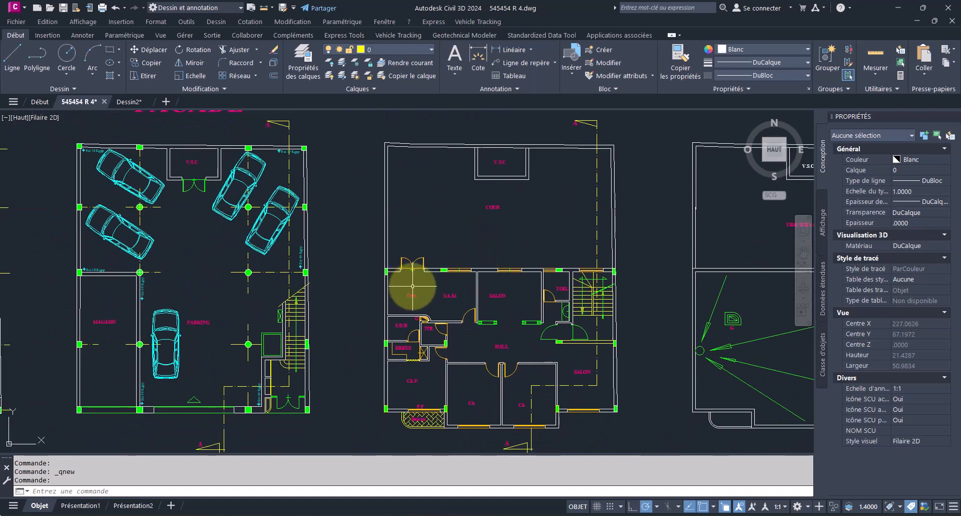
scroll(413, 286, down, 2)
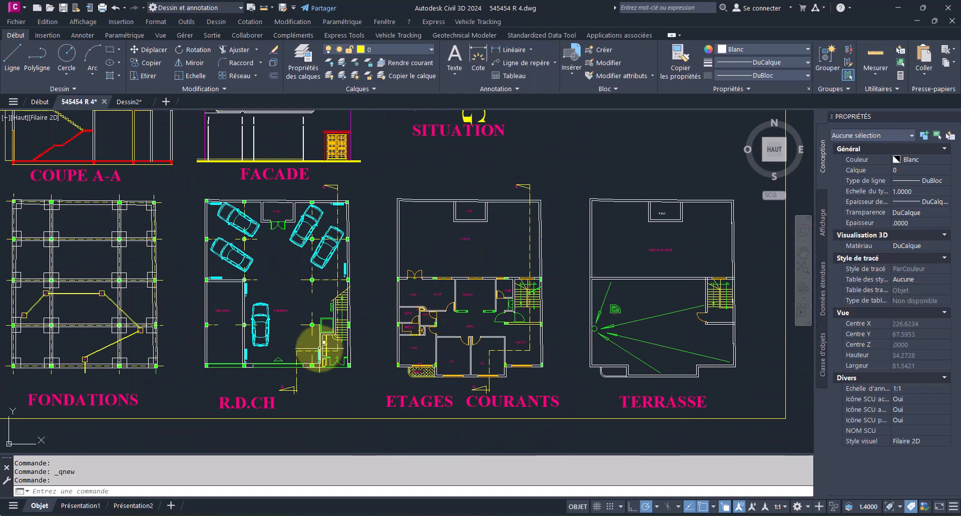
middle_drag(321, 347, 518, 353)
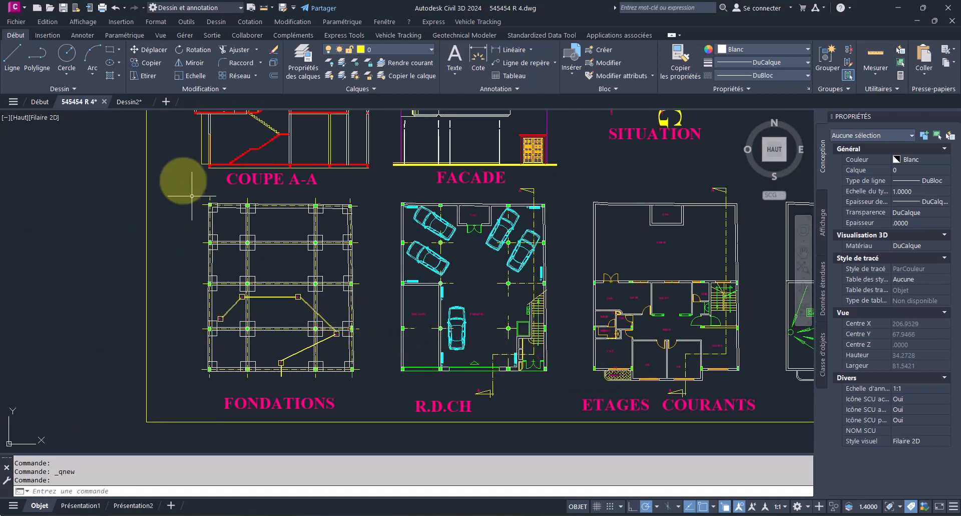
Step: Return to the Dessin2 drawing and make layer 2 the current layer
click(125, 102)
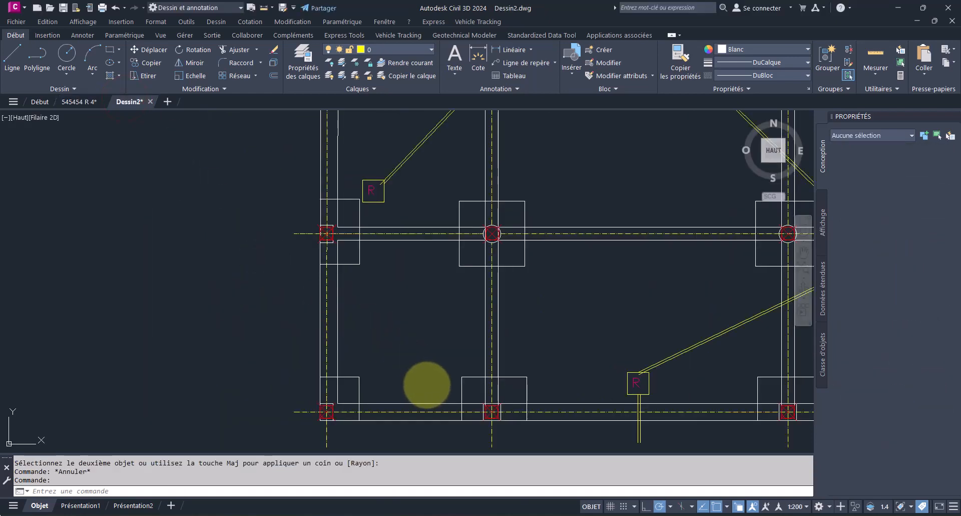
scroll(425, 386, down, 3)
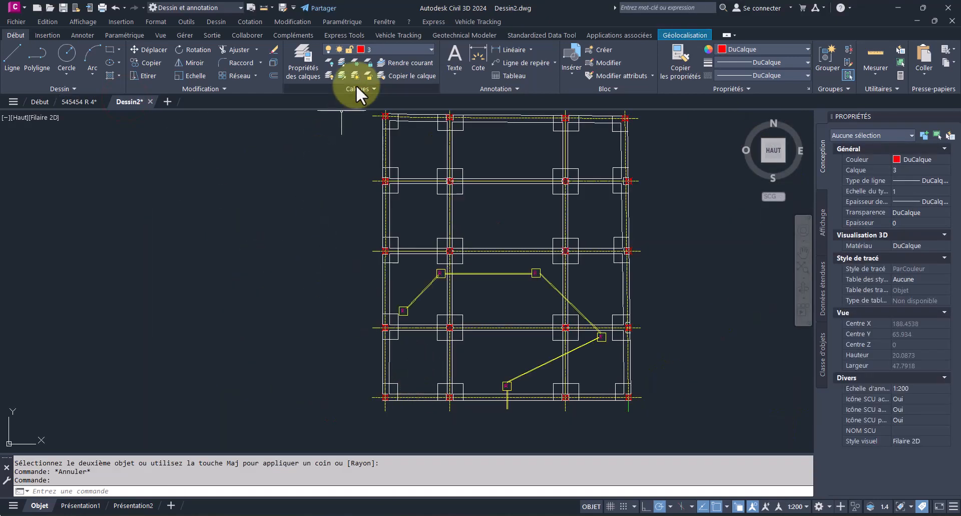
click(381, 48)
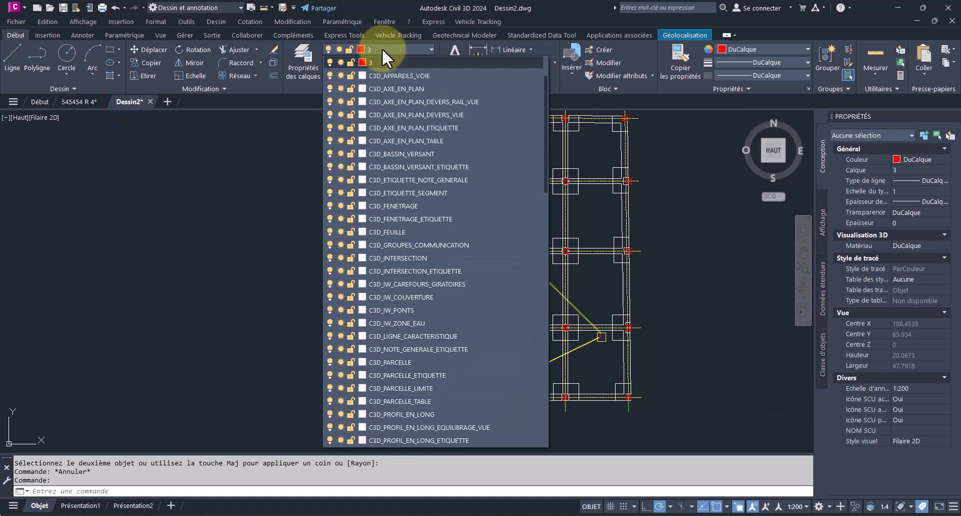
scroll(387, 86, up, 1)
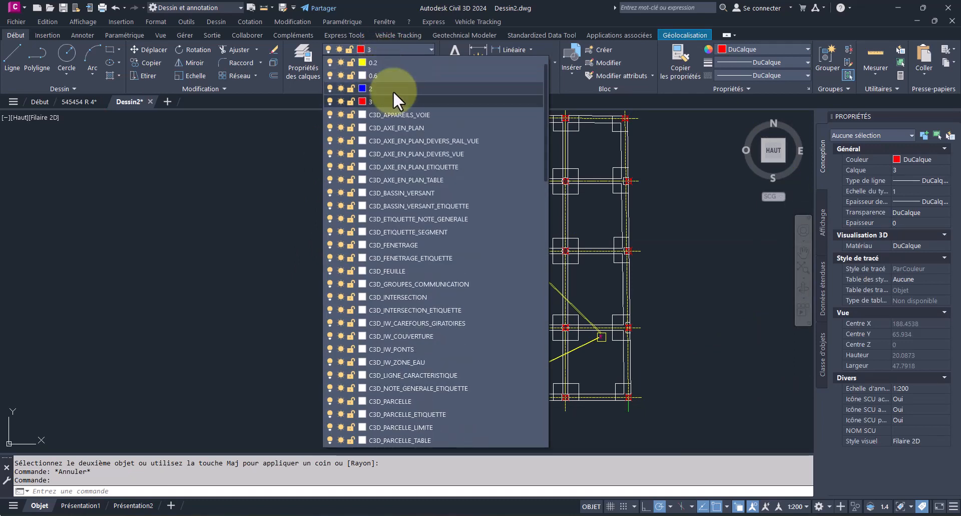
click(379, 89)
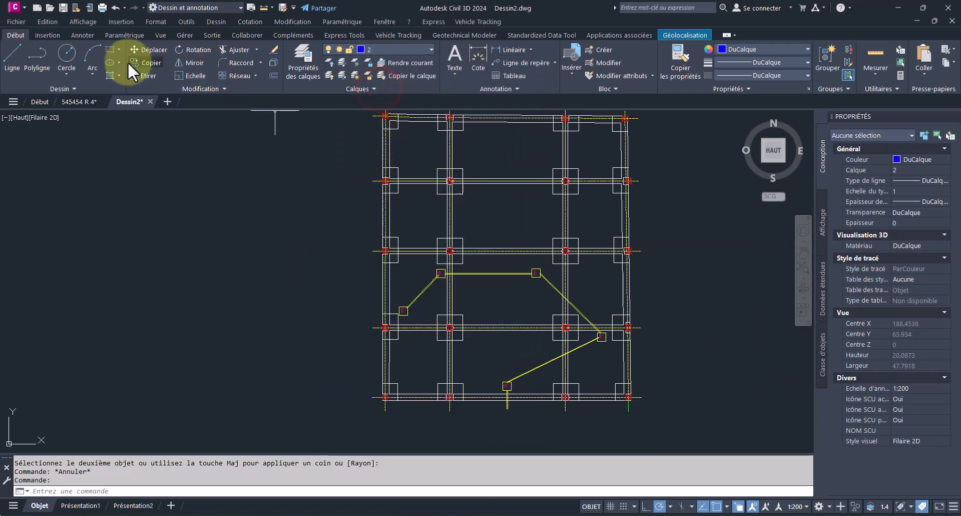
click(13, 63)
scroll(382, 398, up, 8)
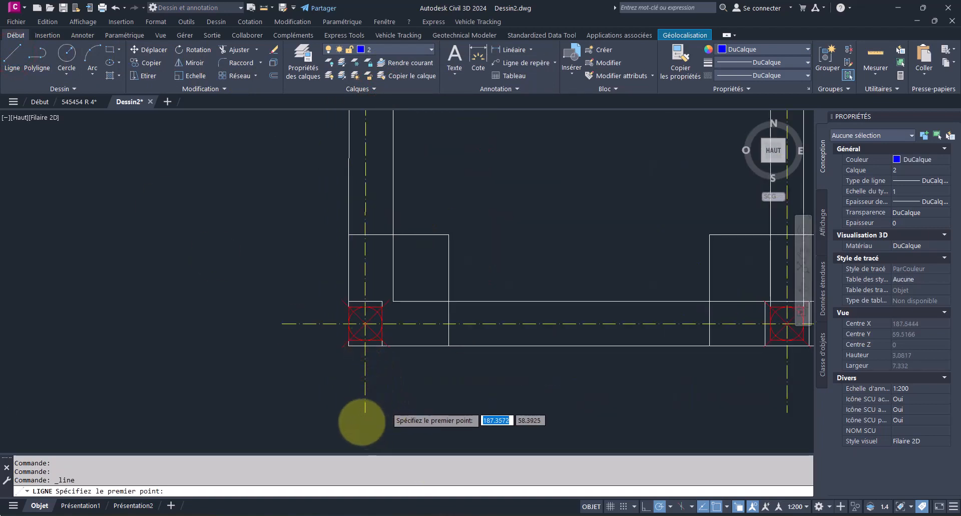
scroll(361, 415, up, 2)
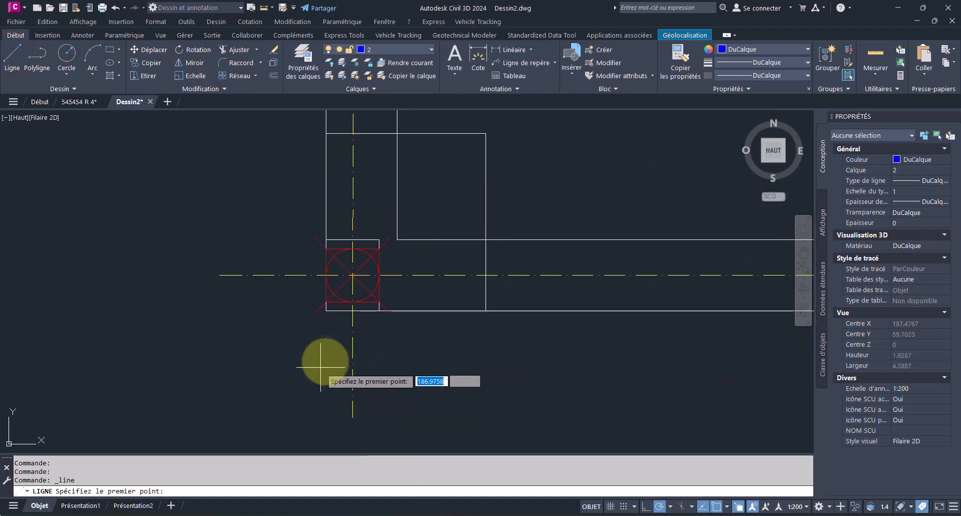
click(353, 275)
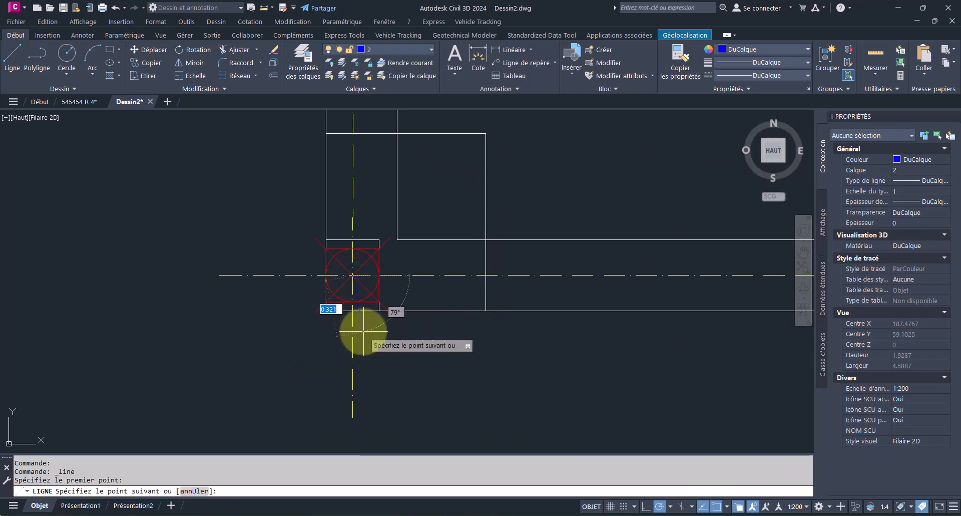
key(Escape)
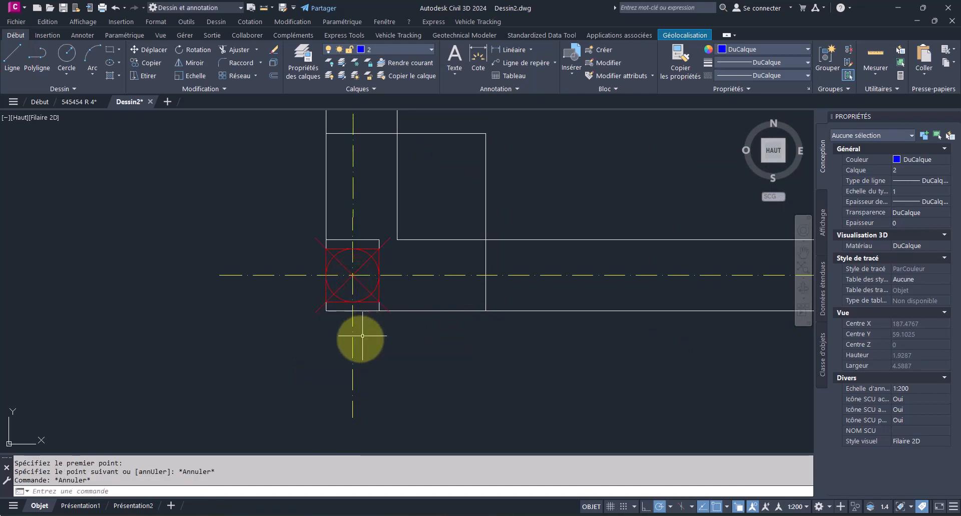
Step: Restrict the running object snaps to Noeud only, turning off Extrémité and Intersection
click(725, 507)
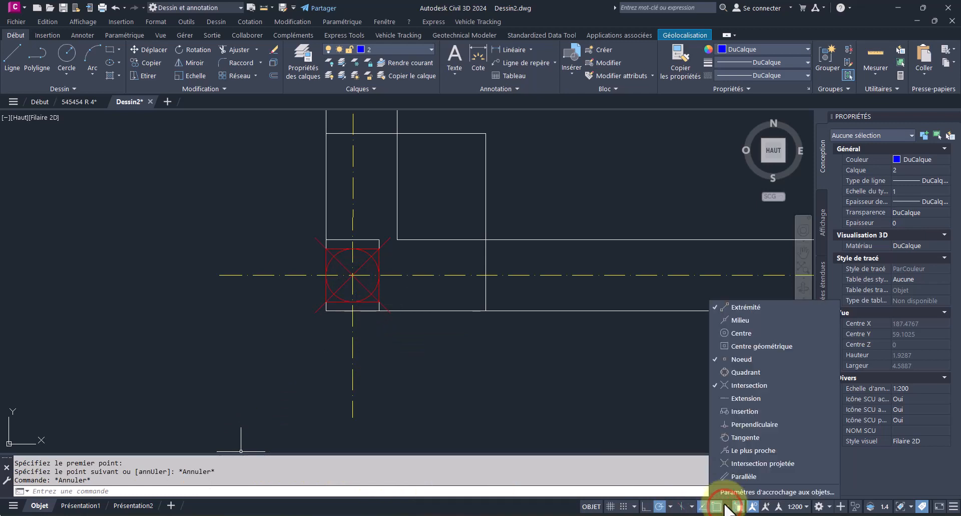
click(732, 383)
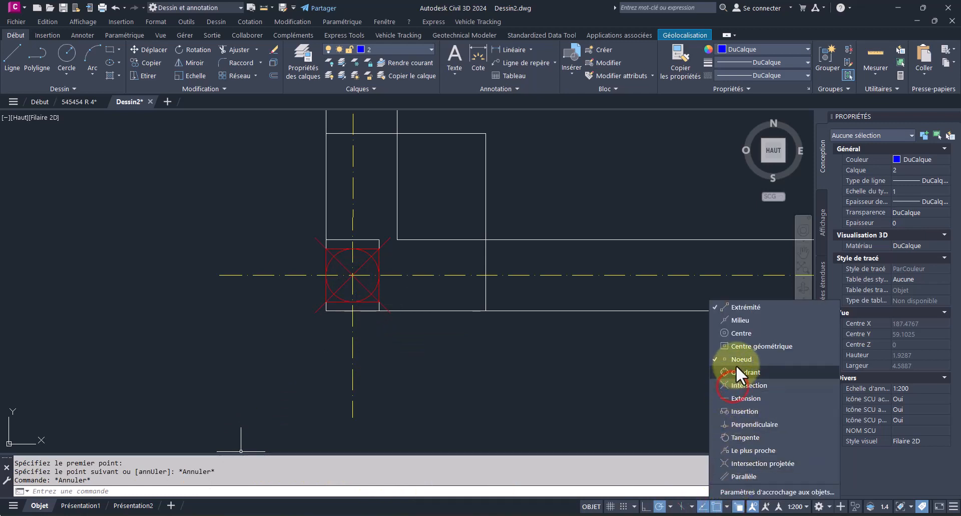
click(738, 357)
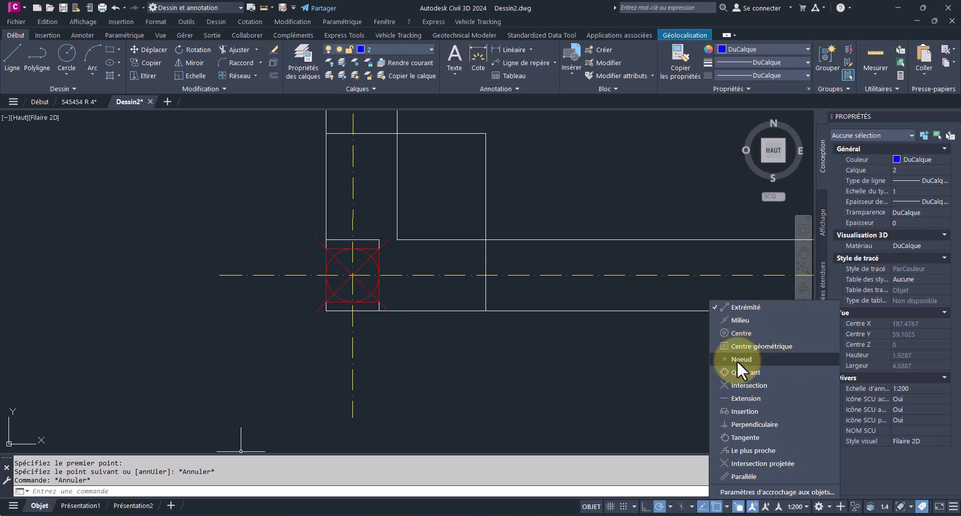
click(741, 308)
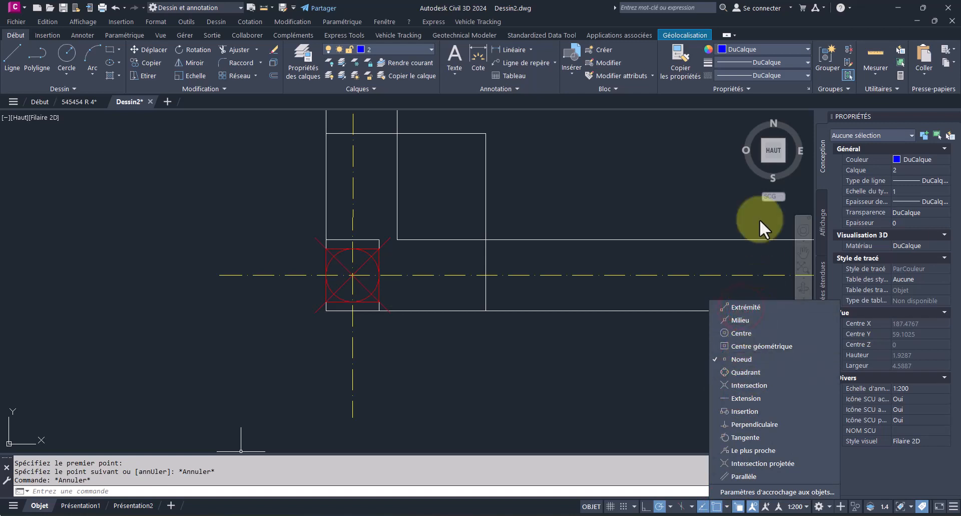
click(709, 104)
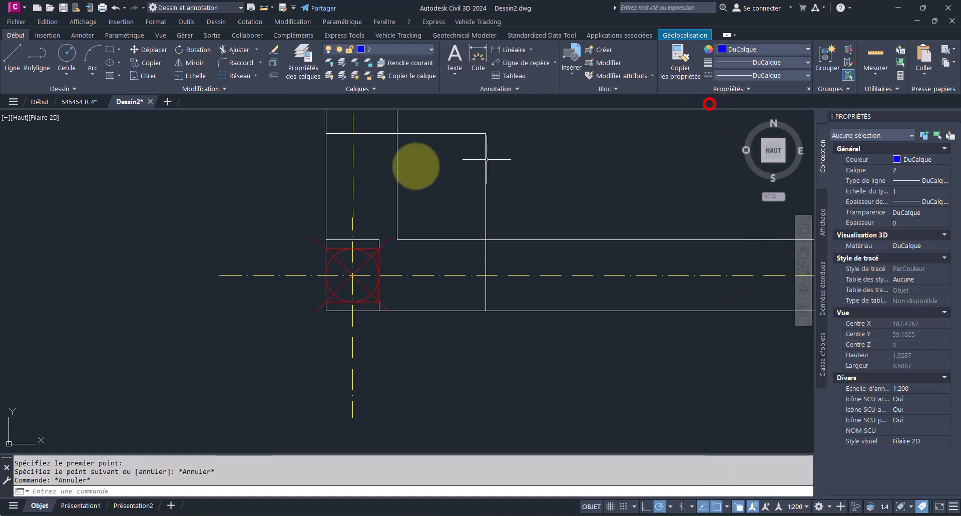
Step: Draw a line along the plan's bottom axis from the lower-left column's point marker to the lower-right column's point marker
click(11, 60)
click(360, 274)
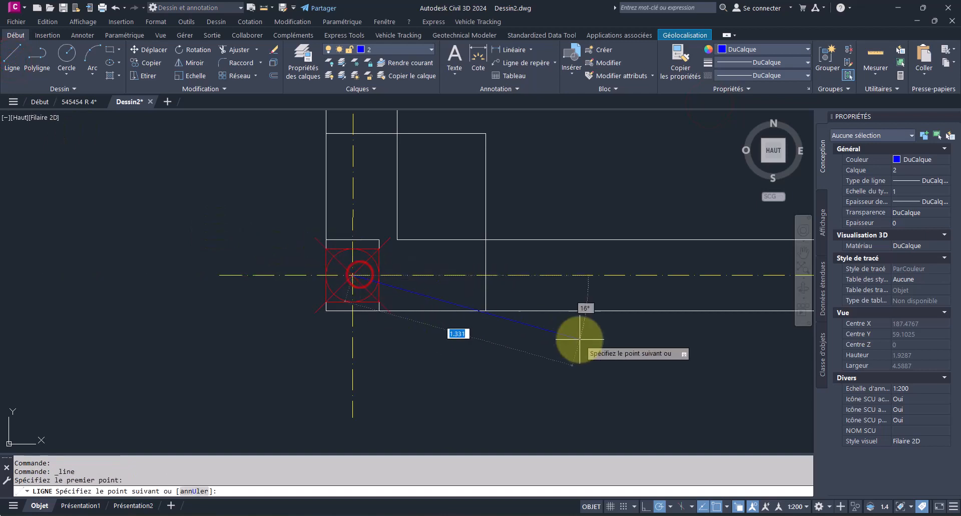
scroll(580, 337, down, 6)
middle_drag(576, 337, 470, 338)
middle_drag(665, 338, 259, 356)
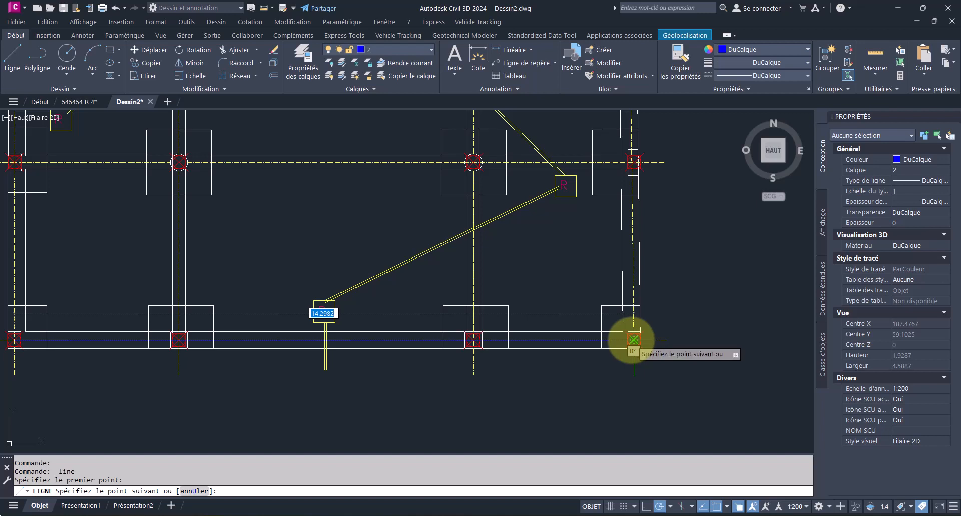
click(634, 340)
key(Escape)
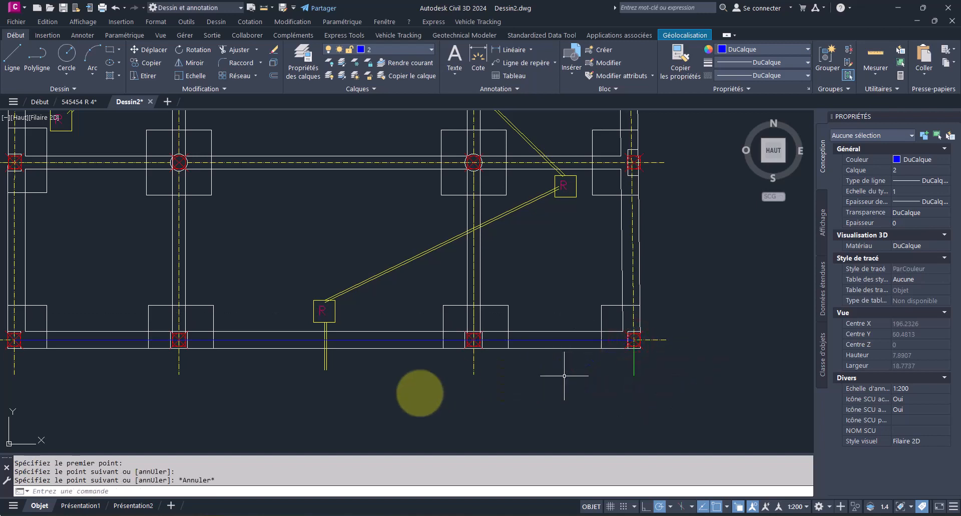
Step: Examine how the new blue line meets the point markers of the two intermediate columns on the bottom axis
scroll(179, 340, up, 8)
scroll(303, 303, up, 4)
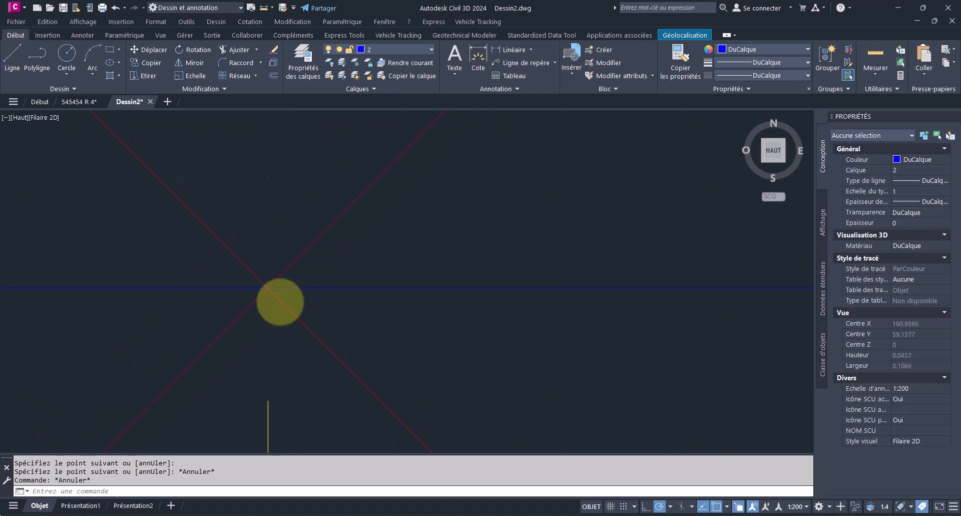
scroll(280, 302, down, 10)
scroll(590, 313, up, 4)
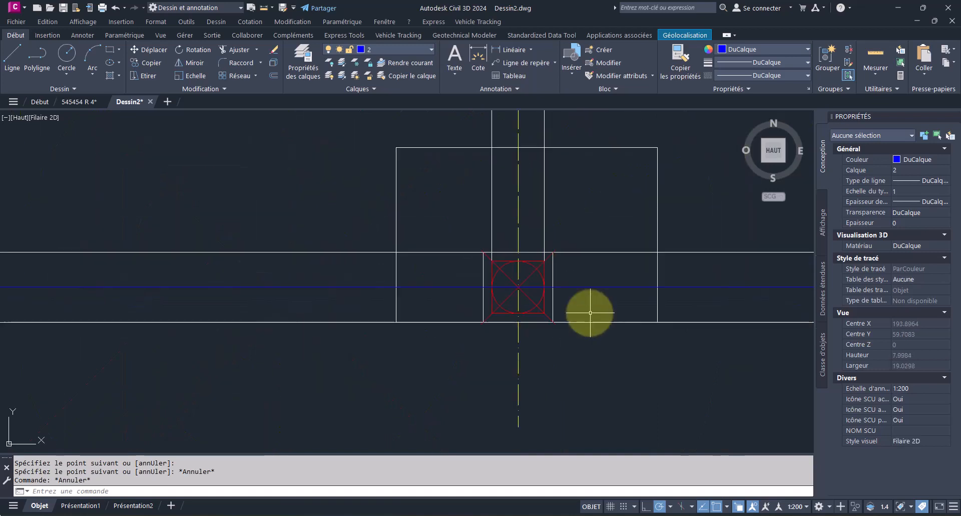
scroll(506, 295, up, 10)
scroll(357, 157, up, 9)
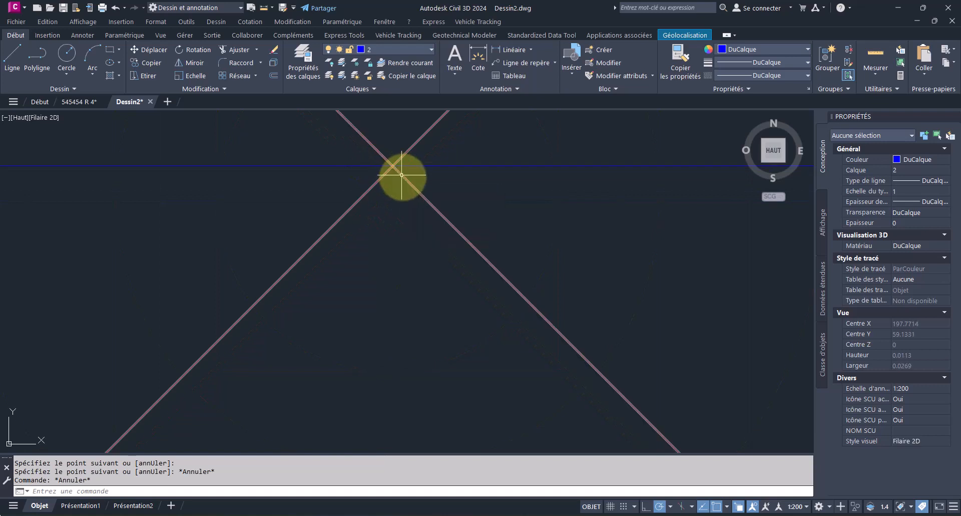
middle_drag(401, 174, 409, 186)
scroll(412, 194, down, 10)
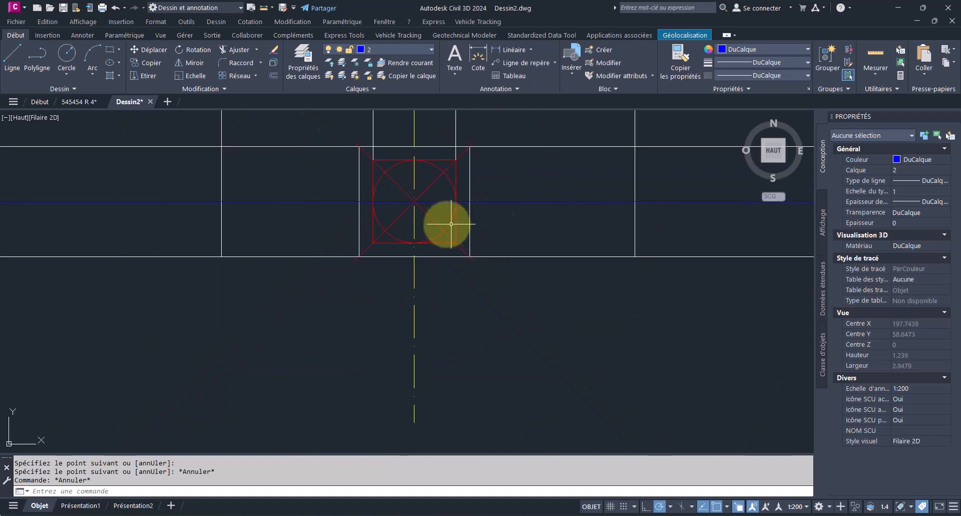
Step: Stretch the blue line's right end back to the point marker of the second column on the bottom axis
click(515, 203)
scroll(476, 262, down, 2)
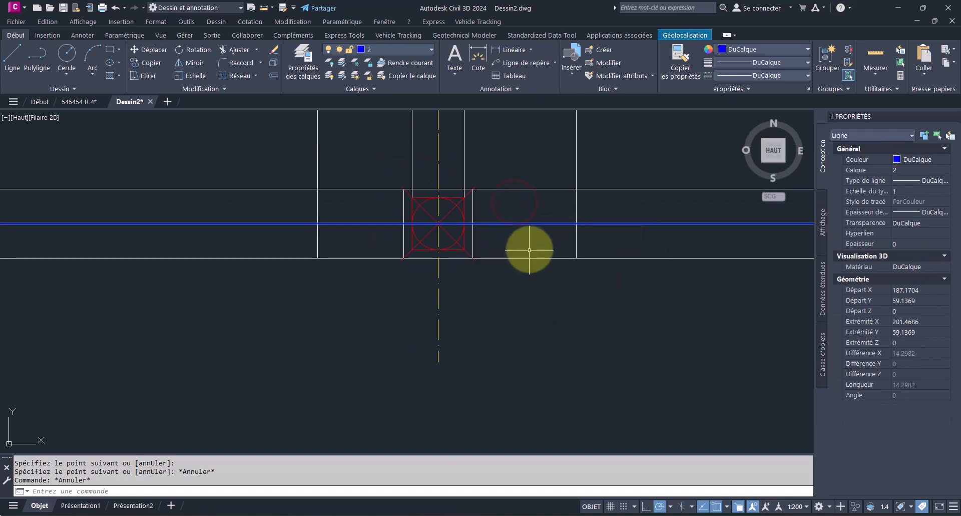
click(528, 222)
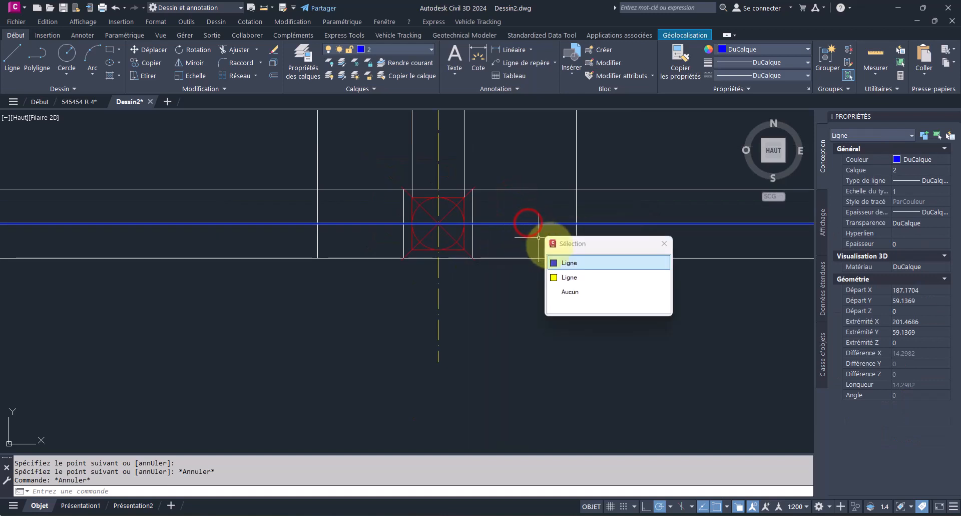
click(573, 269)
scroll(526, 281, down, 5)
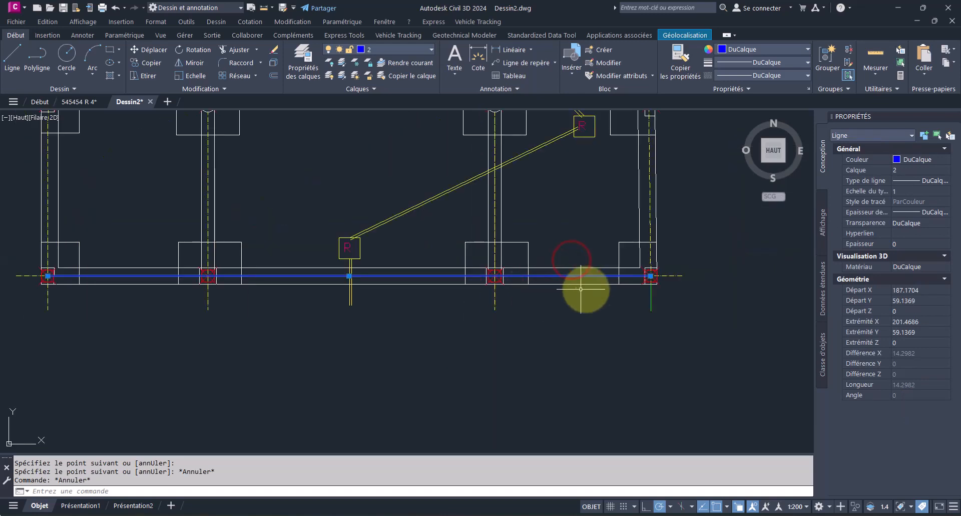
click(650, 275)
scroll(225, 270, up, 6)
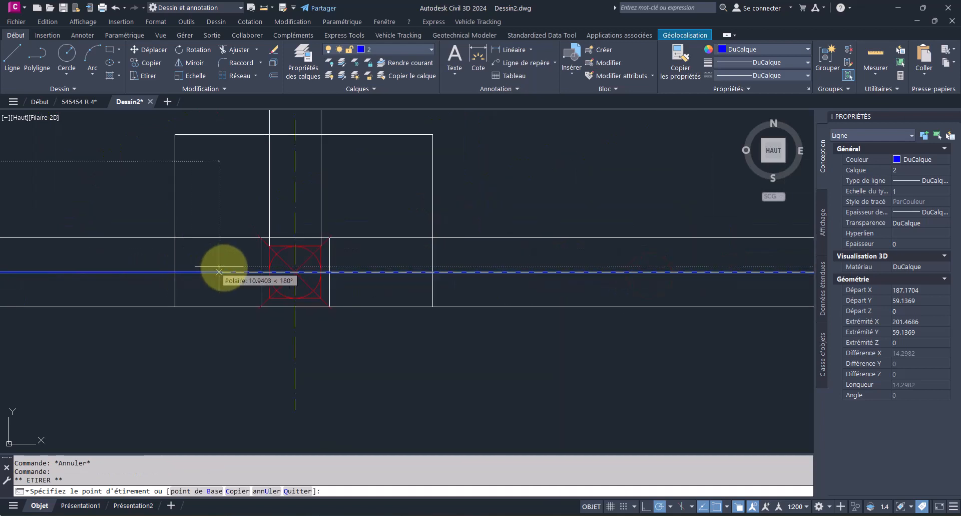
scroll(285, 273, up, 2)
click(333, 275)
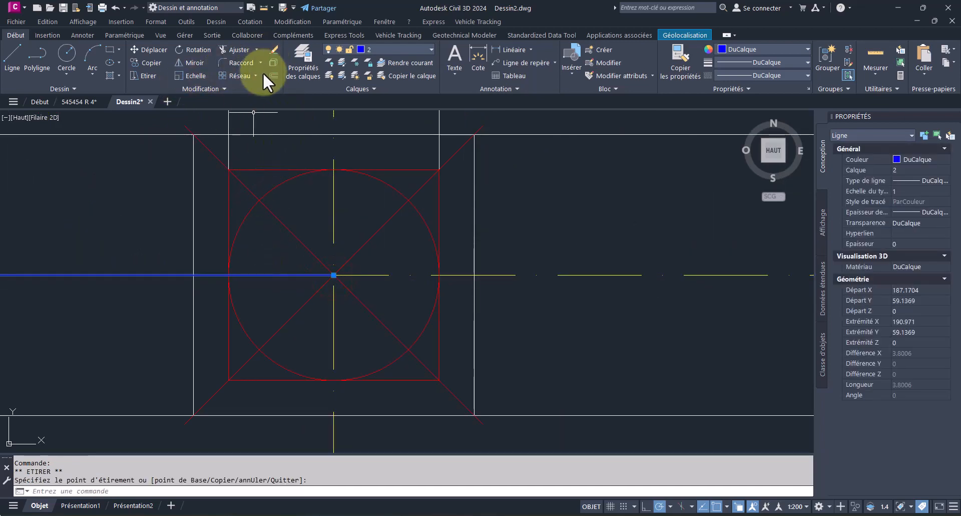
key(Escape)
key(Escape)
Step: Start Extend with the rightmost vertical axis, at the lower-right column, as the boundary edge
click(256, 50)
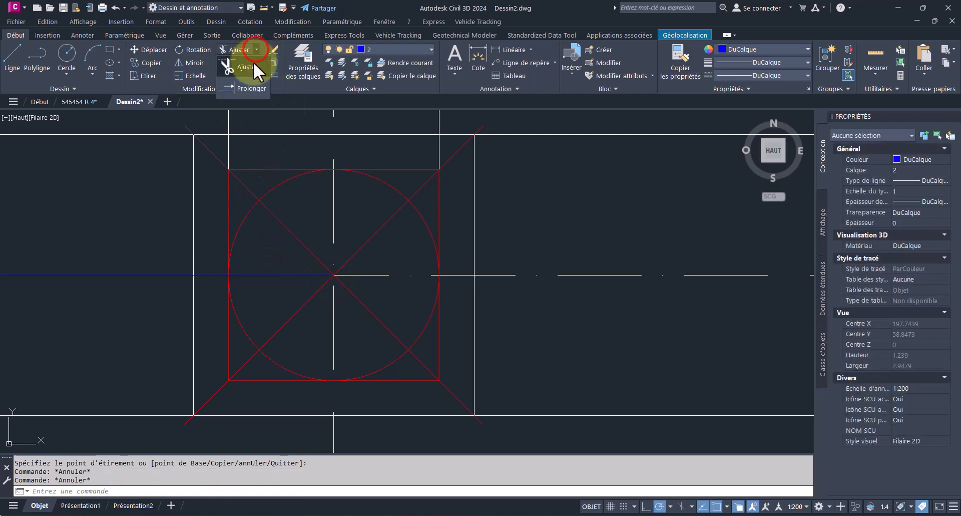
click(251, 88)
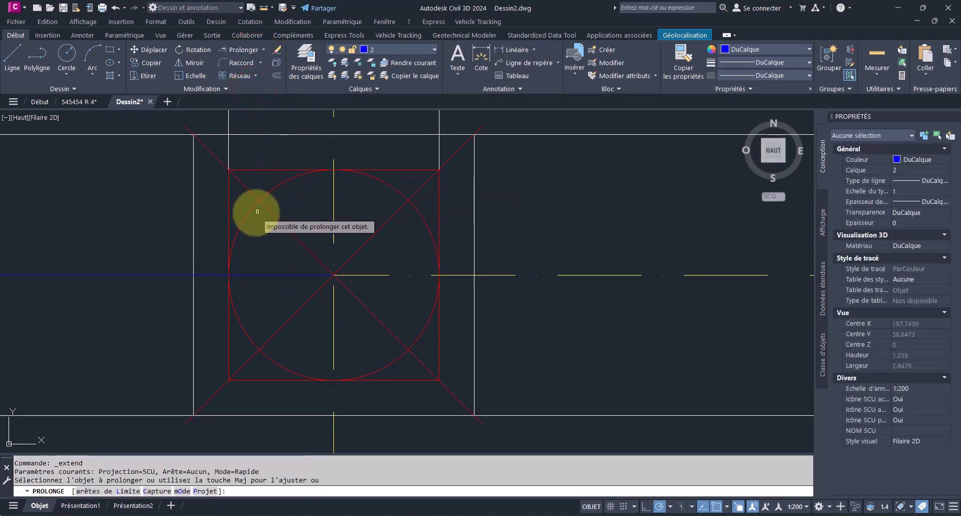
click(111, 492)
scroll(226, 386, down, 8)
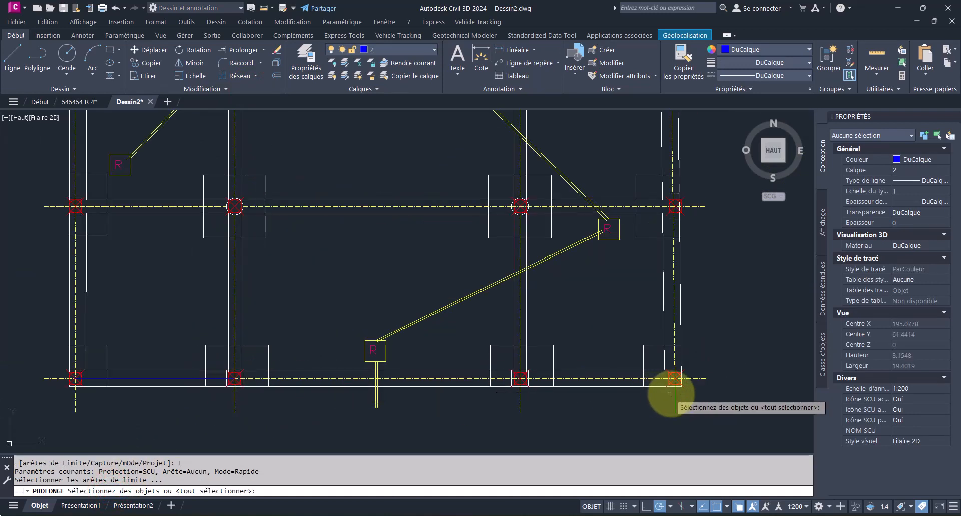
scroll(669, 393, up, 15)
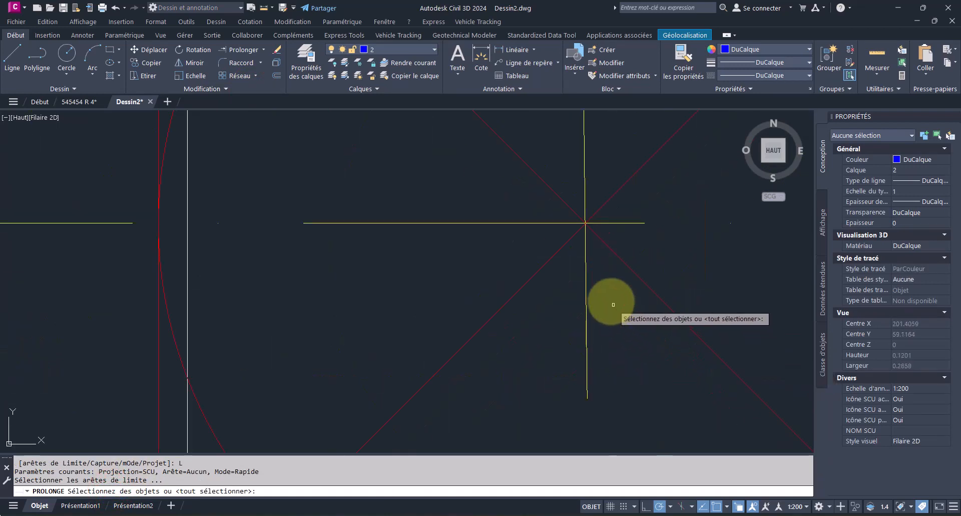
click(586, 261)
scroll(576, 271, down, 15)
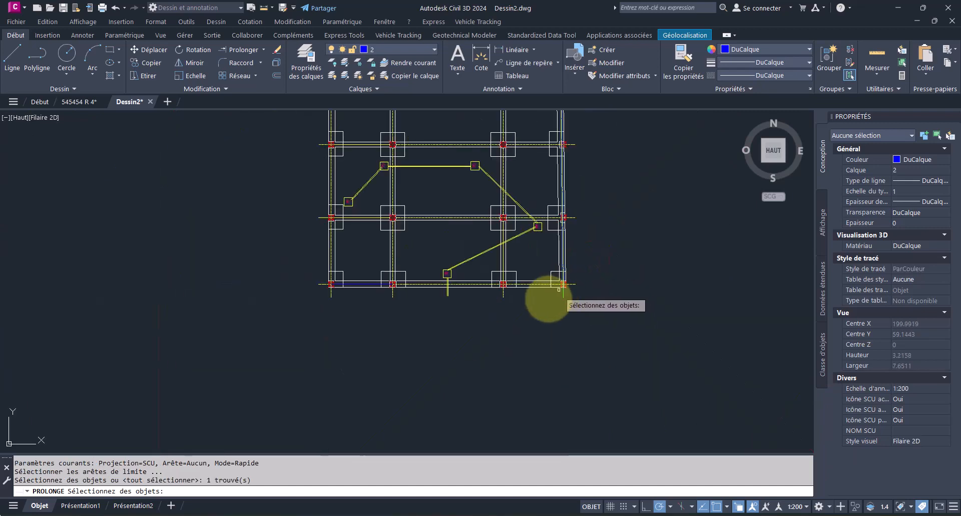
key(Return)
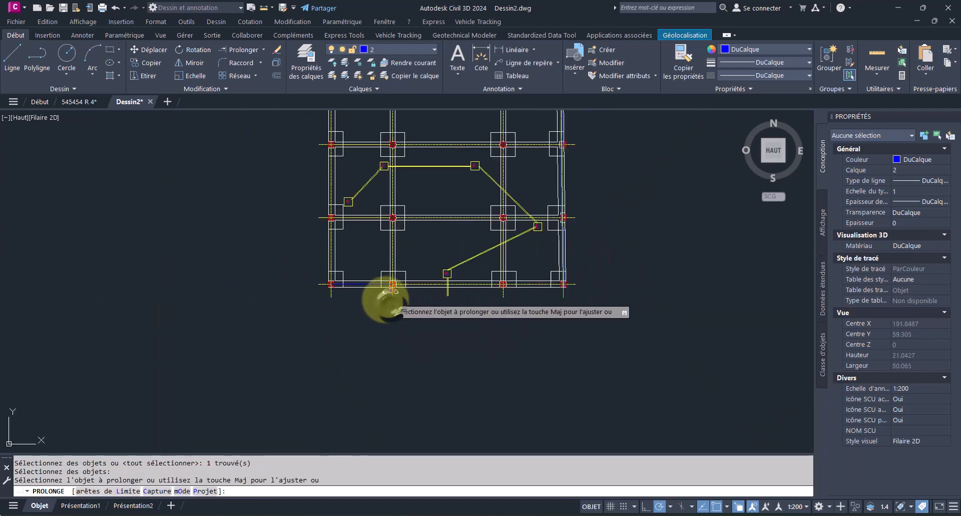
Step: Extend the shortened blue line from the second column to the boundary axis and check its end at the lower-right marker
scroll(389, 283, up, 12)
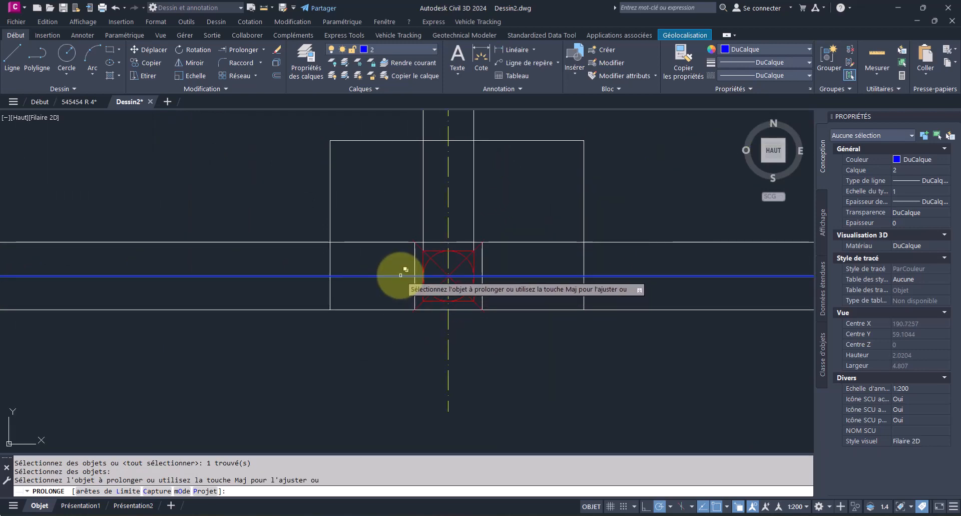
click(400, 275)
click(452, 323)
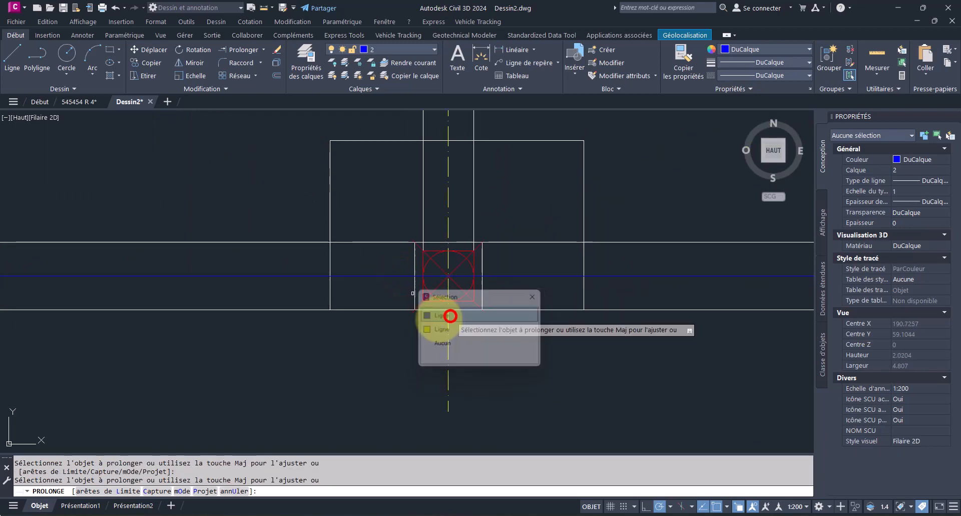
scroll(342, 337, down, 10)
scroll(450, 325, up, 10)
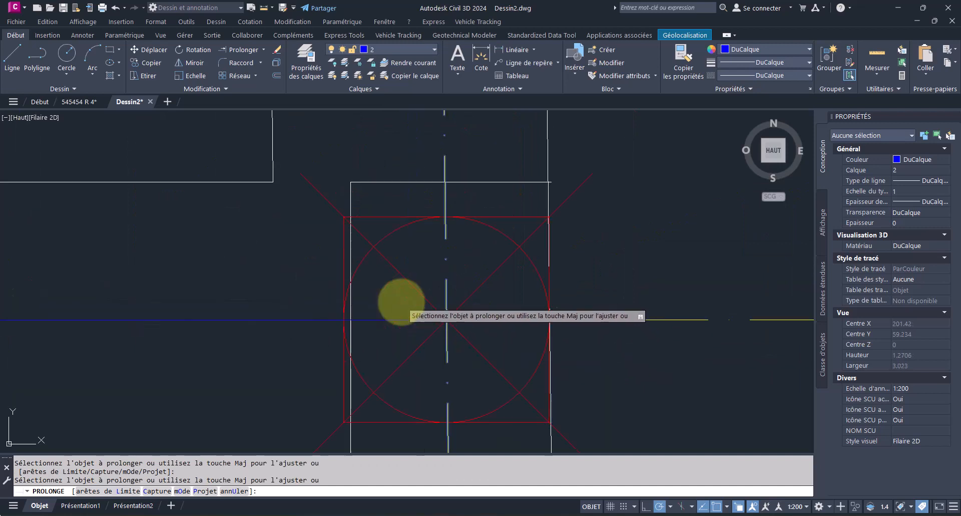
key(Escape)
scroll(473, 350, up, 5)
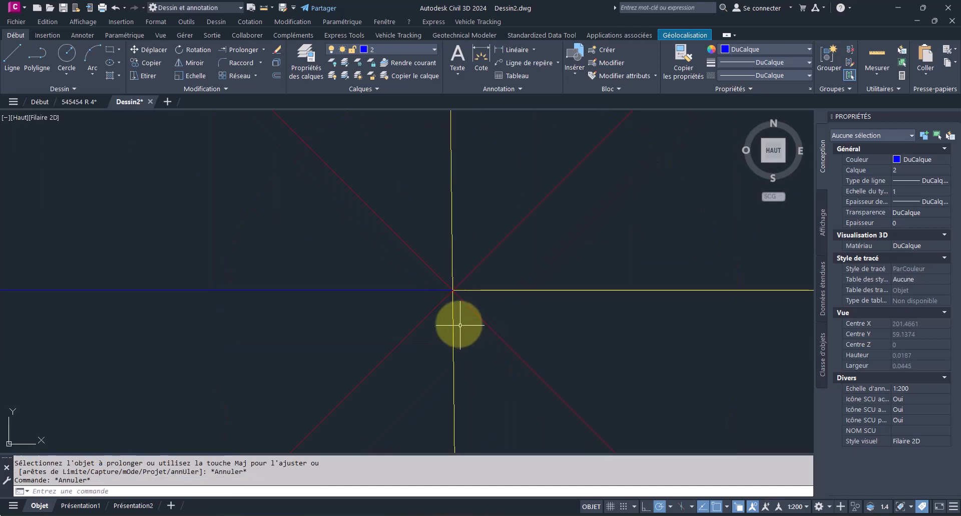
scroll(443, 286, up, 5)
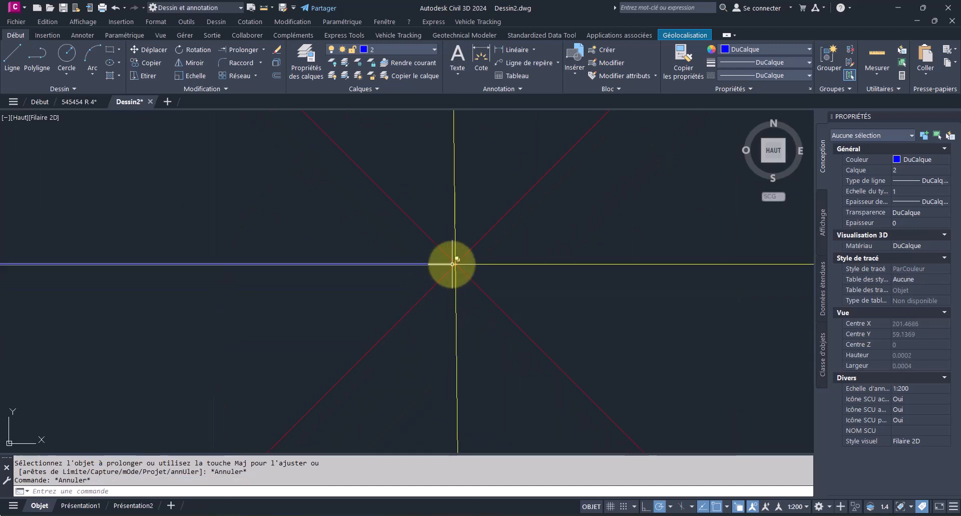
scroll(380, 270, up, 5)
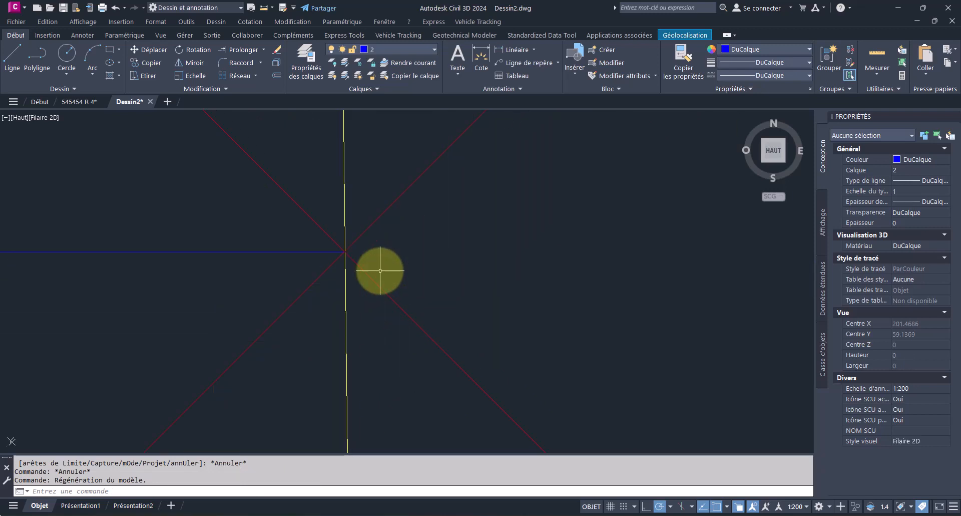
scroll(418, 284, down, 15)
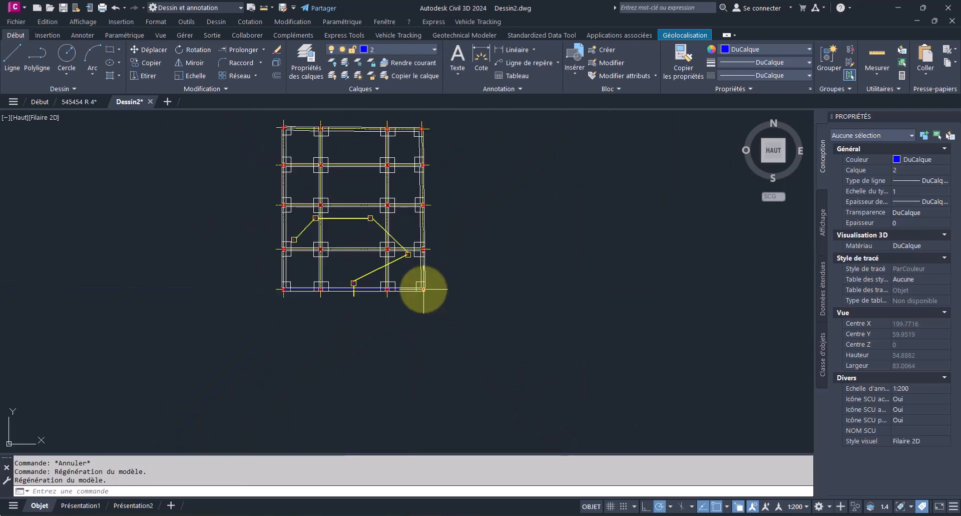
Step: Copy the bottom blue line from the lower-left column's marker to the leftmost marker of the second axis row
scroll(310, 290, up, 10)
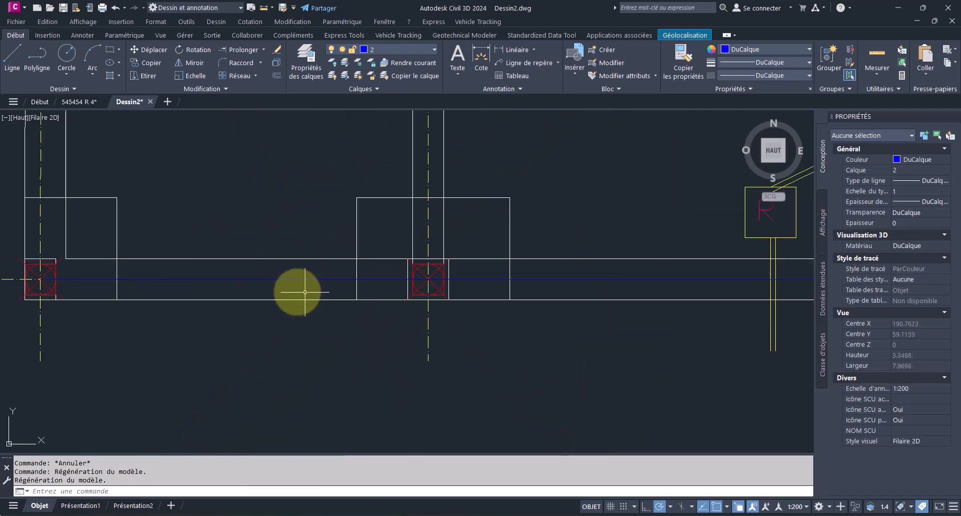
click(257, 279)
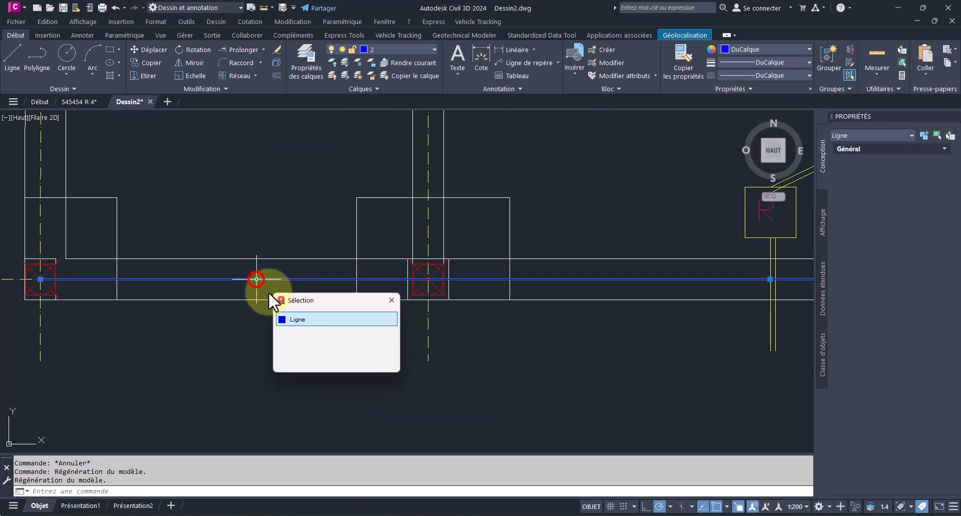
click(304, 318)
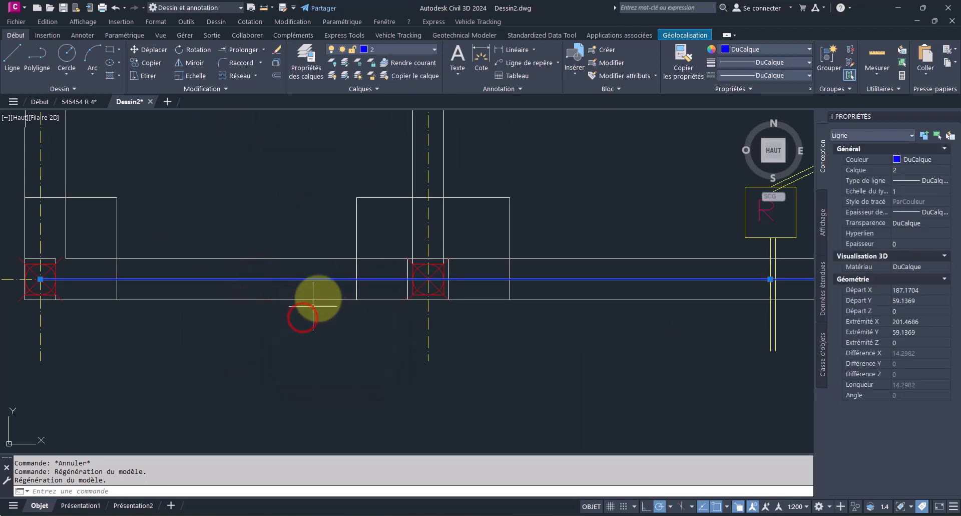
click(146, 62)
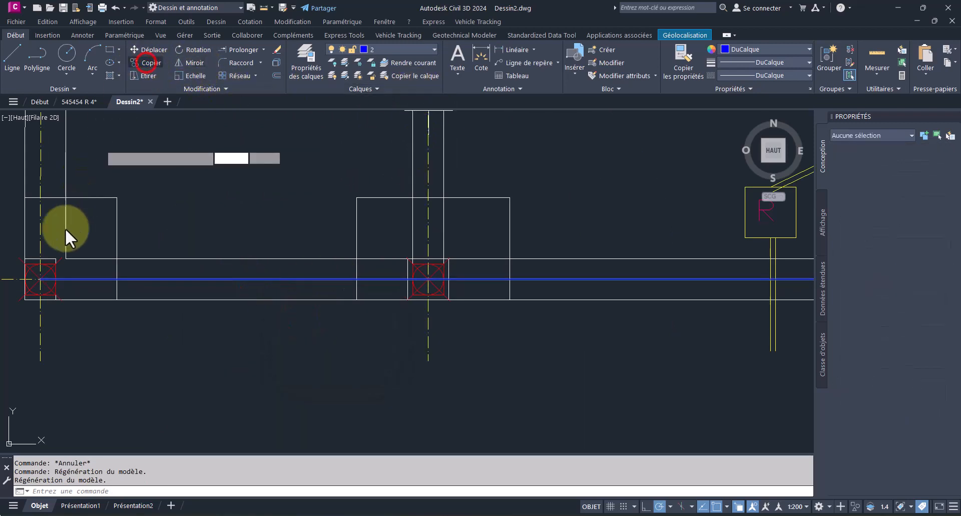
click(40, 279)
scroll(286, 318, down, 3)
scroll(188, 114, up, 3)
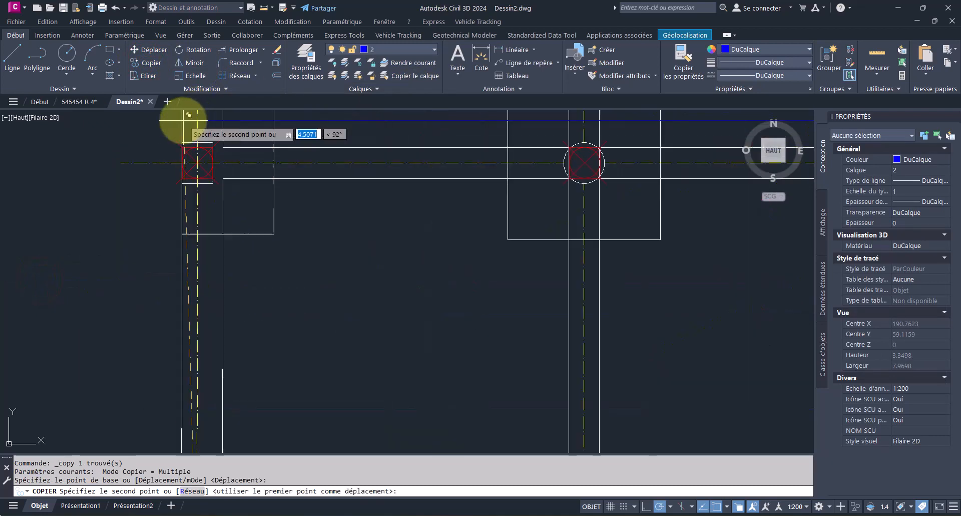
scroll(188, 114, up, 2)
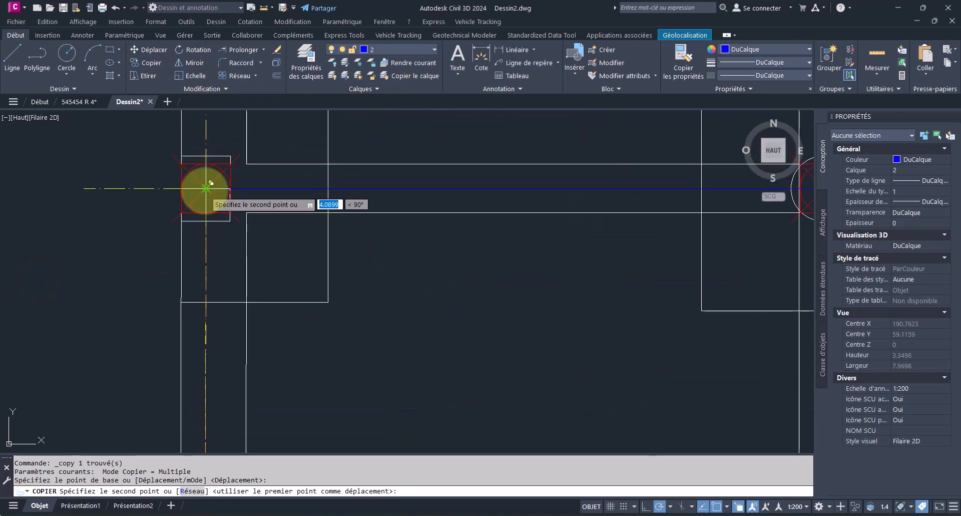
click(206, 188)
Step: Place further copies of the blue line at the leftmost markers of the third and fourth axis rows
scroll(300, 196, down, 5)
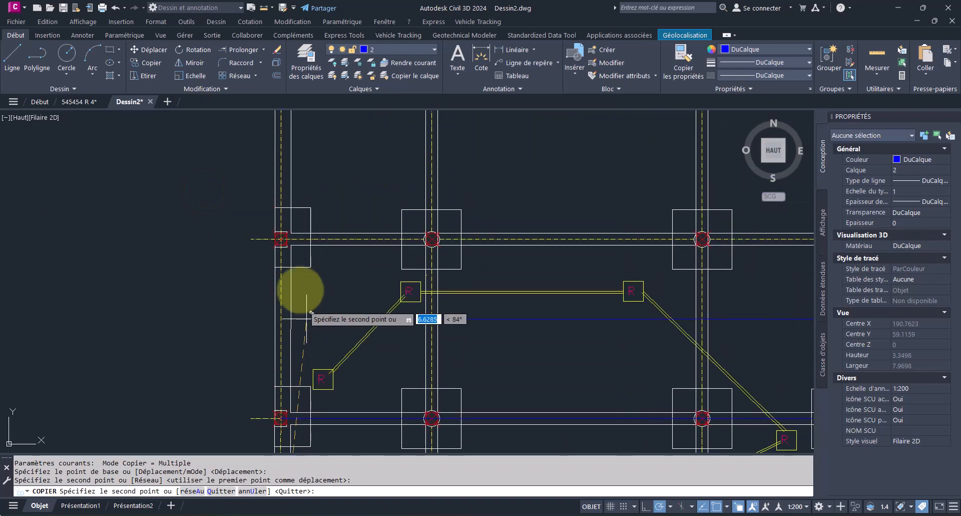
scroll(279, 236, up, 4)
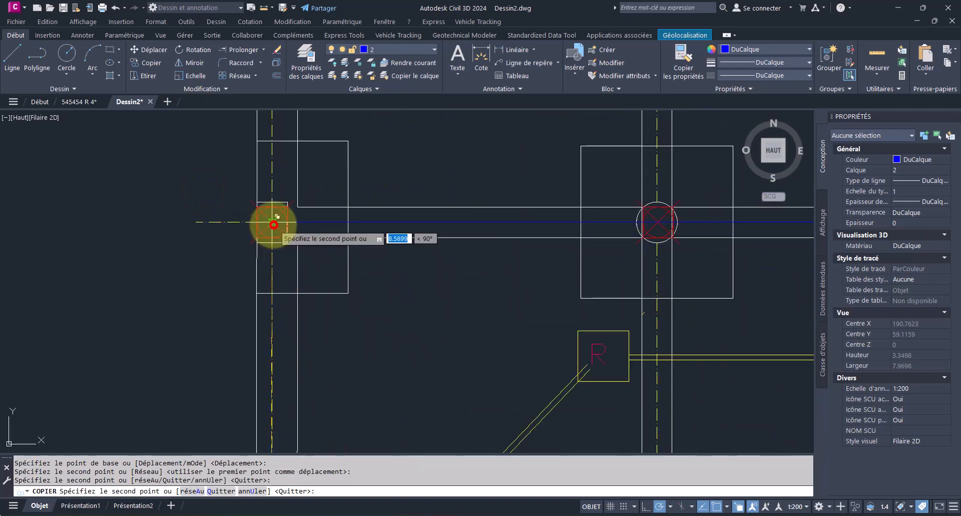
scroll(273, 224, down, 5)
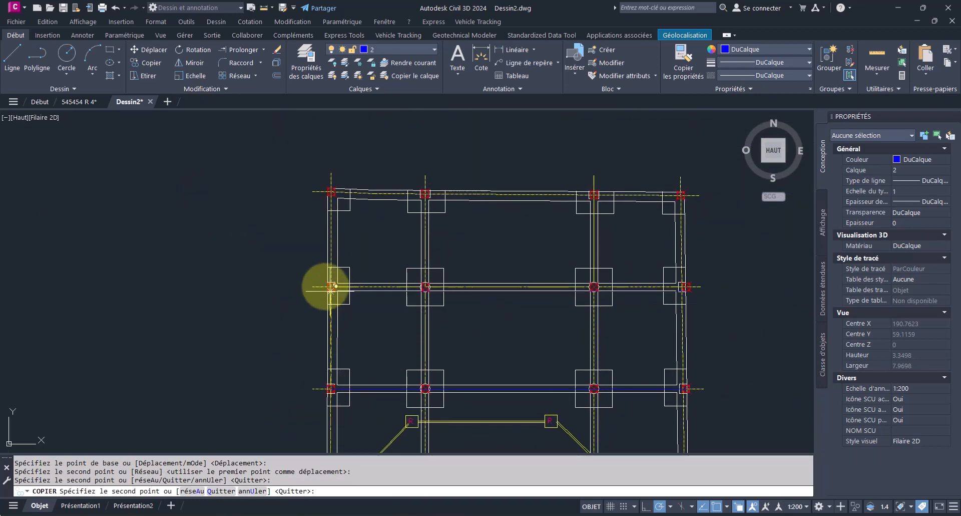
scroll(335, 287, up, 4)
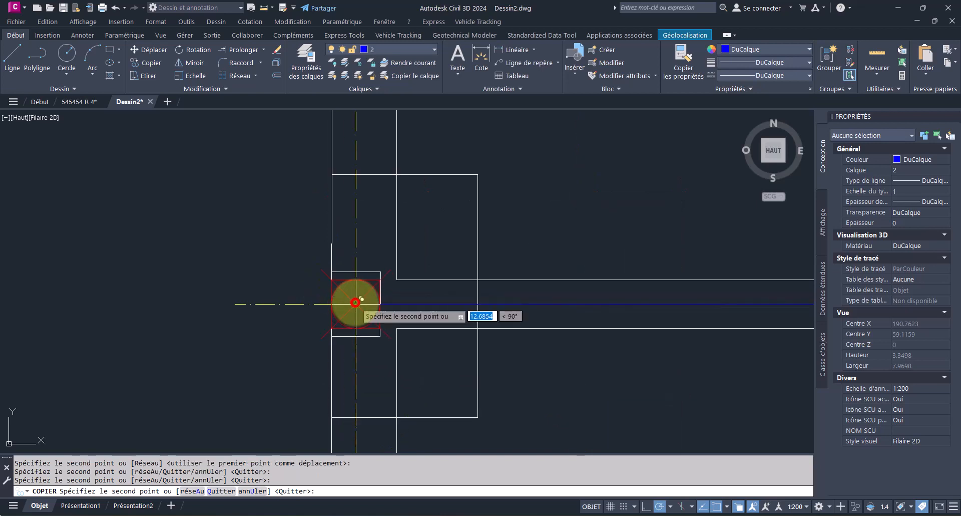
Step: Place the last copy of the blue line at the second column's marker on the top axis row and finish copying
scroll(355, 302, down, 2)
scroll(376, 356, down, 2)
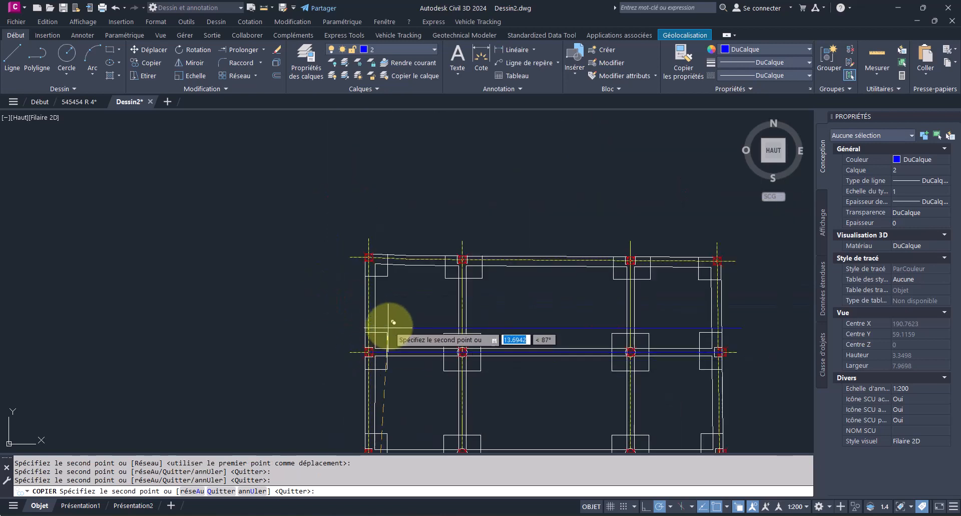
scroll(382, 273, up, 4)
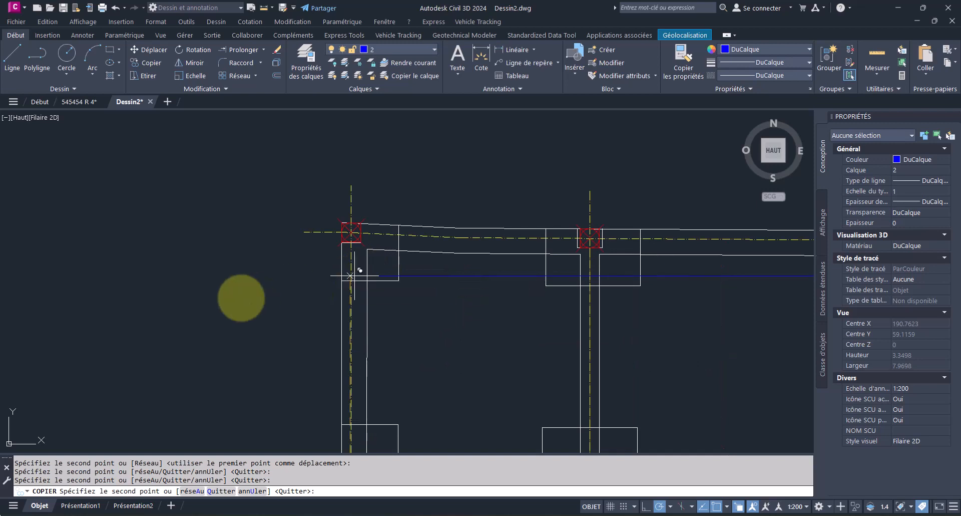
scroll(245, 298, down, 2)
scroll(456, 260, up, 5)
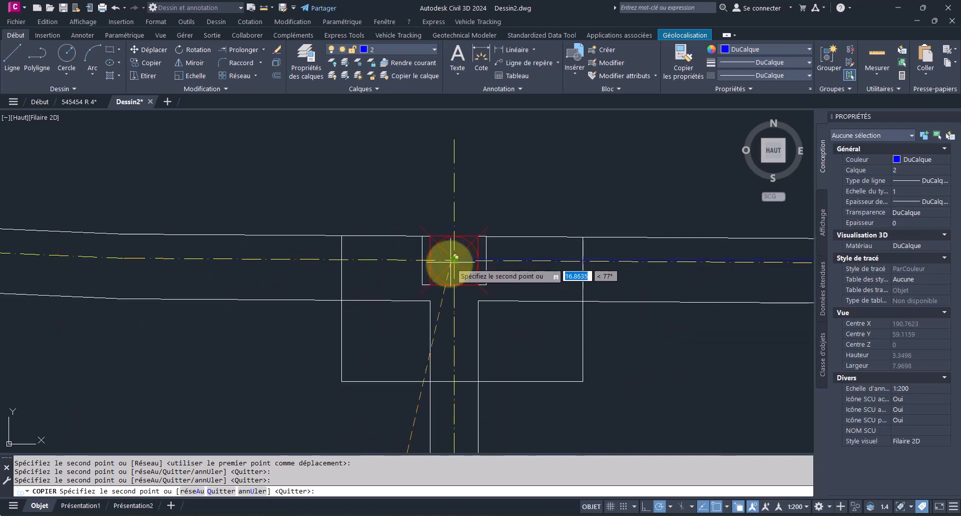
scroll(461, 259, up, 6)
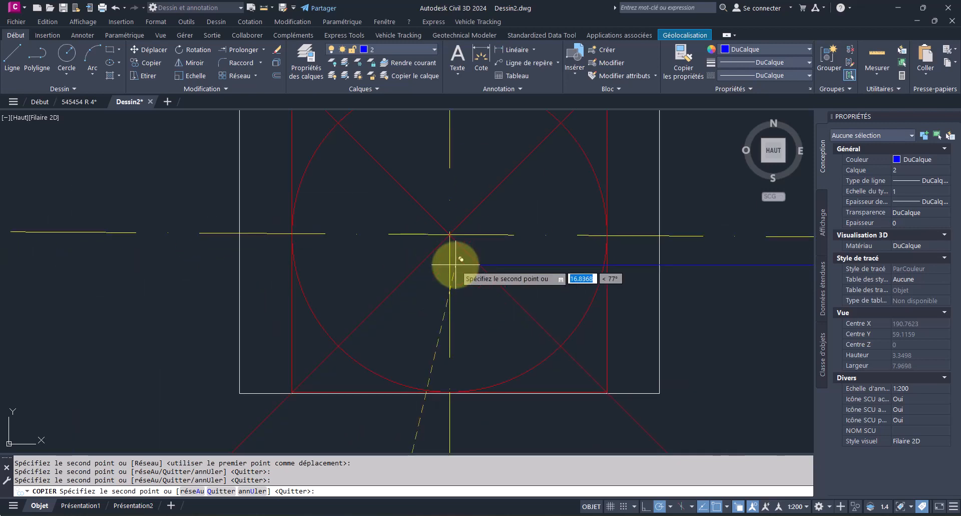
scroll(388, 269, down, 5)
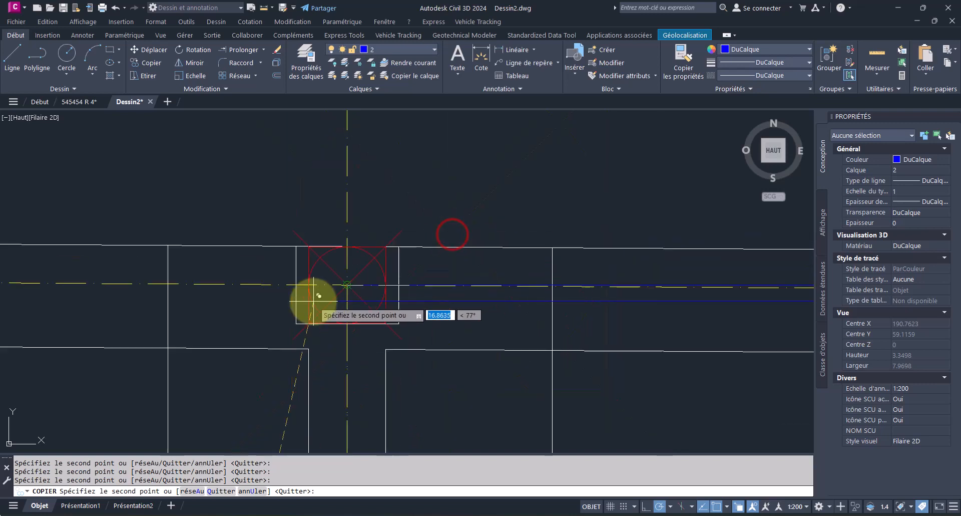
key(Escape)
Step: Stretch the overlong end of the top-row blue line to the upper-right column's marker and check its alignment at the column markers
scroll(590, 311, up, 5)
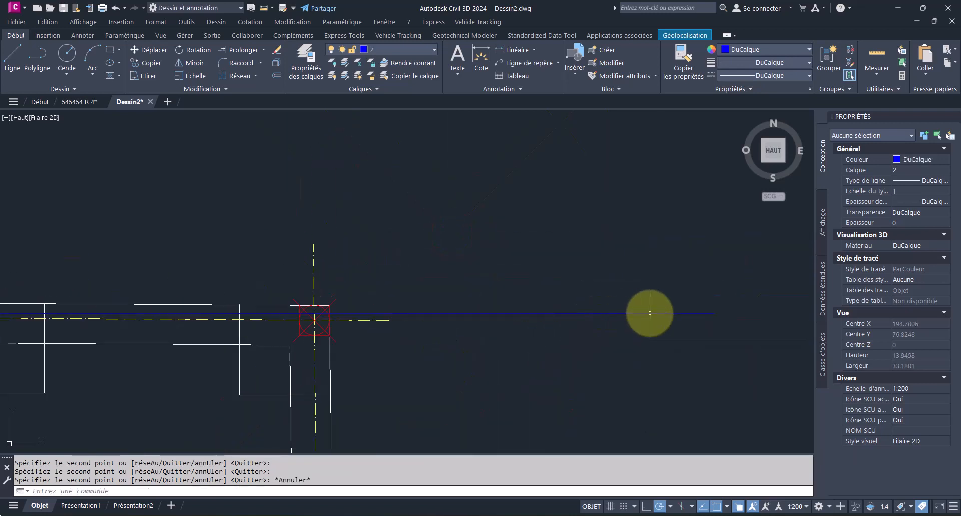
click(659, 315)
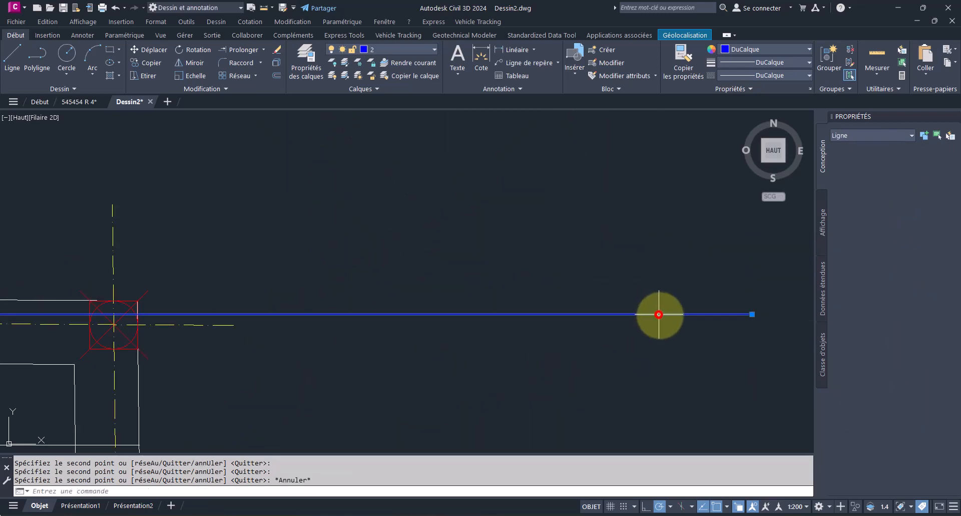
click(753, 314)
scroll(107, 333, up, 4)
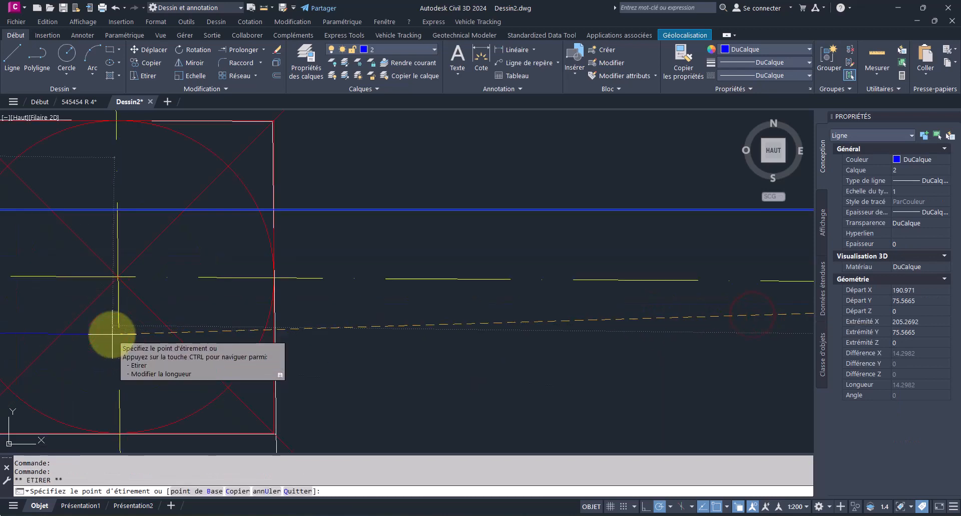
click(142, 295)
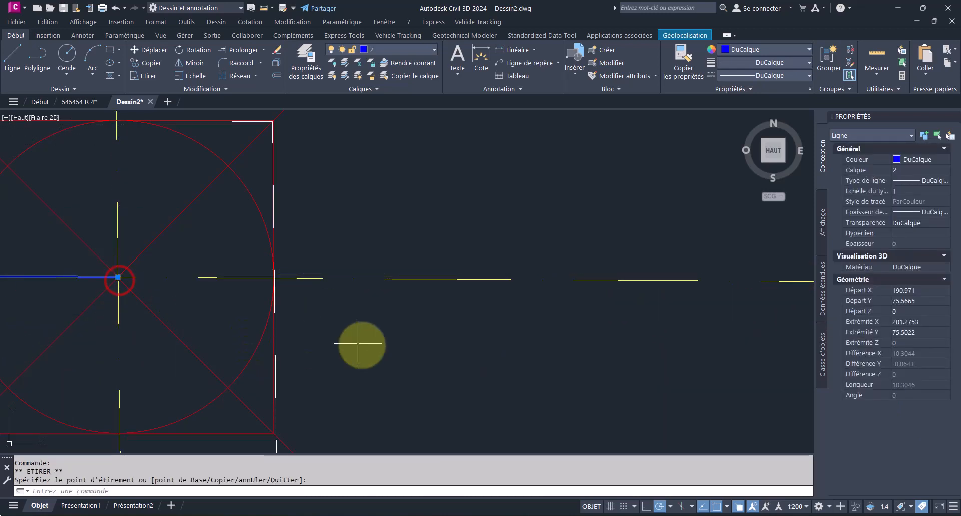
scroll(422, 350, down, 5)
scroll(81, 358, up, 6)
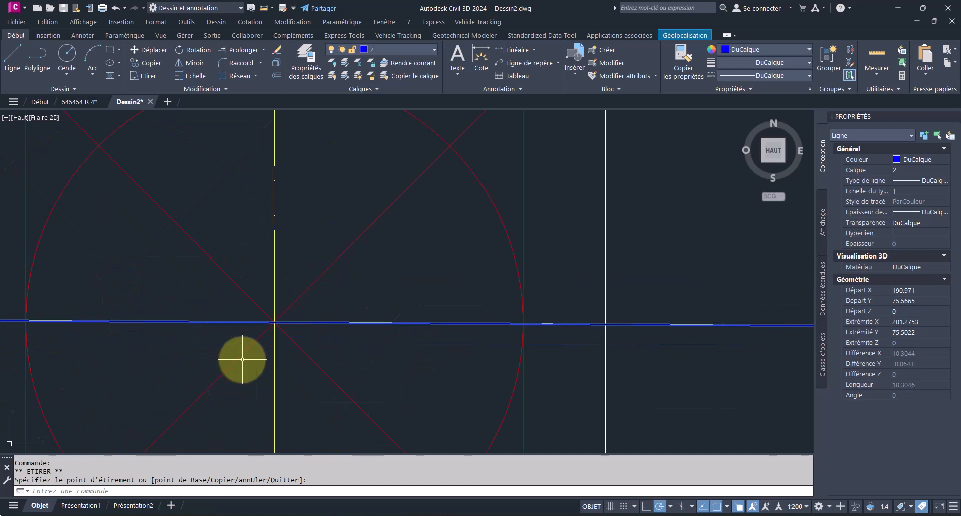
scroll(374, 357, down, 5)
scroll(210, 365, up, 5)
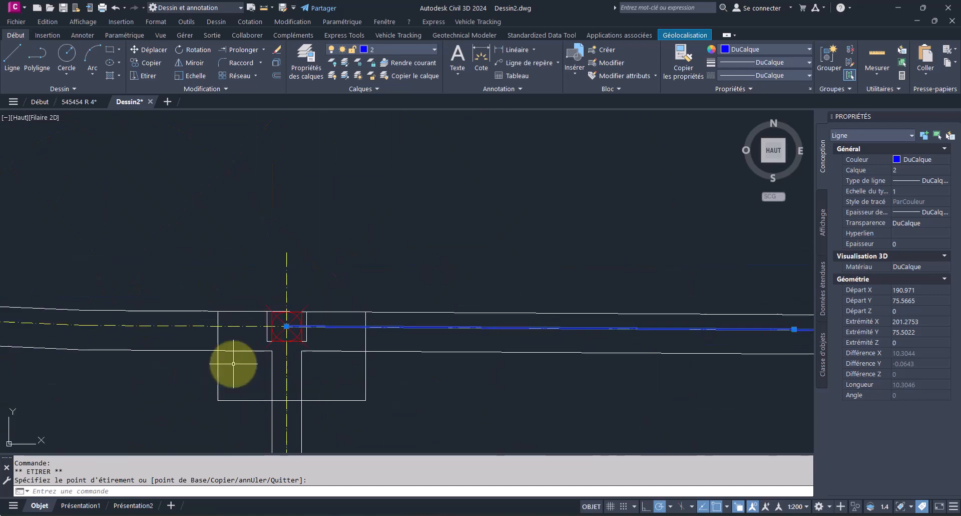
Step: Draw a line from the upper-left column's marker to the second marker of the top axis row
middle_drag(215, 364, 492, 364)
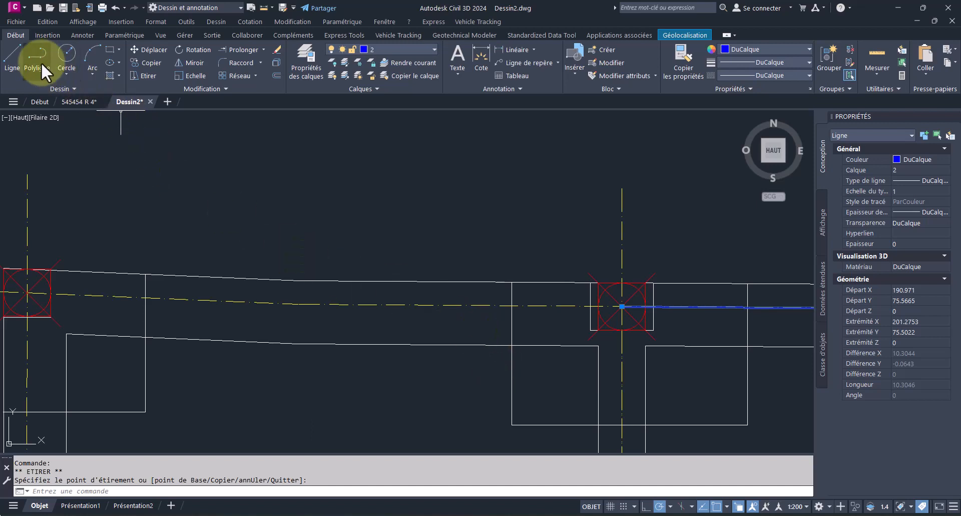
click(14, 51)
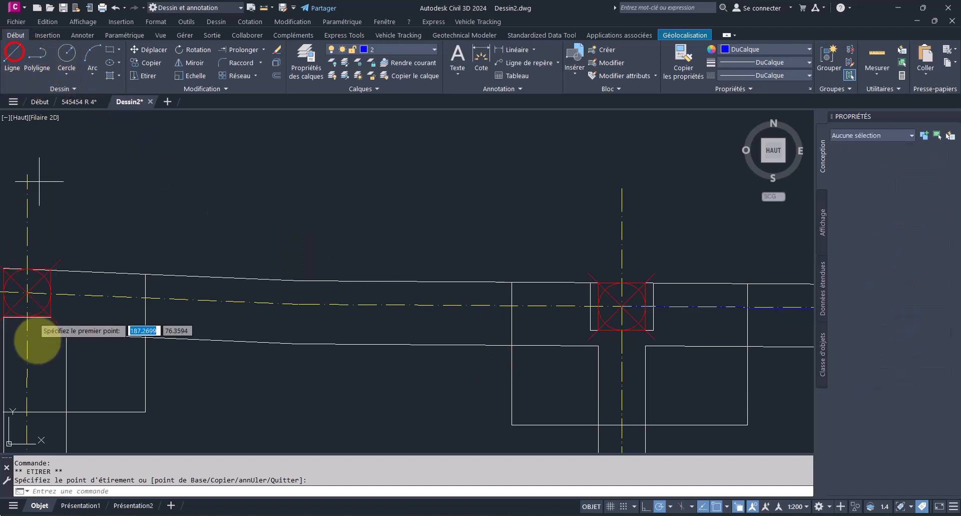
click(27, 294)
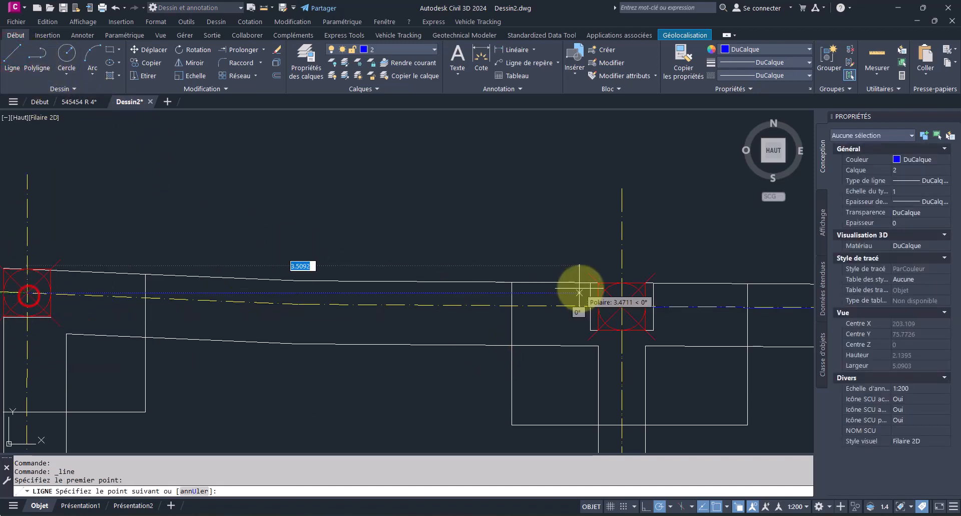
click(624, 307)
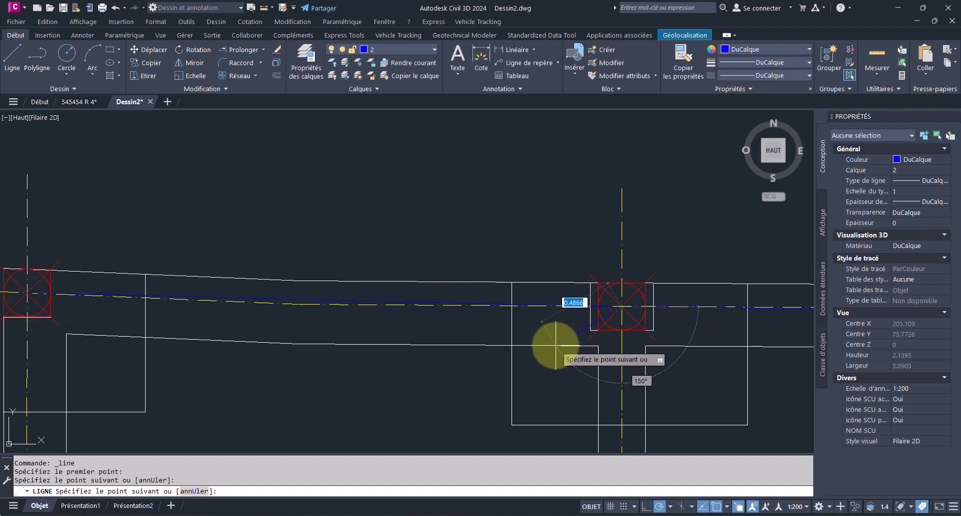
key(Escape)
Step: Erase the original plan's beam, footing, axis and drain lines by selecting all objects similar to those crossing near the third column axis
scroll(556, 345, down, 10)
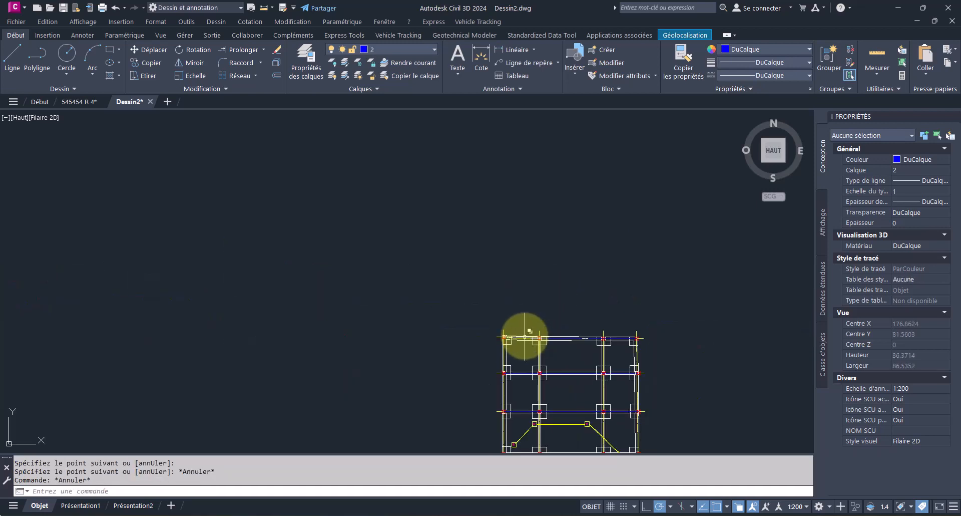
middle_drag(548, 370, 385, 199)
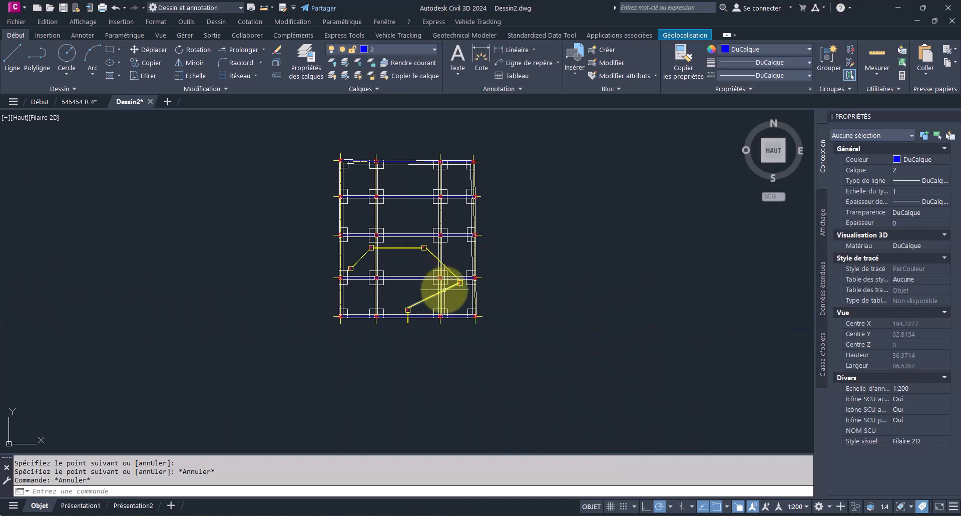
scroll(444, 289, up, 3)
scroll(448, 337, up, 2)
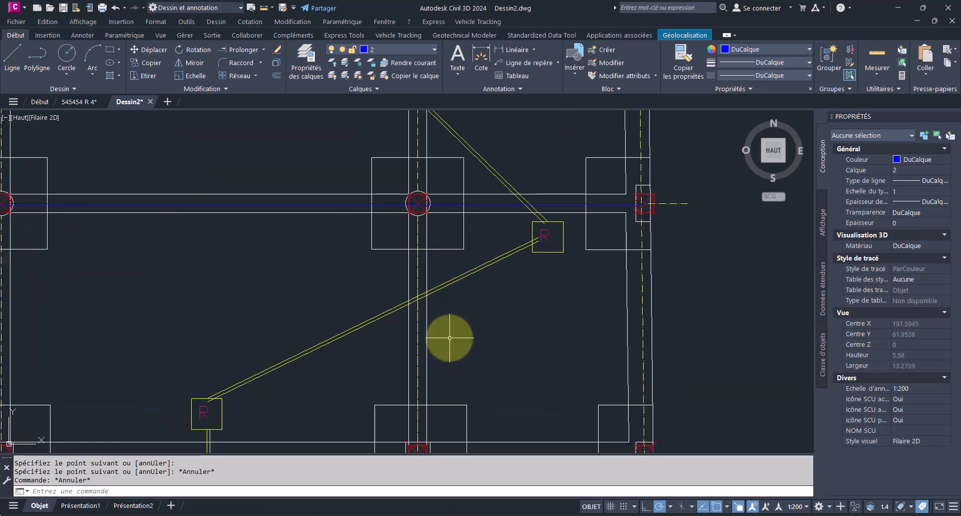
click(456, 341)
click(387, 293)
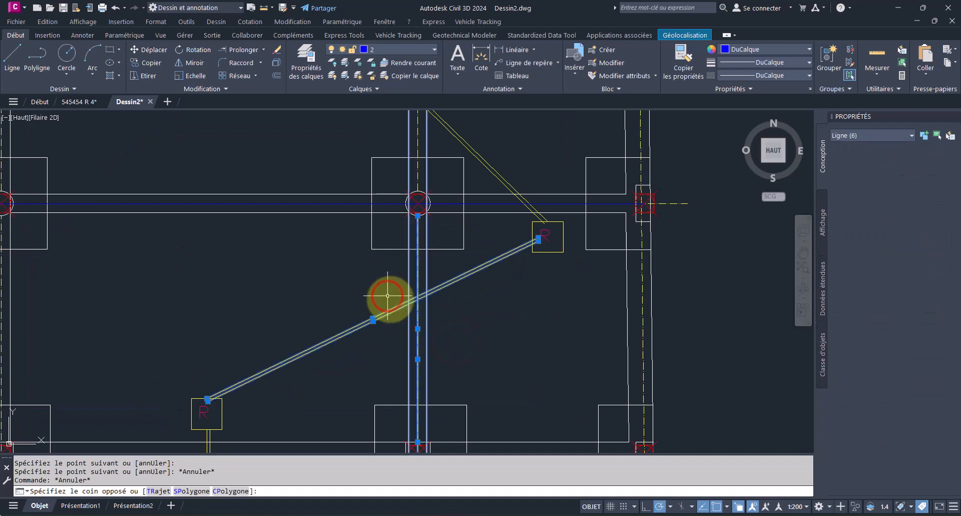
right_click(399, 307)
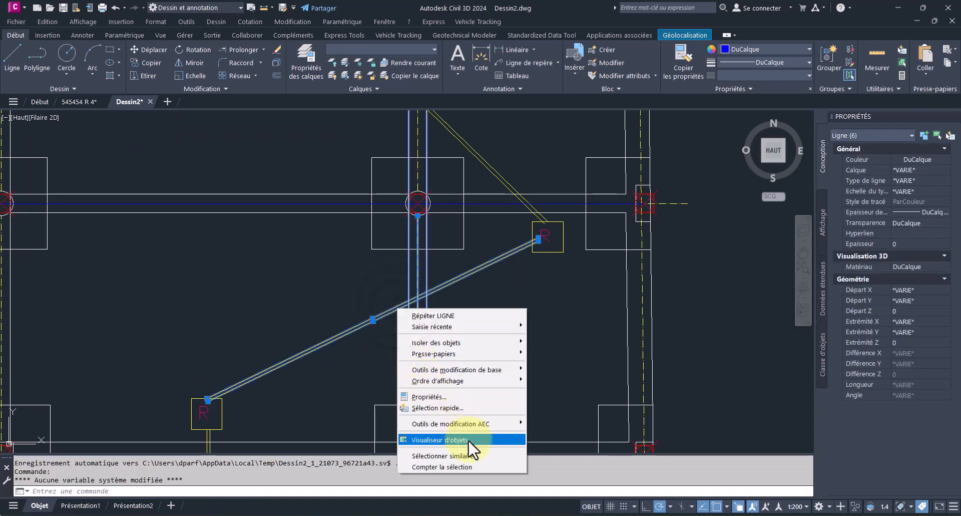
click(476, 455)
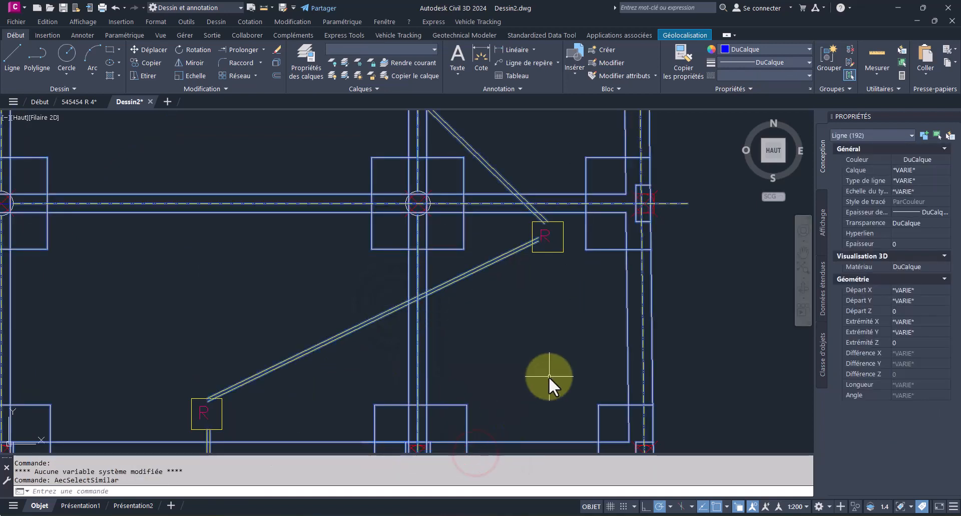
key(Delete)
Step: Erase every R manhole box and its letter by selecting all objects similar to the lowest one
scroll(549, 376, down, 3)
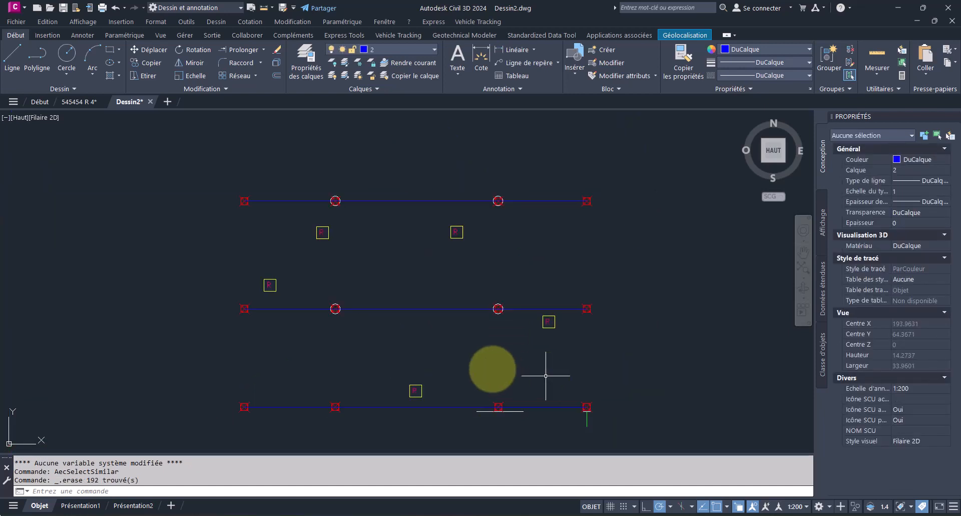
click(435, 403)
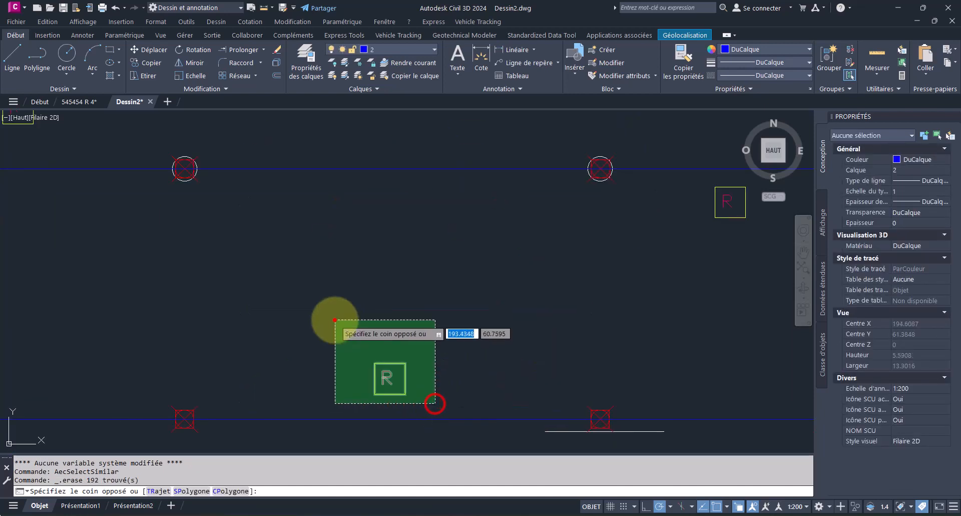
click(333, 322)
right_click(333, 321)
click(403, 451)
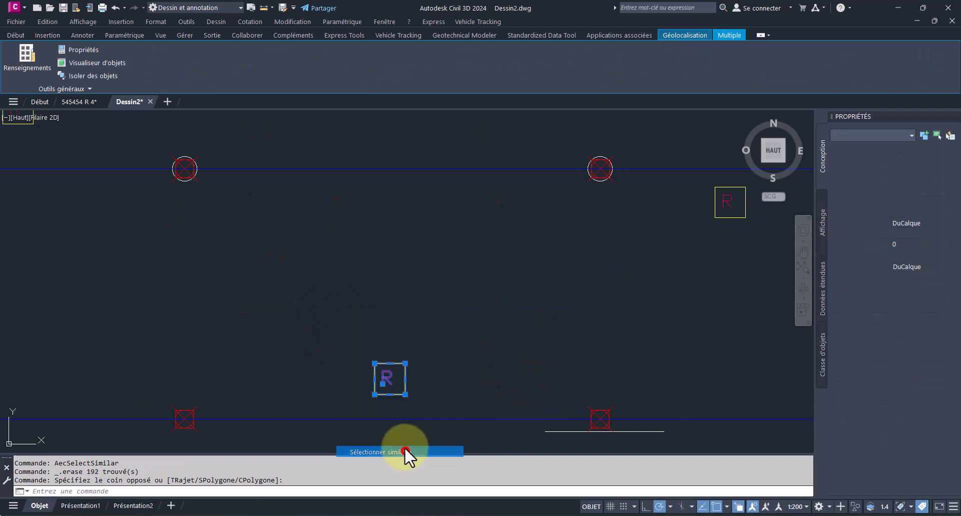
key(Delete)
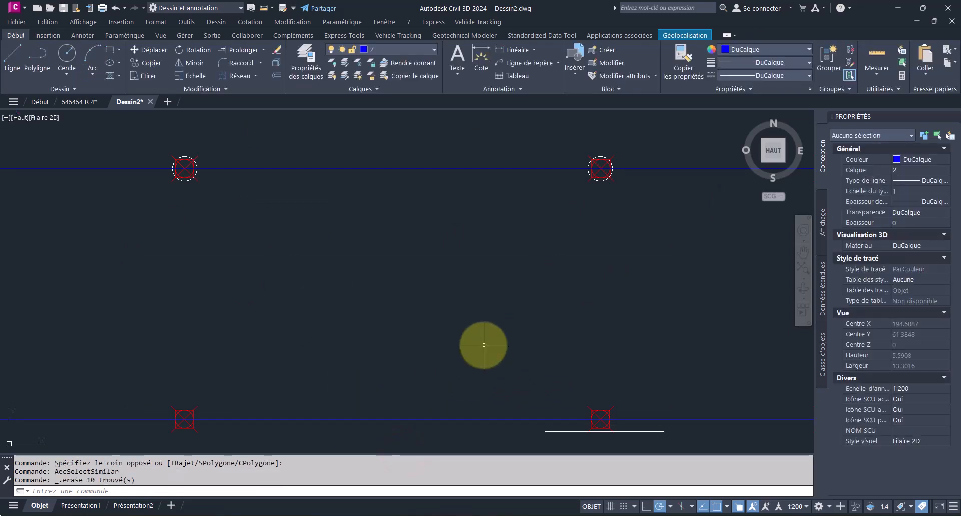
Step: Erase the leftover white polyline under the bottom row's third column together with all similar polylines
click(557, 430)
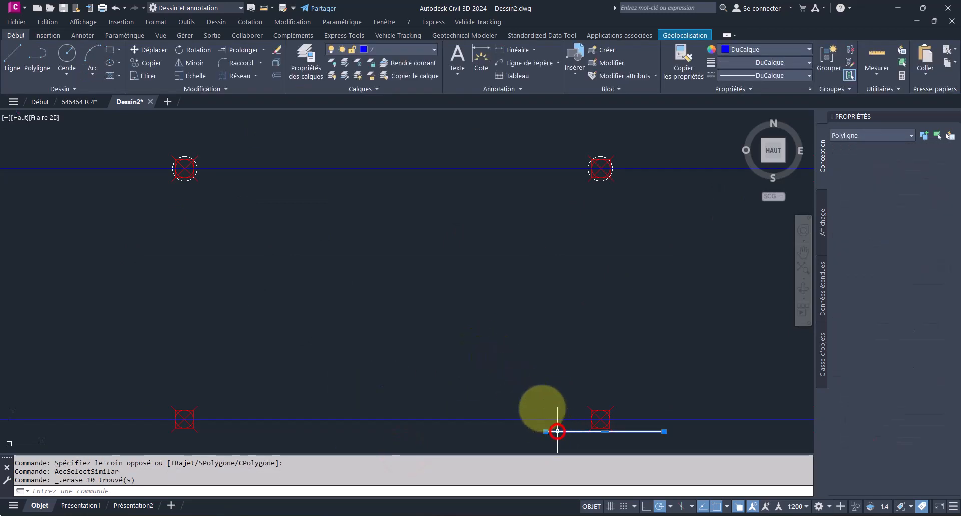
right_click(529, 351)
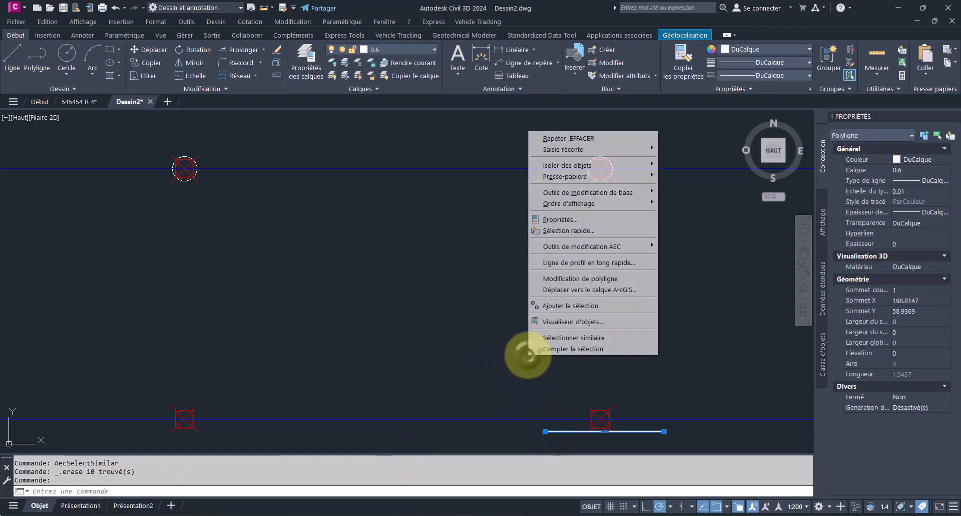
click(576, 338)
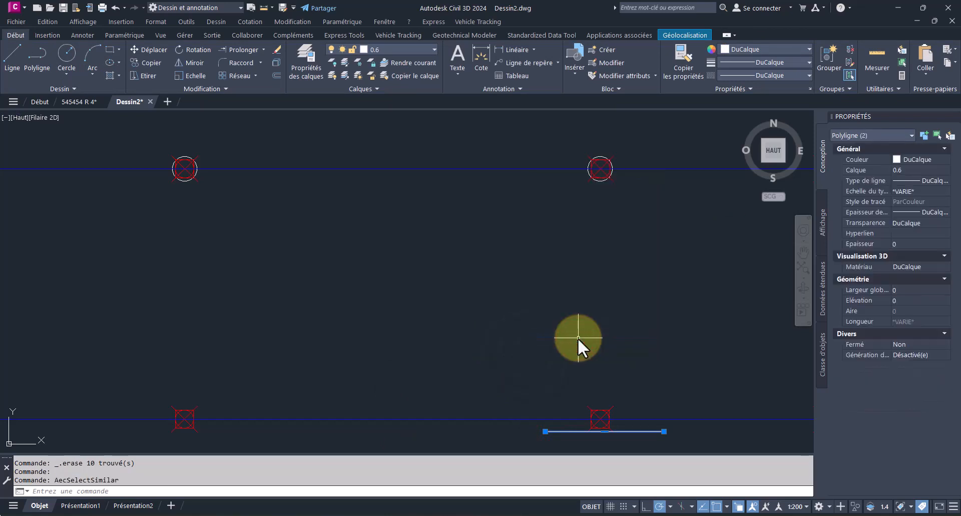
key(Delete)
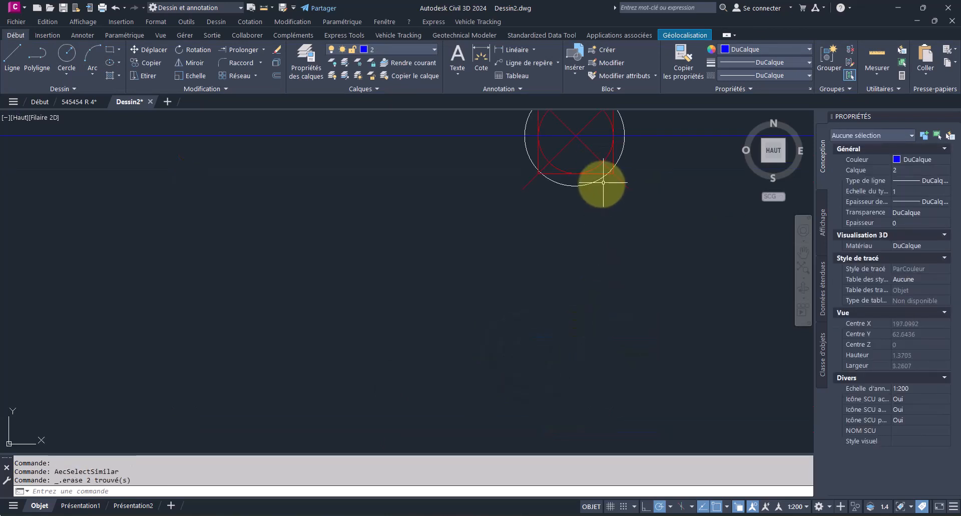
Step: Erase the white circle around the column marker together with all similar circles
click(595, 180)
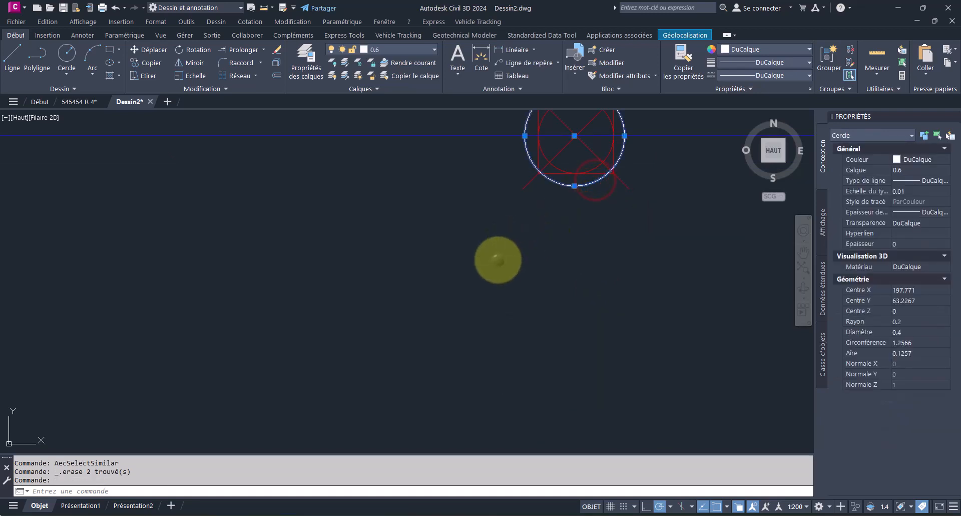
right_click(498, 259)
click(562, 423)
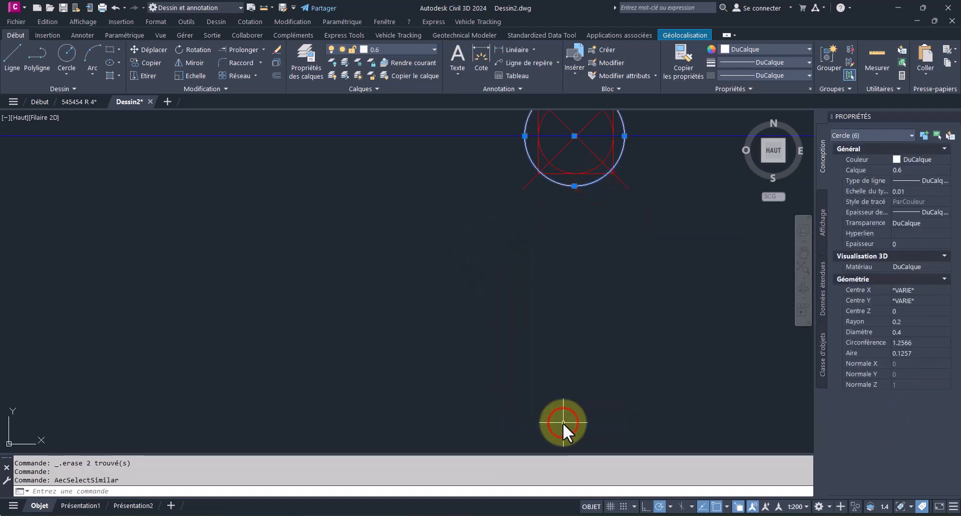
key(Delete)
Step: Erase the leftover green line on layer DIGIT below the lower-right marker with its similar objects, and fit the whole drawing in view
scroll(417, 335, down, 8)
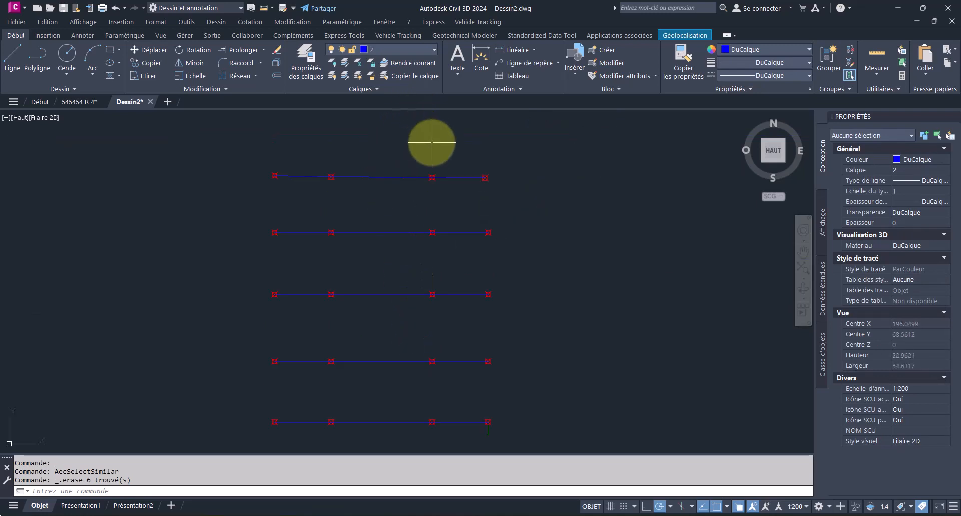
click(471, 413)
right_click(470, 414)
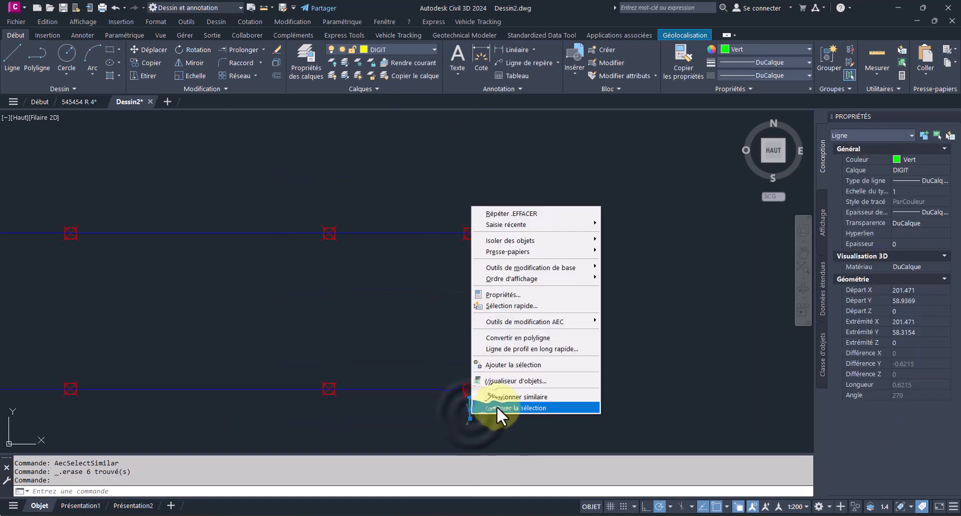
click(505, 396)
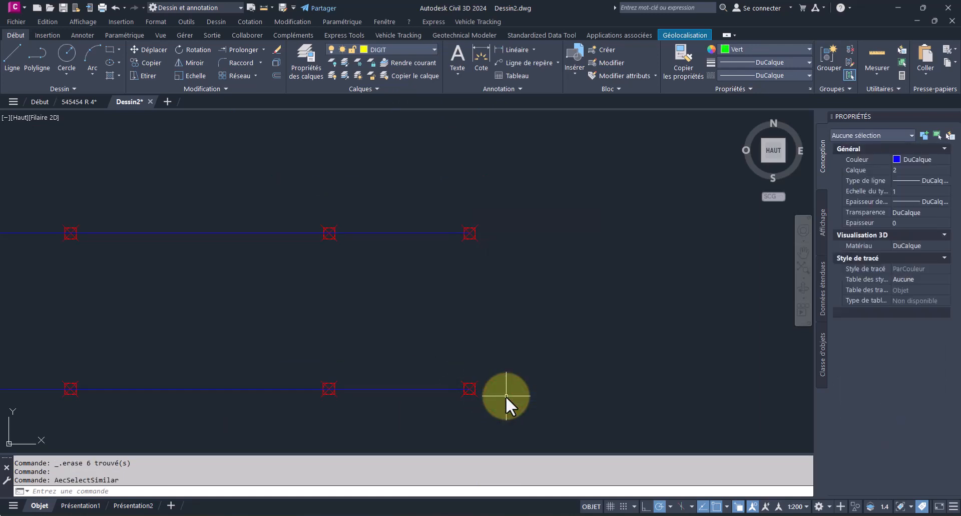
key(Delete)
click(804, 273)
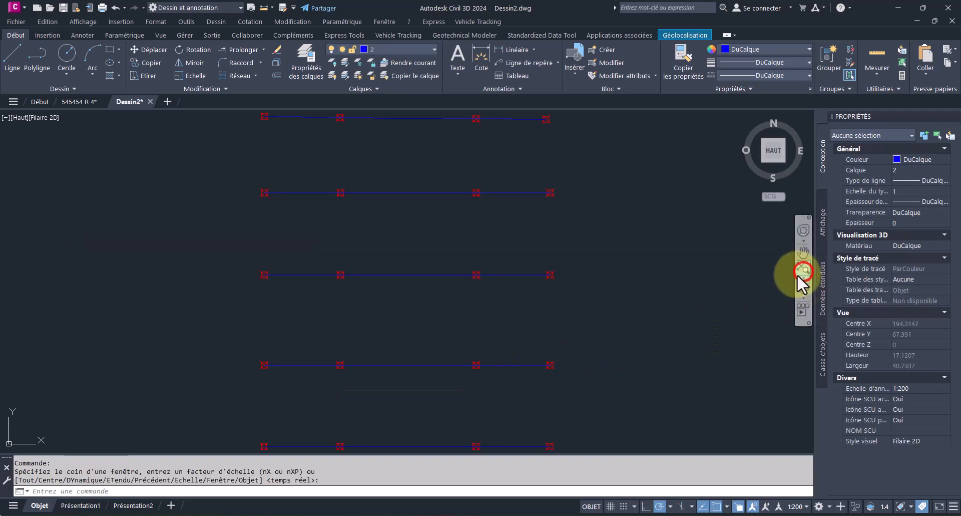
Step: Purge zero-length geometry from the drawing with all unused item types checked, cancelling the item-by-item confirmation
click(411, 51)
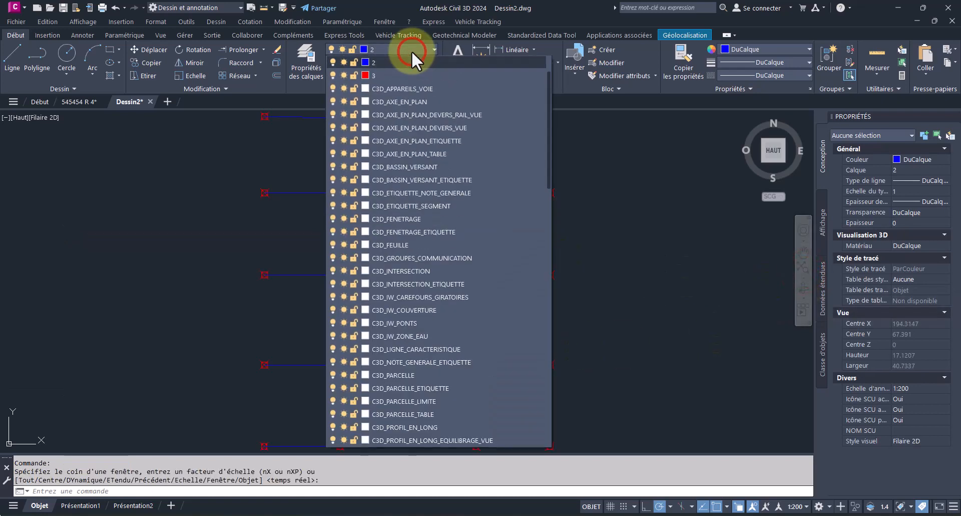
click(640, 242)
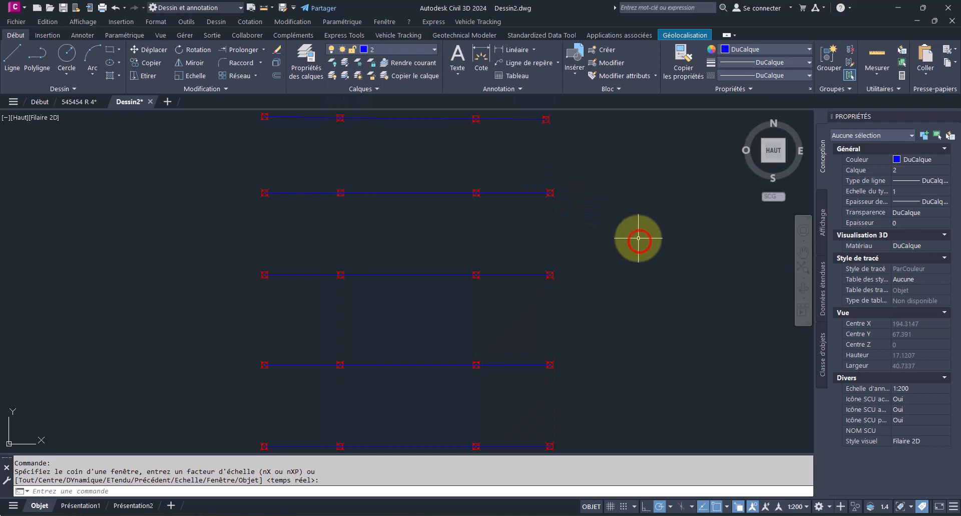
text(po)
key(Return)
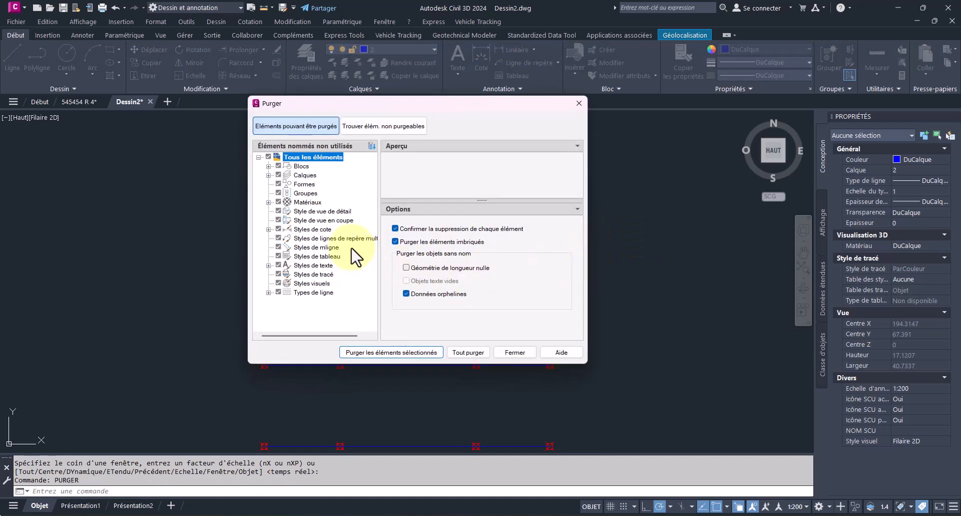
click(407, 268)
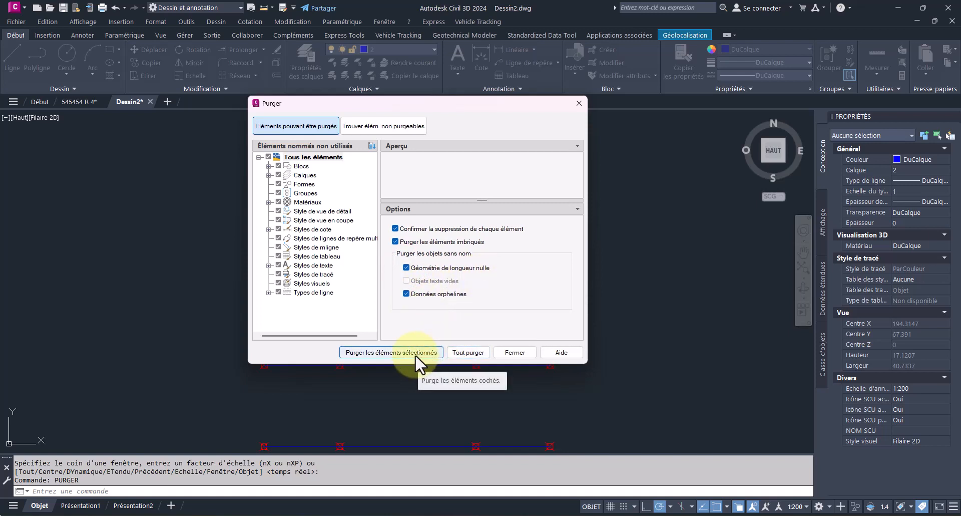
click(269, 158)
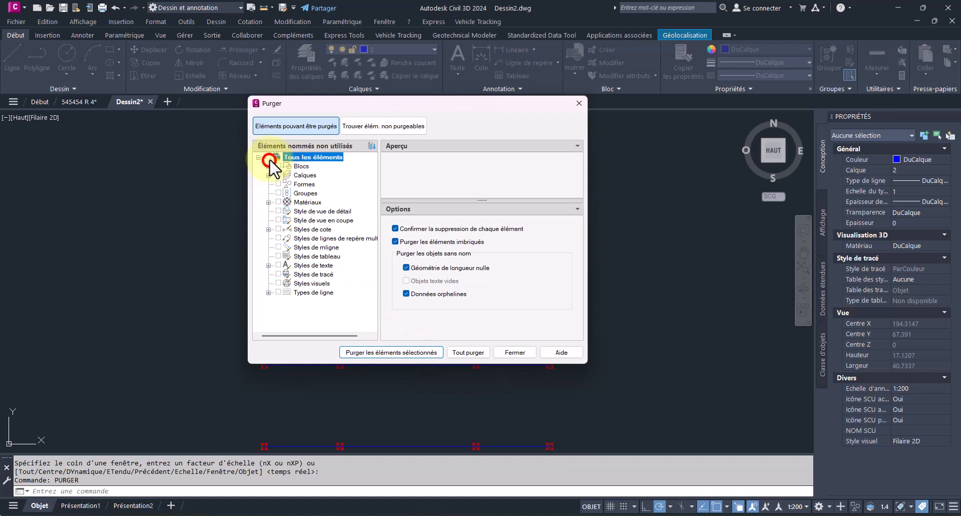
click(268, 158)
click(395, 352)
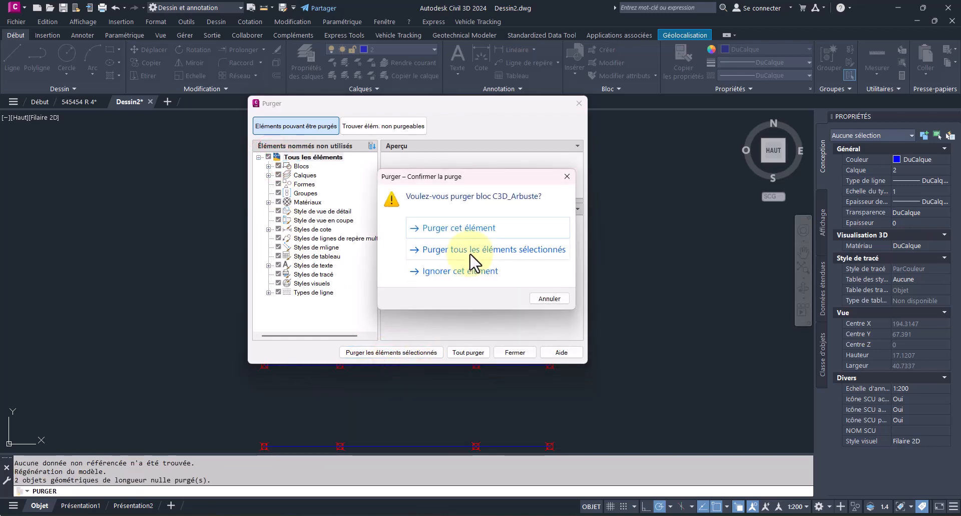
click(549, 300)
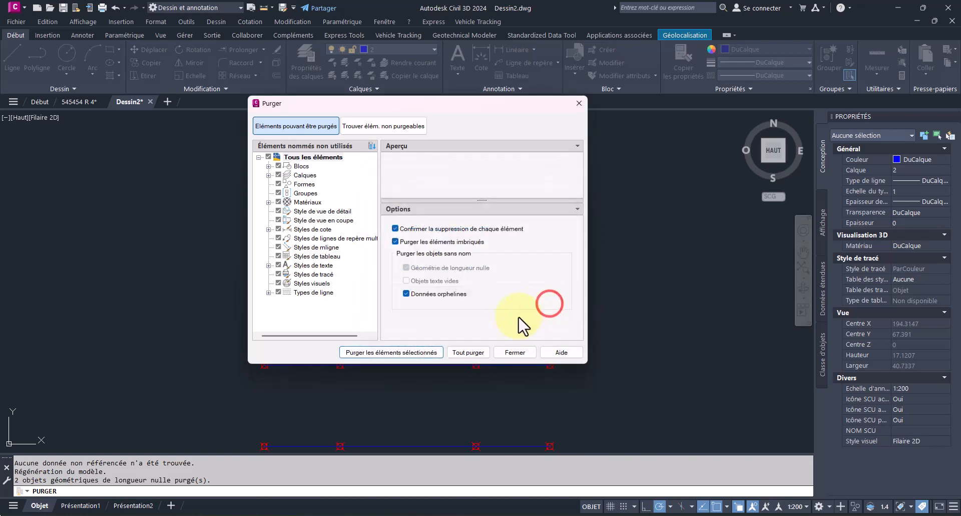
Step: Purge all unused named items at once with the Purge command and check which layers remain in the layer list
click(475, 350)
click(489, 253)
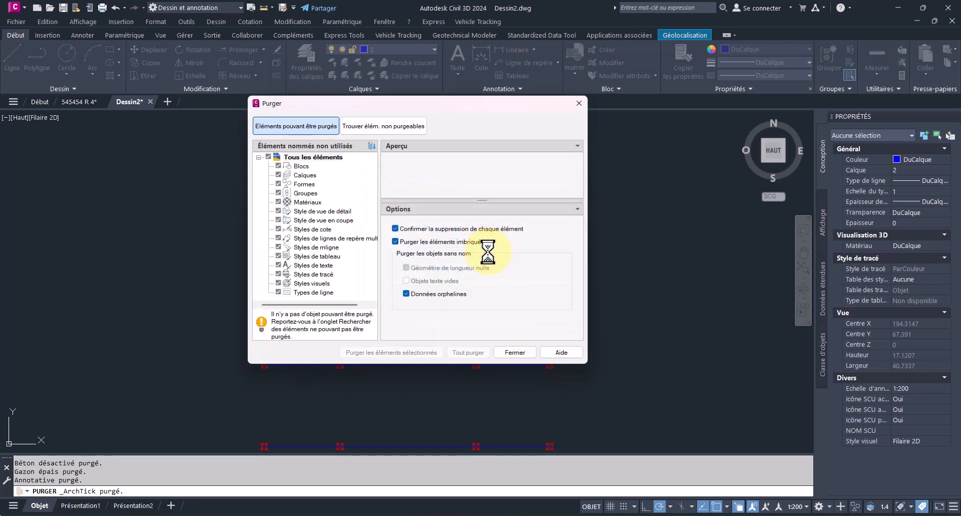
click(507, 349)
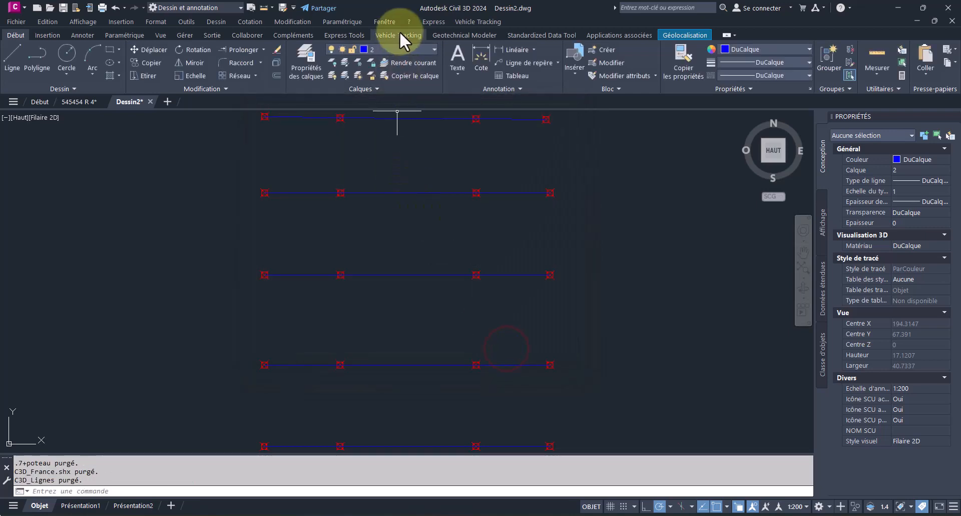
click(433, 49)
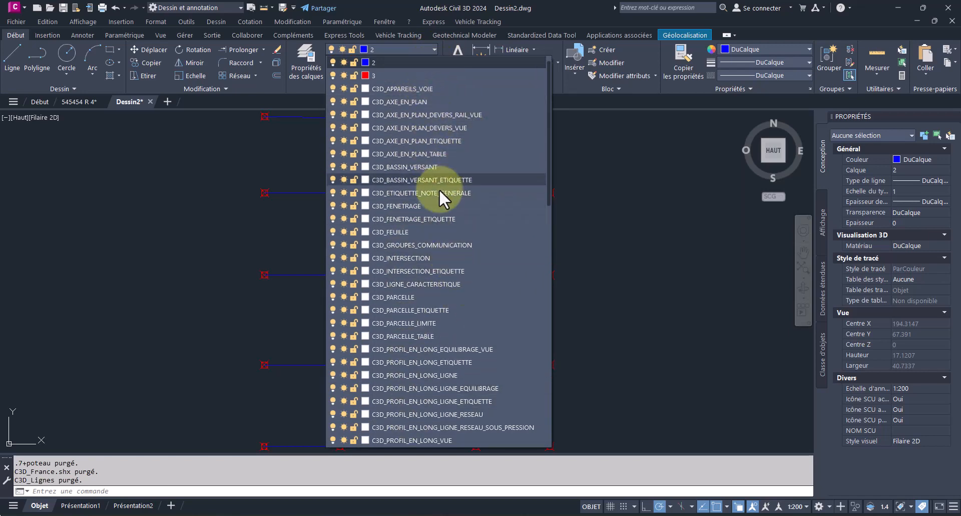
scroll(444, 254, down, 20)
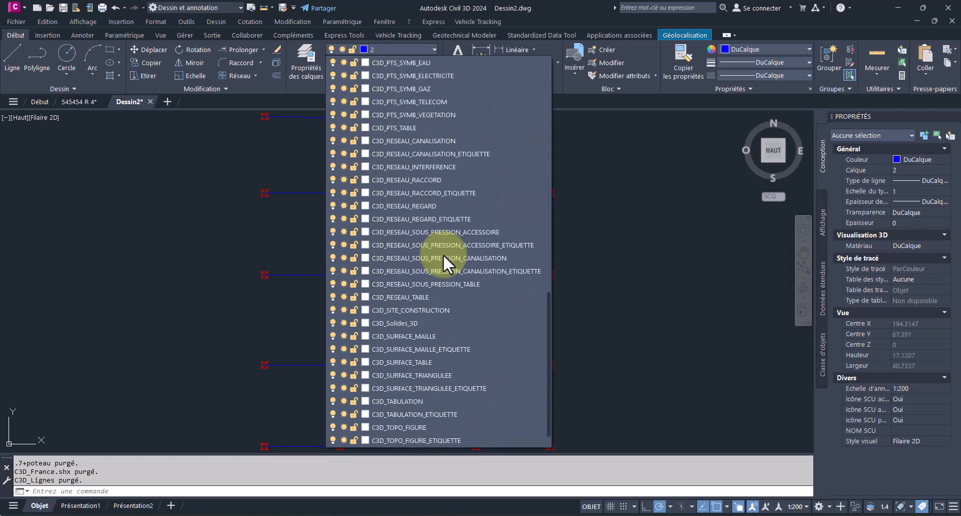
scroll(443, 253, up, 15)
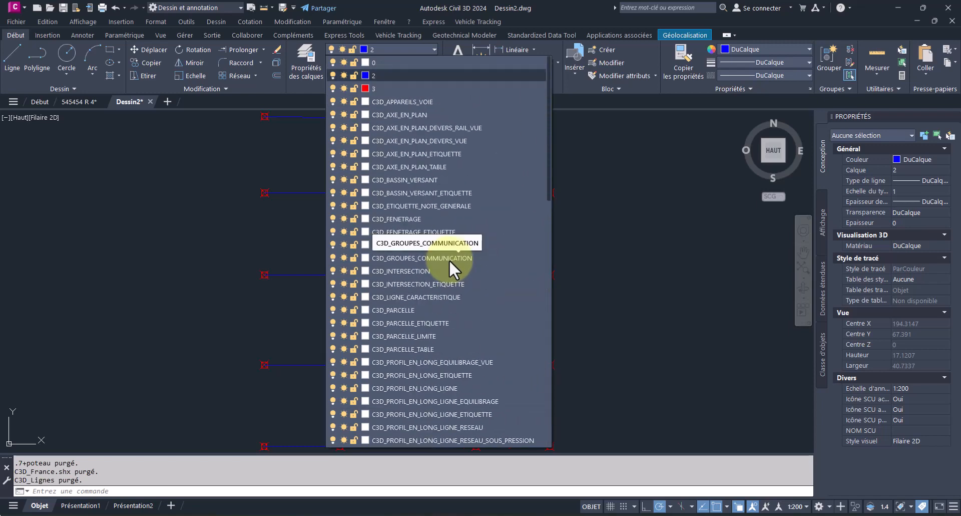
click(590, 221)
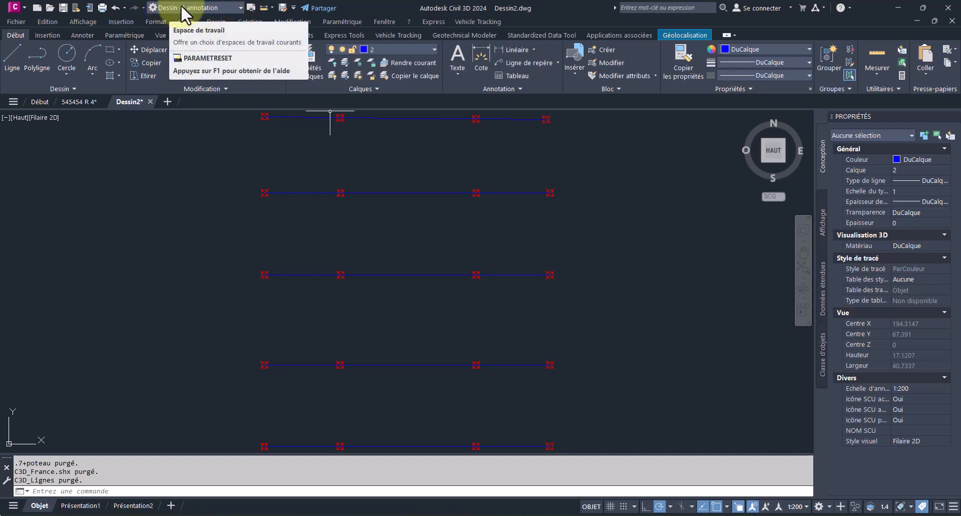
Step: Switch to the Civil 3D workspace, look through its insertion, annotation and modification tools, and return to the Dessin et annotation workspace
click(240, 8)
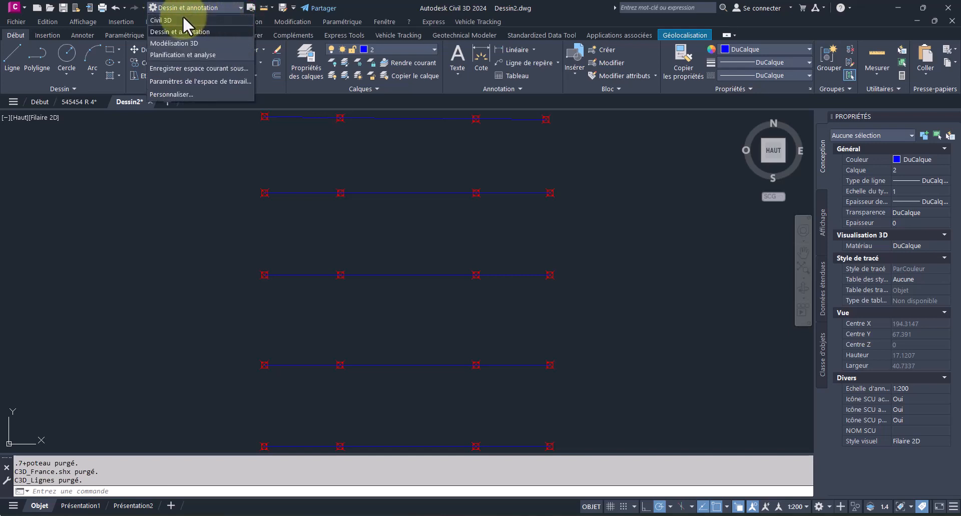
click(177, 19)
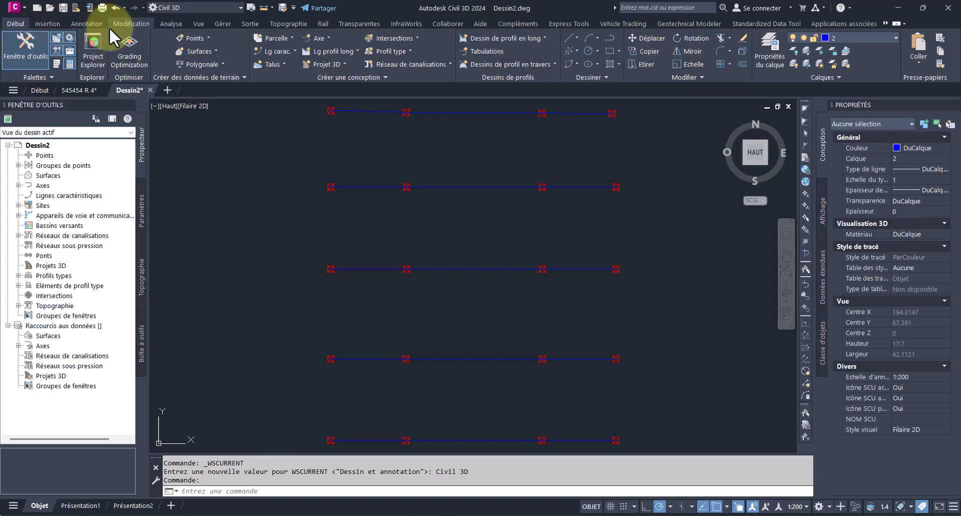
click(51, 25)
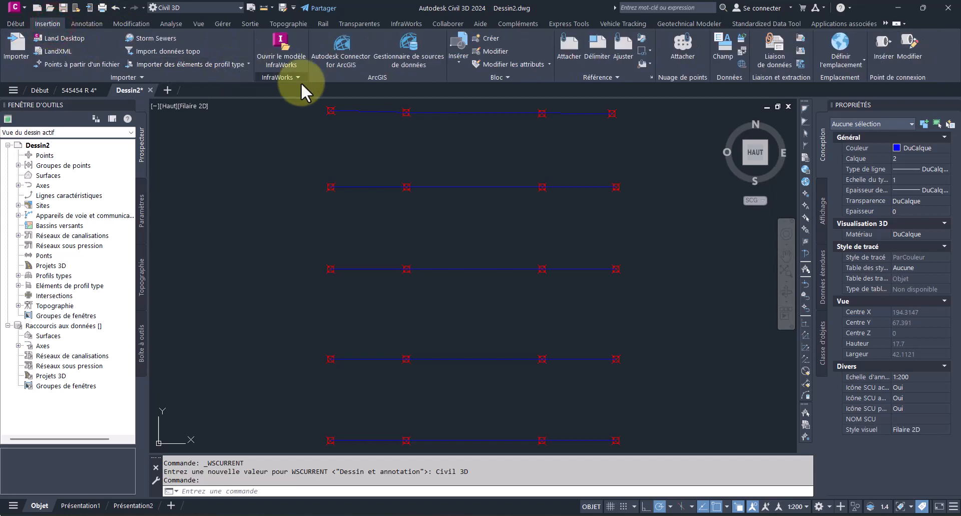
click(87, 24)
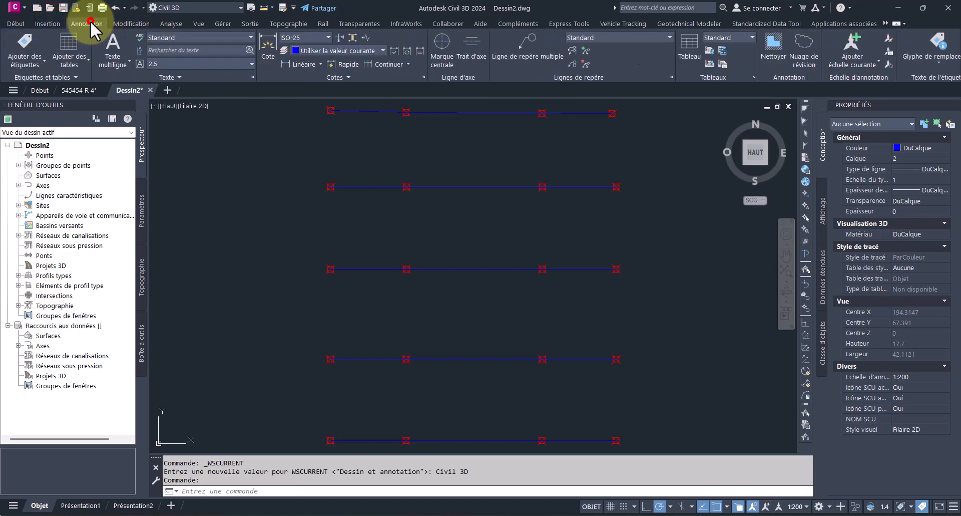
click(129, 24)
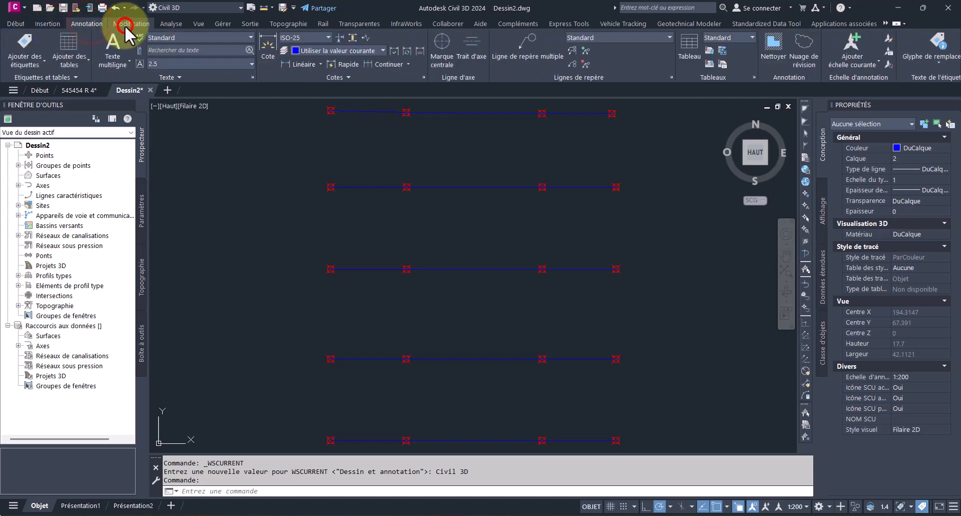
click(240, 7)
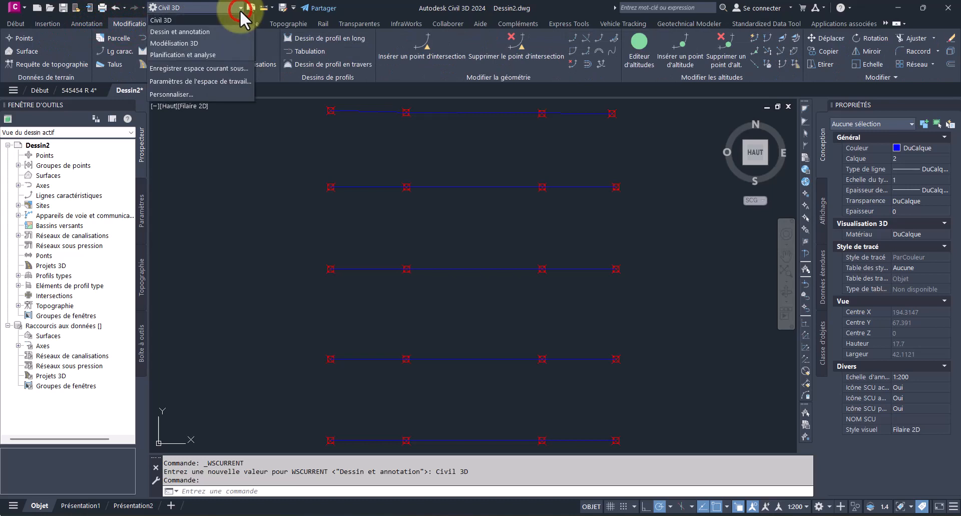
click(198, 32)
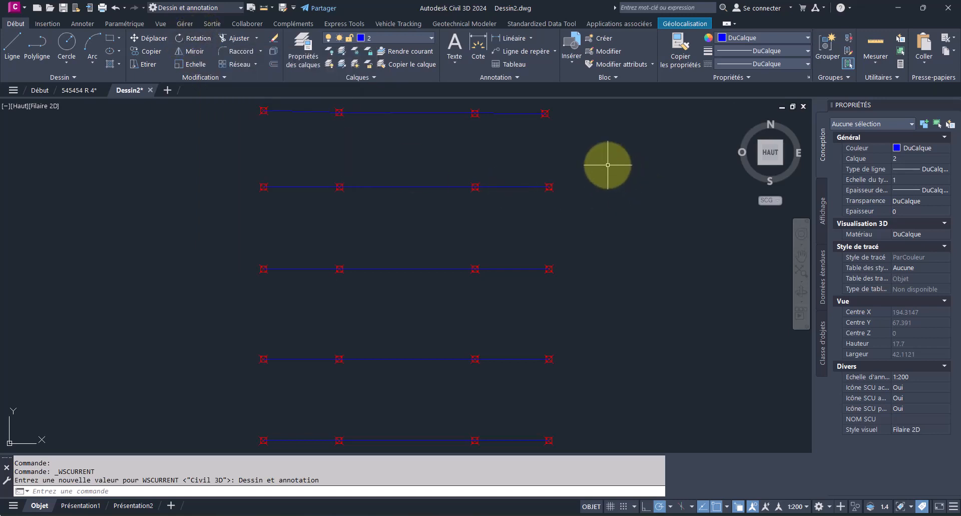
Step: Save the cleaned axis drawing under the name PH RDC in the 545454 R 4 folder as an AutoCAD 2018 drawing
scroll(674, 252, down, 2)
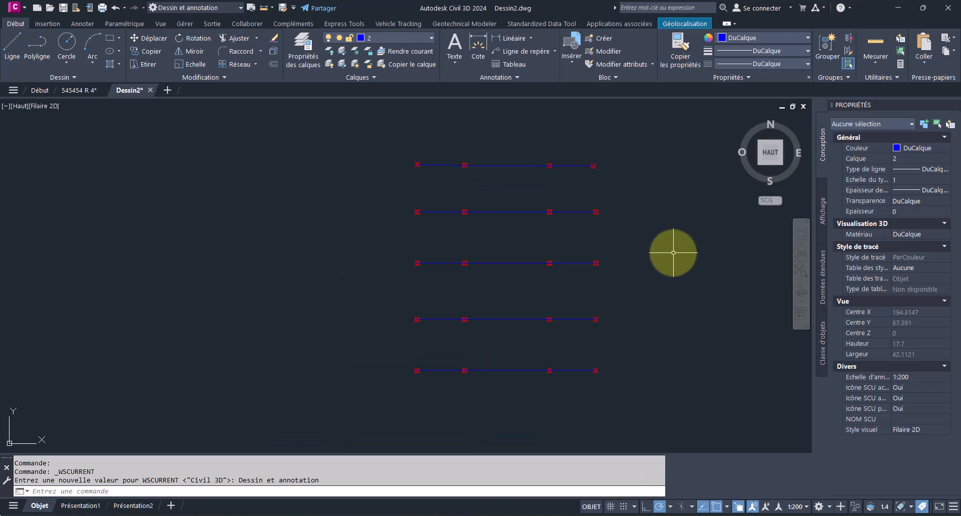
scroll(646, 244, up, 2)
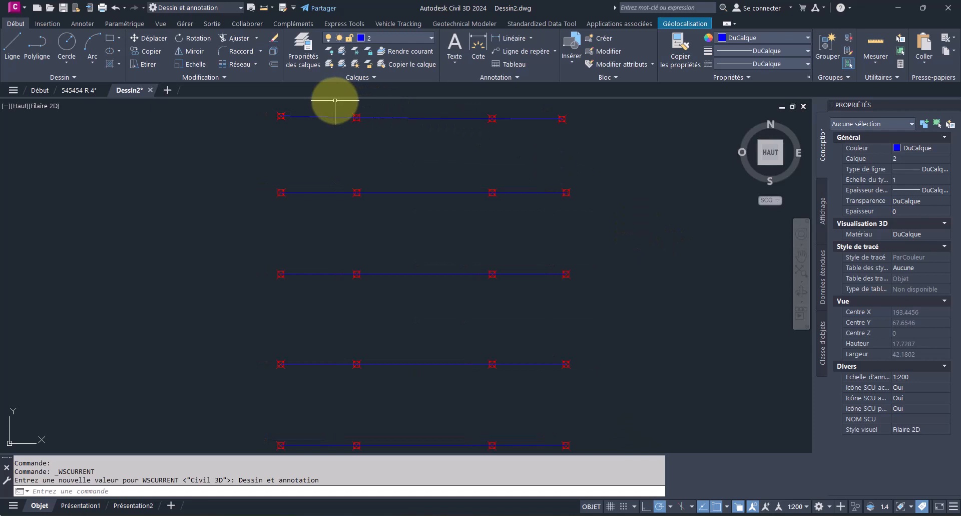
click(63, 7)
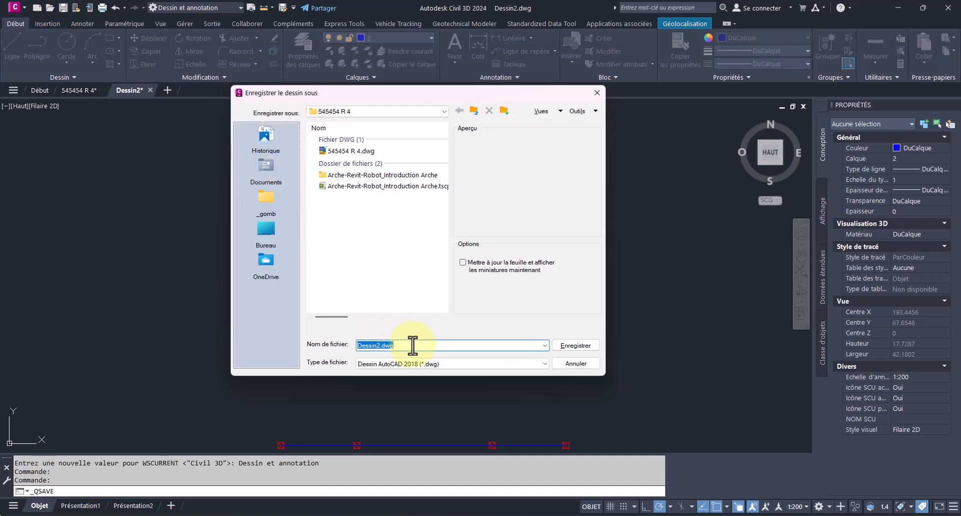
text(PH RDC)
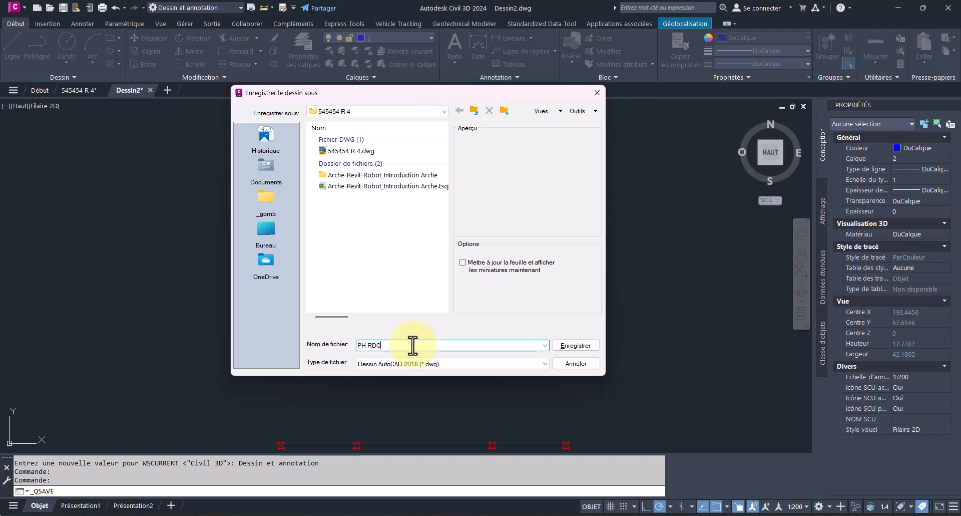
click(571, 348)
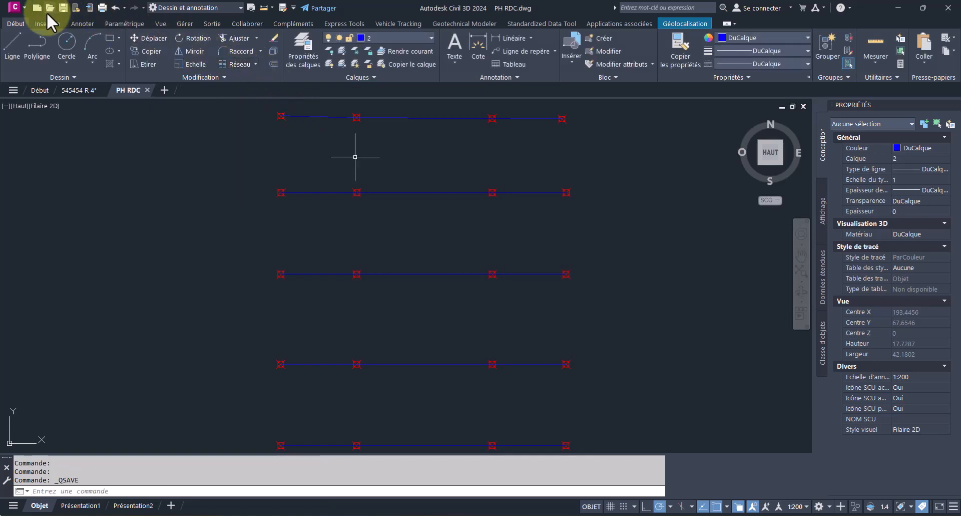
Step: Save a copy as PH RDC.dxf in DXF AutoCAD 2018 format and close it, declining to save it in drawing format
click(25, 8)
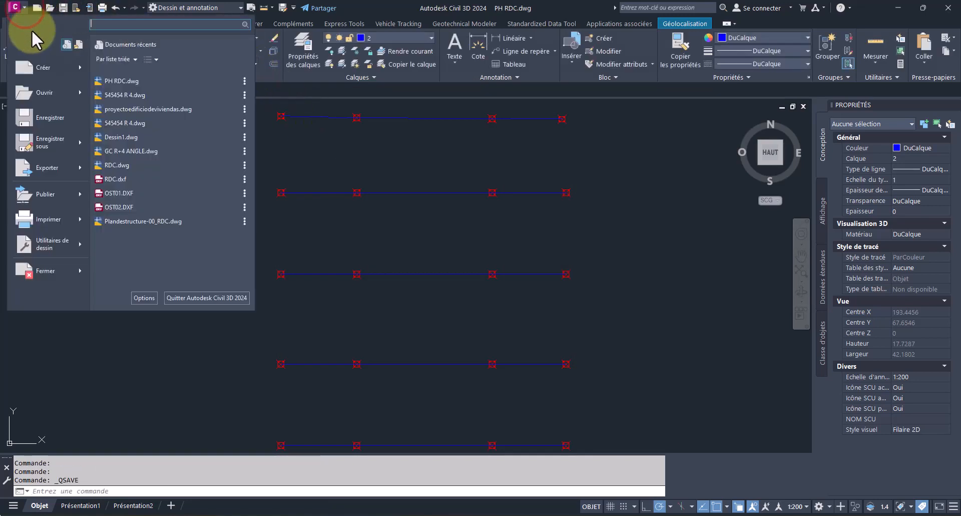
click(52, 142)
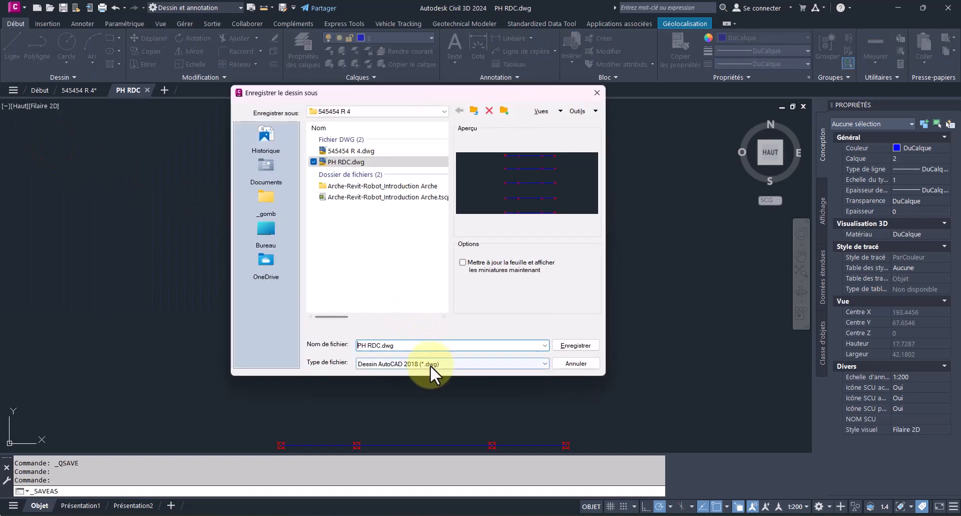
click(430, 364)
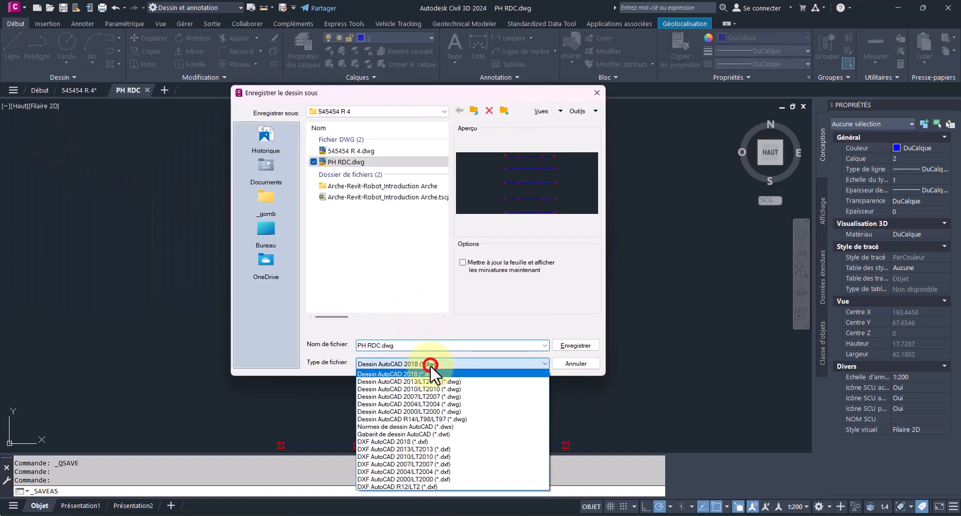
click(443, 441)
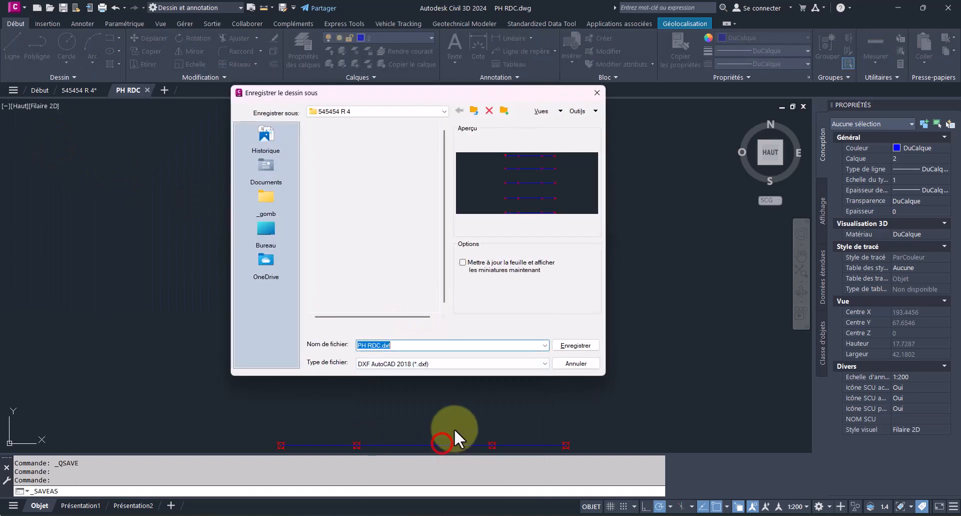
click(579, 344)
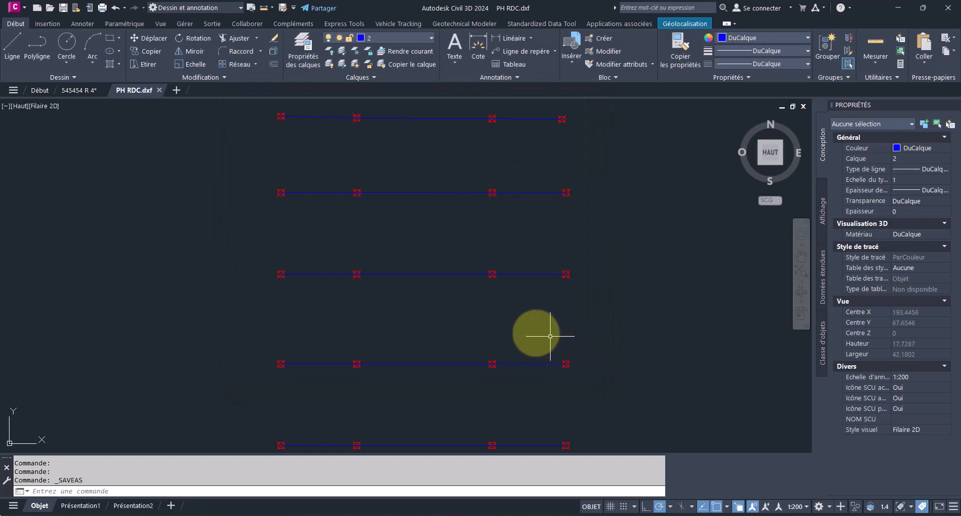
click(160, 91)
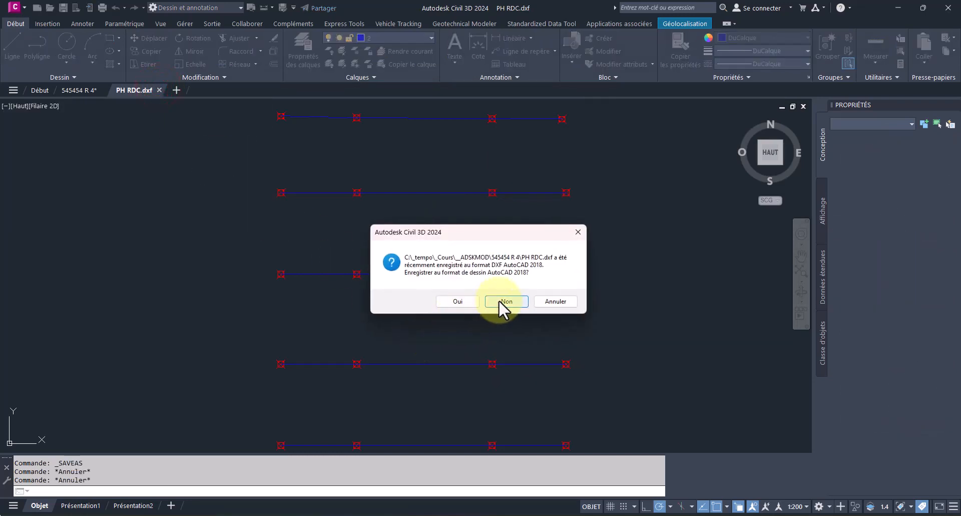
click(507, 301)
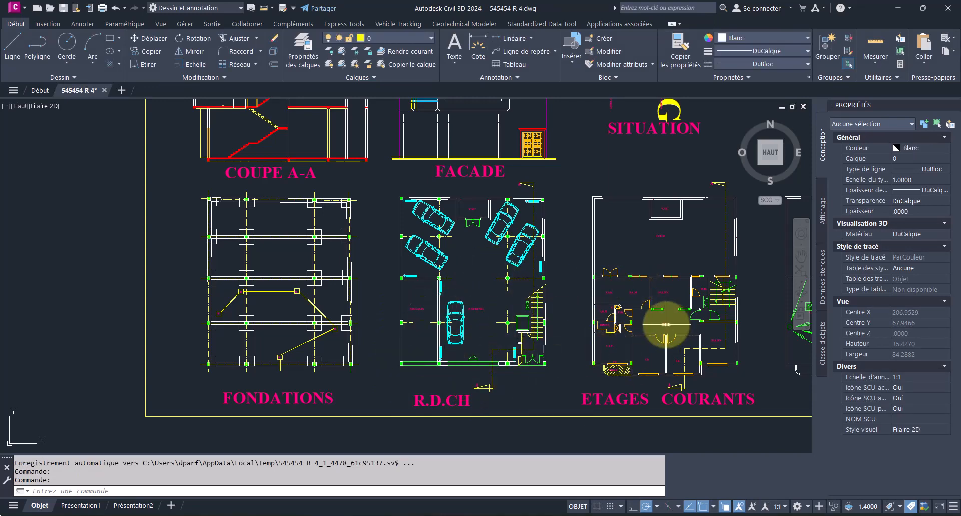
Step: Look at the PH RDC storey in Arche Ossature and return to the floor plans of 545454 R 4 in Civil 3D
mouse_move(602, 325)
middle_down()
mouse_move(362, 338)
mouse_move(481, 340)
mouse_move(500, 316)
middle_up()
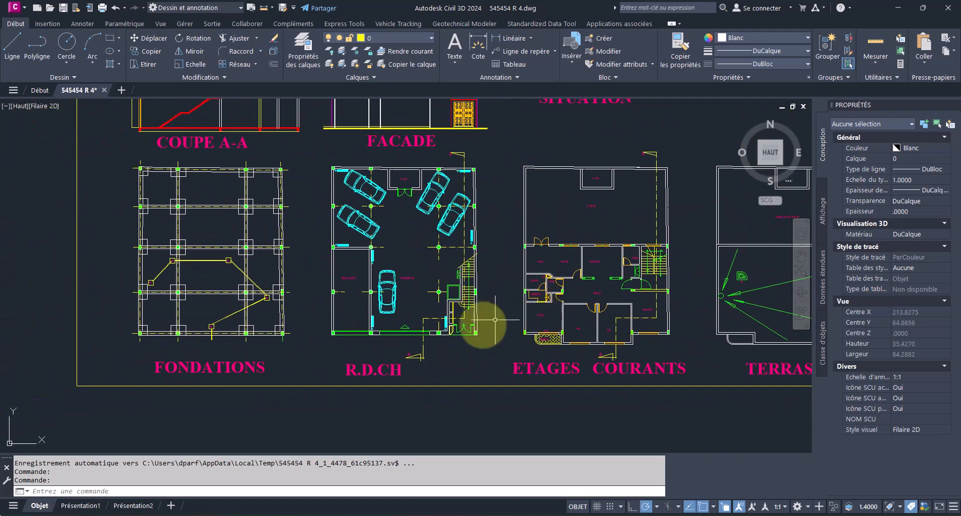
click(492, 515)
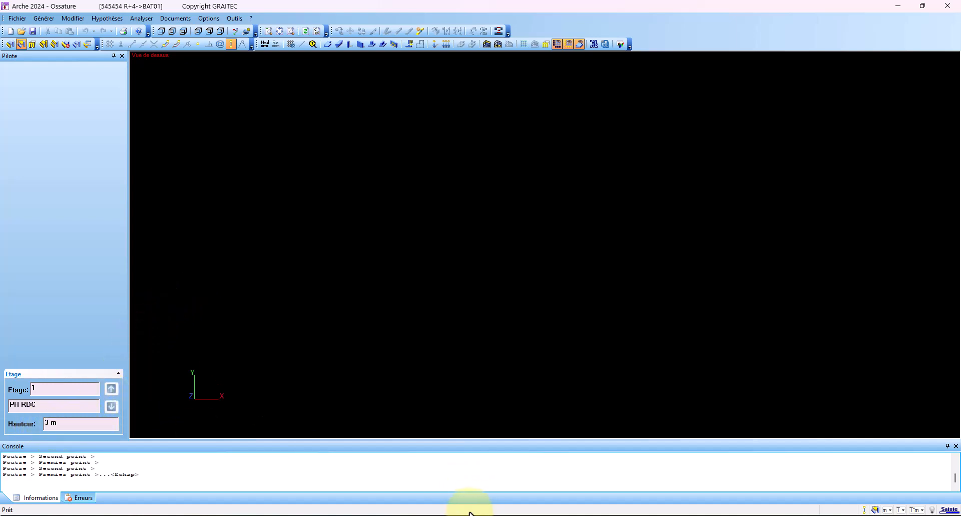
click(446, 512)
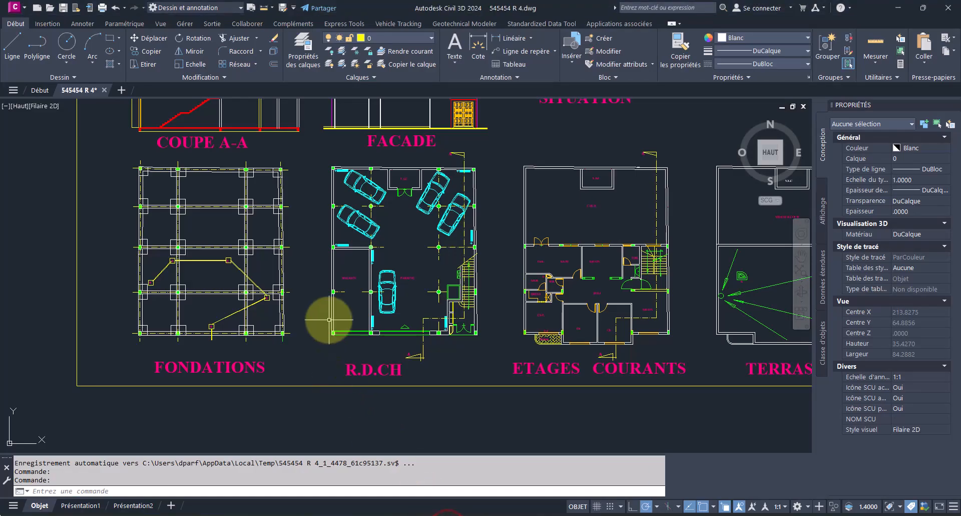
Step: Look over the floor plans and section COUPE A-A of 545454 R 4, checking the PH RDC storey in Arche Ossature in between
middle_drag(339, 320, 351, 365)
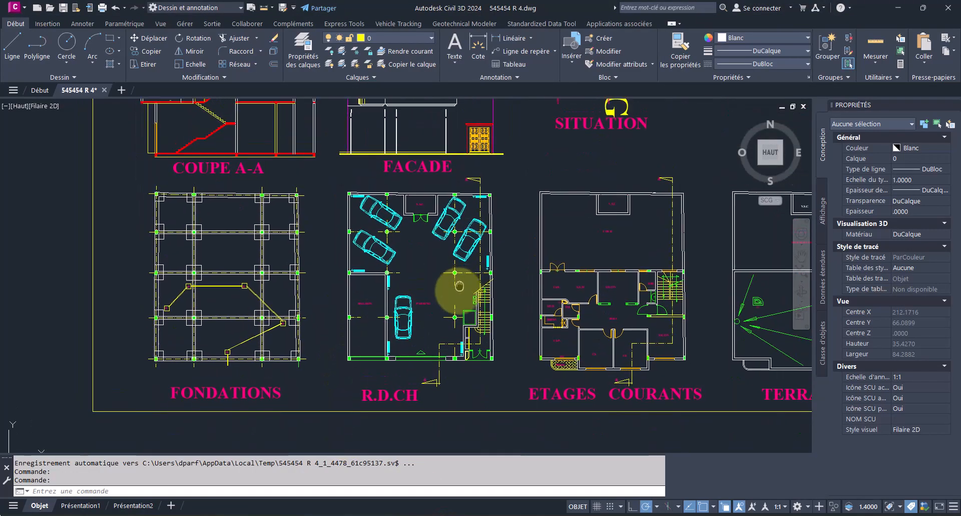
middle_drag(268, 321, 267, 348)
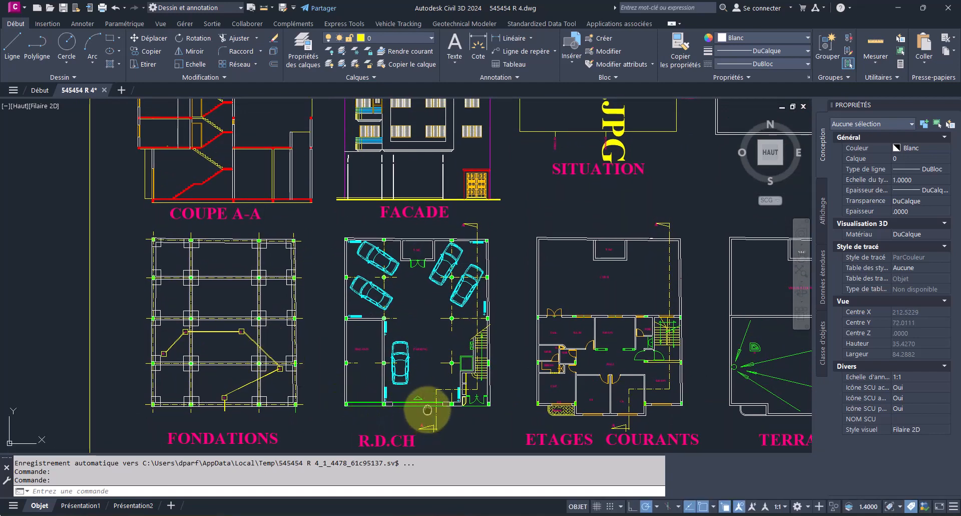
mouse_move(426, 411)
middle_down()
mouse_move(422, 429)
mouse_move(392, 400)
middle_up()
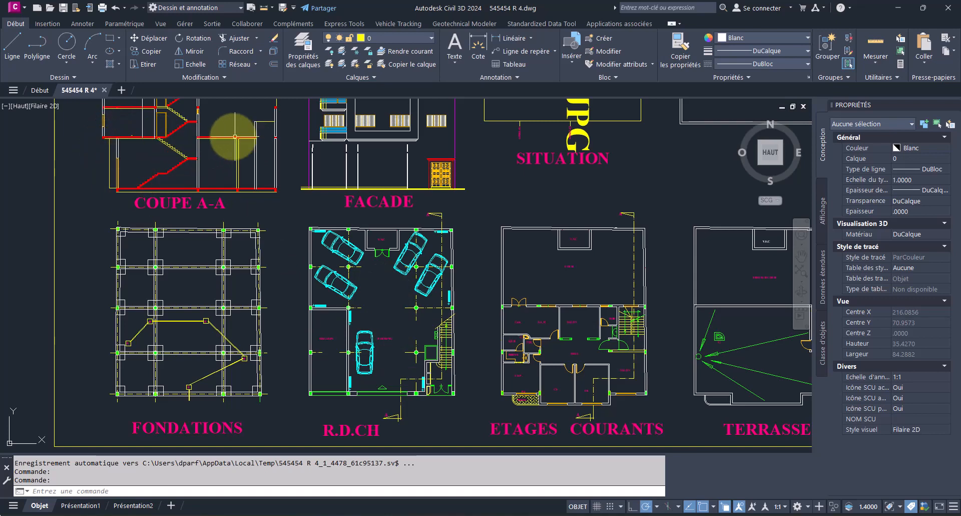
middle_drag(228, 134, 278, 239)
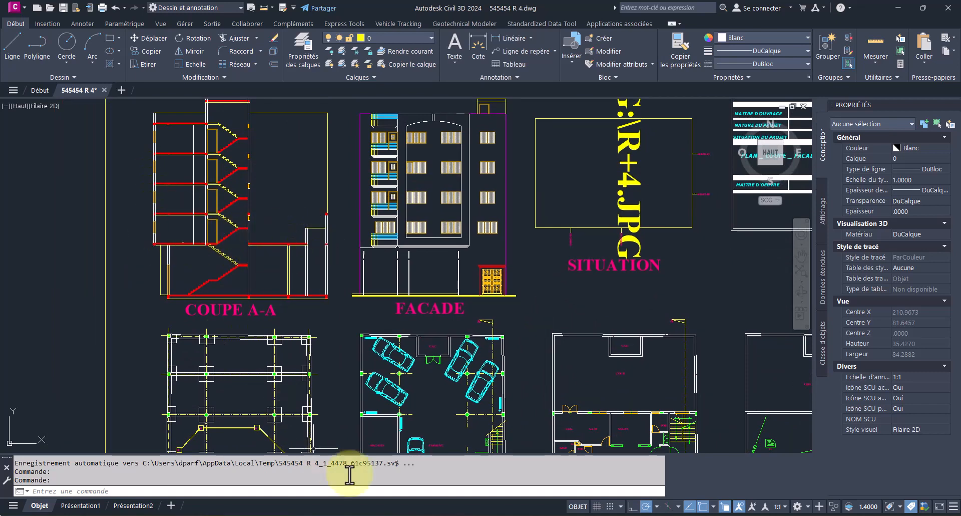
click(493, 515)
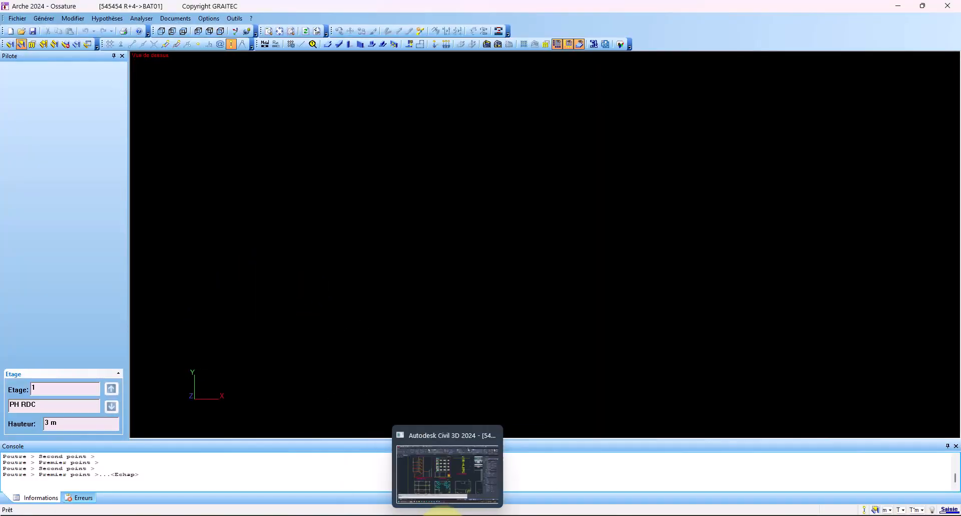
click(445, 502)
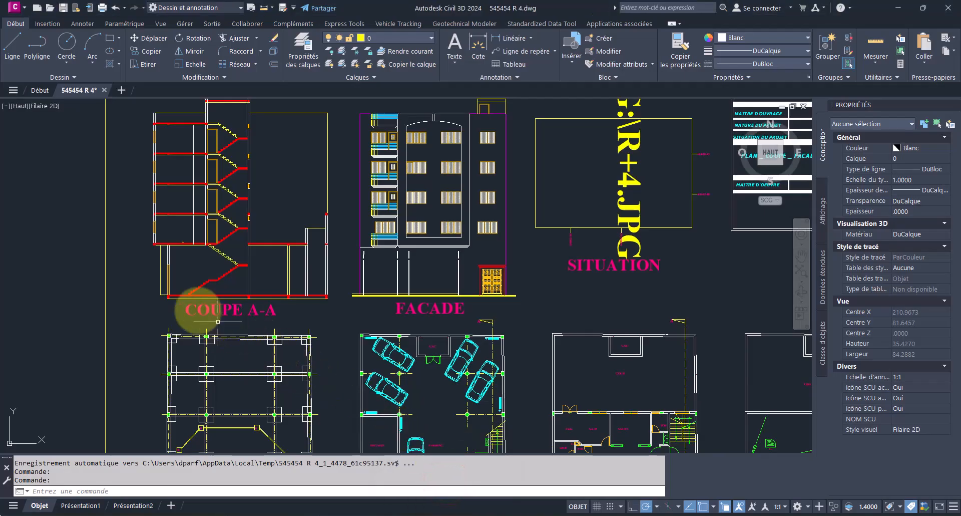
scroll(160, 271, up, 4)
scroll(160, 271, up, 2)
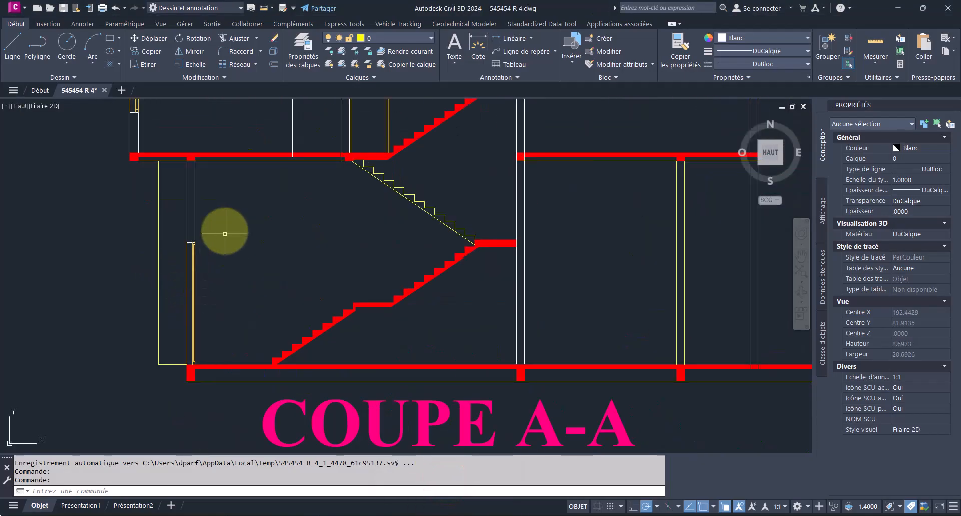
Step: Thaw the cotation layer and read the ground floor height and slab thickness on section COUPE A-A
click(427, 38)
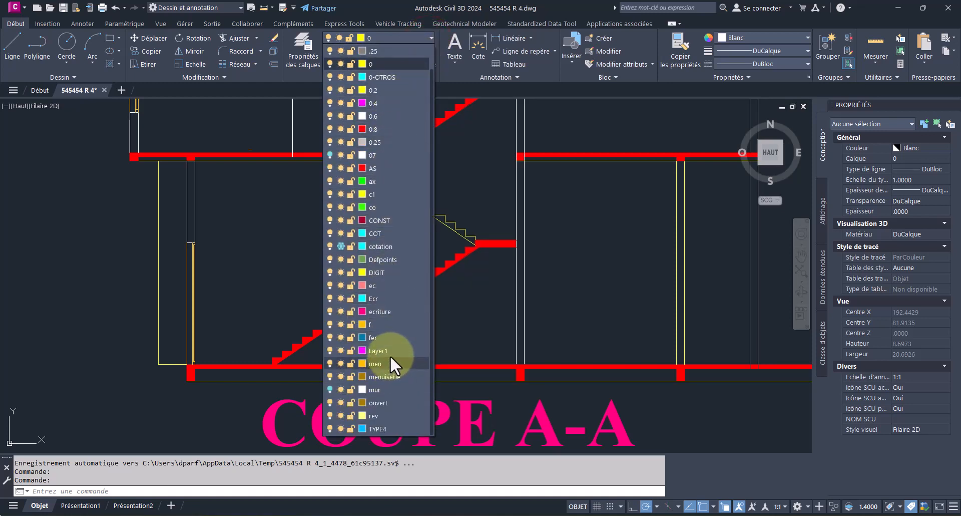
click(341, 246)
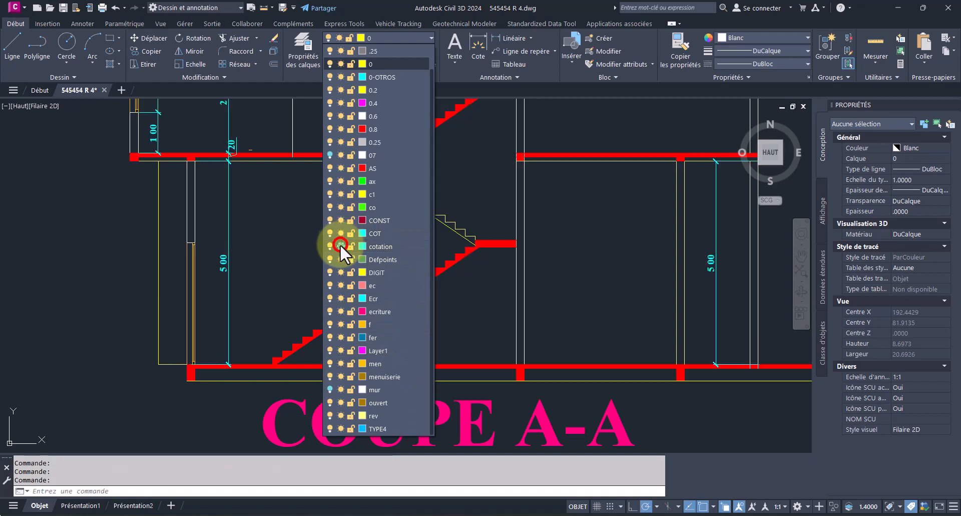
click(300, 261)
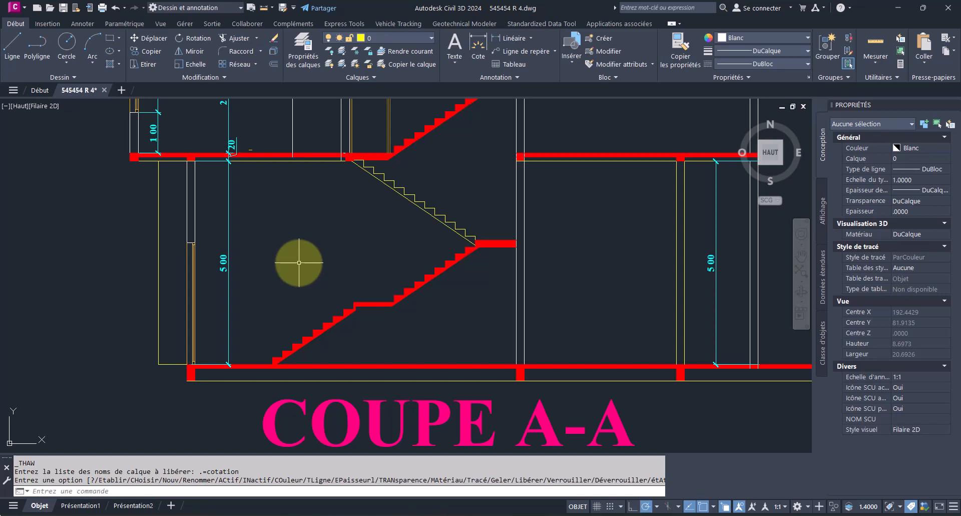
scroll(243, 116, up, 5)
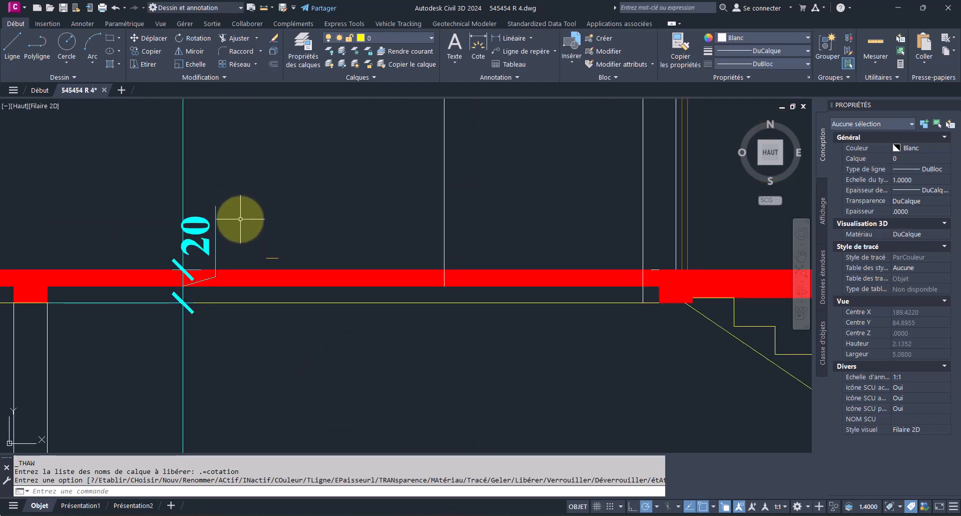
scroll(242, 220, down, 8)
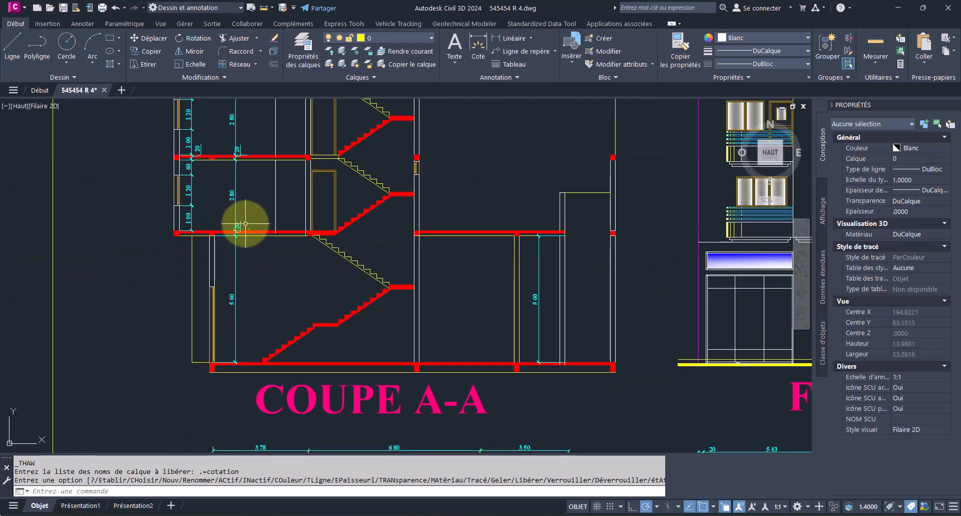
scroll(246, 223, up, 8)
scroll(245, 224, down, 5)
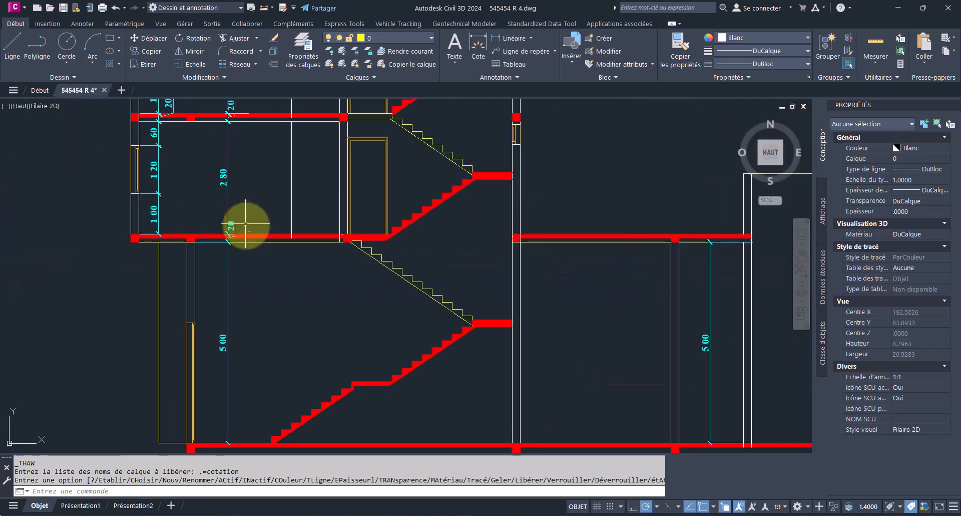
Step: Switch to Arche Ossature and set the height of storey PH RDC to 5.2 m
click(499, 513)
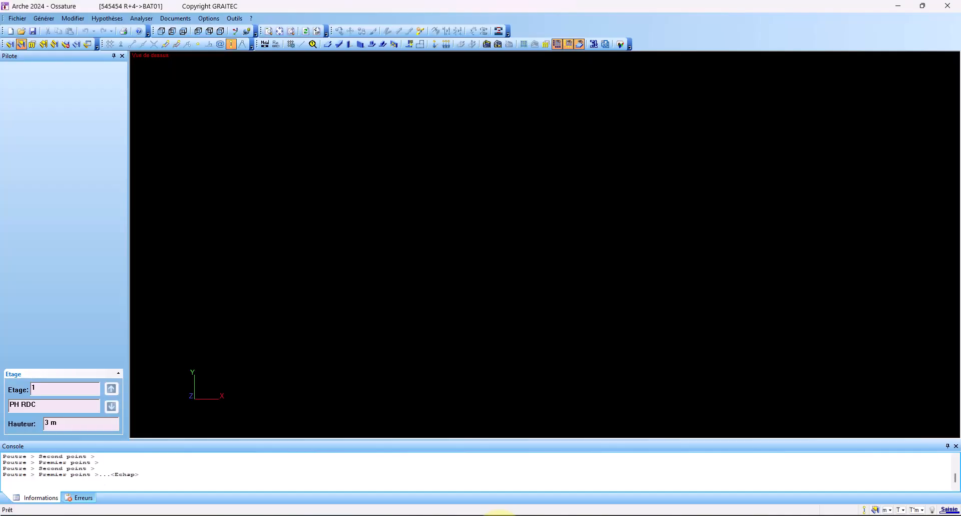
drag(84, 422, 10, 419)
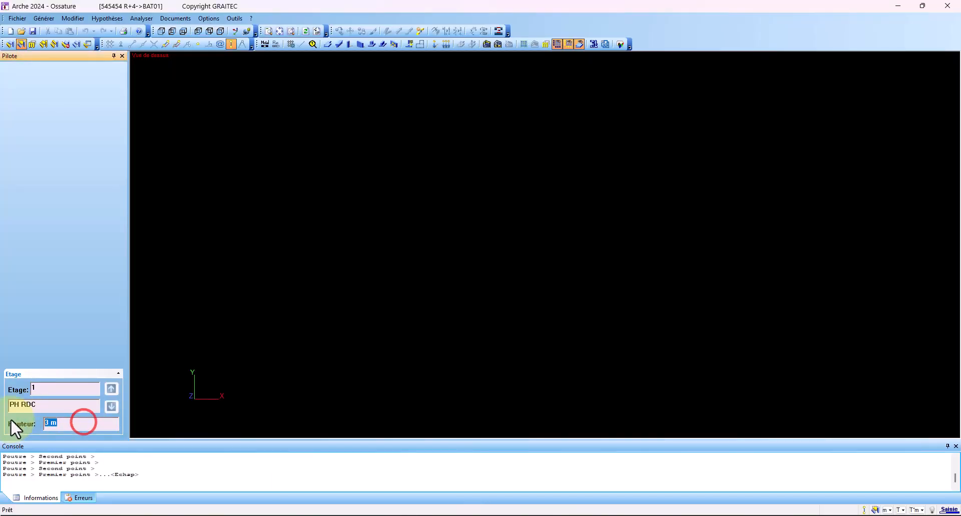
text(5.2)
key(Return)
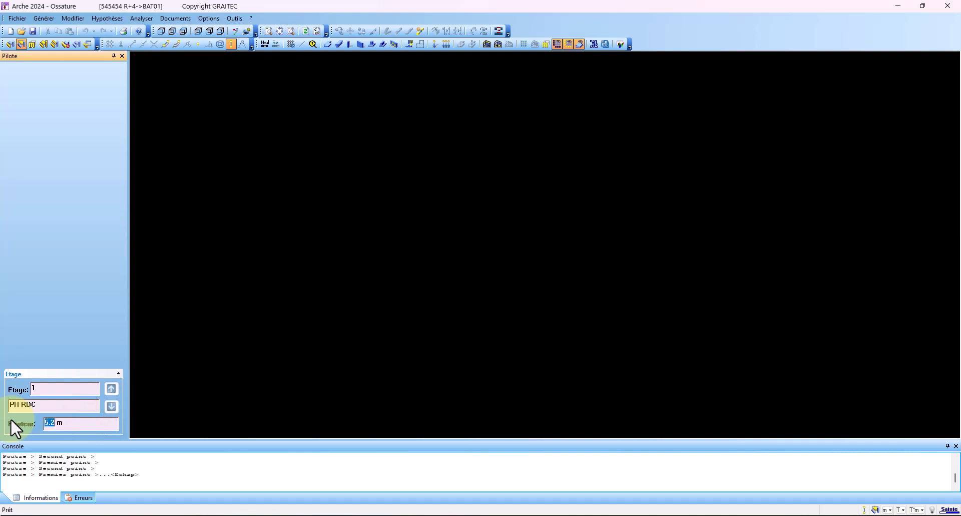
Step: Start a DXF import with the unit kept at Mètre and the import mode set to Par couches
click(18, 19)
mouse_move(55, 93)
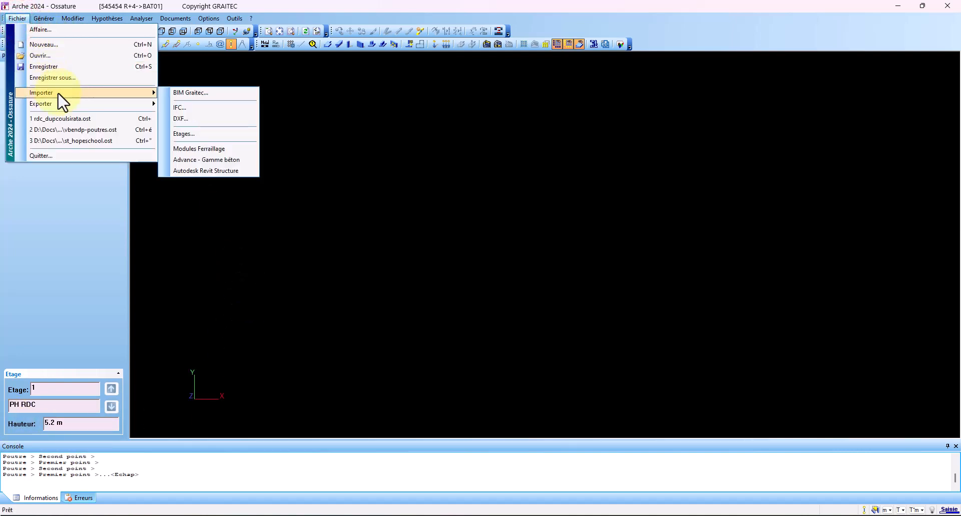
click(188, 119)
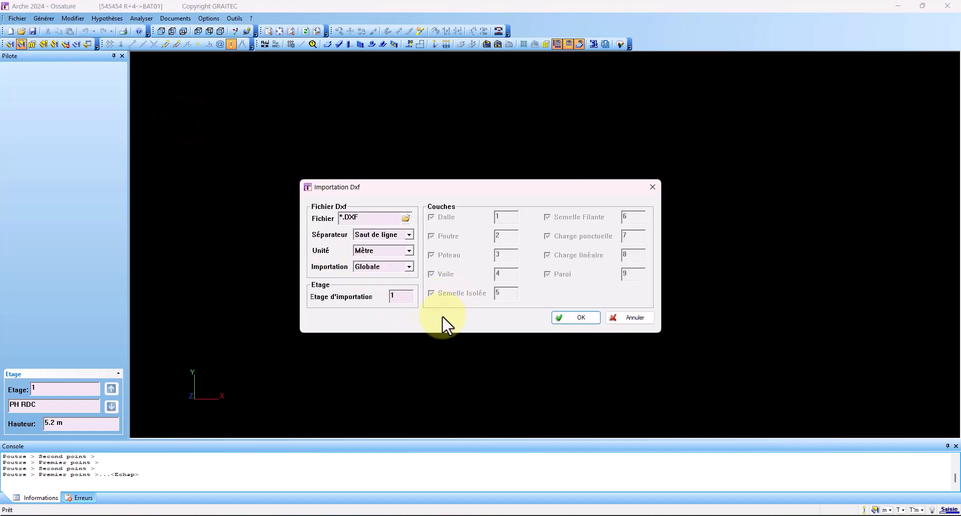
click(409, 250)
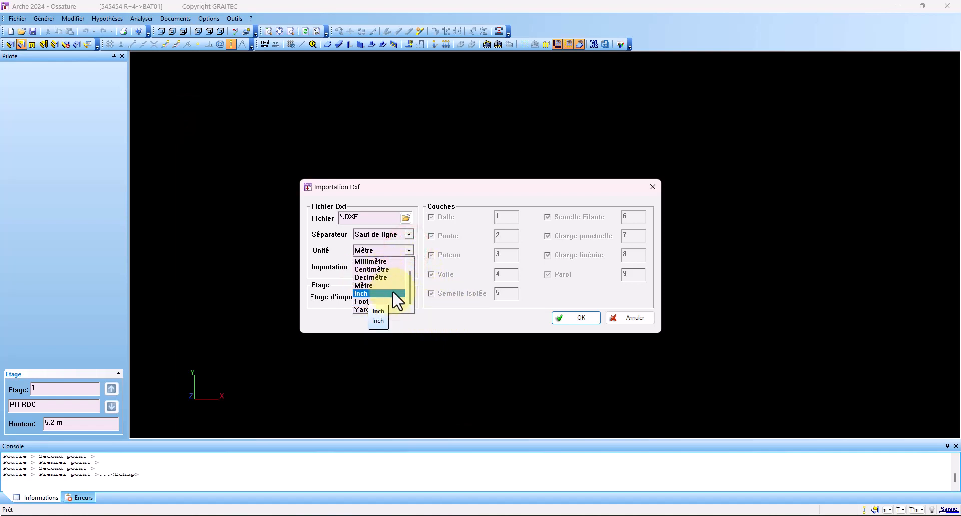
click(334, 252)
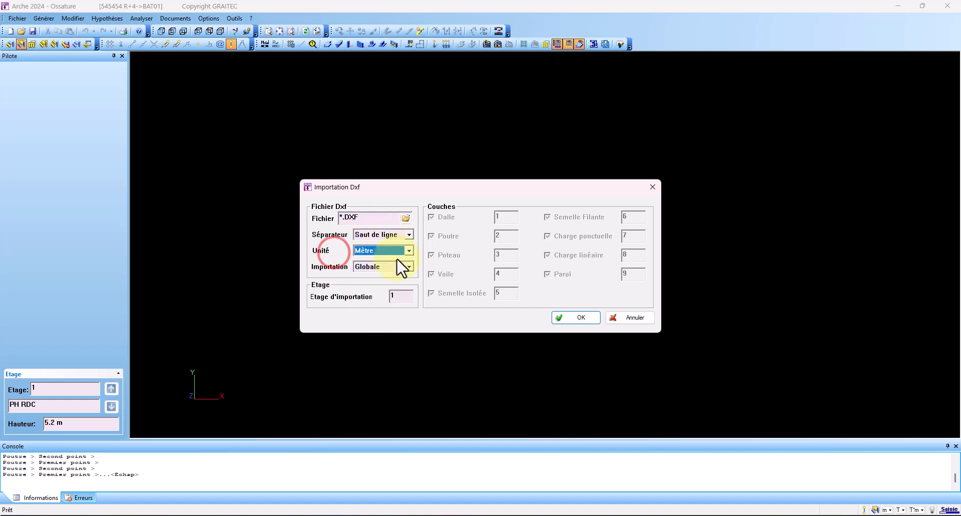
click(409, 266)
click(392, 276)
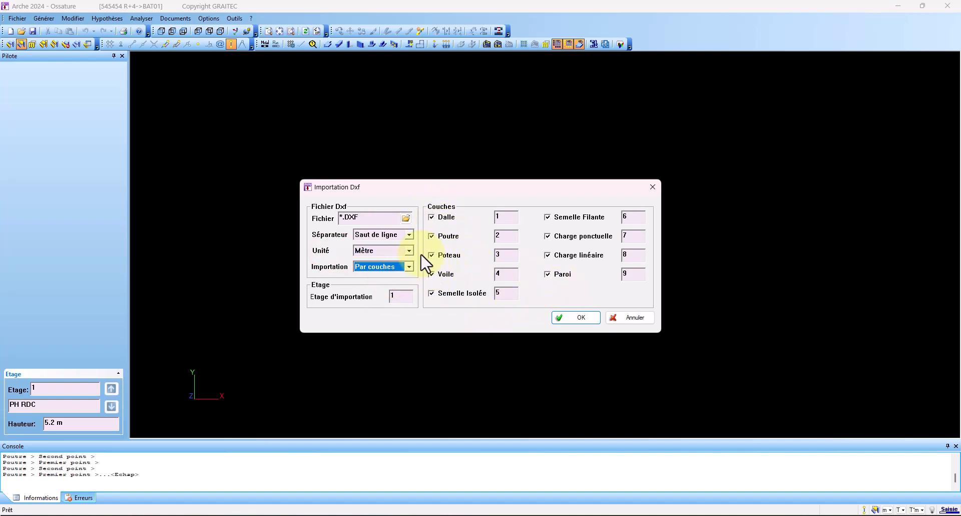
Step: Choose PH RDC.dxf from the 545454 R 4 folder as the import file, accepting the periodic backup of the model
click(406, 219)
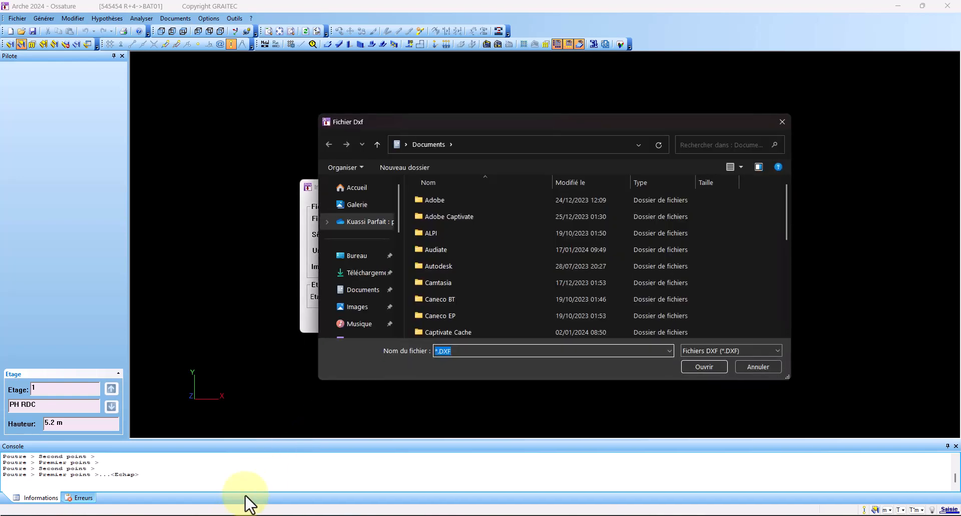
scroll(389, 265, down, 4)
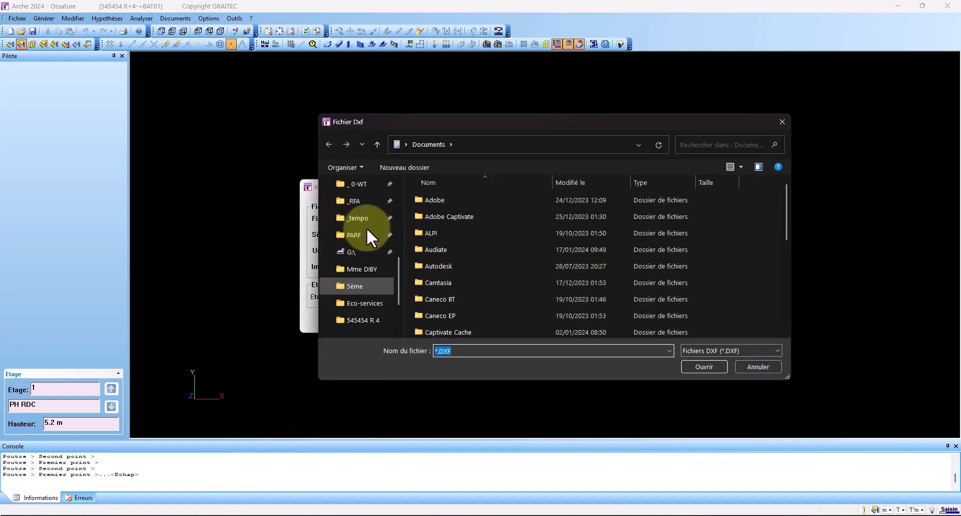
click(358, 269)
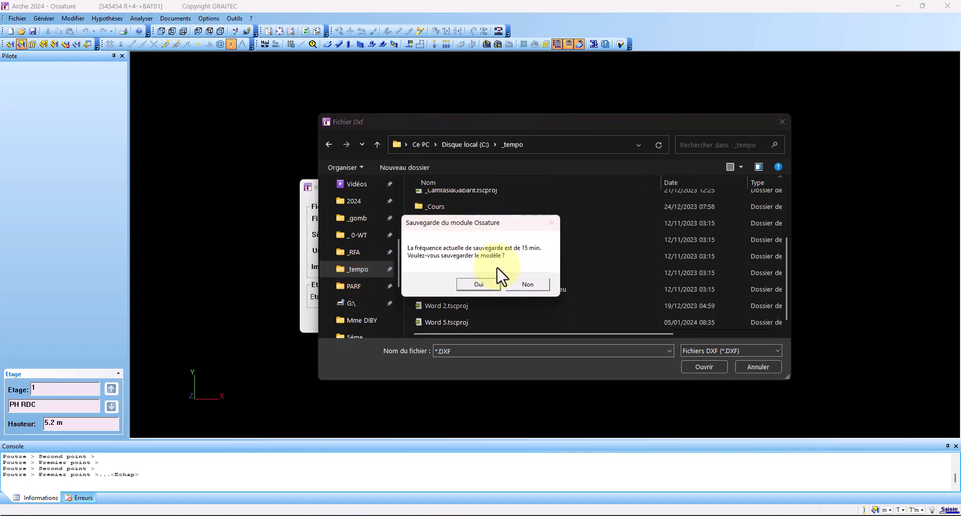
click(481, 283)
double_click(439, 206)
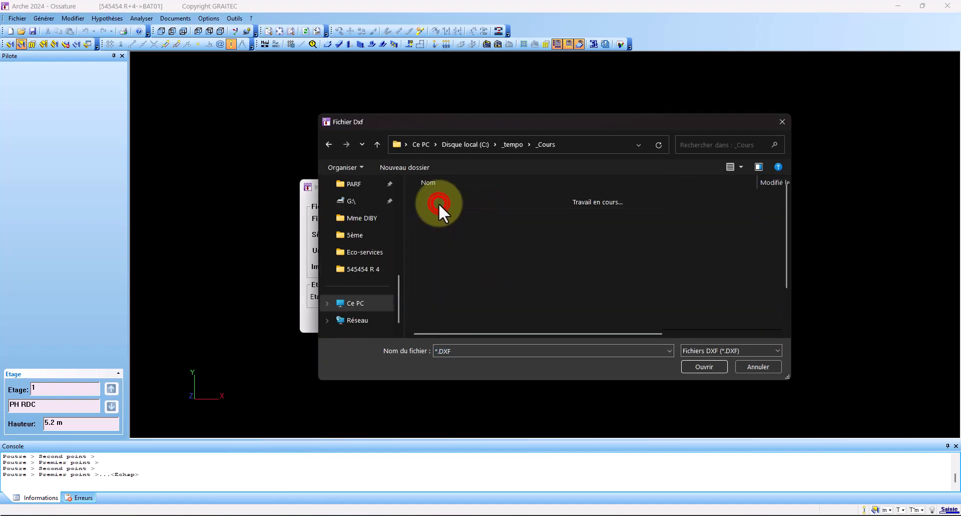
double_click(449, 214)
double_click(449, 215)
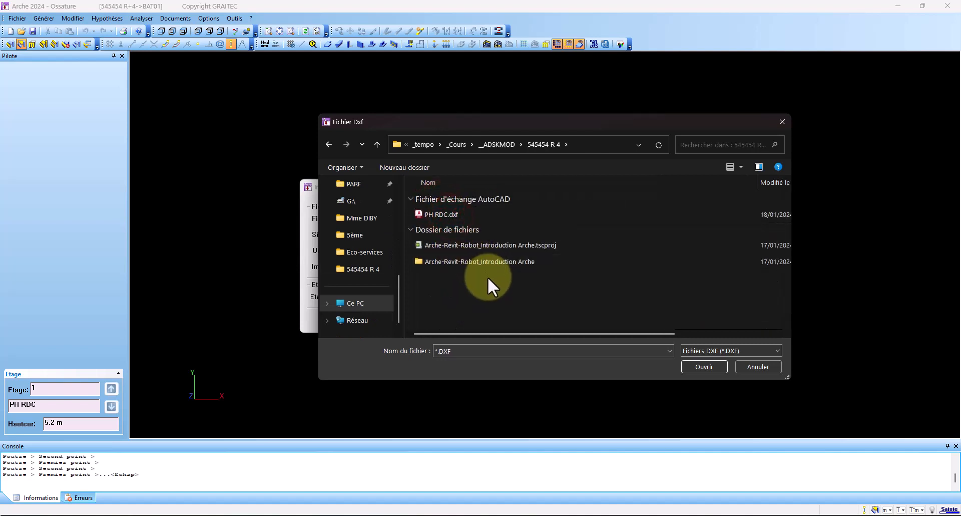
click(448, 215)
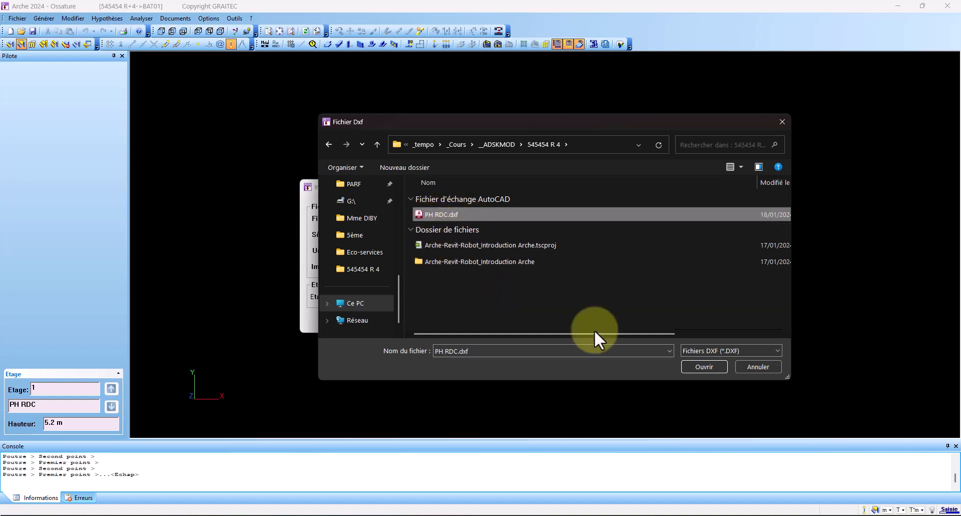
click(690, 366)
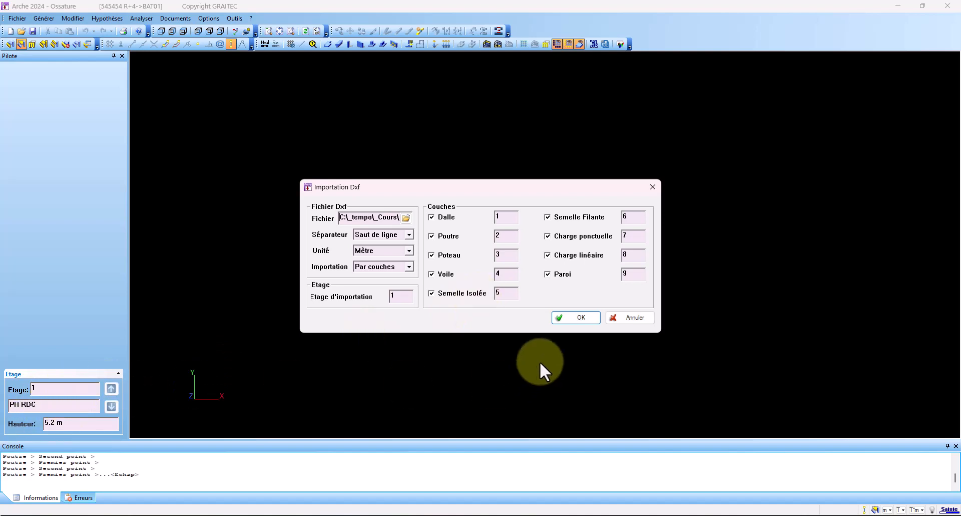
Step: Run the DXF import into storey 1, close its report and display the imported columns and beams in perspective
click(579, 320)
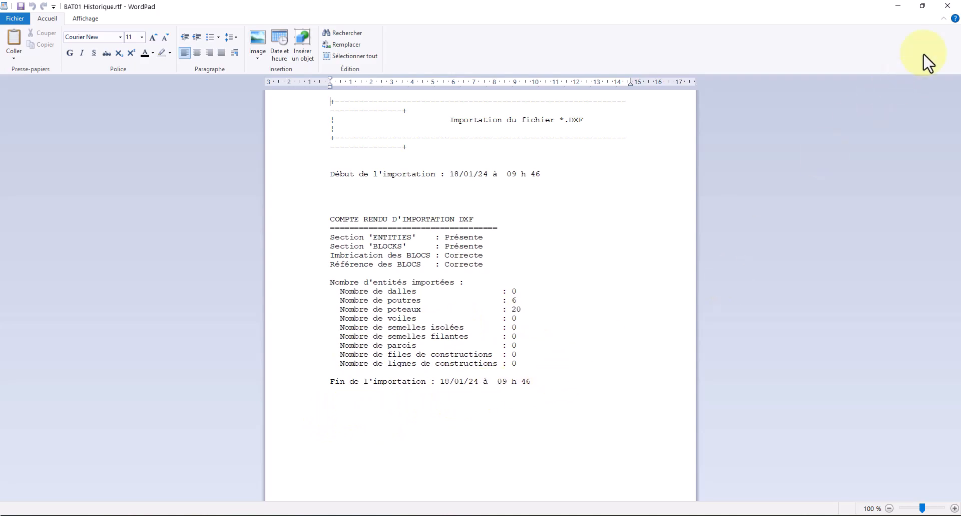
click(948, 6)
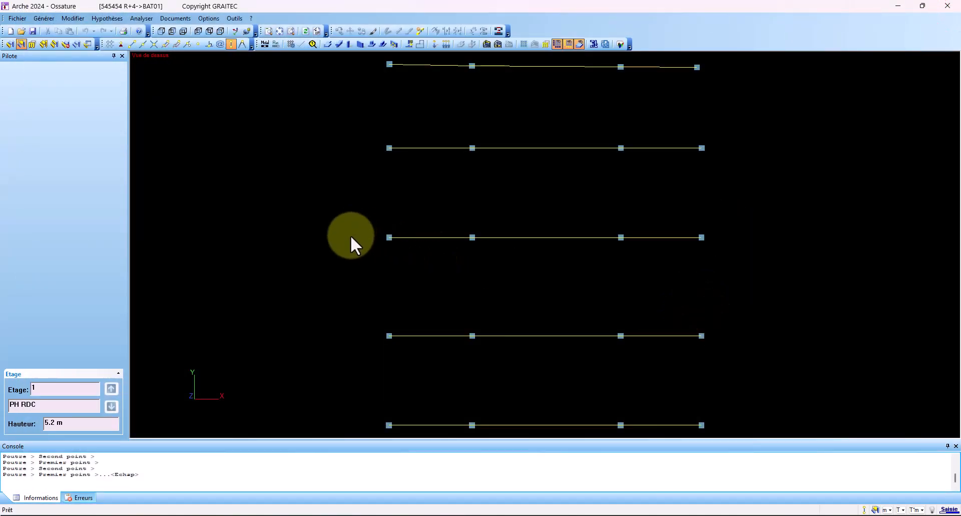
scroll(353, 253, down, 2)
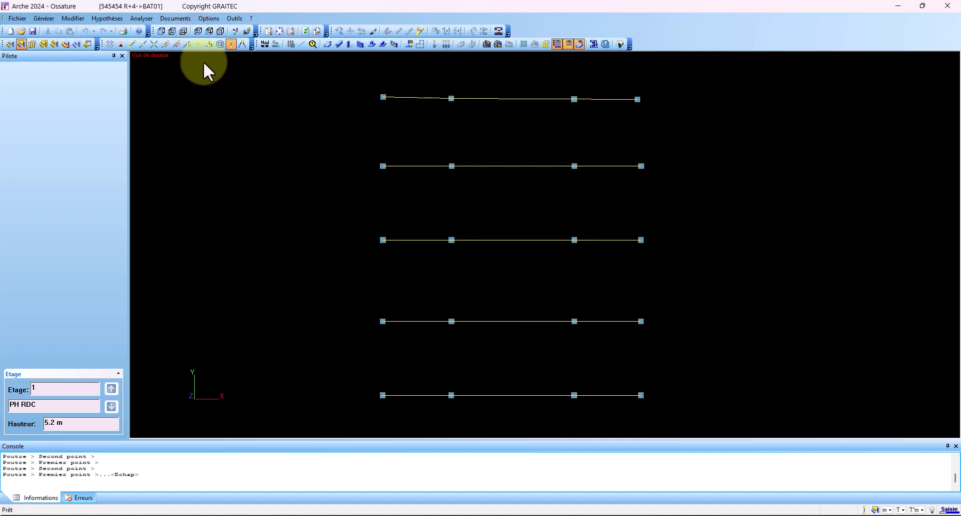
click(198, 32)
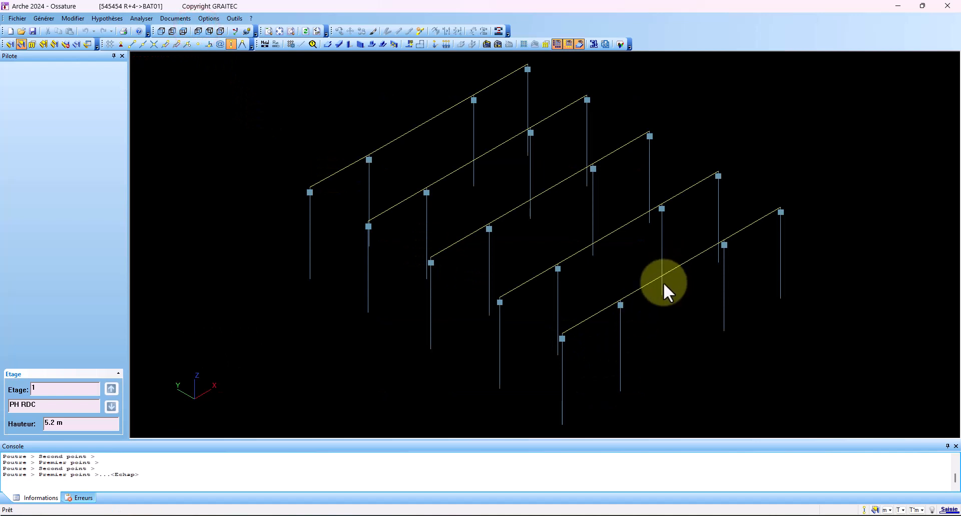
scroll(655, 318, down, 2)
scroll(673, 324, up, 4)
scroll(677, 324, down, 2)
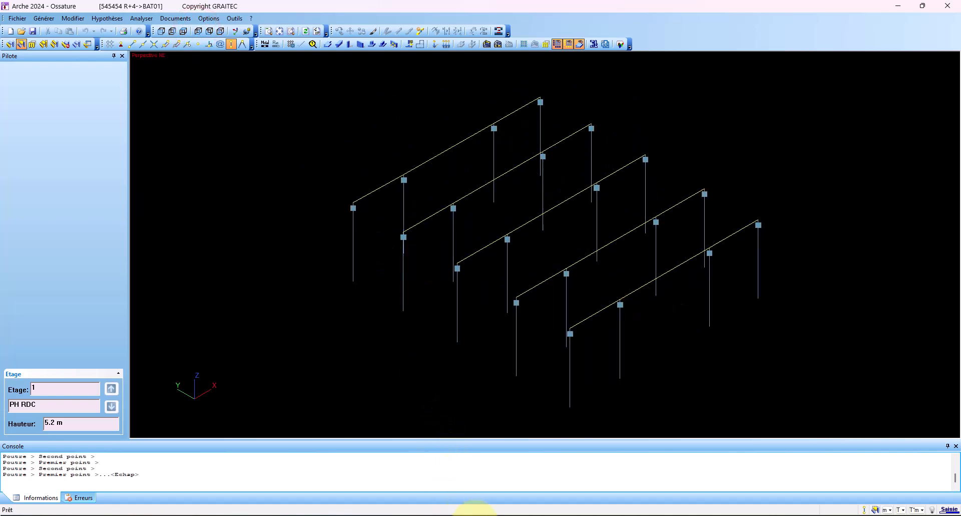
Step: Save the structural model with its imported columns and beams and begin saving it under a new name
mouse_move(475, 515)
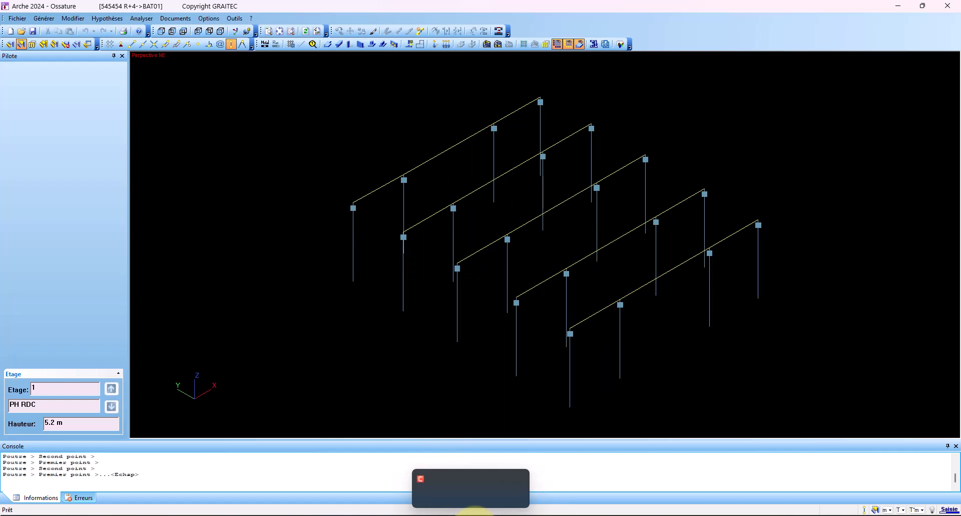
click(476, 513)
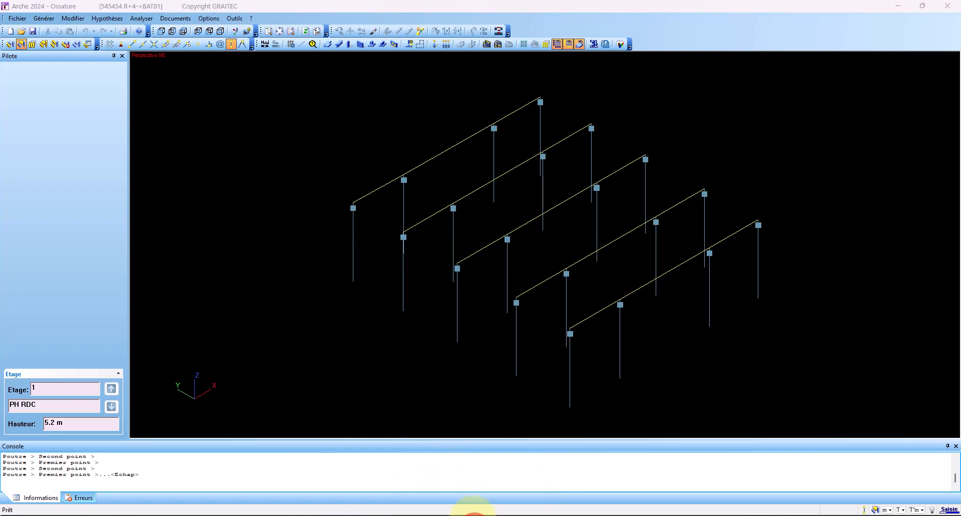
click(33, 31)
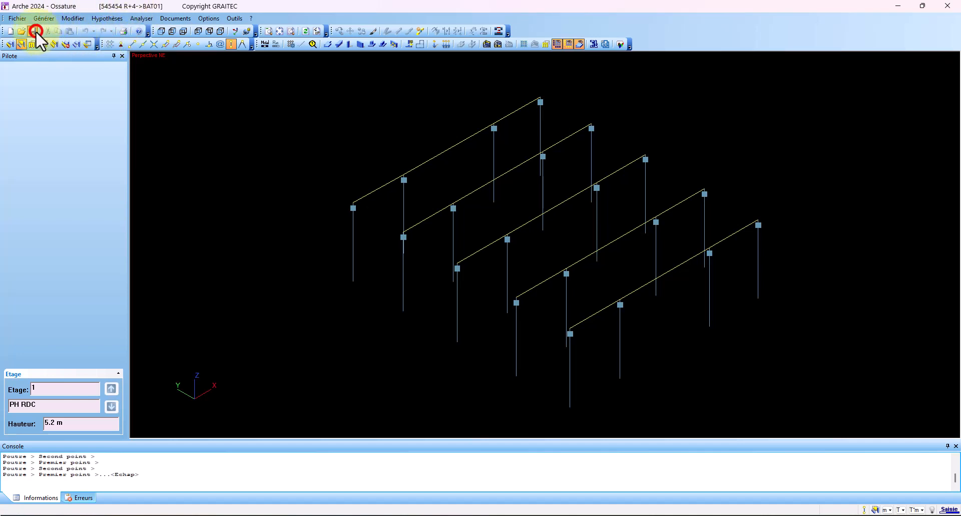
click(18, 19)
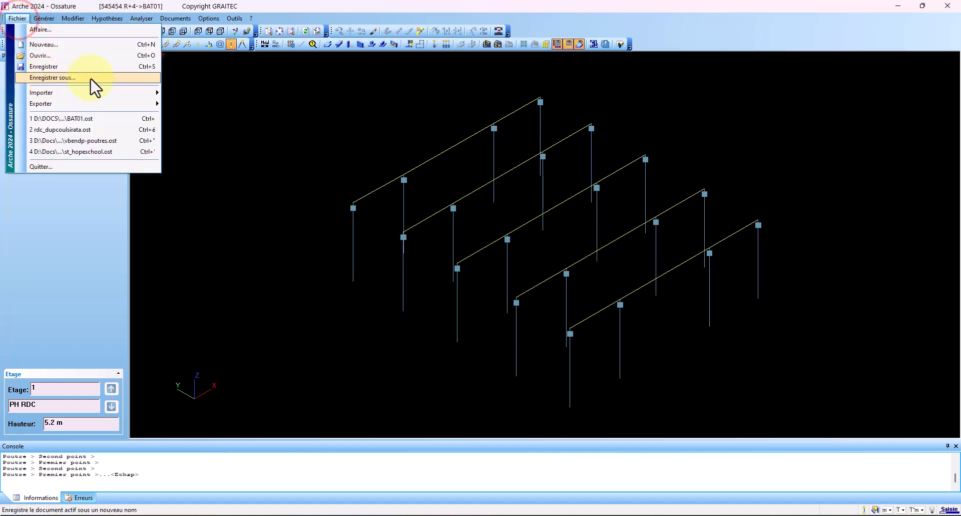